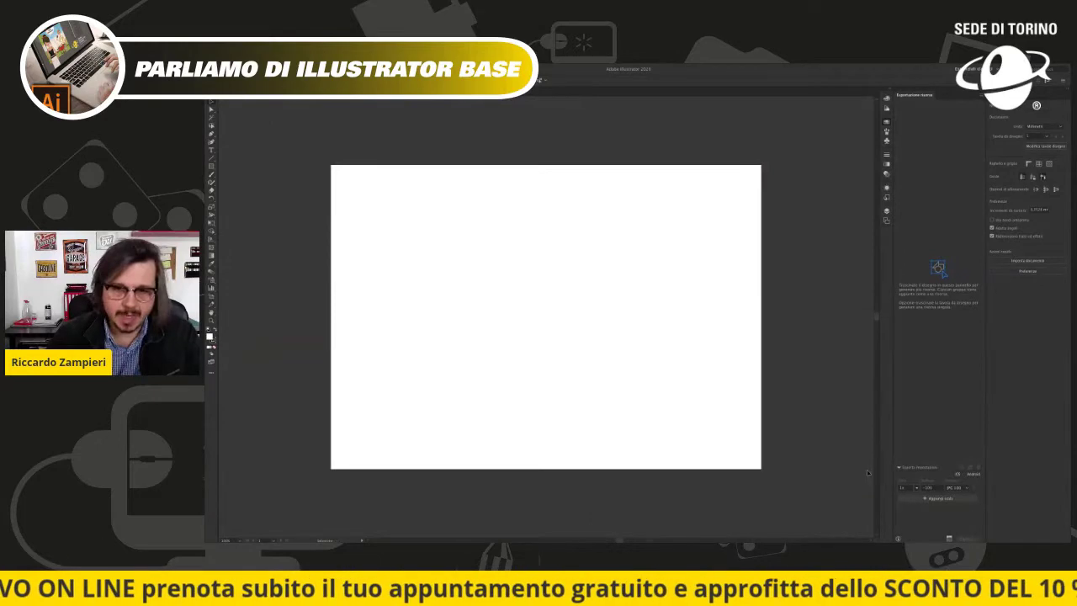
Step: Drag the scanned Ricky rocket sketch file onto the artboard
{"action": "left_click_drag", "start_coordinate": [567, 266], "coordinate": [589, 274]}
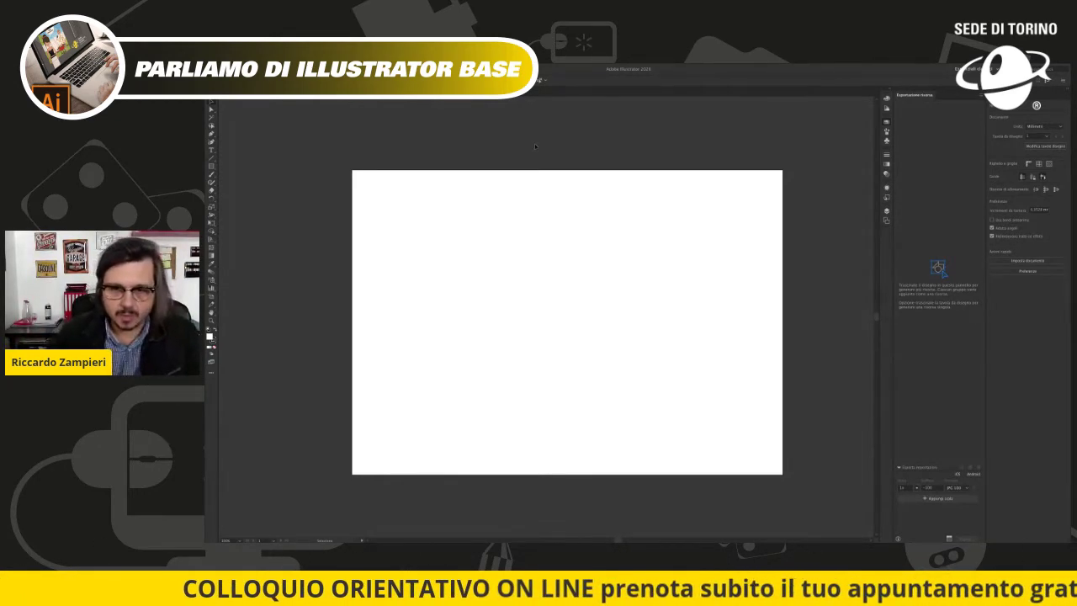
{"action": "key", "text": "a"}
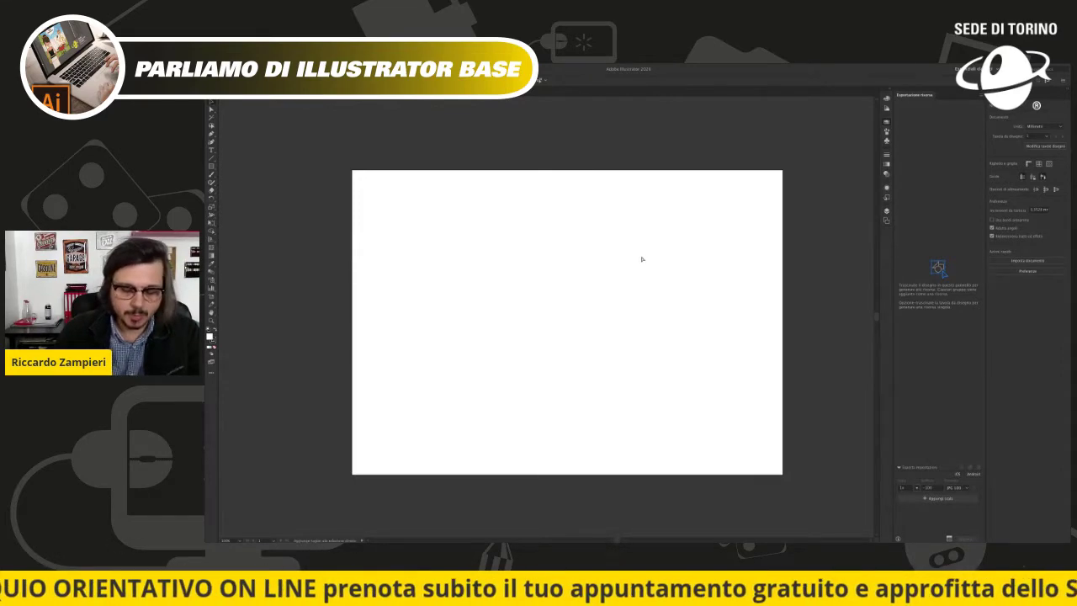
{"action": "key", "text": "v"}
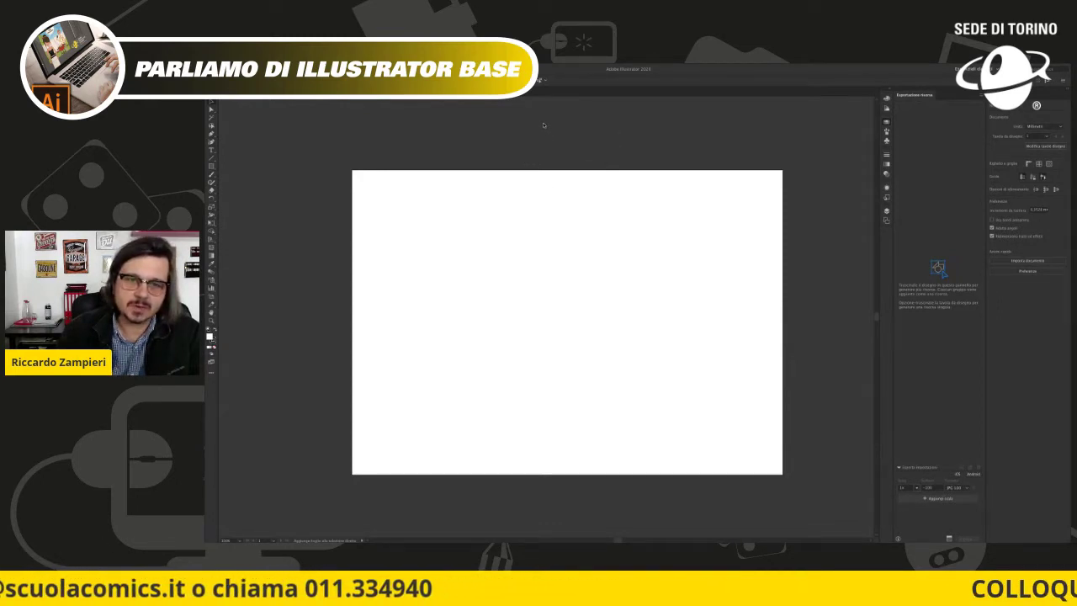
{"action": "left_click_drag", "start_coordinate": [544, 137], "coordinate": [825, 203]}
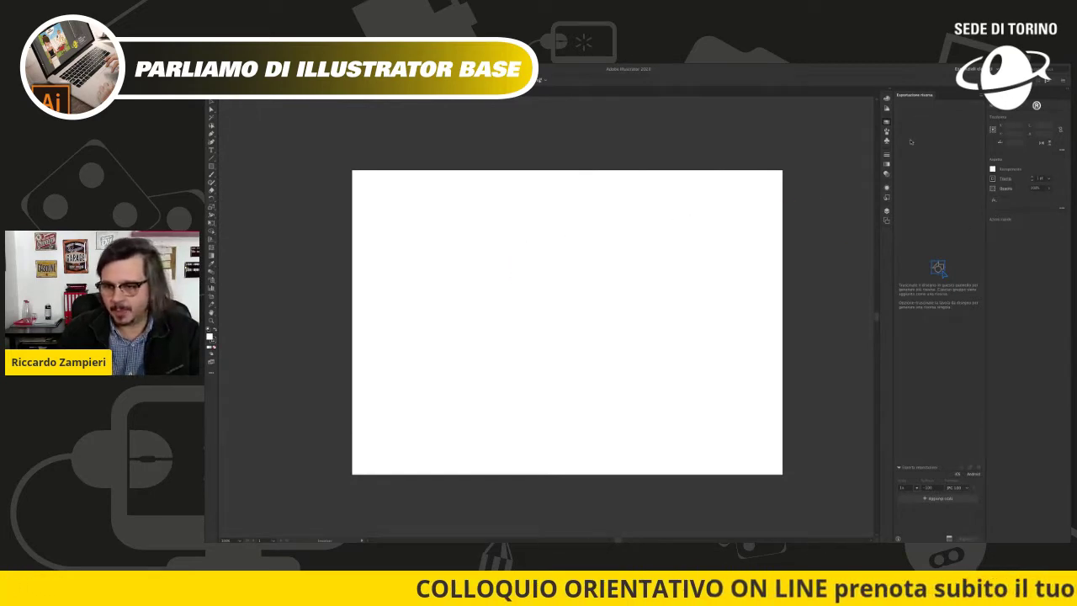
{"action": "left_click_drag", "start_coordinate": [824, 202], "coordinate": [551, 296]}
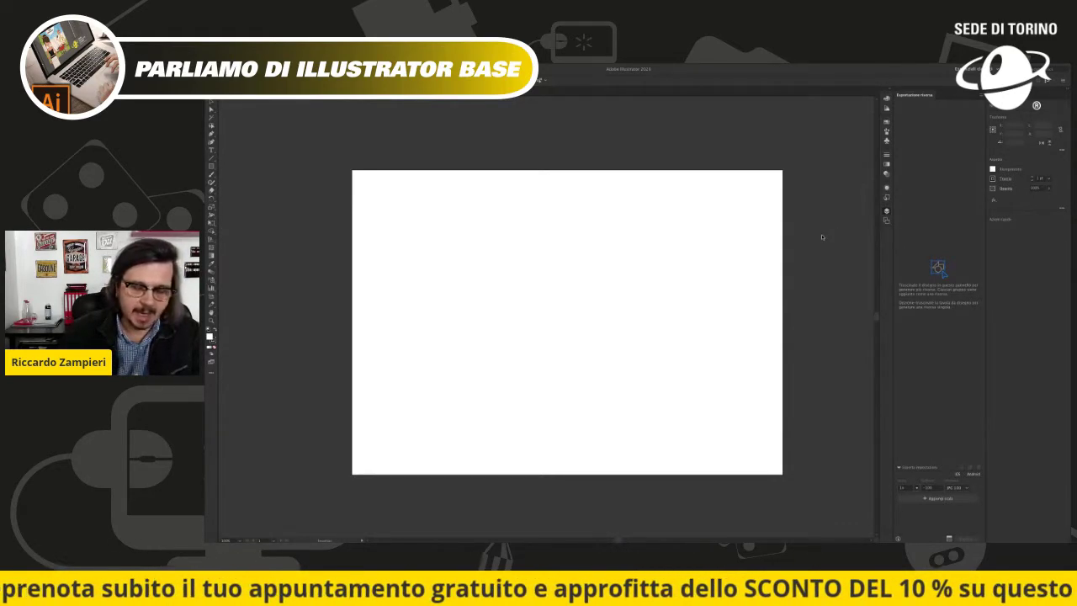
{"action": "left_click_drag", "start_coordinate": [822, 237], "coordinate": [522, 267]}
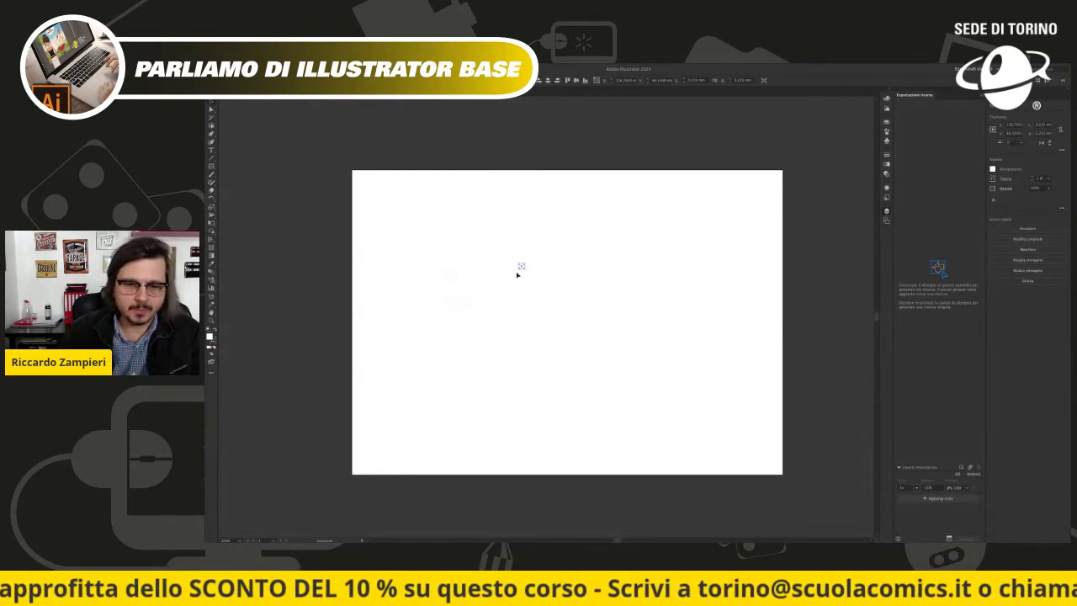
Step: Size the placed sketch as a square and position it near the artboard centre
{"action": "left_click", "coordinate": [526, 286]}
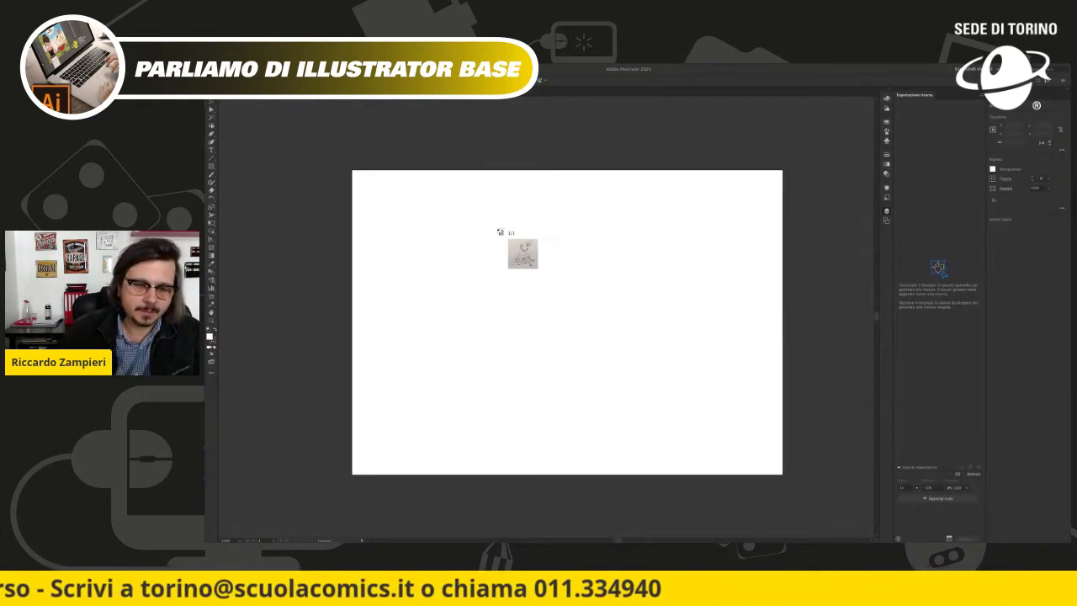
{"action": "left_click", "coordinate": [497, 228]}
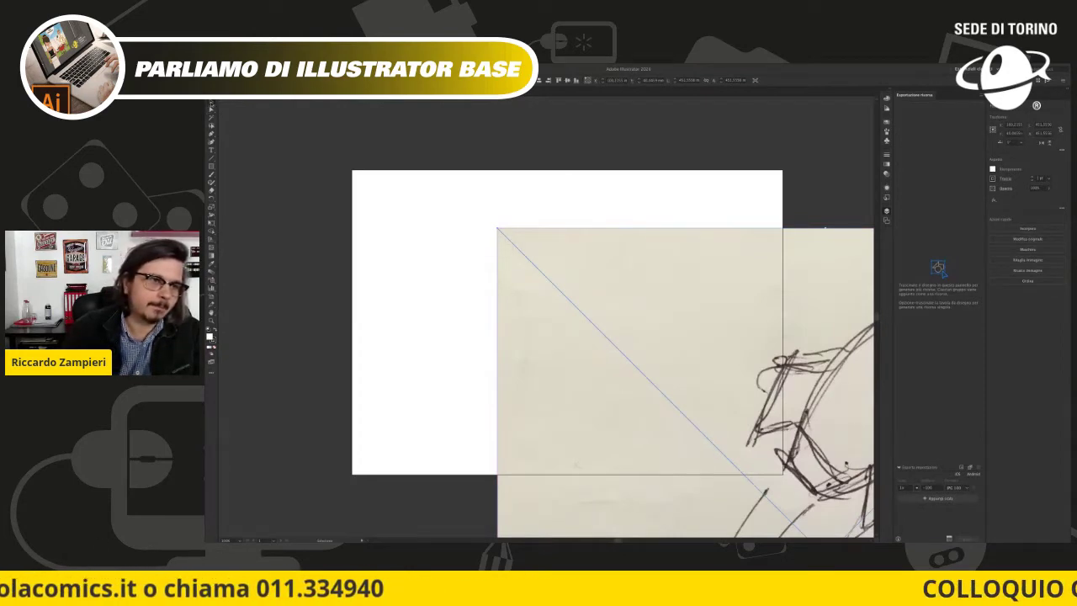
{"action": "left_click_drag", "start_coordinate": [500, 229], "coordinate": [764, 476]}
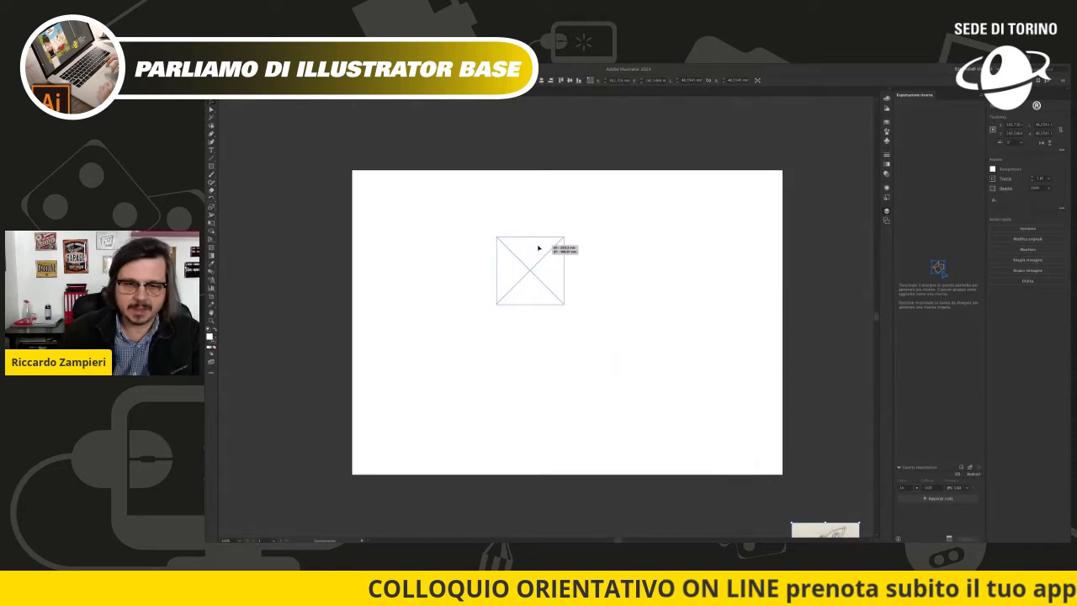
{"action": "mouse_move", "coordinate": [764, 476]}
{"action": "left_mouse_down"}
{"action": "mouse_move", "coordinate": [600, 342]}
{"action": "mouse_move", "coordinate": [665, 407]}
{"action": "left_mouse_up"}
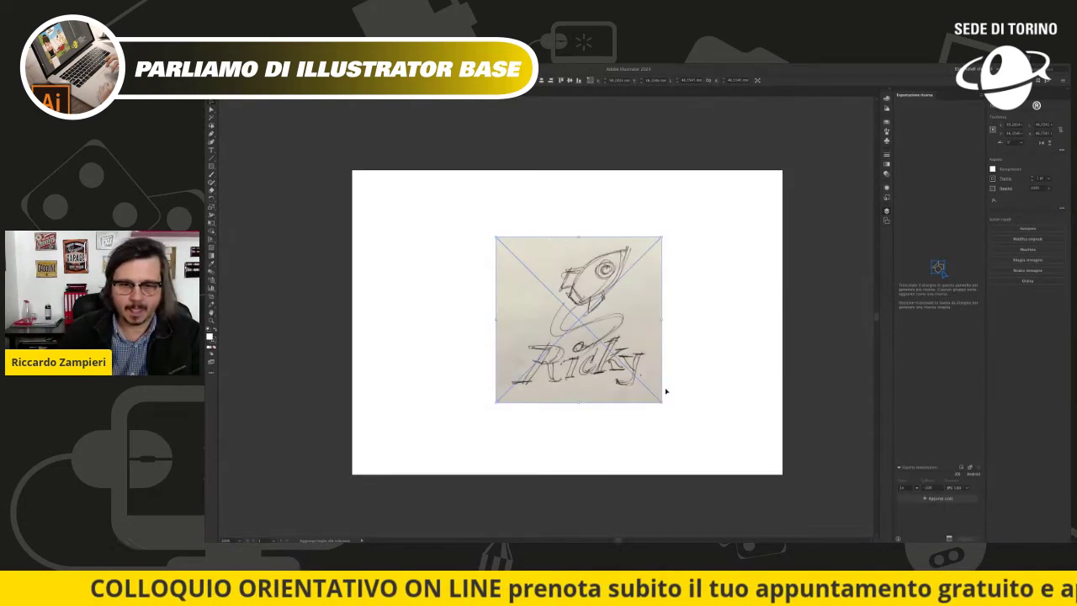
{"action": "left_click_drag", "start_coordinate": [591, 310], "coordinate": [581, 295]}
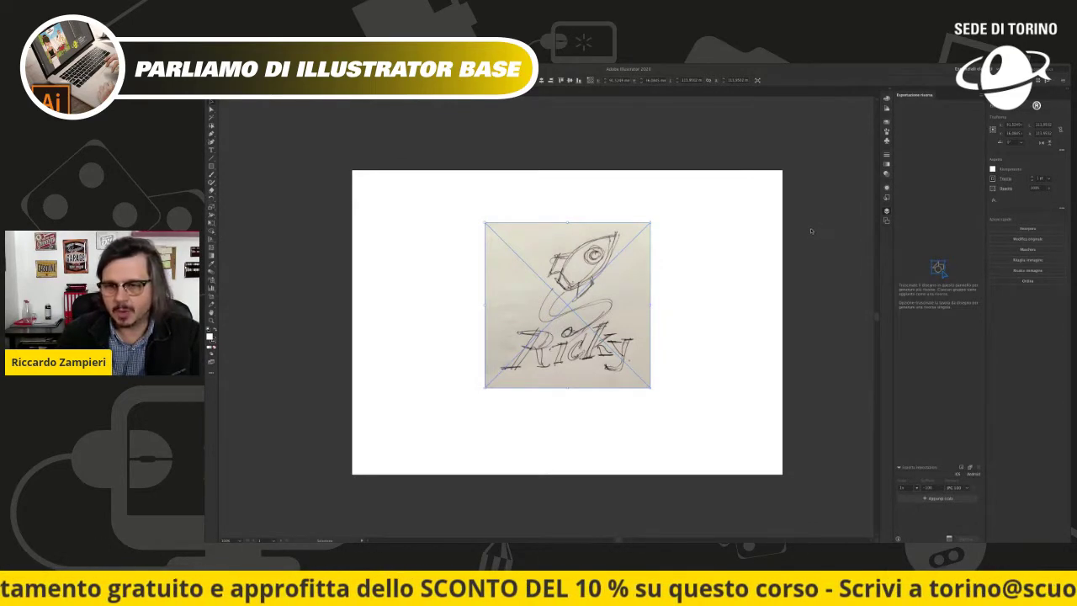
{"action": "left_click_drag", "start_coordinate": [627, 297], "coordinate": [626, 305]}
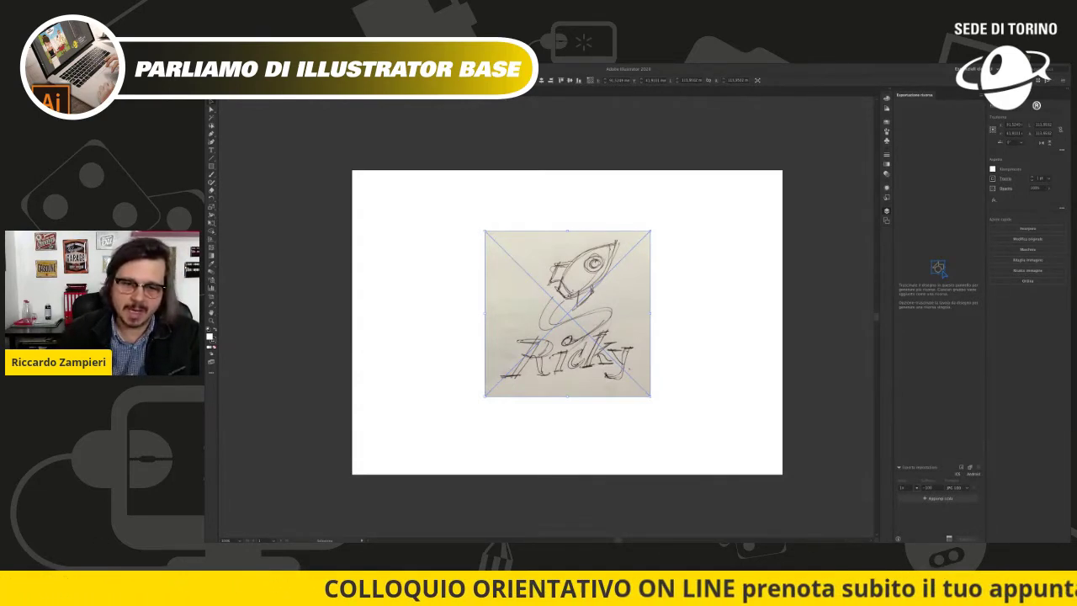
Step: Lower the Ricky sketch's opacity so it appears faint, then deselect it
{"action": "key", "text": "Return"}
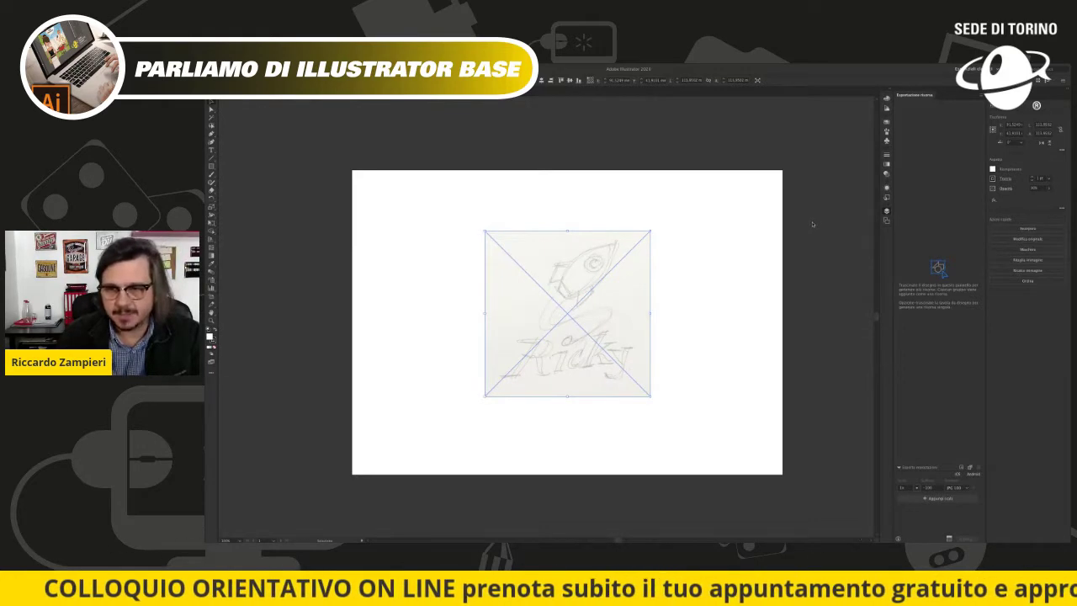
{"action": "left_click", "coordinate": [811, 221]}
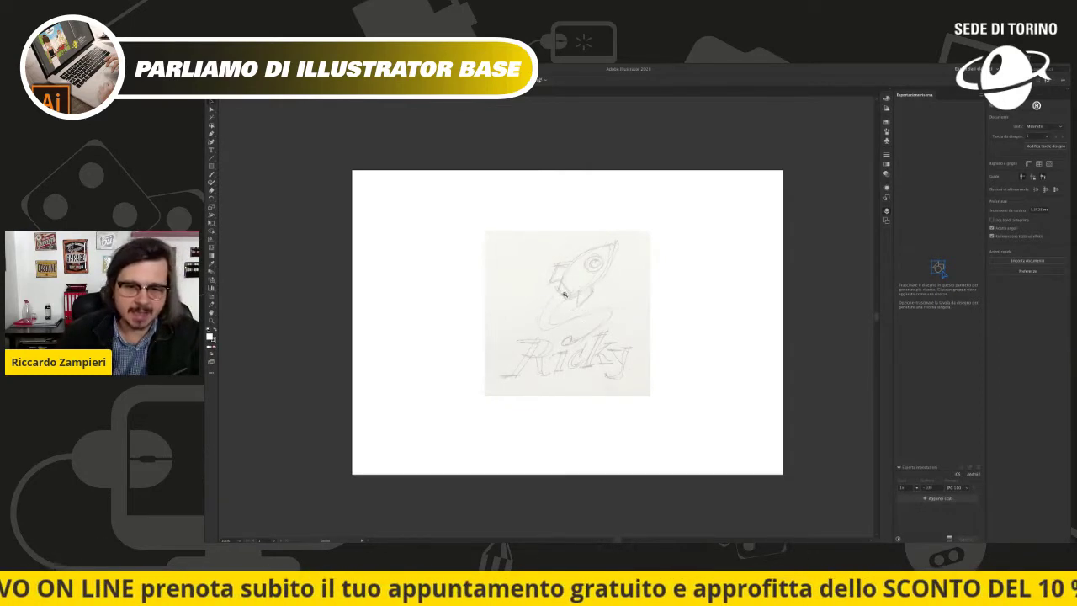
Step: Switch from the rocket sketch to the raster-versus-vector ladybug document
{"action": "scroll", "coordinate": [593, 311], "scroll_direction": "up", "scroll_amount": 2}
{"action": "scroll", "coordinate": [628, 320], "scroll_direction": "down", "scroll_amount": 1}
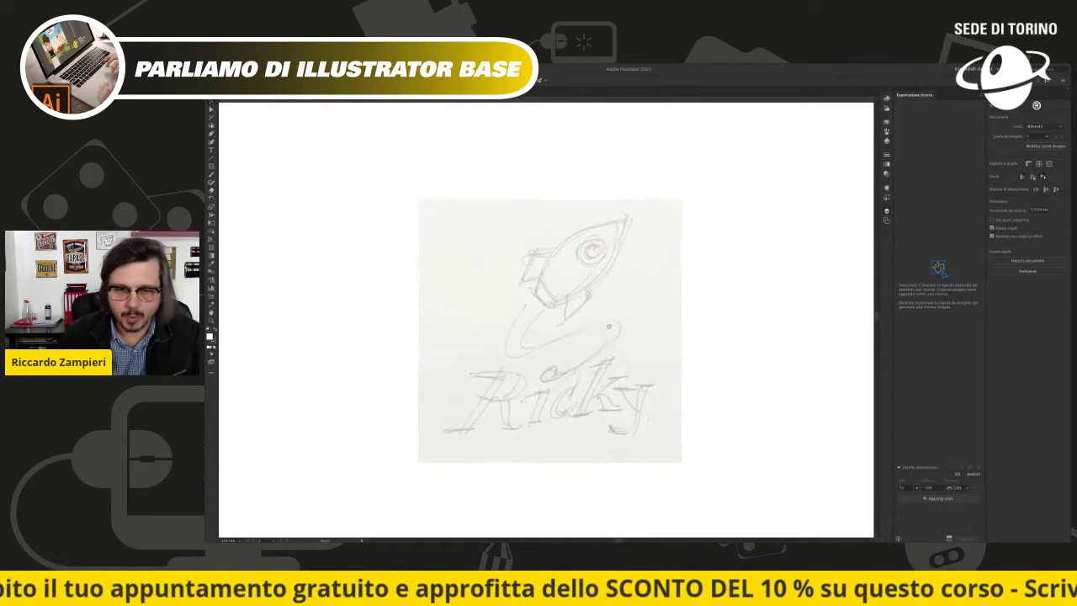
{"action": "scroll", "coordinate": [616, 326], "scroll_direction": "up", "scroll_amount": 2}
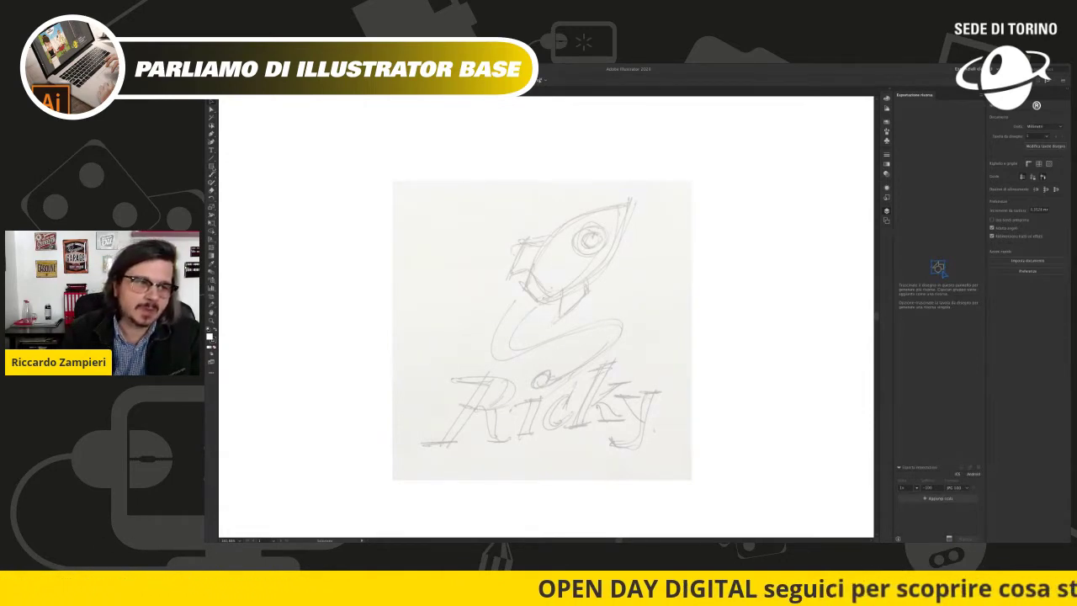
{"action": "key", "text": "p"}
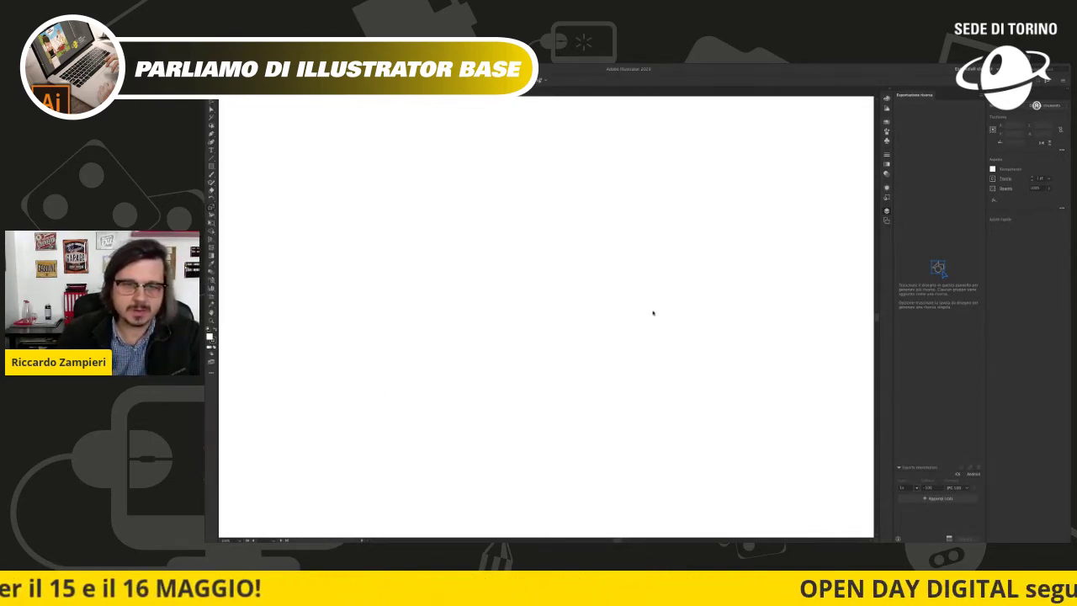
{"action": "key", "text": "ctrl+w"}
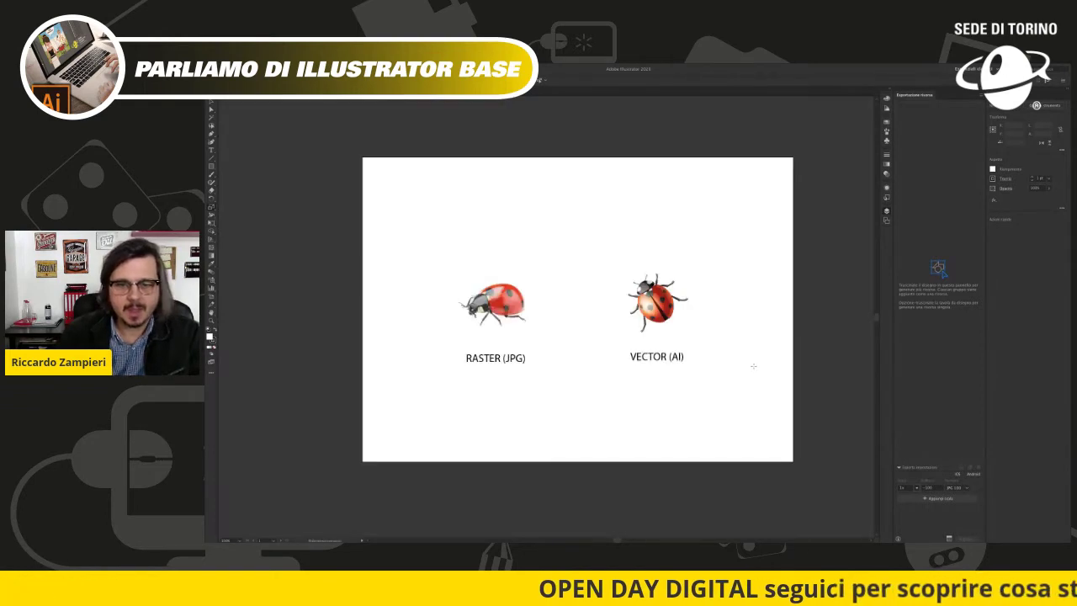
Step: Scale up the raster ladybug and shift it left above its RASTER (JPG) label
{"action": "key", "text": "v"}
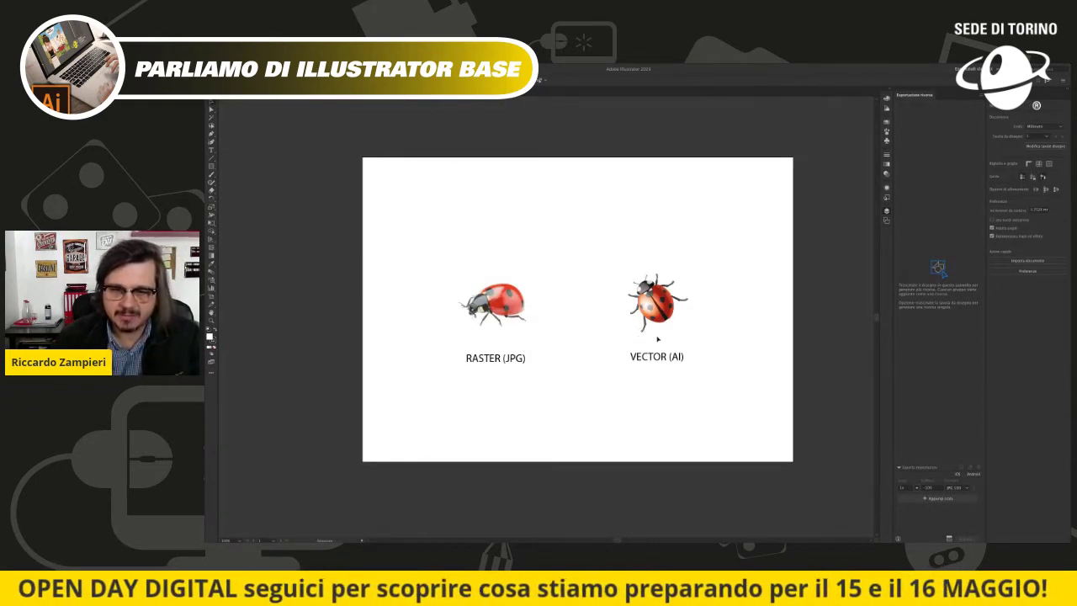
{"action": "left_click", "coordinate": [505, 309]}
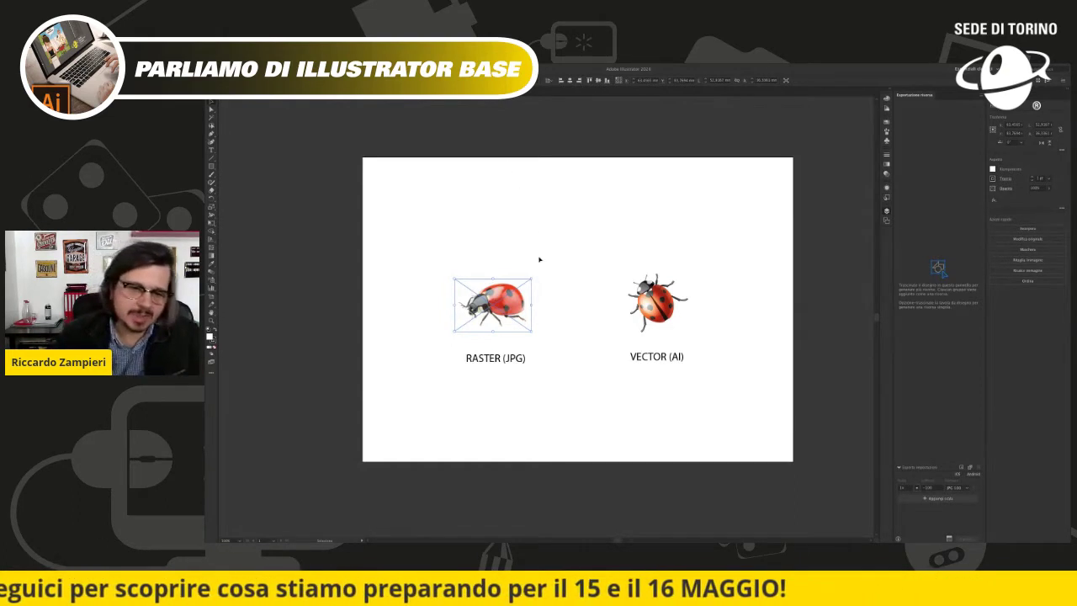
{"action": "left_click_drag", "start_coordinate": [529, 278], "coordinate": [761, 141]}
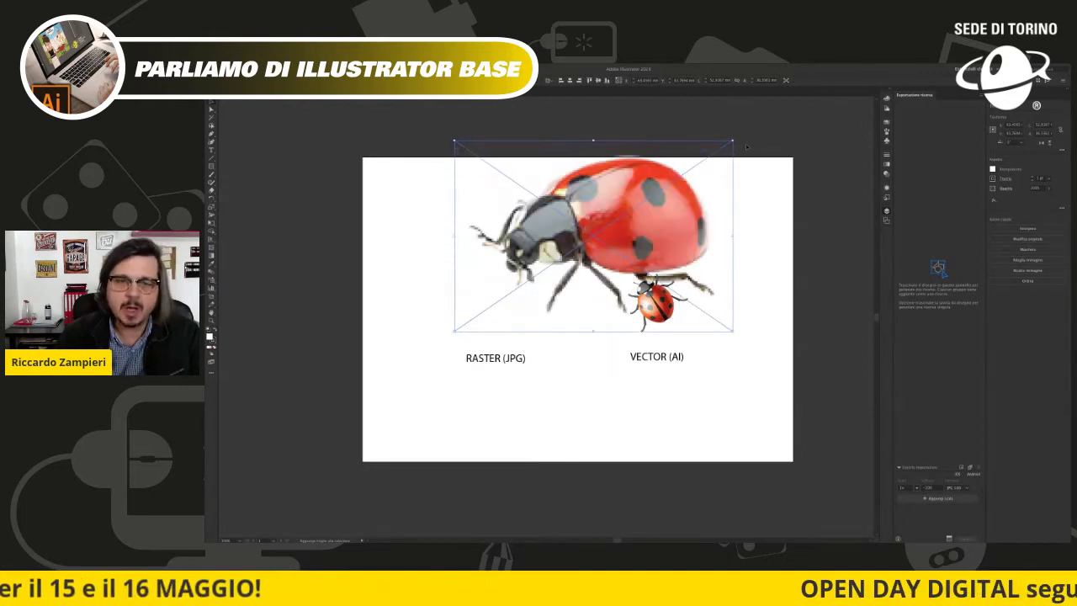
{"action": "left_click_drag", "start_coordinate": [634, 212], "coordinate": [498, 260]}
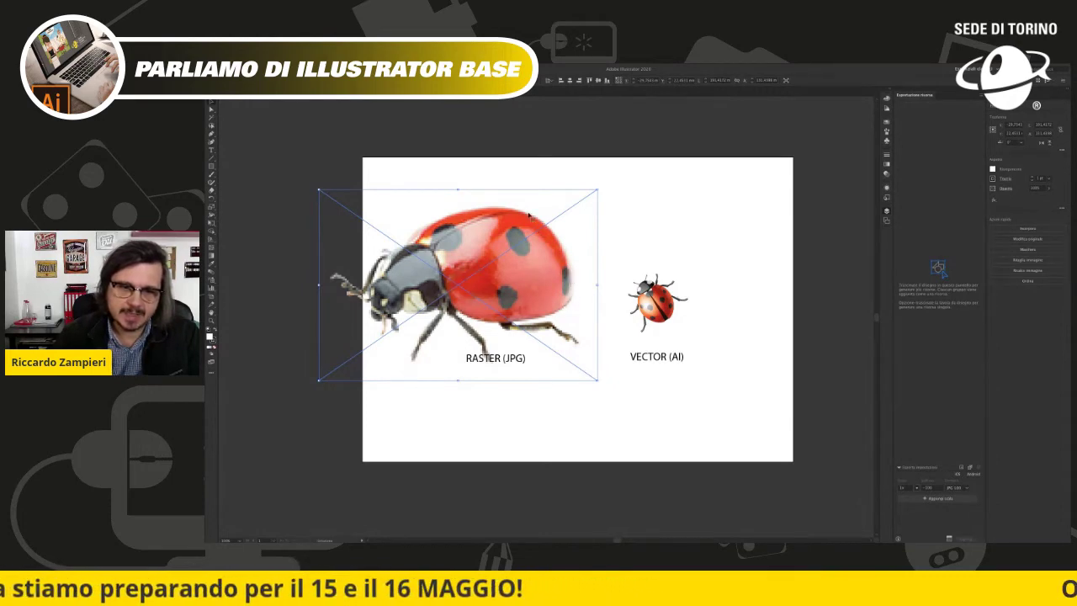
{"action": "scroll", "coordinate": [528, 212], "scroll_direction": "up", "scroll_amount": 3}
{"action": "scroll", "coordinate": [589, 244], "scroll_direction": "up", "scroll_amount": 1}
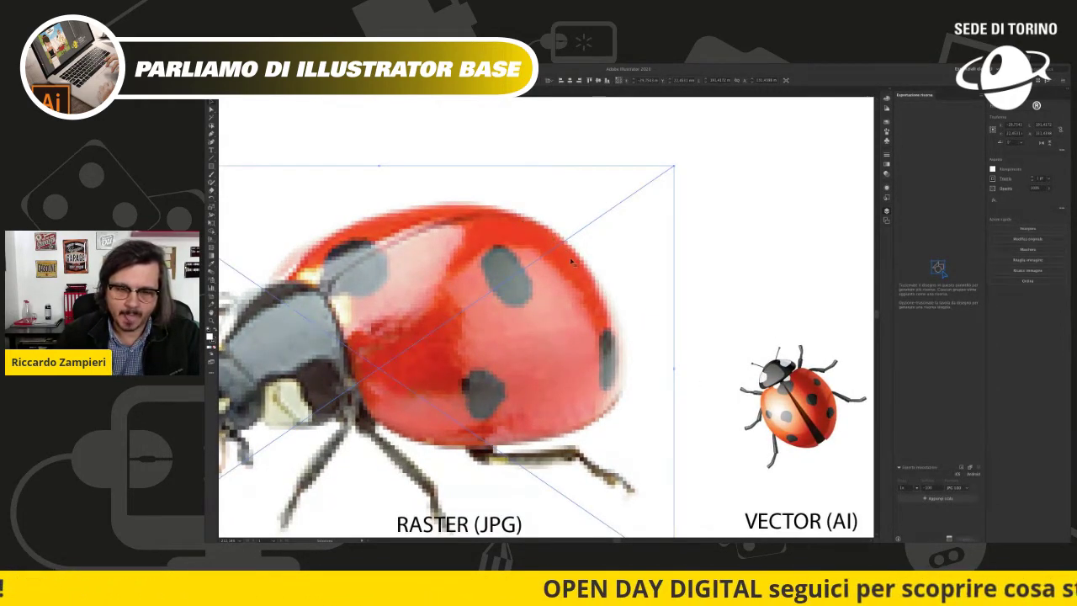
{"action": "scroll", "coordinate": [579, 259], "scroll_direction": "down", "scroll_amount": 1}
{"action": "scroll", "coordinate": [579, 258], "scroll_direction": "down", "scroll_amount": 1}
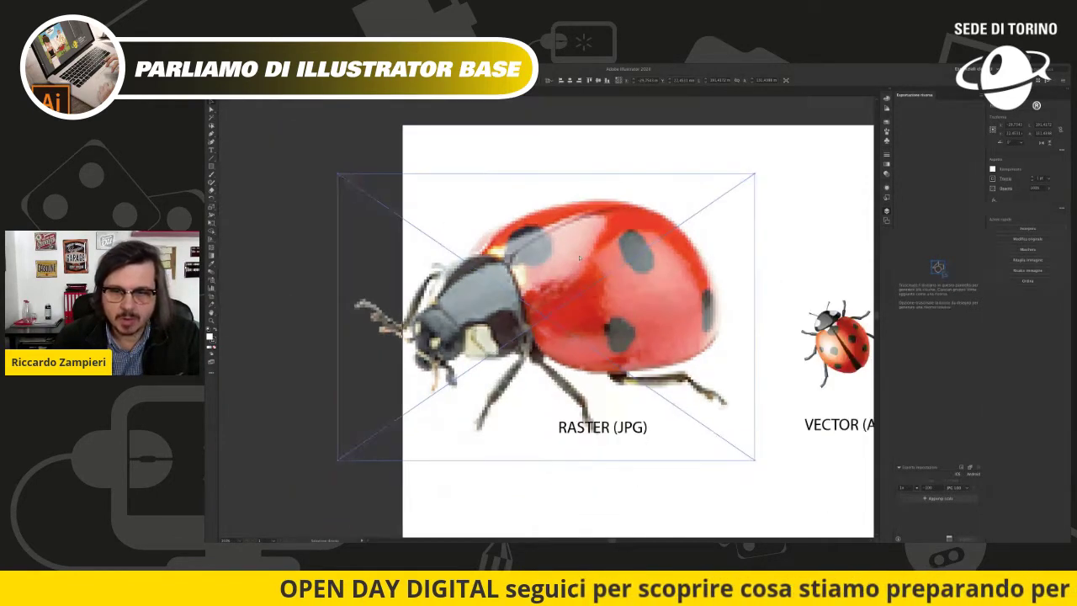
{"action": "scroll", "coordinate": [579, 259], "scroll_direction": "down", "scroll_amount": 1}
{"action": "left_click", "coordinate": [644, 168]}
Step: Scale the vector ladybug up to the raster one's size and zoom in to compare sharpness
{"action": "left_click_drag", "start_coordinate": [758, 285], "coordinate": [543, 276]}
{"action": "left_click", "coordinate": [542, 333]}
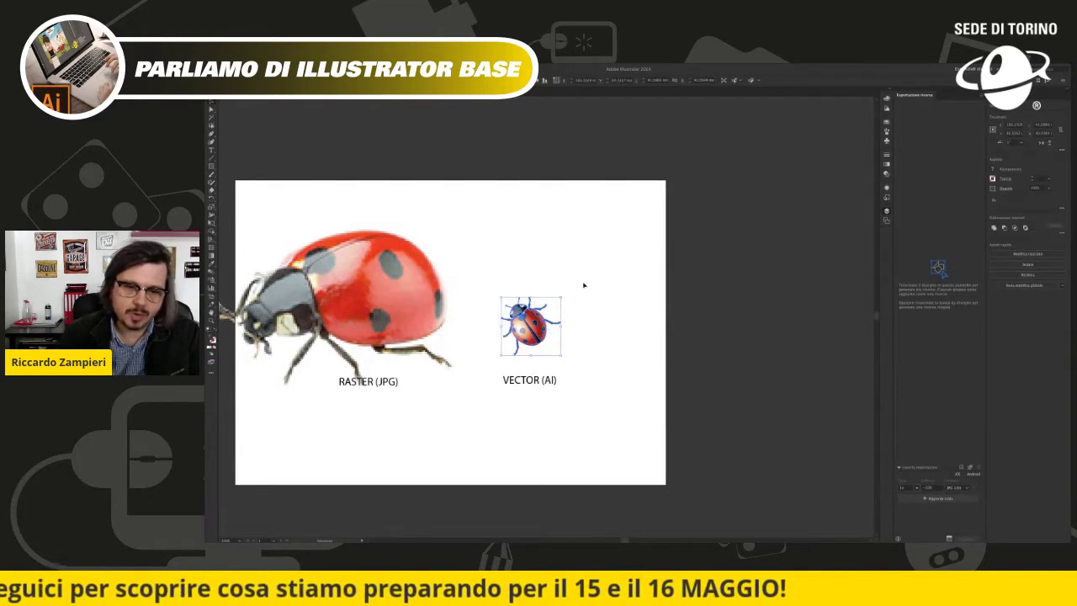
{"action": "left_click_drag", "start_coordinate": [559, 298], "coordinate": [699, 162]}
{"action": "left_click_drag", "start_coordinate": [593, 271], "coordinate": [539, 296]}
{"action": "left_click", "coordinate": [625, 386]}
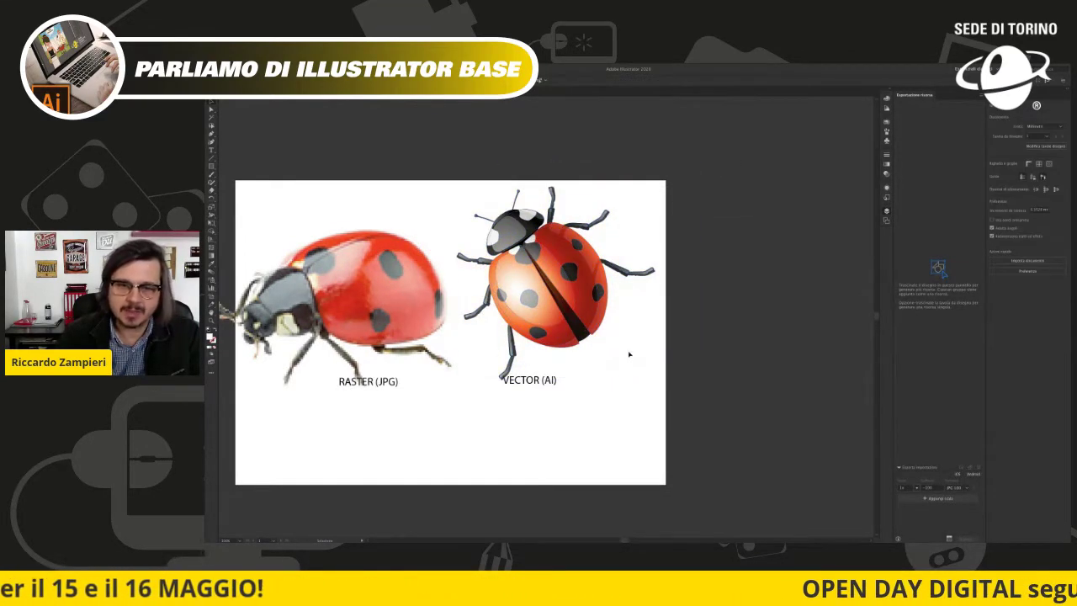
{"action": "scroll", "coordinate": [463, 243], "scroll_direction": "up", "scroll_amount": 2}
{"action": "scroll", "coordinate": [547, 320], "scroll_direction": "left", "scroll_amount": 3}
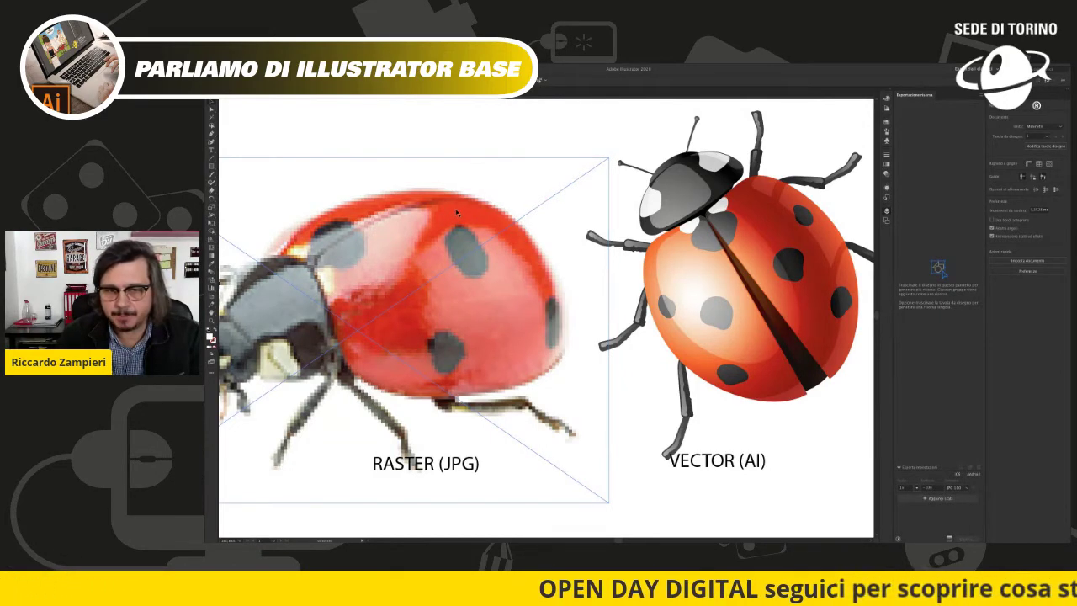
{"action": "key", "text": "ctrl+shift+a"}
{"action": "left_click_drag", "start_coordinate": [740, 229], "coordinate": [643, 239]}
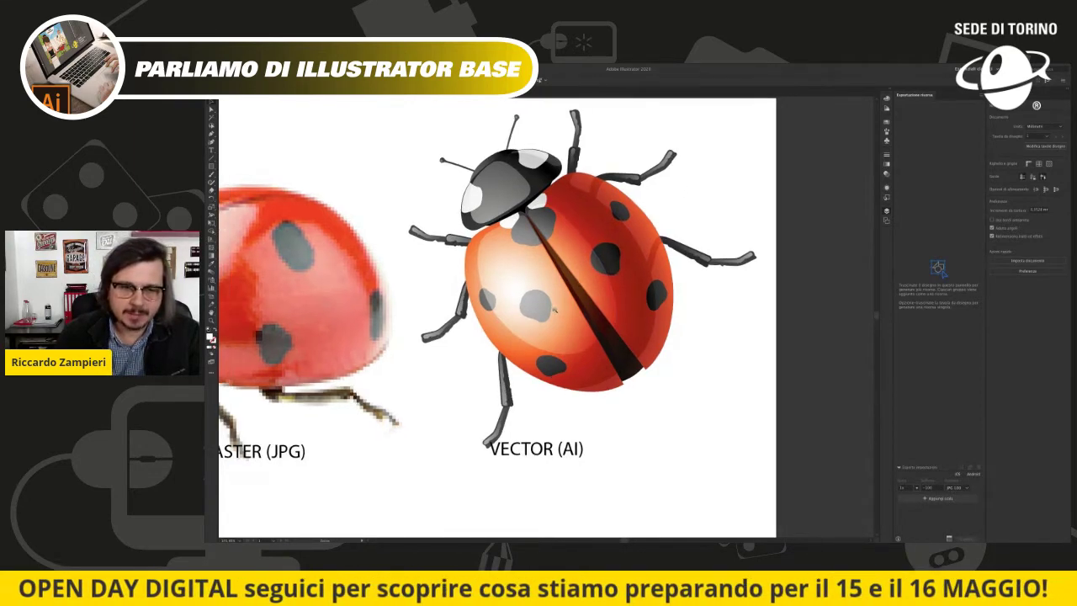
Step: Enlarge the vector ladybug over the raster one, then undo the enlargement
{"action": "key", "text": "ctrl+minus"}
{"action": "left_click_drag", "start_coordinate": [547, 330], "coordinate": [681, 230]}
{"action": "left_click", "coordinate": [682, 229]}
{"action": "left_click", "coordinate": [593, 297], "text": "shift"}
{"action": "left_click_drag", "start_coordinate": [592, 295], "coordinate": [500, 386]}
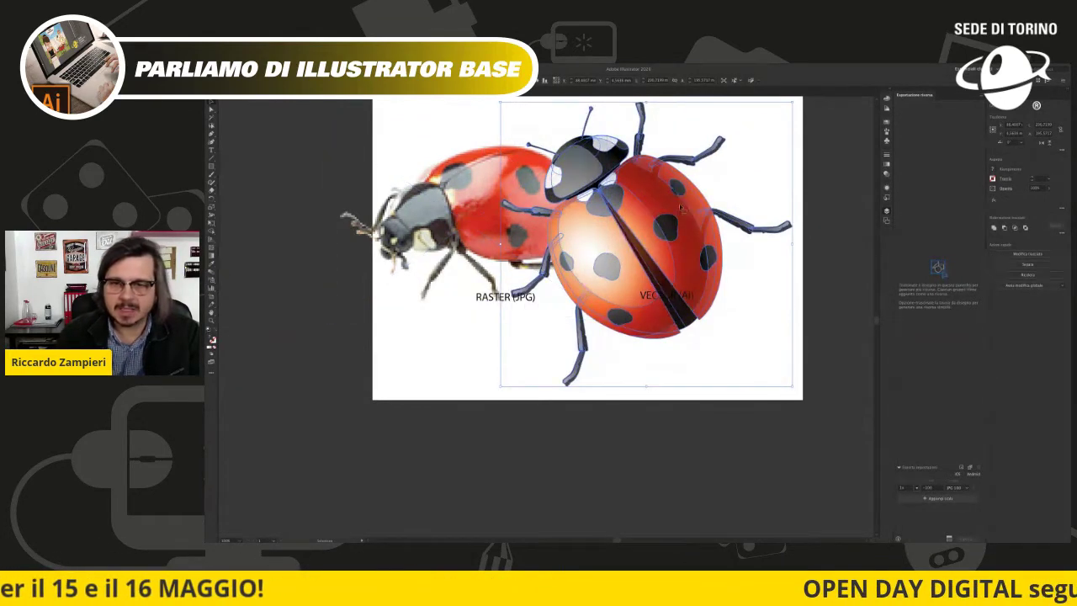
{"action": "scroll", "coordinate": [643, 252], "scroll_direction": "up", "scroll_amount": 3}
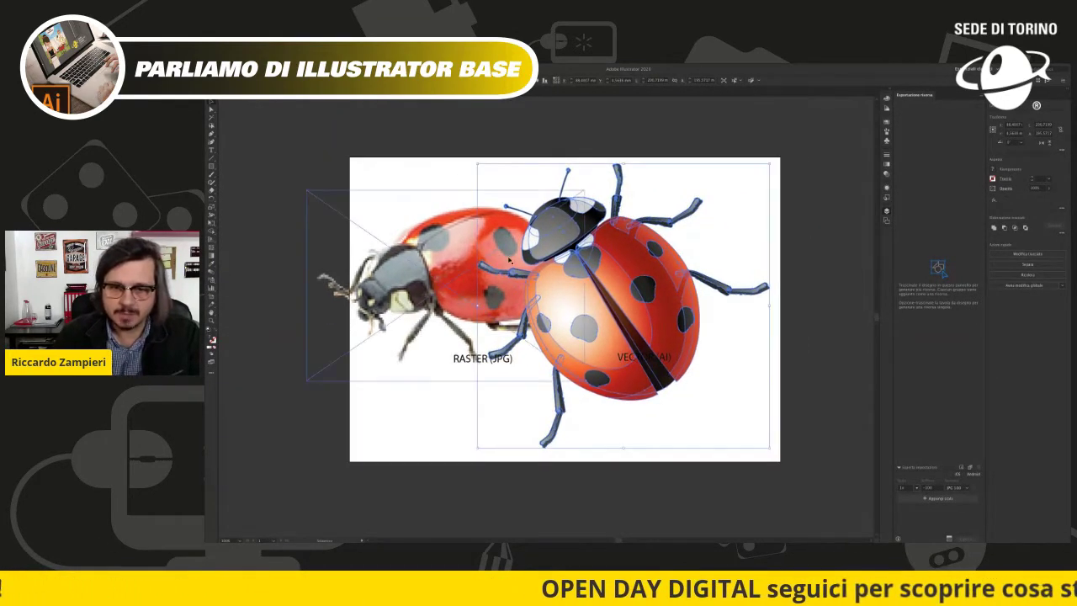
{"action": "left_click", "coordinate": [477, 448]}
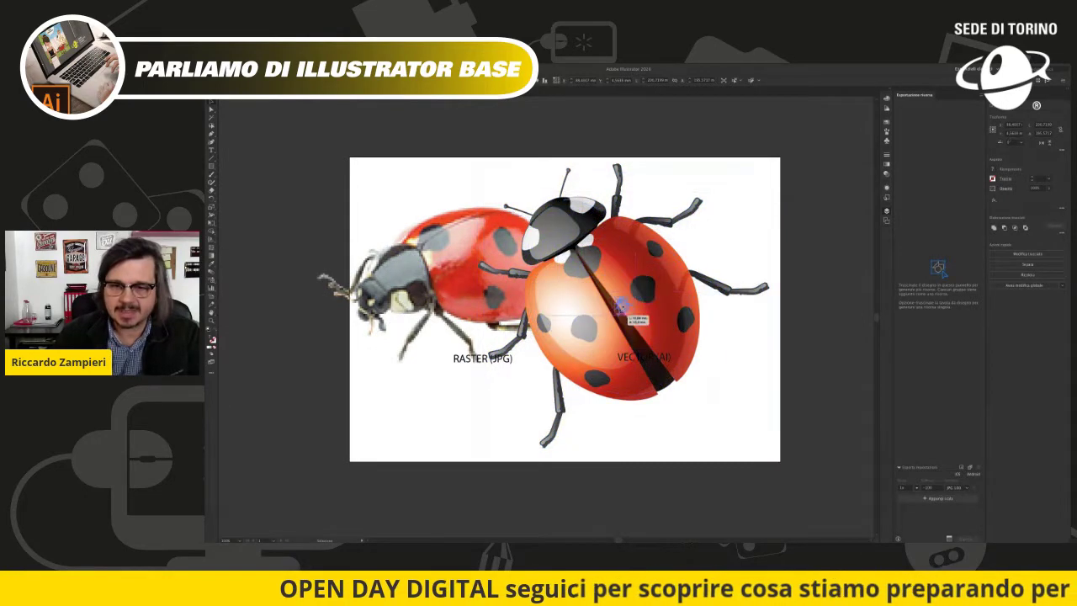
{"action": "key", "text": "ctrl+z"}
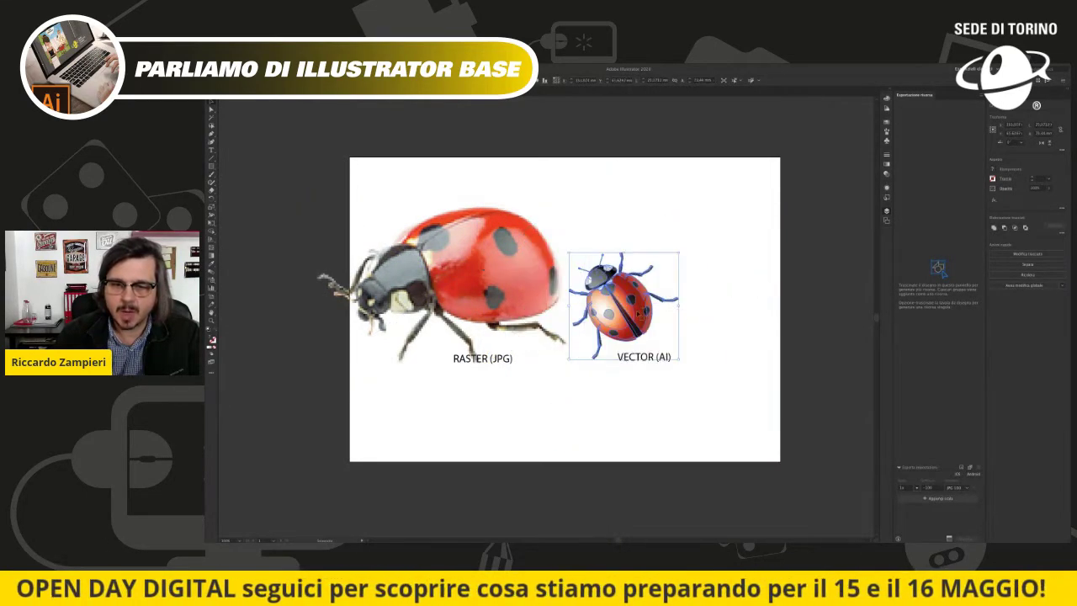
{"action": "key", "text": "ctrl+shift+a"}
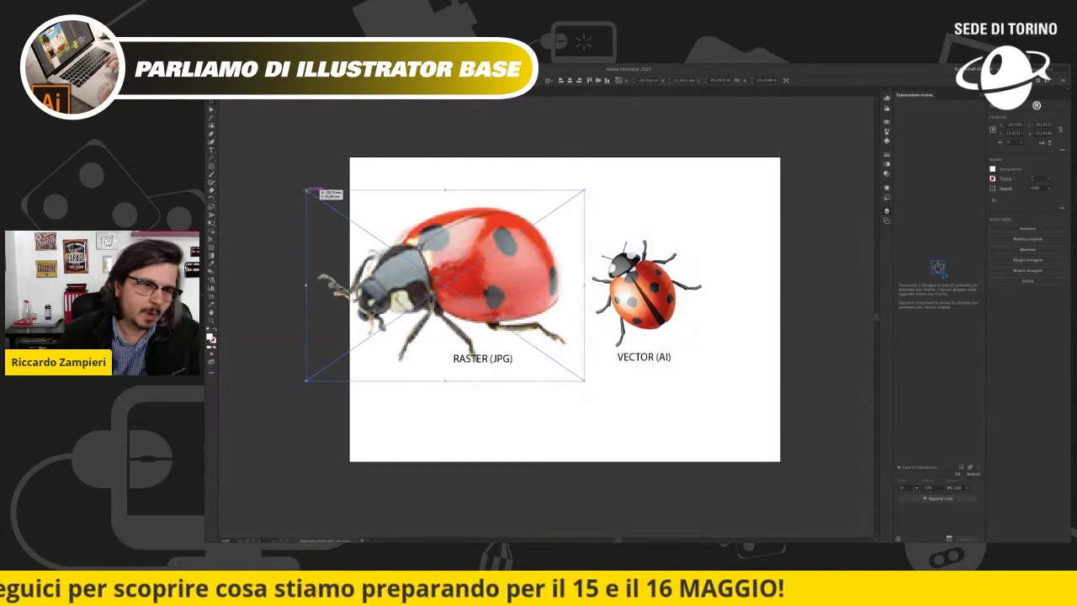
{"action": "key", "text": "ctrl+z"}
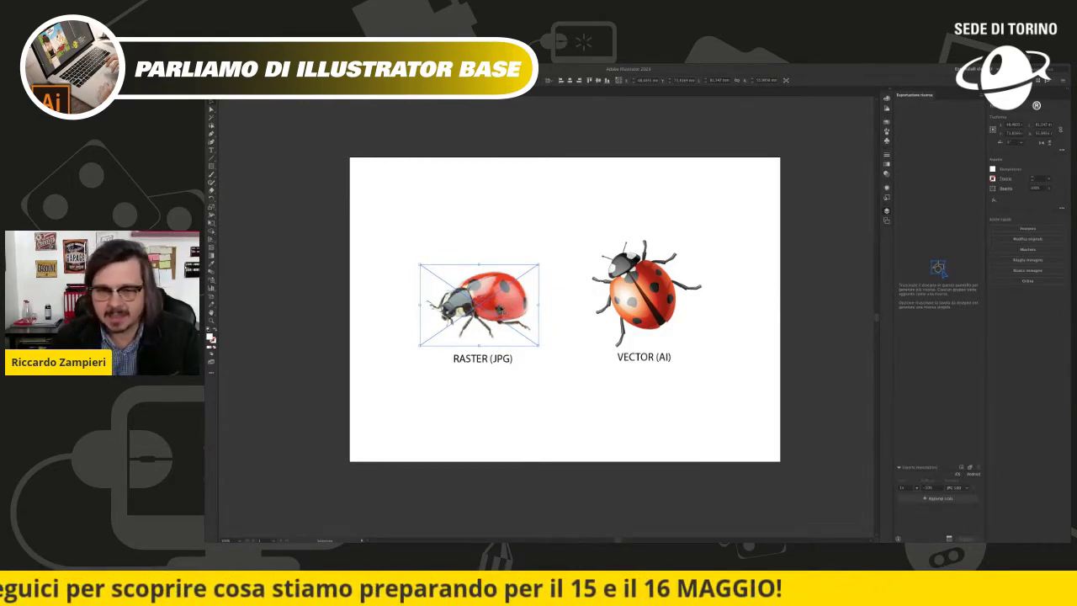
Step: Resize the raster ladybug from its centre, then return to the Ricky rocket sketch document
{"action": "left_click_drag", "start_coordinate": [539, 263], "coordinate": [560, 247]}
{"action": "left_click", "coordinate": [569, 253]}
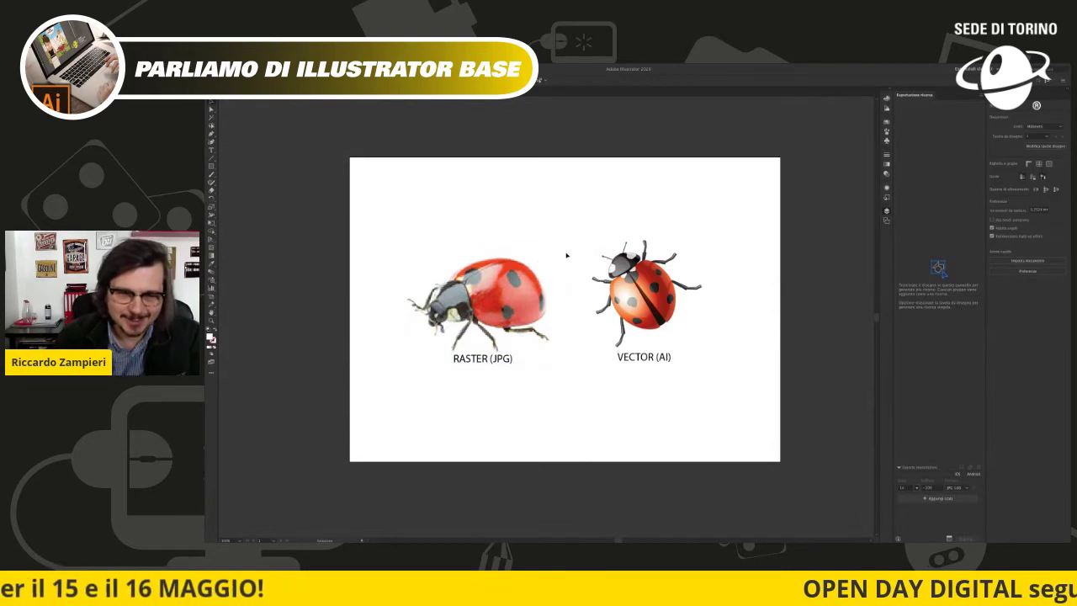
{"action": "left_click_drag", "start_coordinate": [505, 301], "coordinate": [508, 288]}
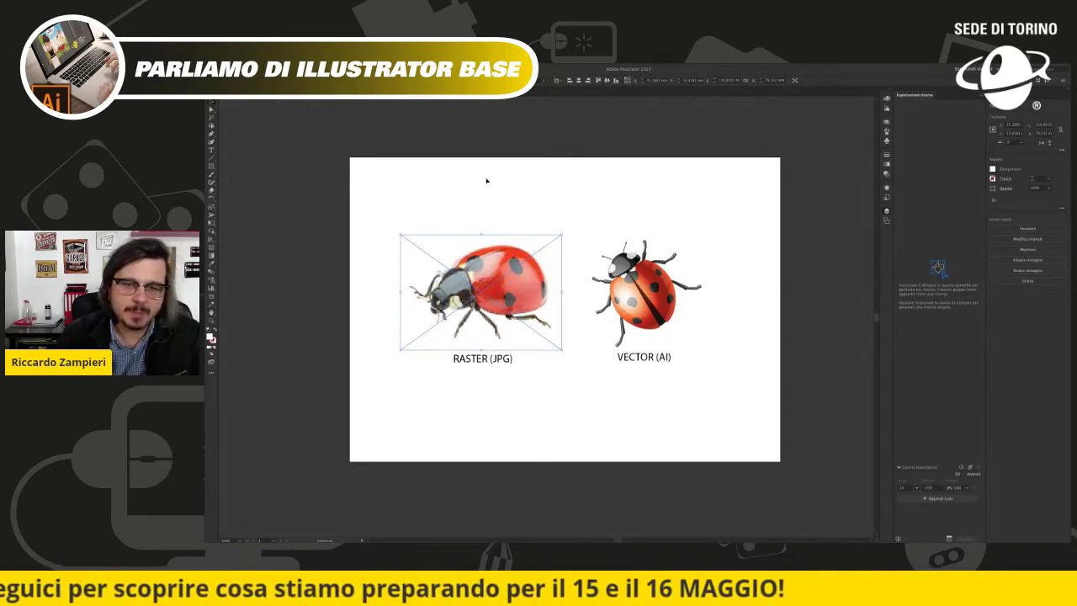
{"action": "mouse_move", "coordinate": [578, 209]}
{"action": "left_mouse_down"}
{"action": "mouse_move", "coordinate": [723, 363]}
{"action": "mouse_move", "coordinate": [730, 387]}
{"action": "left_mouse_up"}
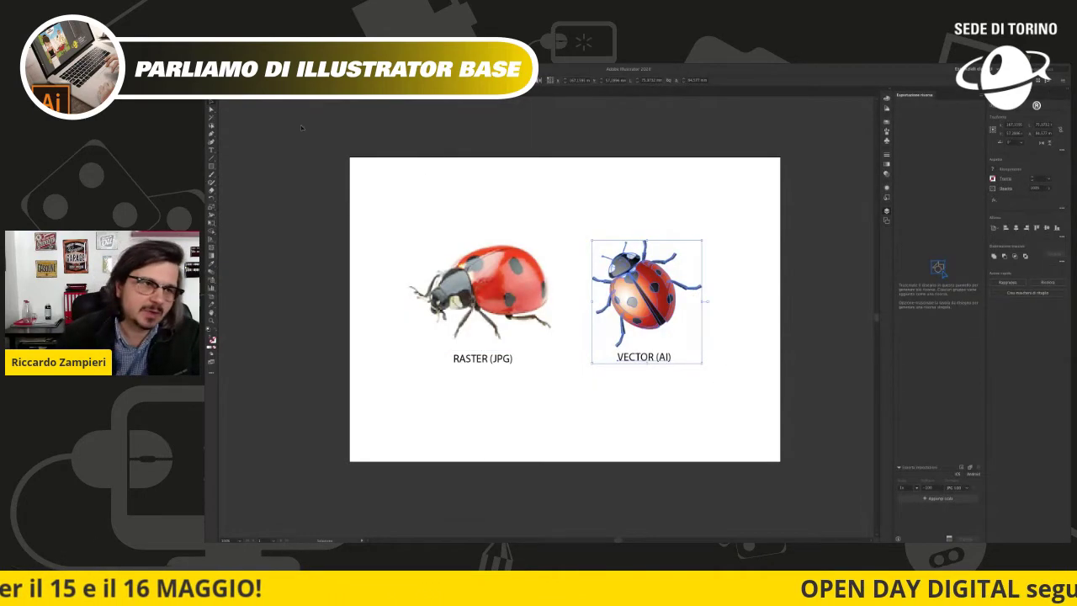
{"action": "key", "text": "ctrl+Tab"}
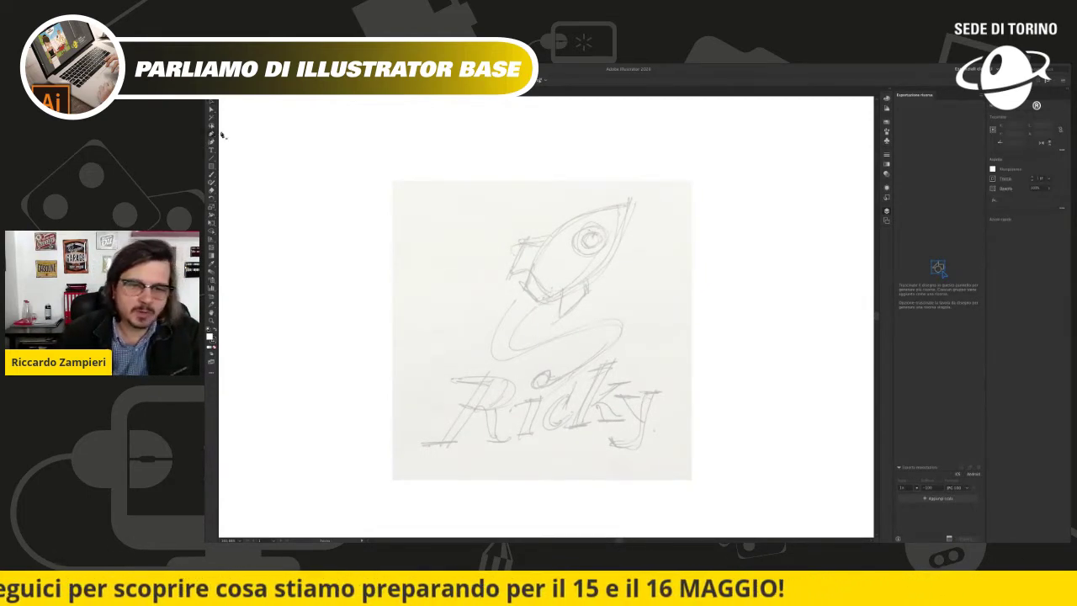
Step: Pen-trace the rocket body from its lower-left corner up along the curved edge to the tip
{"action": "left_click", "coordinate": [547, 294]}
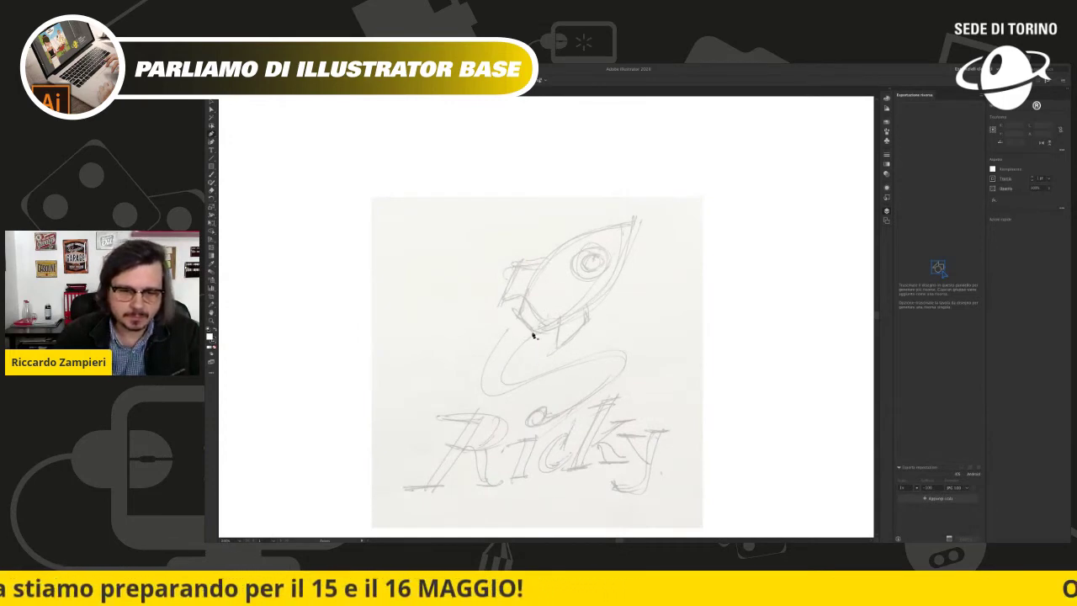
{"action": "left_click", "coordinate": [534, 333]}
{"action": "left_click", "coordinate": [517, 313]}
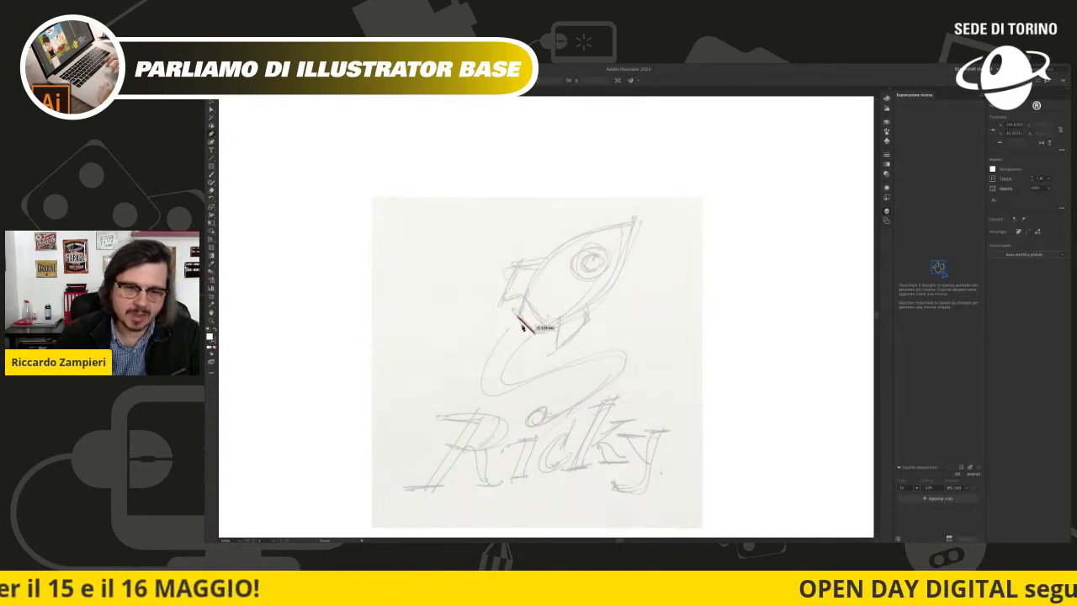
{"action": "left_click", "coordinate": [599, 225]}
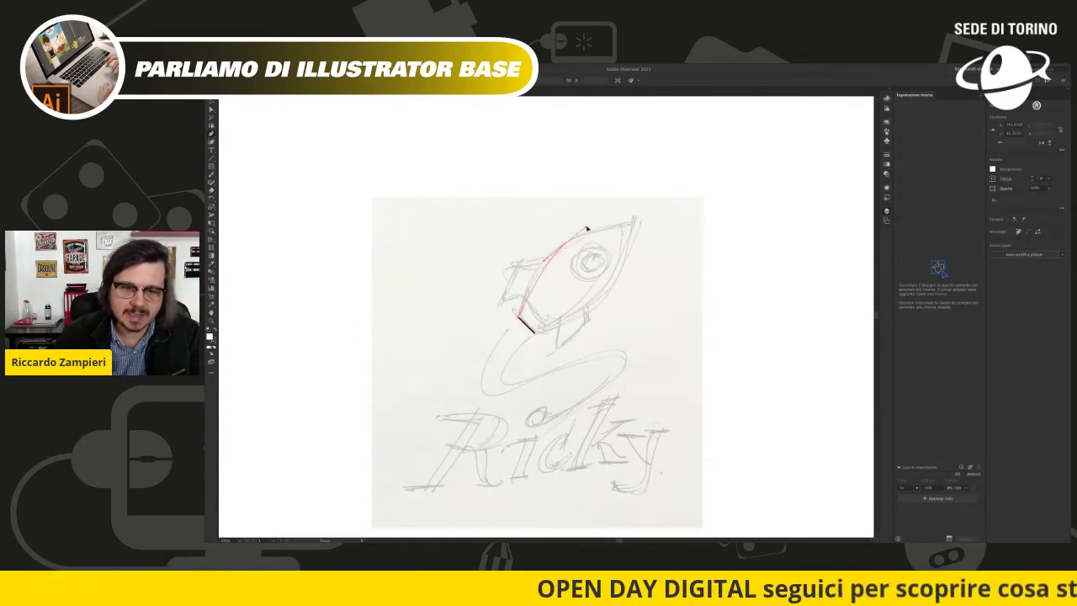
{"action": "left_click_drag", "start_coordinate": [599, 225], "coordinate": [603, 226]}
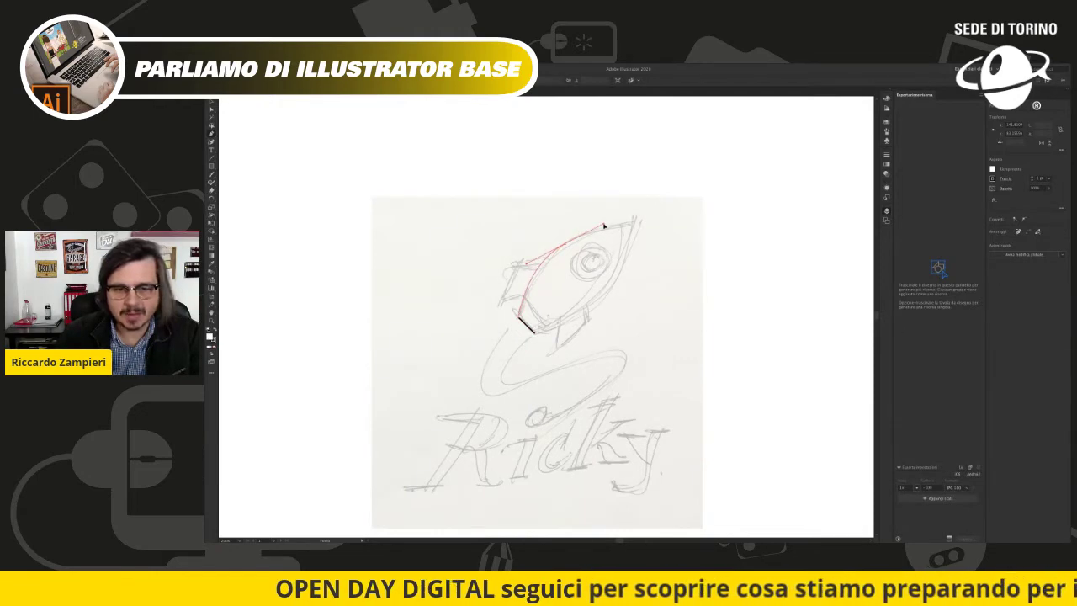
{"action": "left_click_drag", "start_coordinate": [603, 226], "coordinate": [628, 224]}
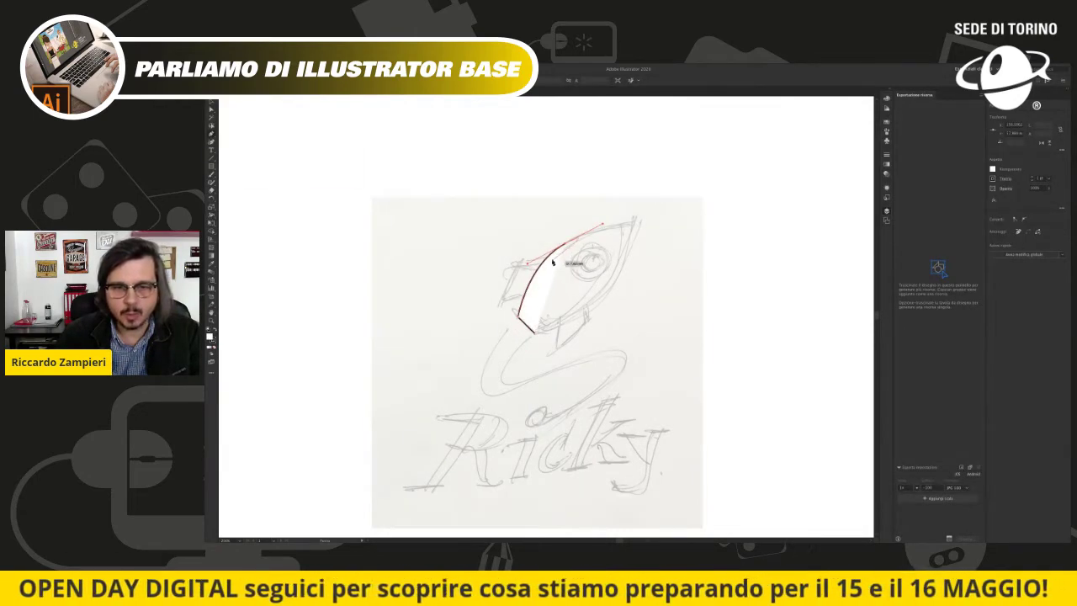
{"action": "left_click", "coordinate": [636, 222]}
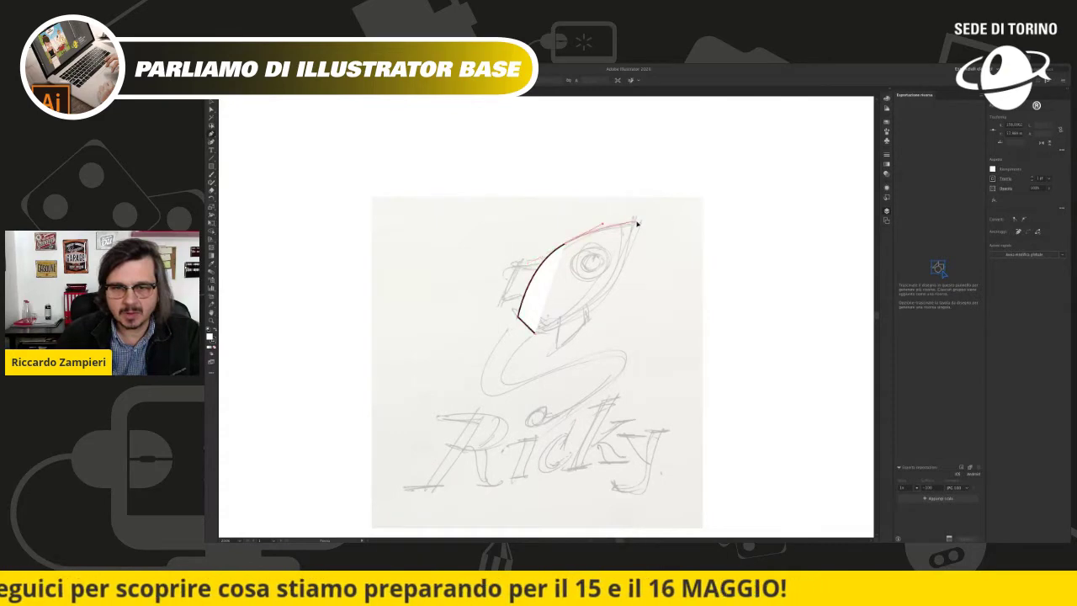
Step: Close the rocket body path down its right edge and select the finished shape
{"action": "left_click", "coordinate": [580, 318]}
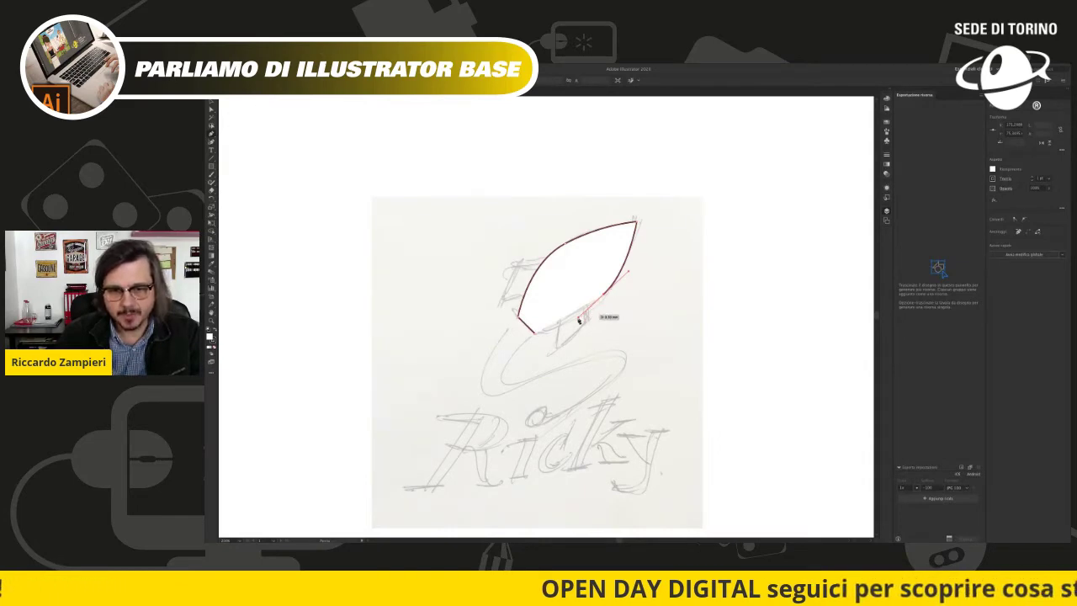
{"action": "left_click", "coordinate": [533, 332]}
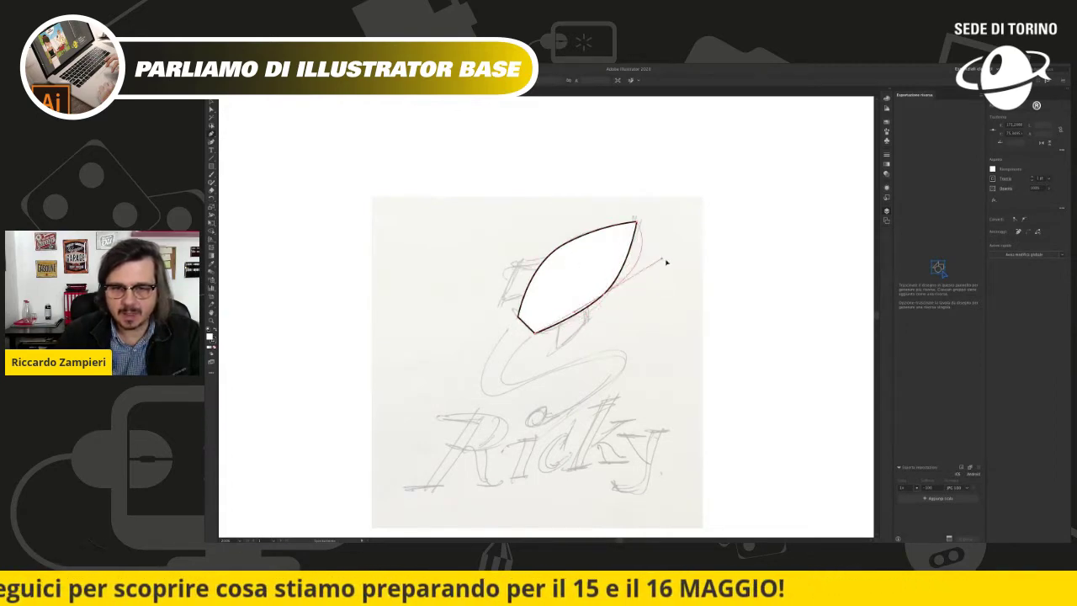
{"action": "key", "text": "Escape"}
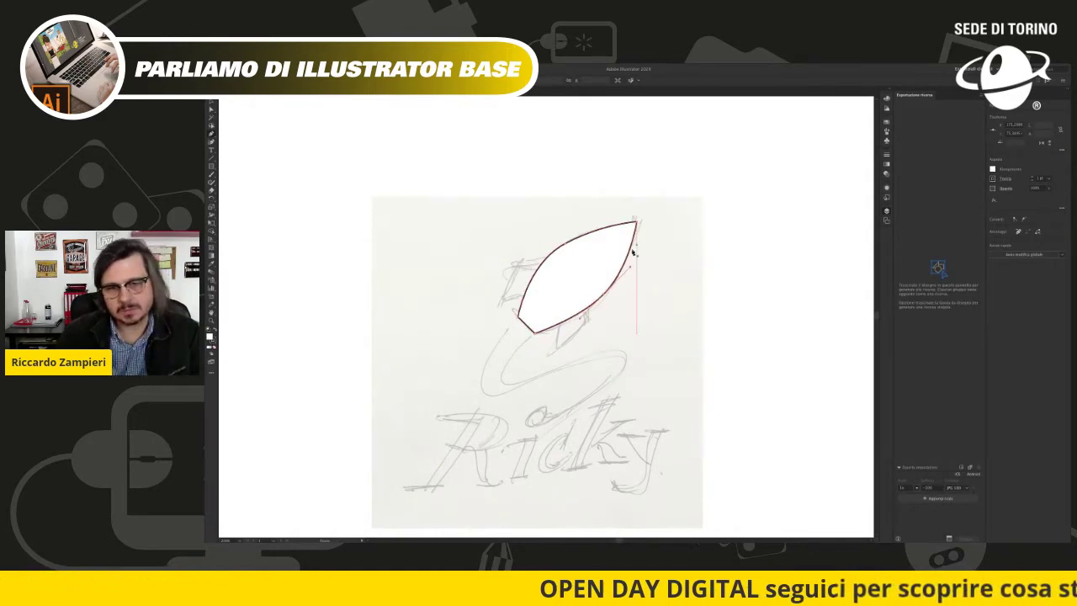
{"action": "left_click", "coordinate": [211, 112]}
{"action": "left_click", "coordinate": [471, 189]}
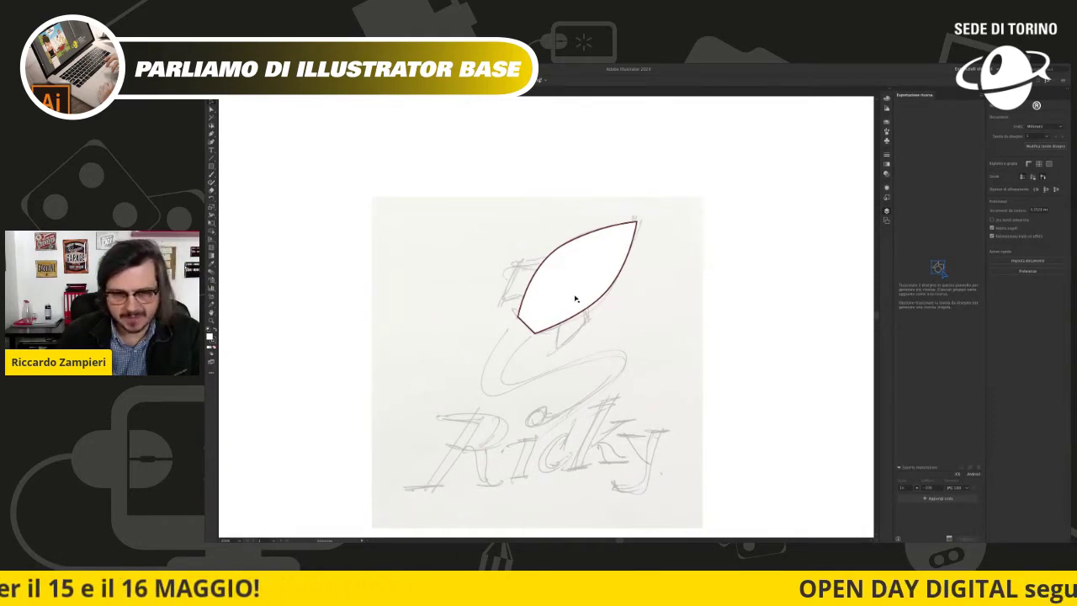
{"action": "left_click", "coordinate": [581, 297]}
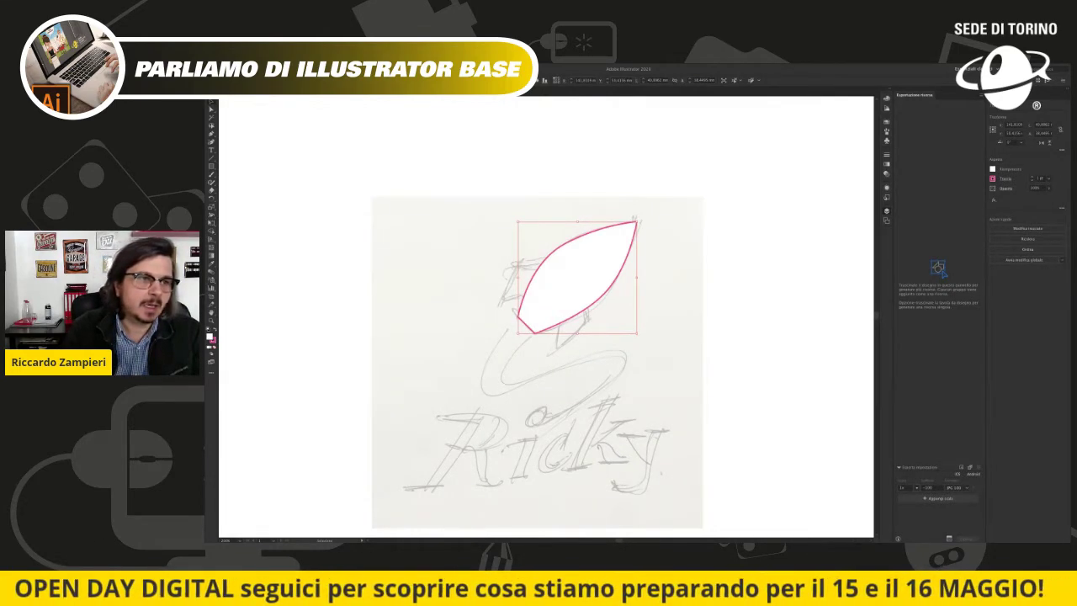
Step: Remove the rocket outline's white fill and thicken its pink stroke
{"action": "key", "text": "slash"}
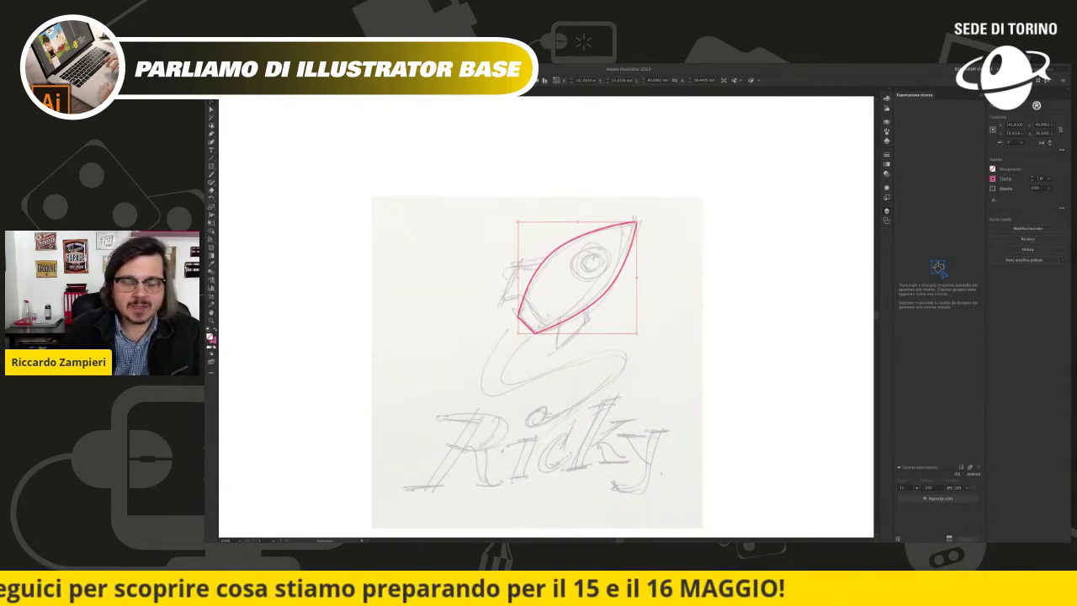
{"action": "key", "text": "Up"}
{"action": "key", "text": "Up"}
{"action": "key", "text": "Up"}
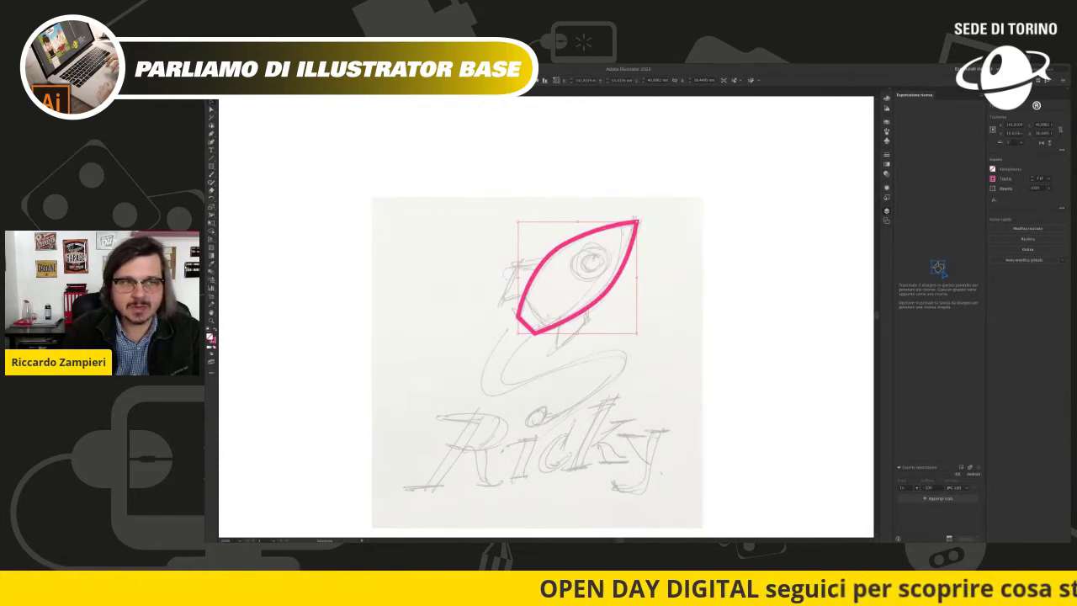
{"action": "left_click", "coordinate": [461, 329]}
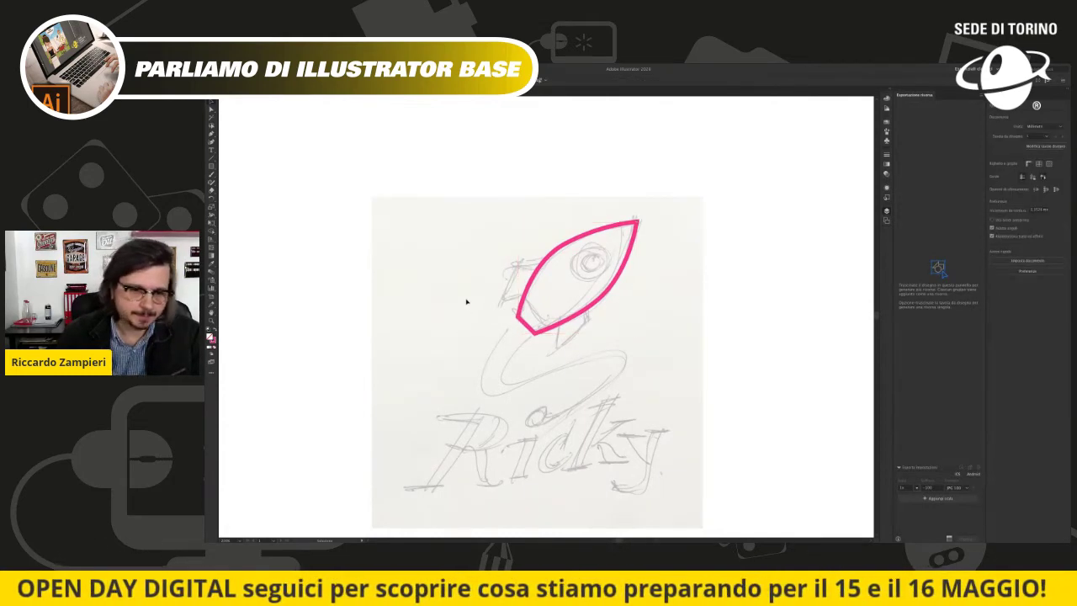
{"action": "left_click", "coordinate": [553, 251]}
{"action": "left_click", "coordinate": [543, 260]}
{"action": "left_click", "coordinate": [516, 262]}
{"action": "left_click", "coordinate": [500, 303]}
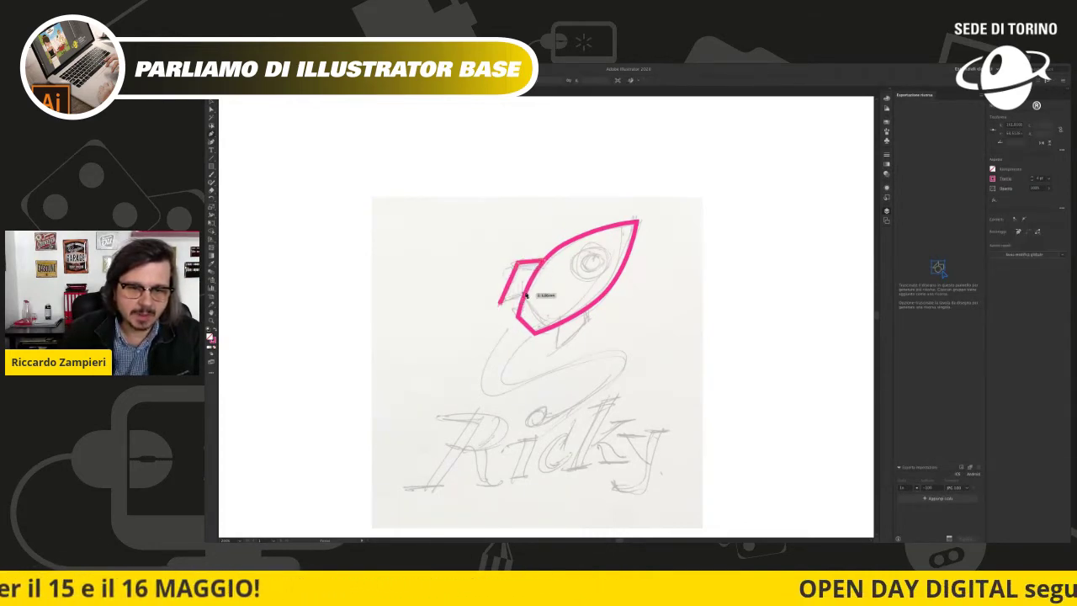
{"action": "left_click", "coordinate": [523, 327]}
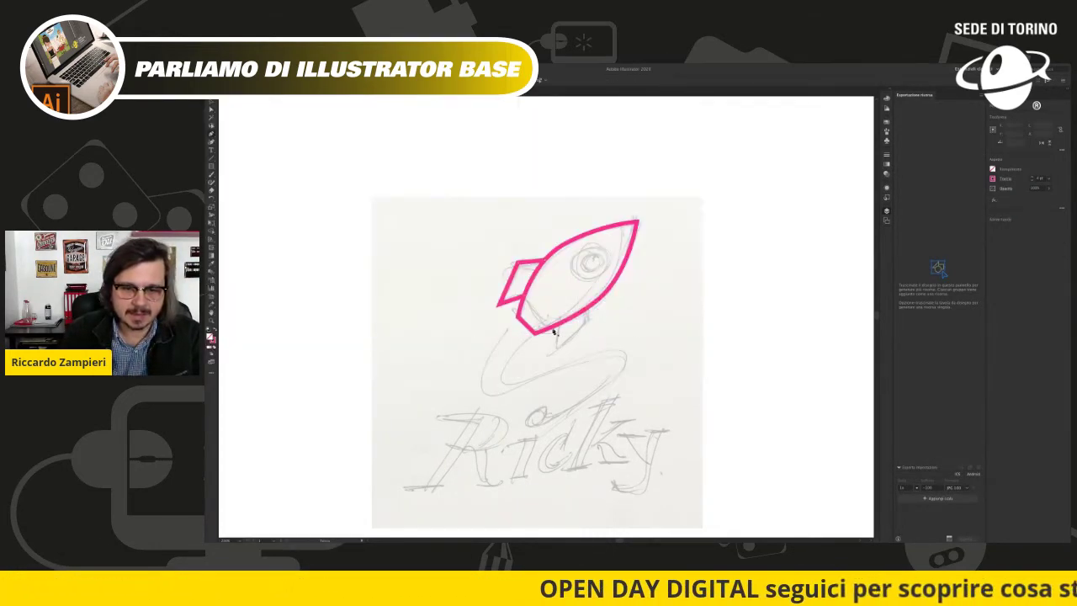
{"action": "left_click", "coordinate": [555, 350]}
{"action": "left_click", "coordinate": [589, 329]}
{"action": "left_click", "coordinate": [588, 310]}
{"action": "left_click", "coordinate": [640, 309], "text": "ctrl"}
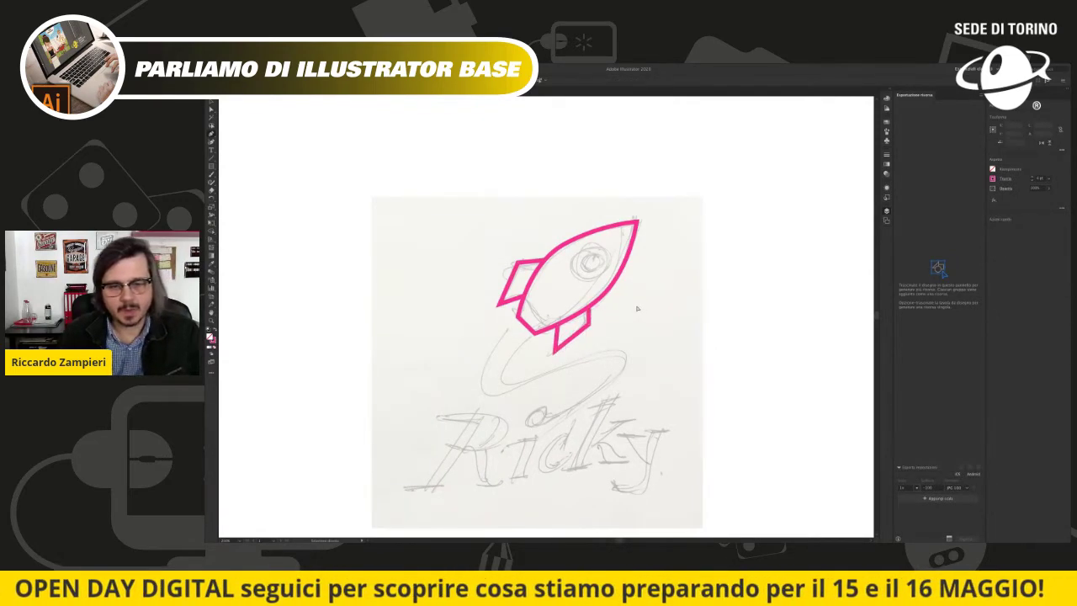
{"action": "scroll", "coordinate": [515, 243], "scroll_direction": "down", "scroll_amount": 2}
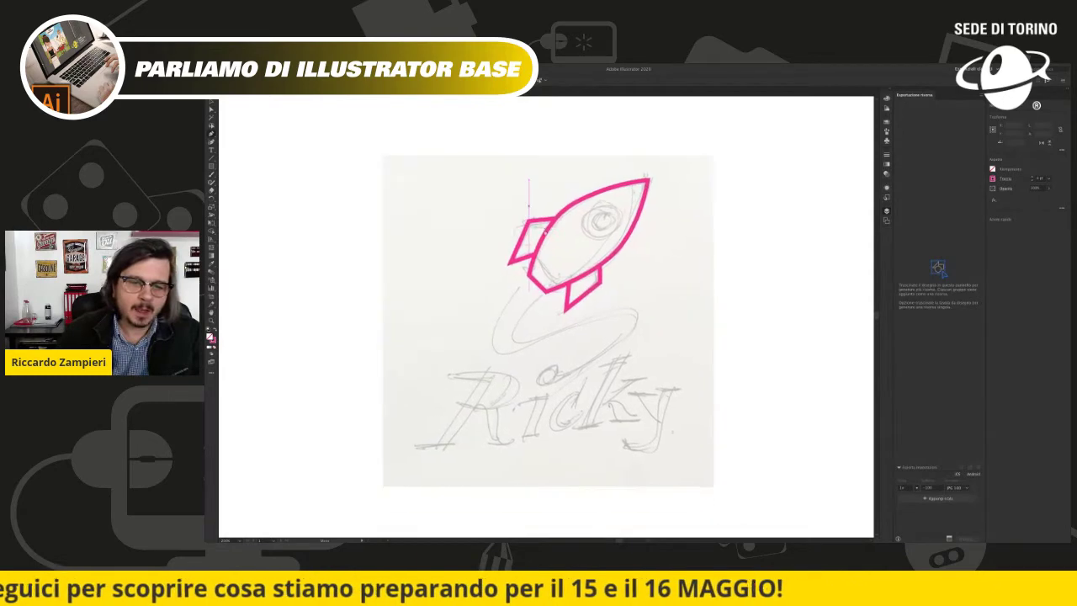
{"action": "left_click", "coordinate": [537, 264], "text": "ctrl"}
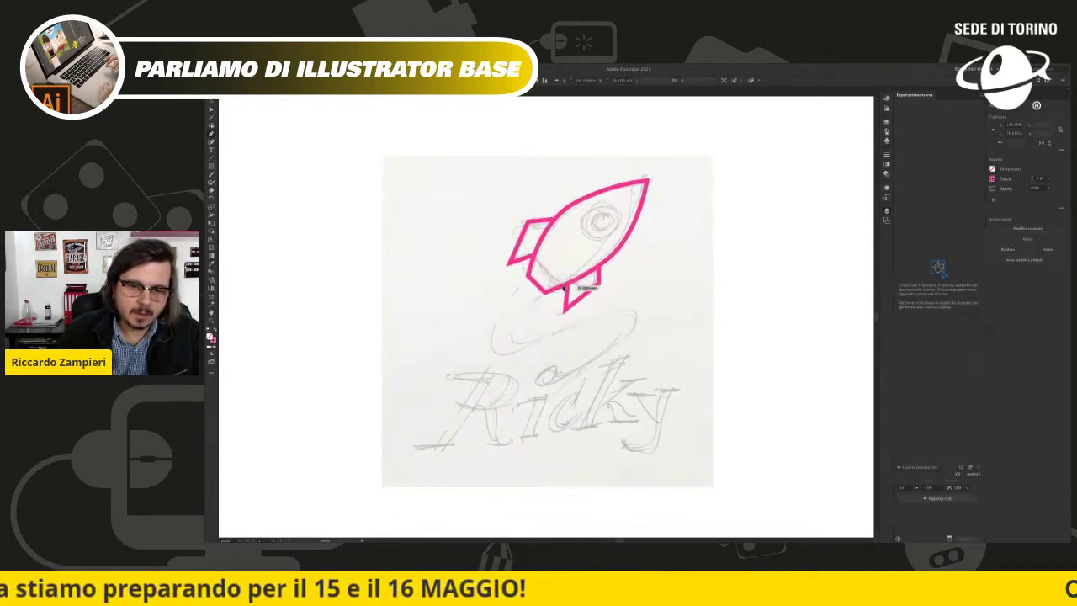
{"action": "left_click", "coordinate": [557, 326], "text": "ctrl"}
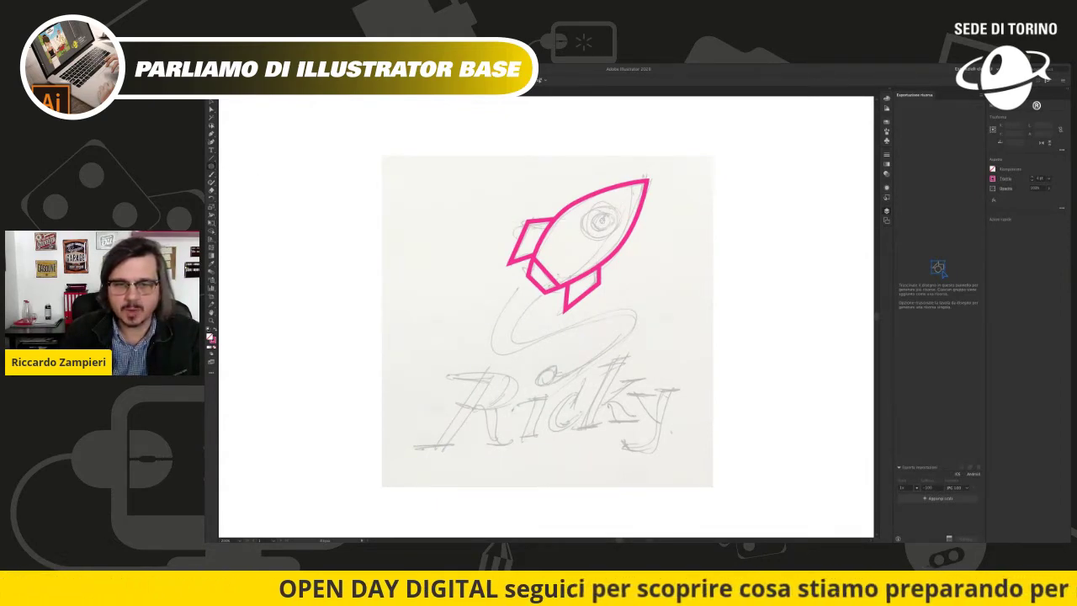
Step: Draw the outer porthole circle and resize it to match the sketch
{"action": "left_click_drag", "start_coordinate": [602, 220], "coordinate": [622, 240]}
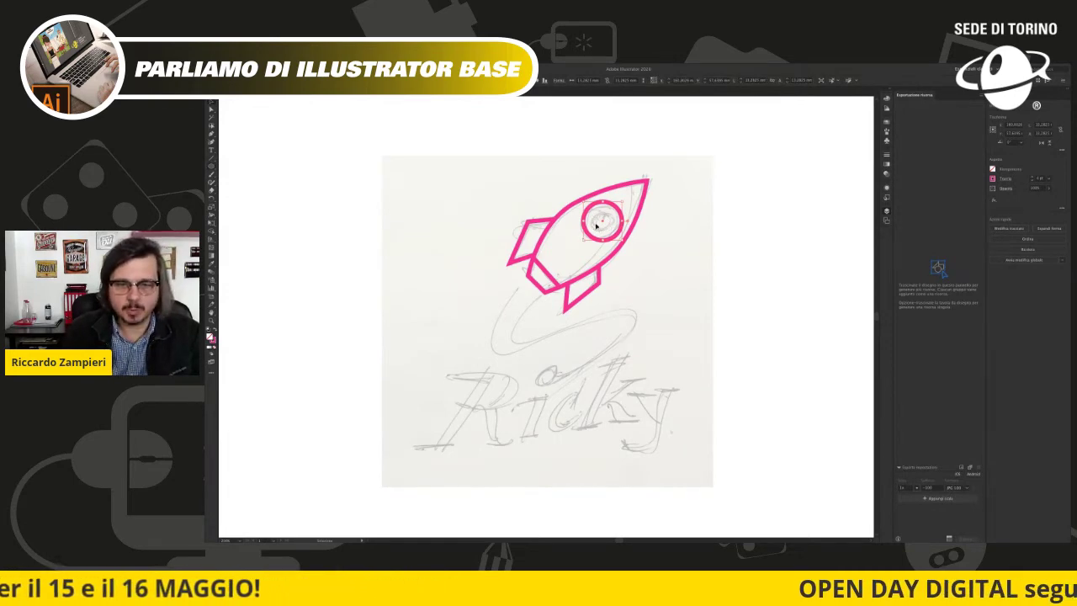
{"action": "key", "text": "ctrl+shift+a"}
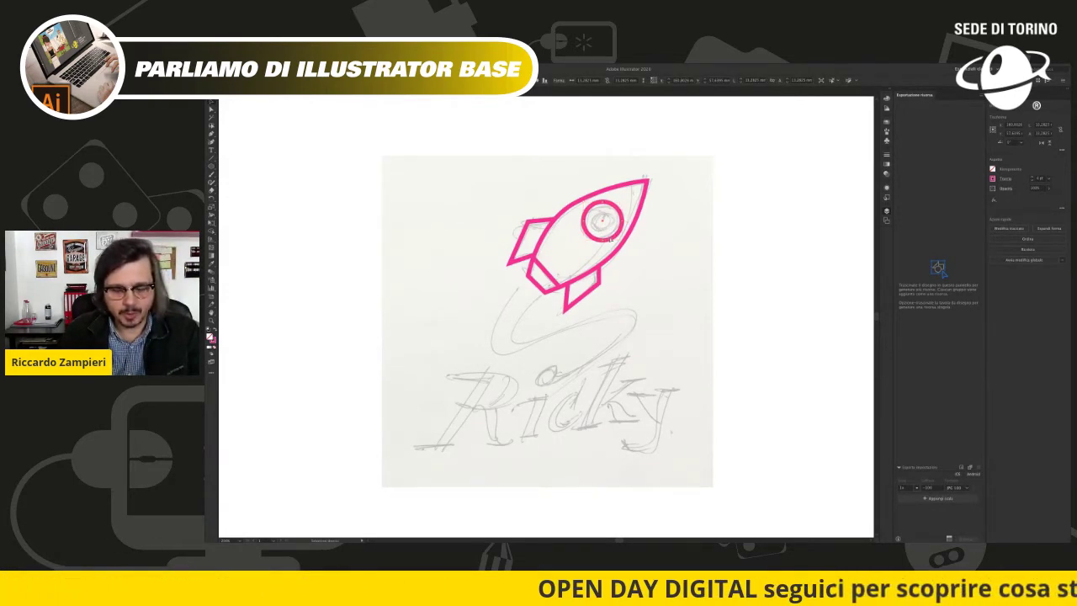
{"action": "left_click", "coordinate": [602, 220]}
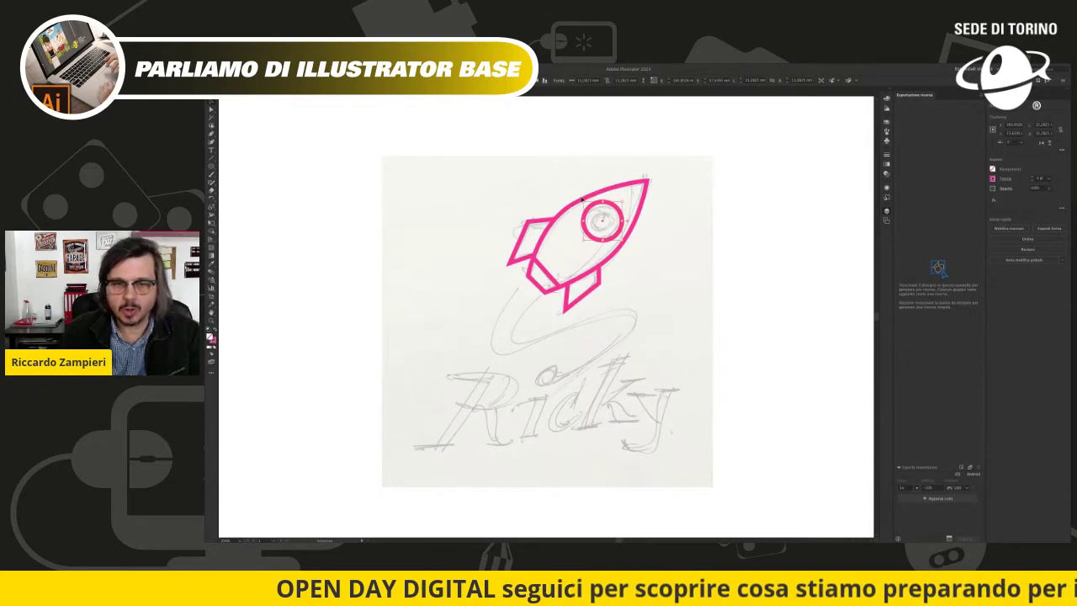
{"action": "left_click_drag", "start_coordinate": [584, 202], "coordinate": [595, 210]}
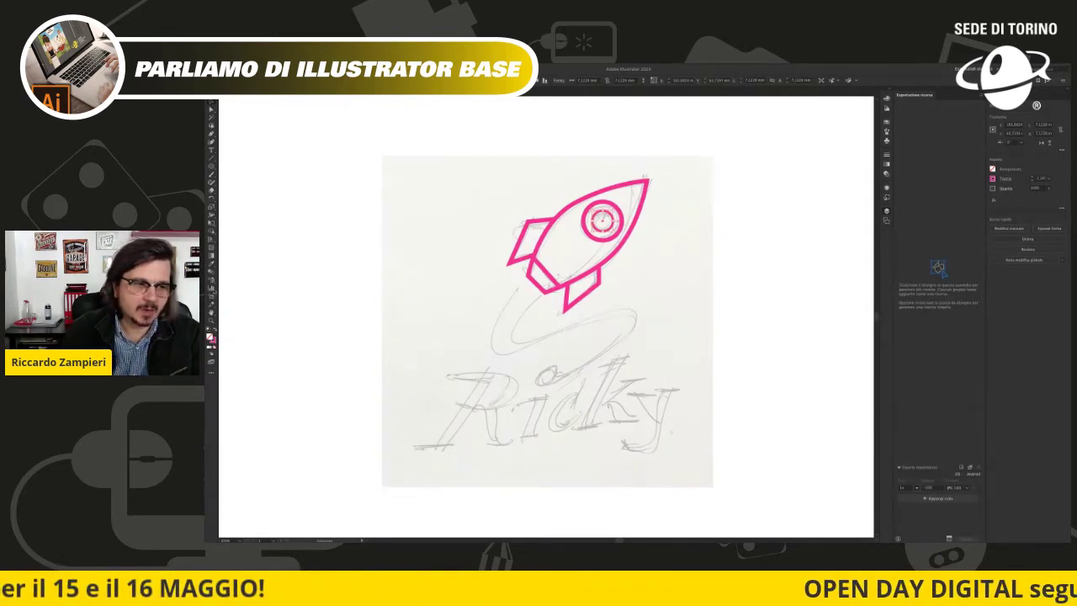
Step: Add a smaller inner porthole circle, discarding an extra oversized circle
{"action": "left_click", "coordinate": [211, 210]}
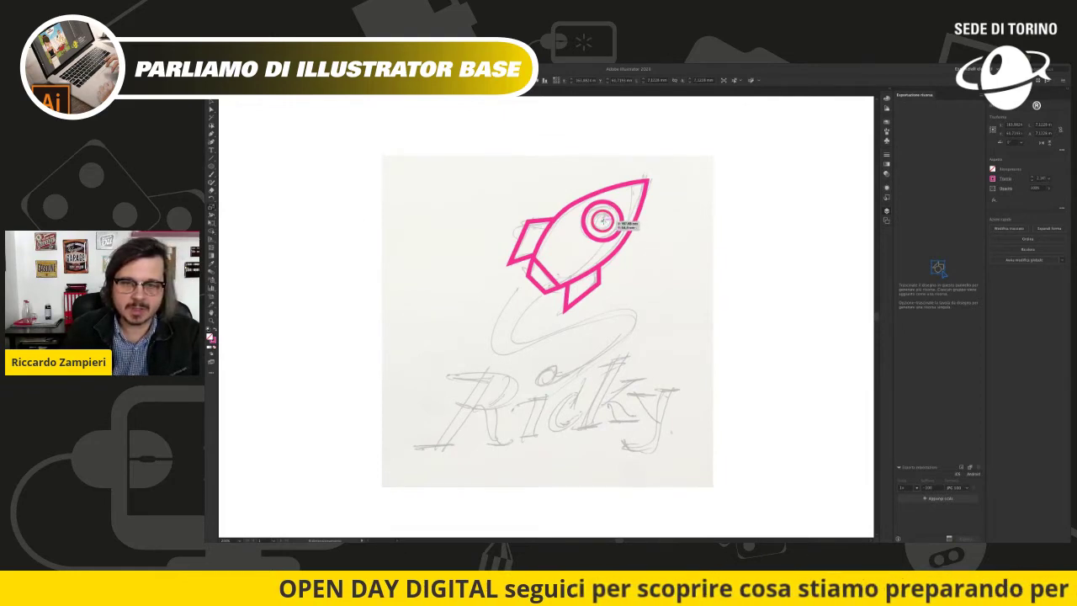
{"action": "left_click_drag", "start_coordinate": [620, 207], "coordinate": [605, 233]}
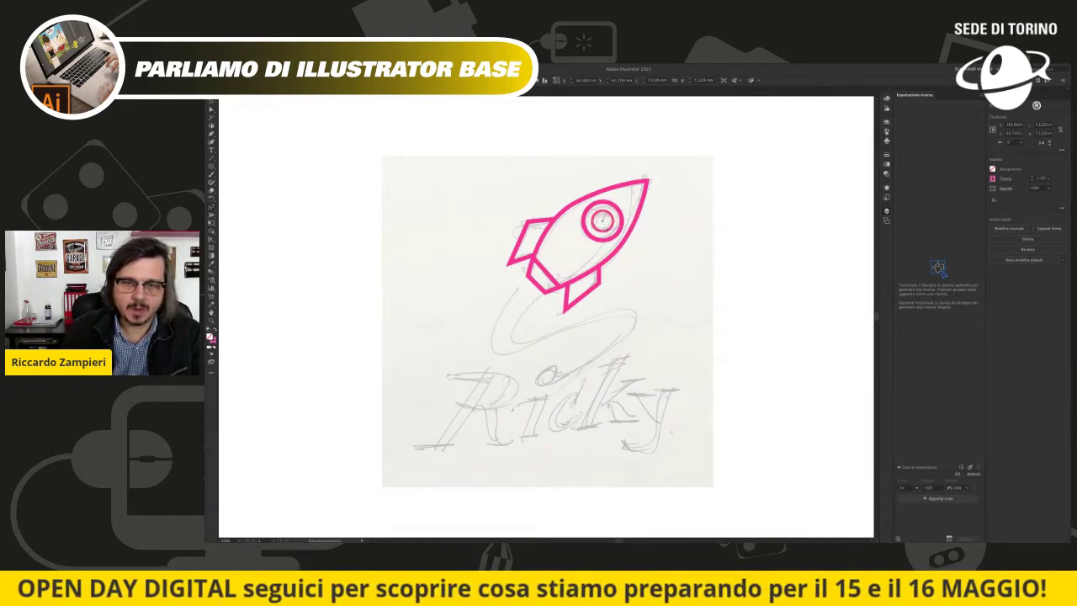
{"action": "left_click_drag", "start_coordinate": [602, 220], "coordinate": [641, 223]}
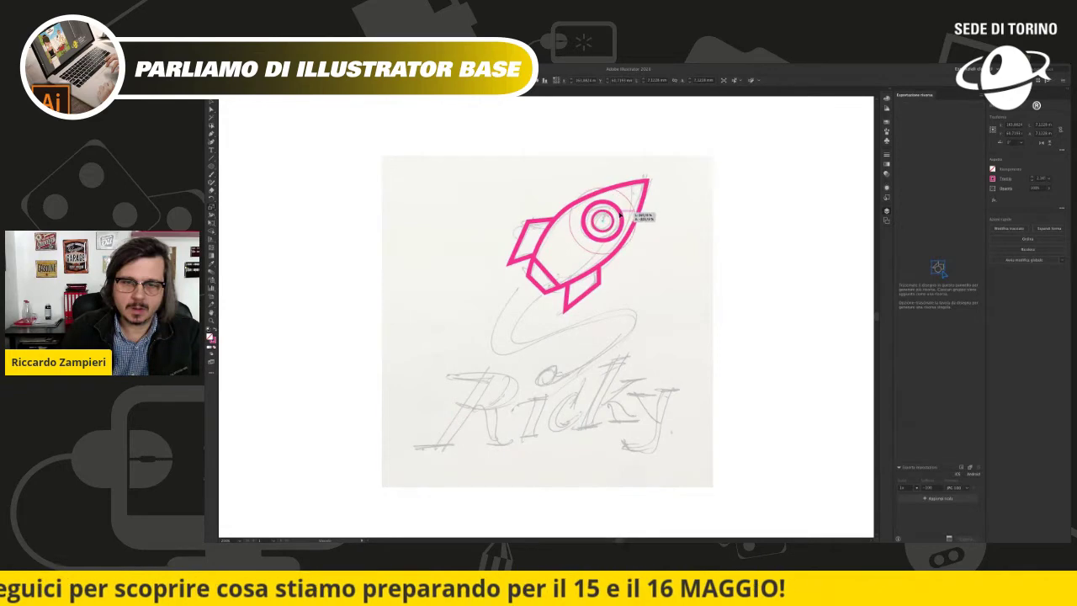
{"action": "key", "text": "ctrl+z"}
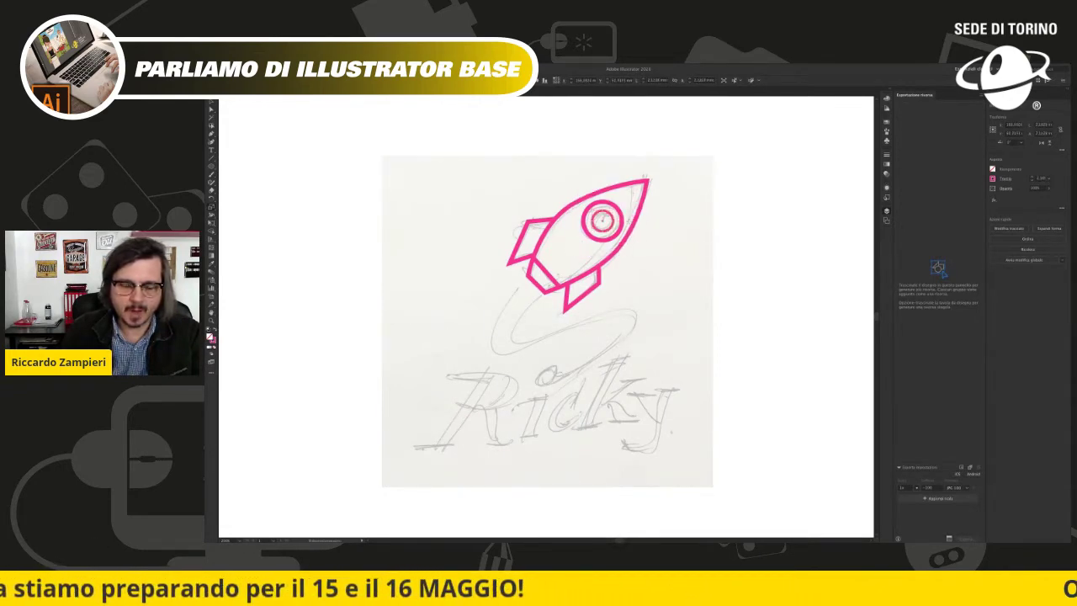
{"action": "left_click", "coordinate": [266, 146]}
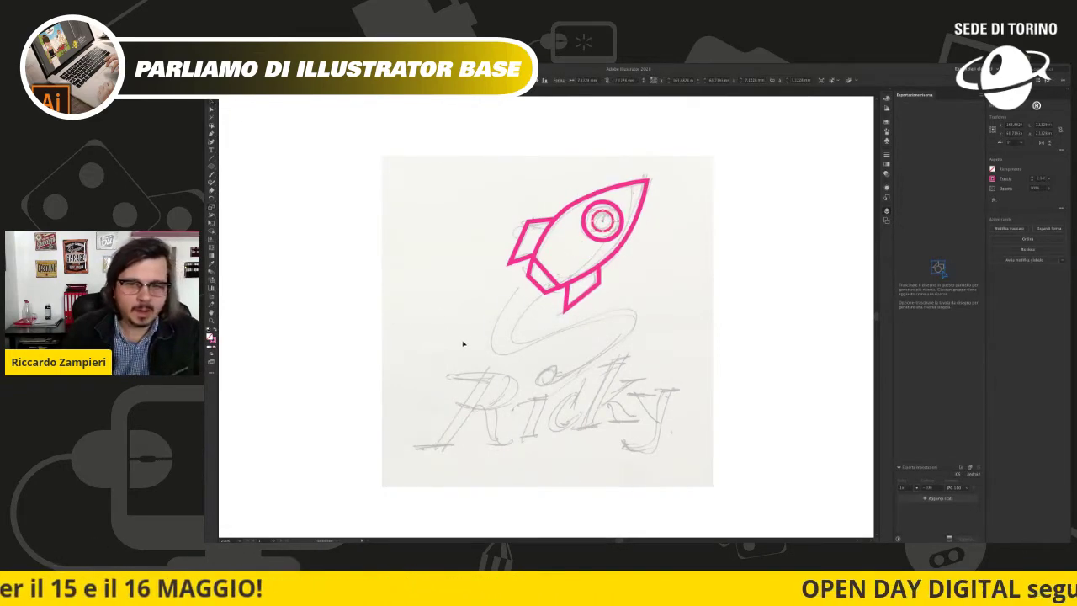
{"action": "scroll", "coordinate": [614, 318], "scroll_direction": "down", "scroll_amount": 2}
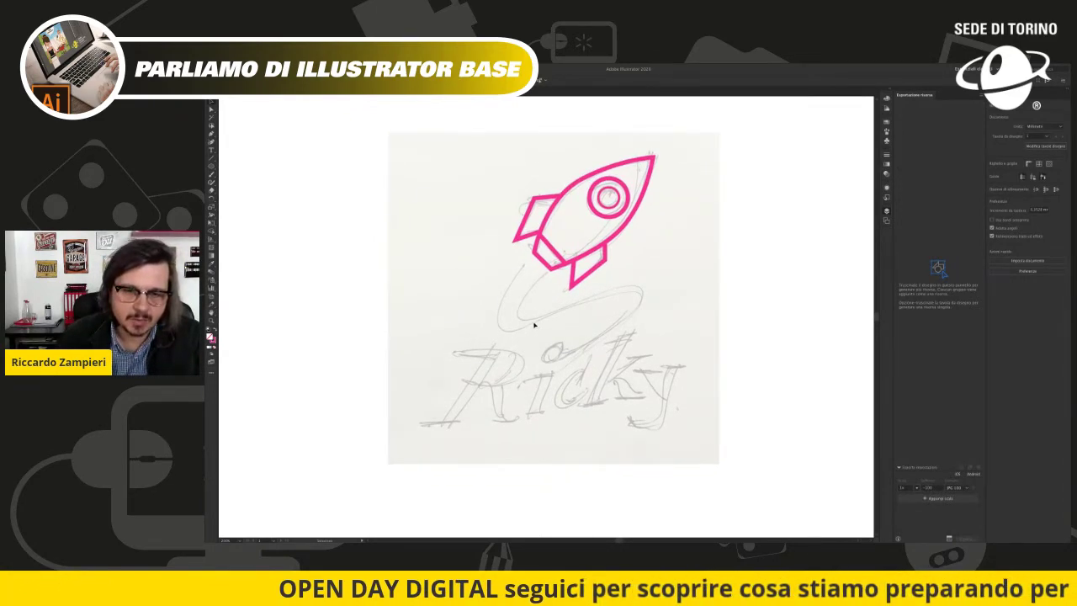
Step: Pen-trace the first curved stretch of the S-shaped swoosh below the rocket
{"action": "left_click", "coordinate": [213, 135]}
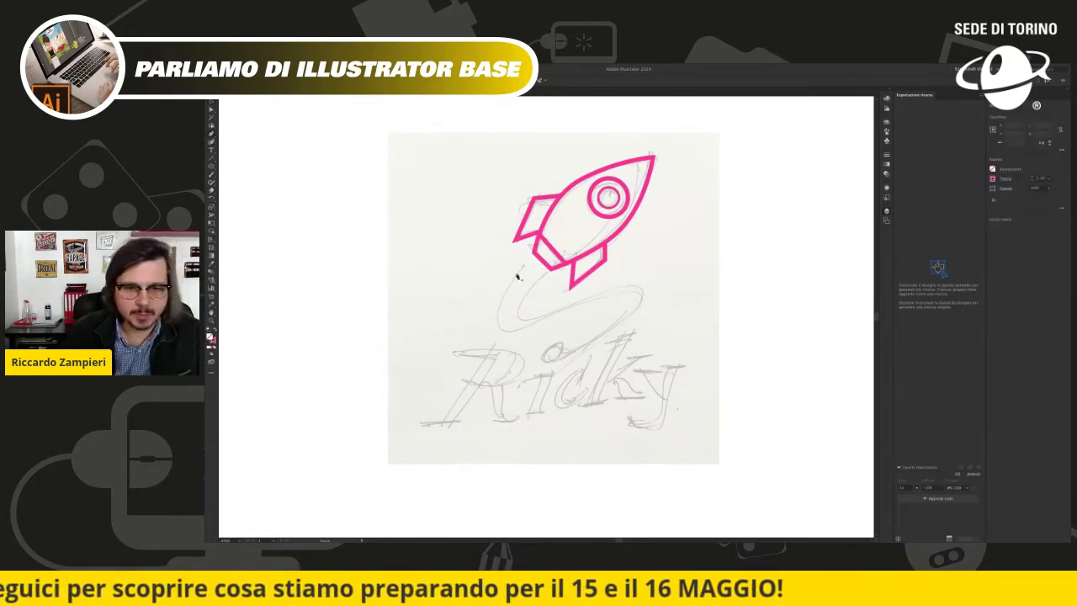
{"action": "left_click", "coordinate": [533, 256]}
{"action": "mouse_move", "coordinate": [497, 324]}
{"action": "left_mouse_down"}
{"action": "mouse_move", "coordinate": [502, 343]}
{"action": "mouse_move", "coordinate": [638, 296]}
{"action": "left_mouse_up"}
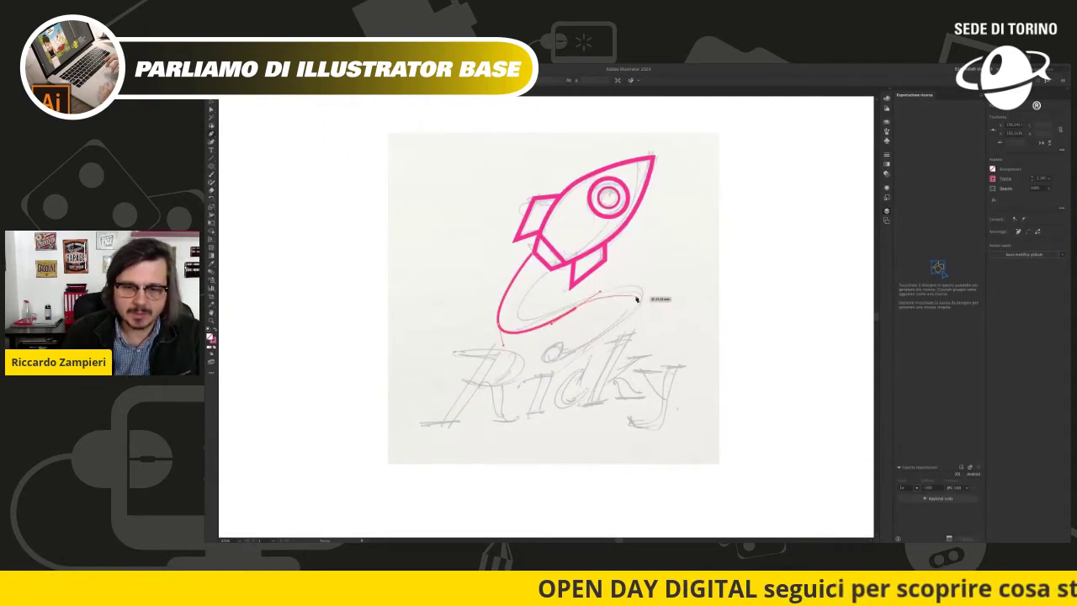
{"action": "mouse_move", "coordinate": [638, 296]}
{"action": "left_mouse_down"}
{"action": "mouse_move", "coordinate": [600, 339]}
{"action": "mouse_move", "coordinate": [553, 362]}
{"action": "mouse_move", "coordinate": [586, 346]}
{"action": "mouse_move", "coordinate": [558, 347]}
{"action": "left_mouse_up"}
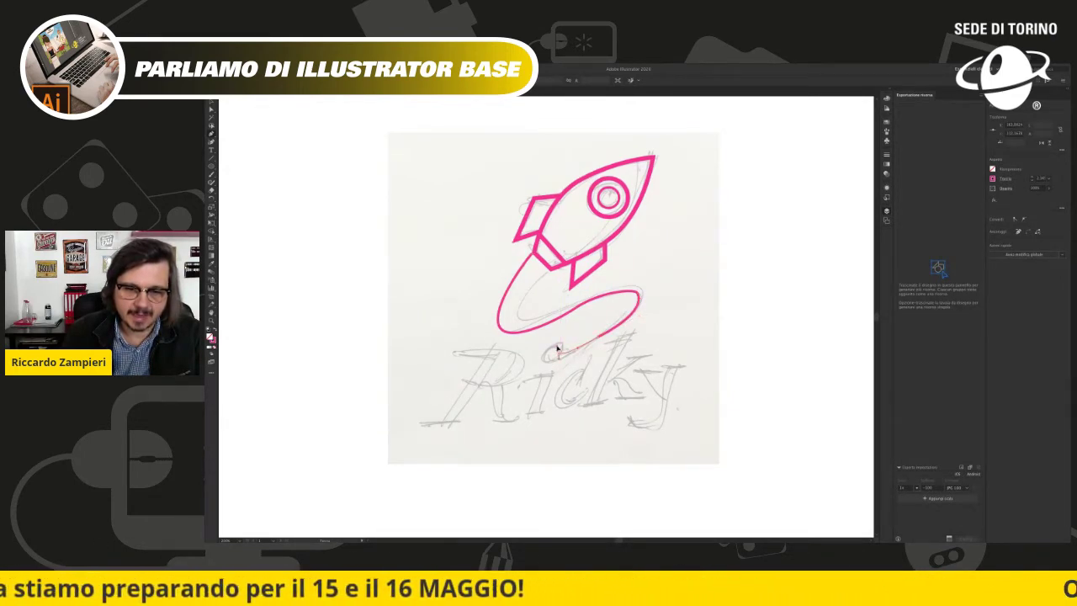
{"action": "key", "text": "Escape"}
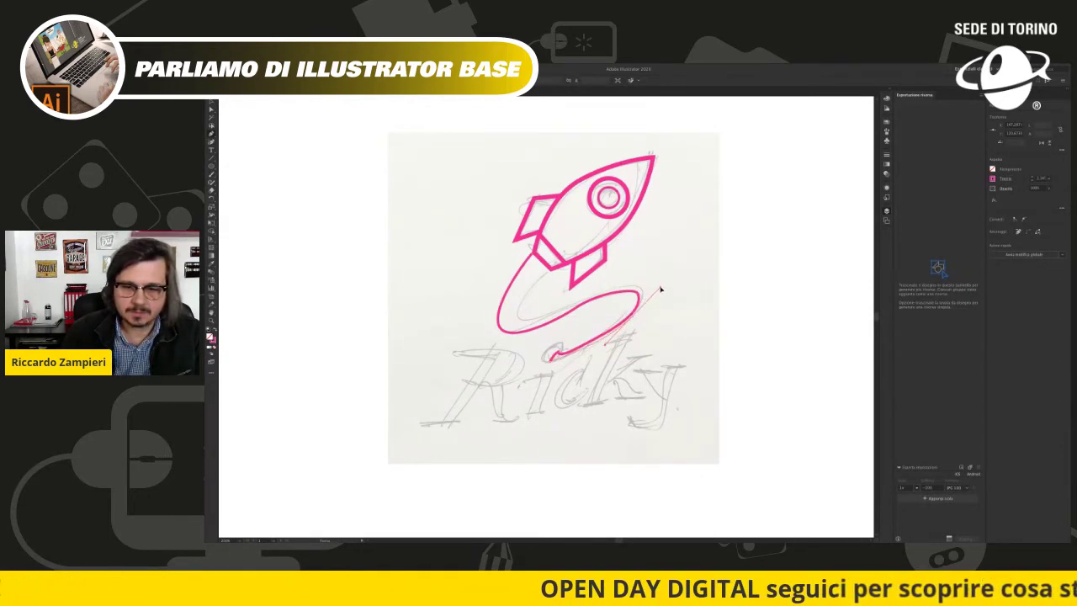
Step: Complete the swoosh's curled tail and select the finished swoosh path
{"action": "left_click_drag", "start_coordinate": [626, 287], "coordinate": [579, 297]}
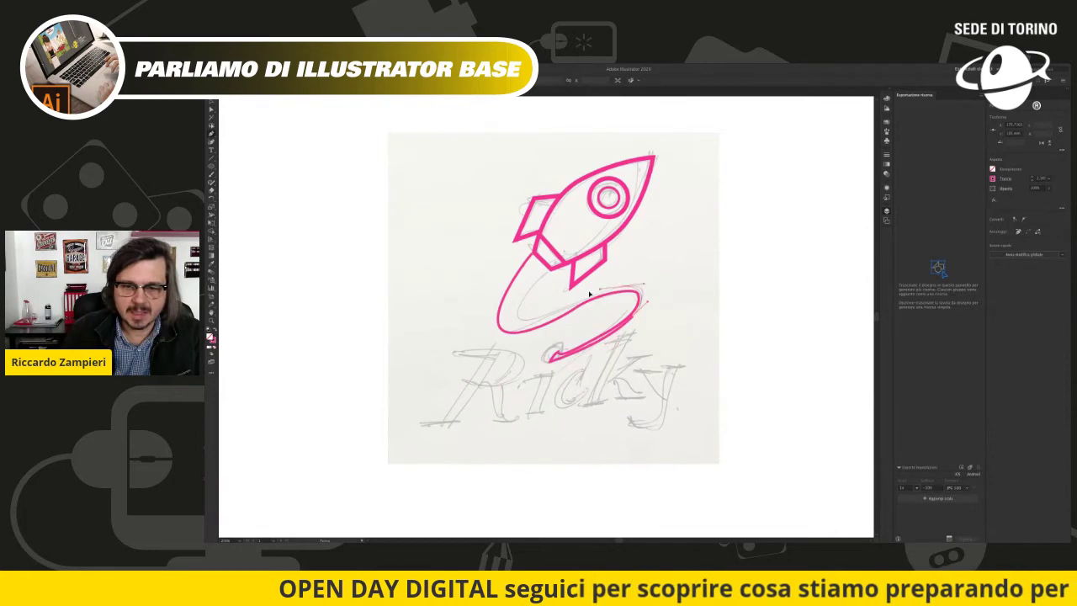
{"action": "mouse_move", "coordinate": [521, 315]}
{"action": "left_mouse_down"}
{"action": "mouse_move", "coordinate": [516, 294]}
{"action": "mouse_move", "coordinate": [533, 258]}
{"action": "left_mouse_up"}
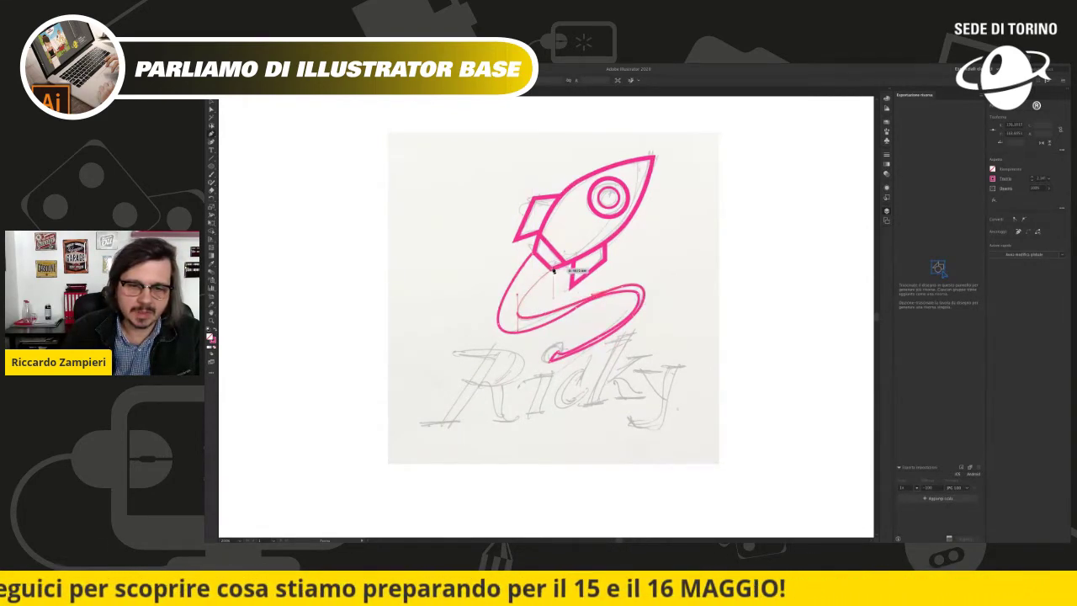
{"action": "key", "text": "Escape"}
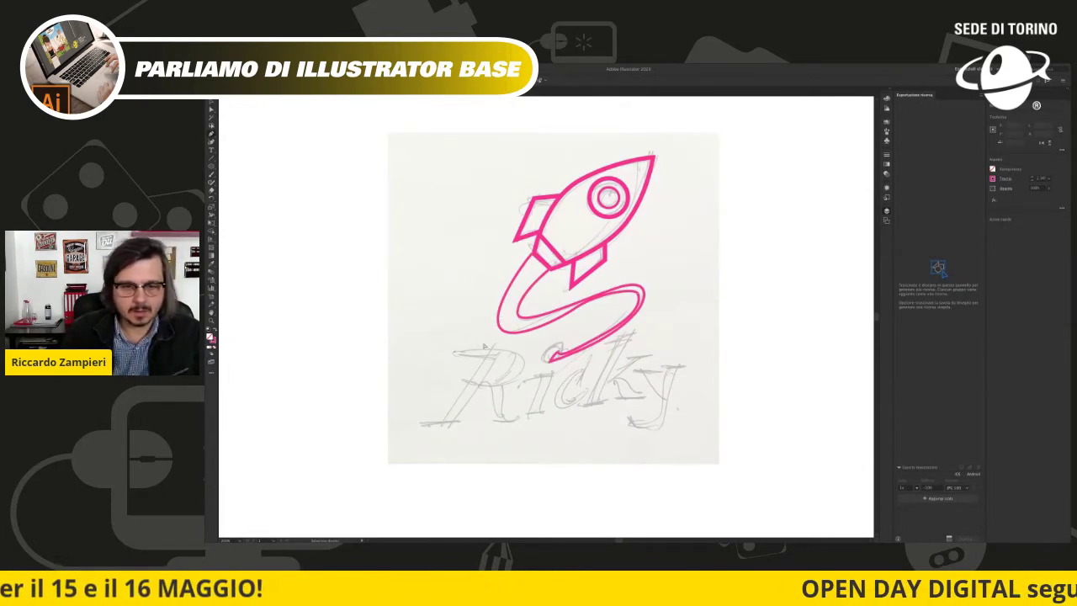
{"action": "key", "text": "v"}
{"action": "left_click", "coordinate": [464, 226]}
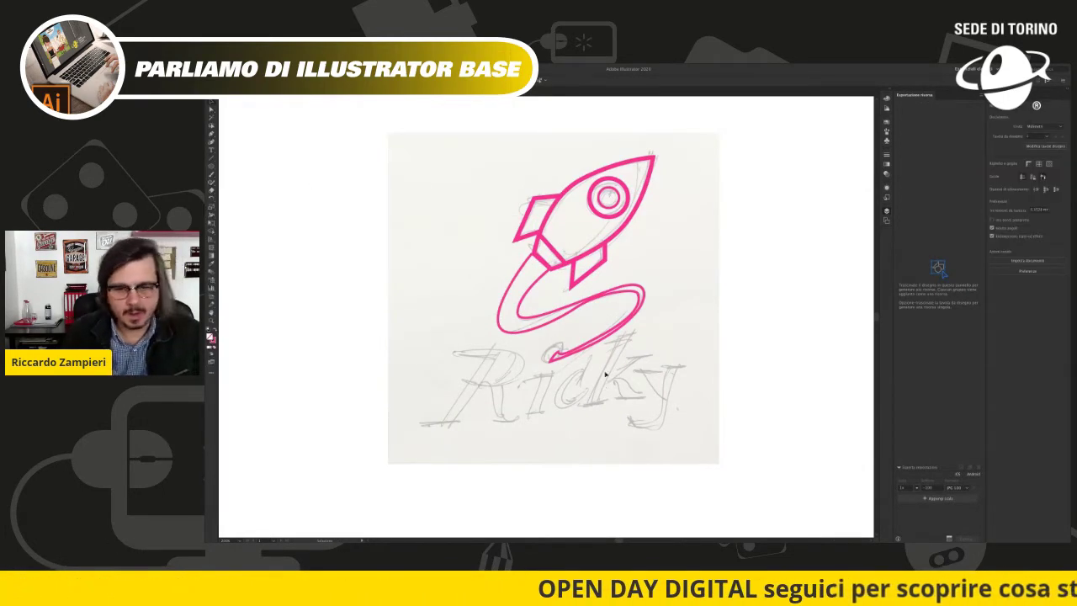
{"action": "scroll", "coordinate": [467, 240], "scroll_direction": "up", "scroll_amount": 2}
{"action": "left_click", "coordinate": [492, 267]}
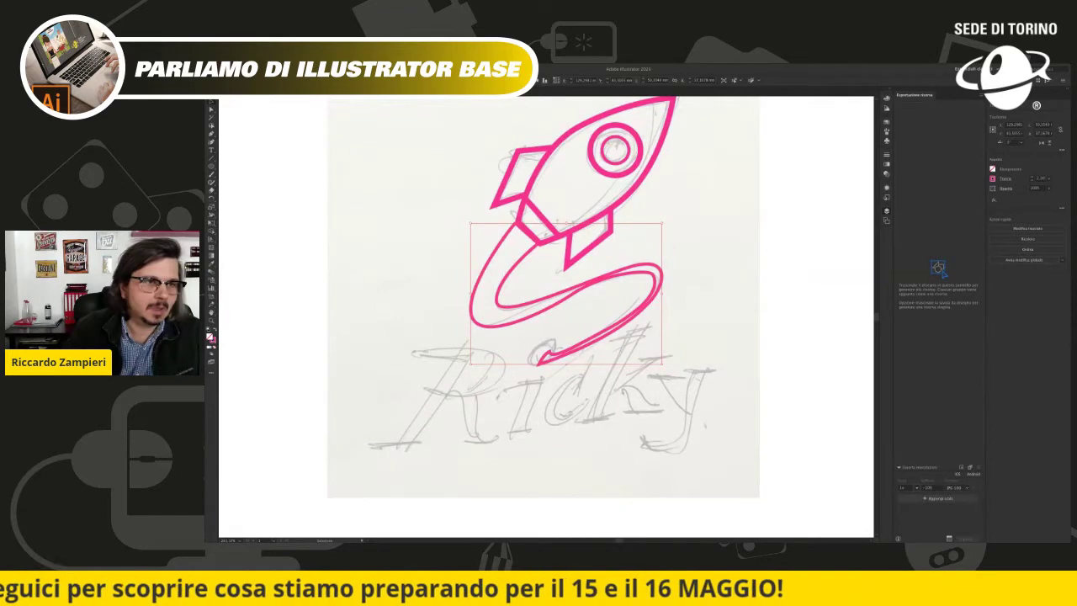
{"action": "key", "text": "ctrl+z"}
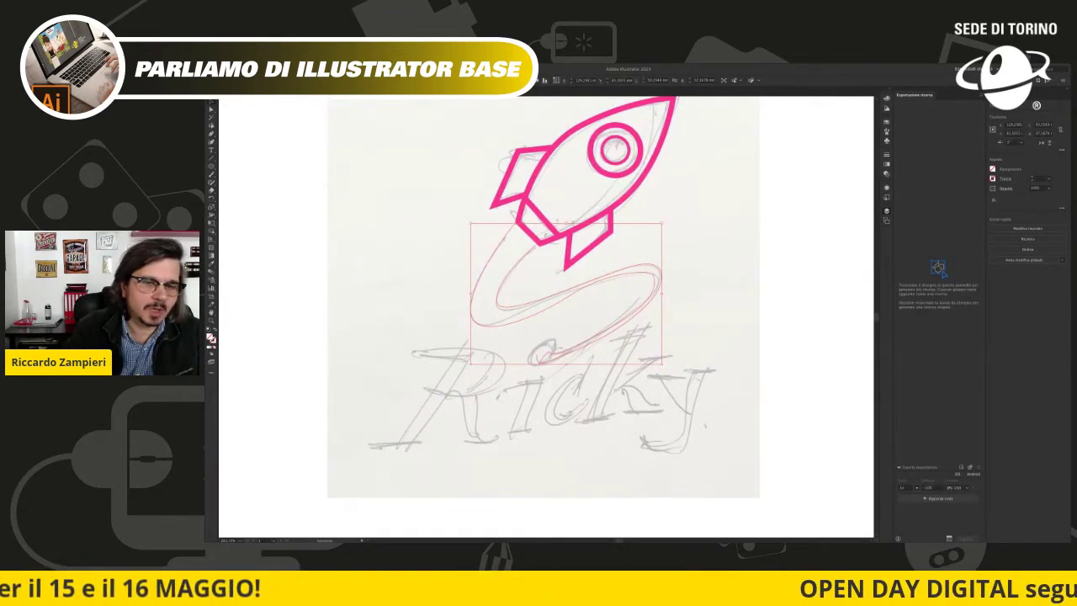
Step: Fill the swoosh solid black with no stroke, then zoom out and center the artboard
{"action": "key", "text": "d"}
{"action": "left_click", "coordinate": [702, 211]}
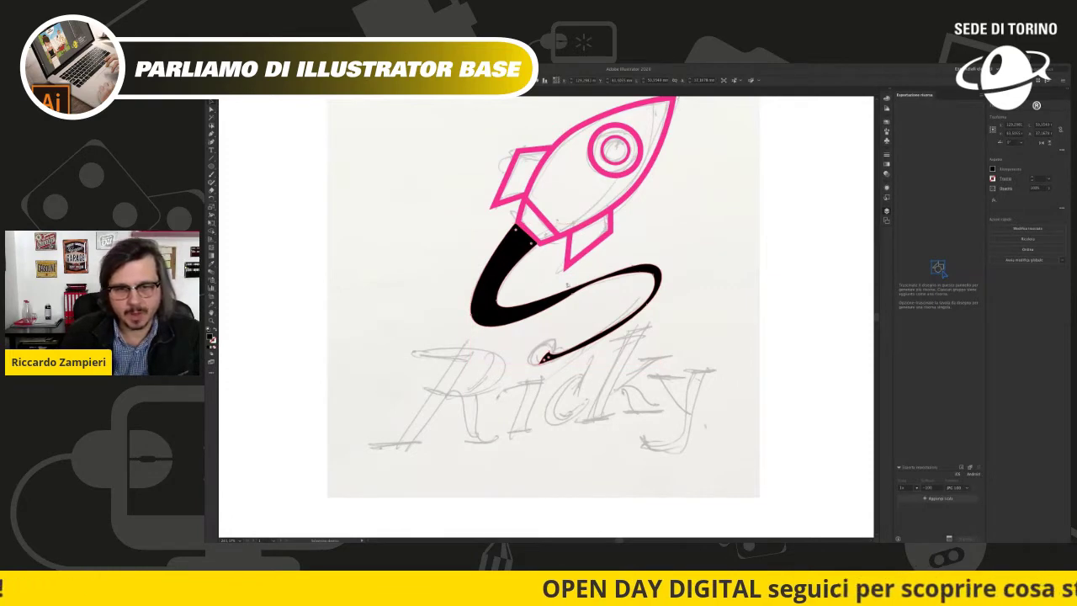
{"action": "left_click", "coordinate": [715, 278]}
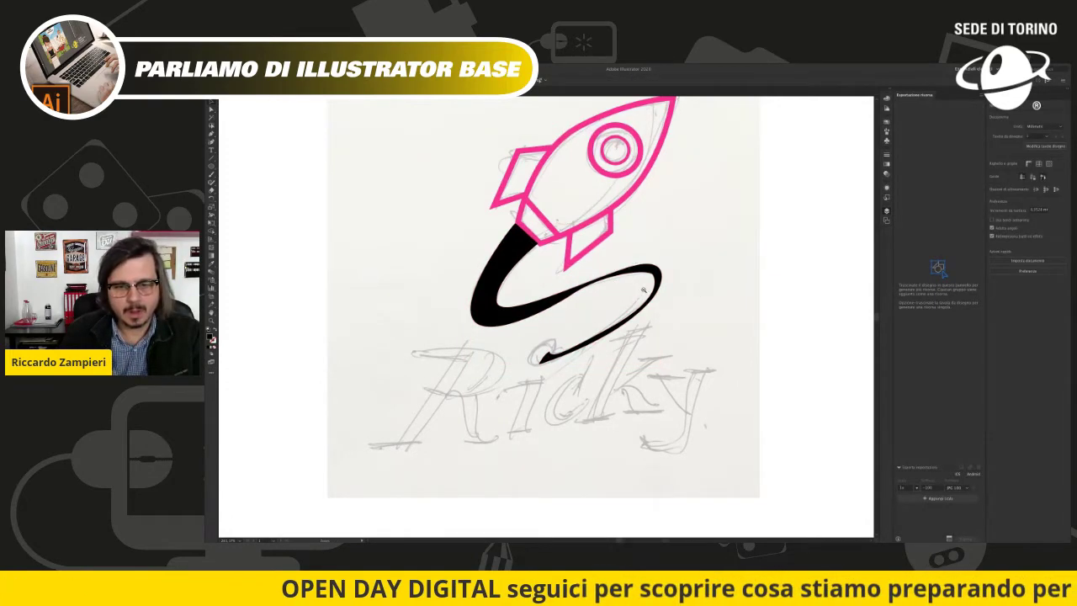
{"action": "key", "text": "ctrl+minus"}
{"action": "key", "text": "ctrl+minus"}
{"action": "left_click_drag", "start_coordinate": [541, 342], "coordinate": [680, 275]}
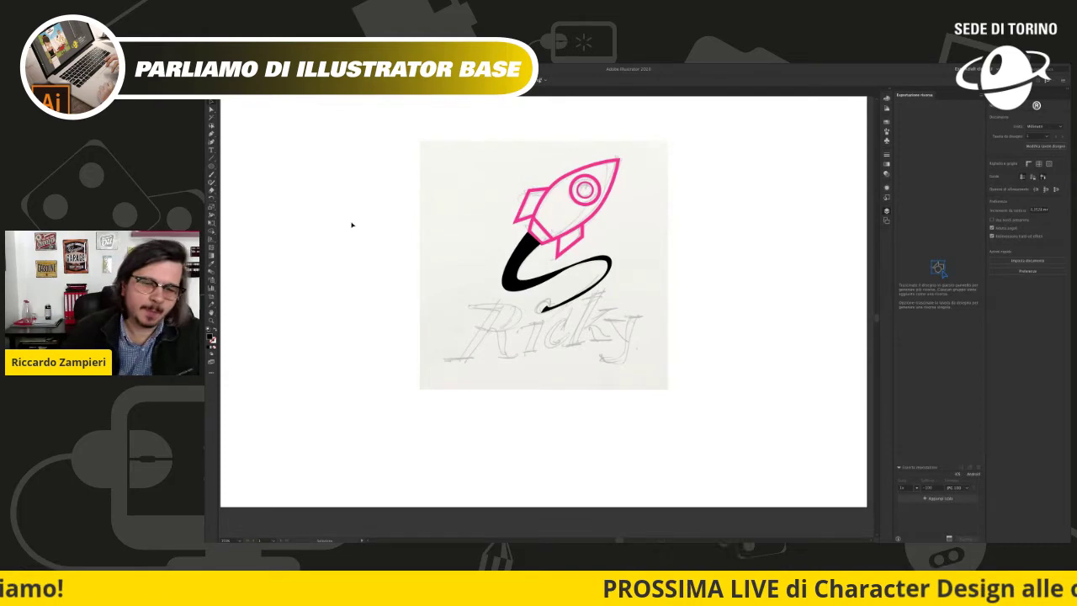
Step: Place a 'Ricky' text line over the sketched lettering below the swoosh
{"action": "key", "text": "t"}
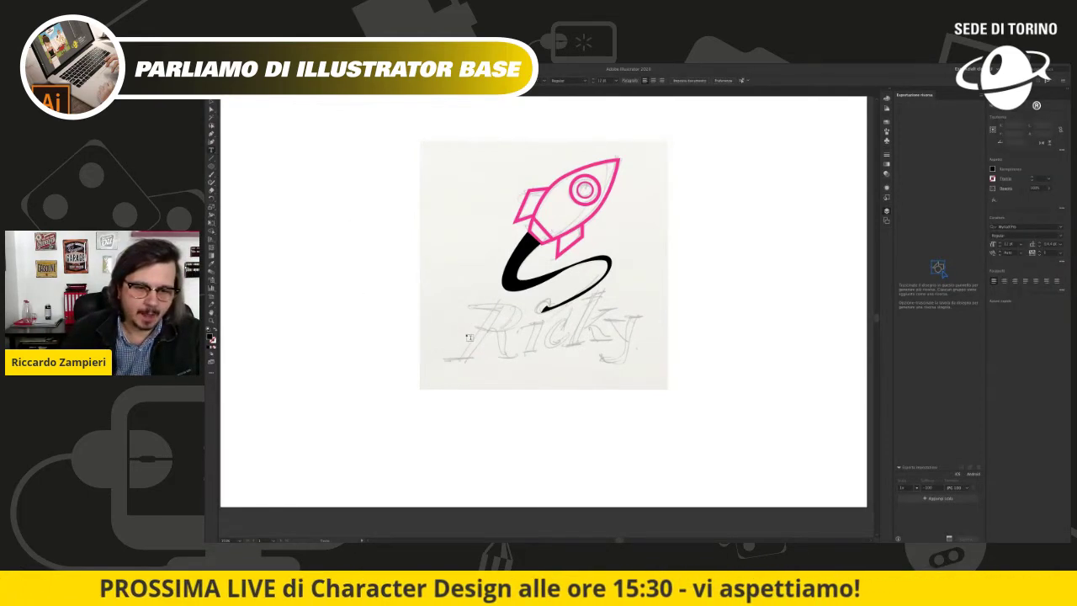
{"action": "left_click", "coordinate": [469, 336]}
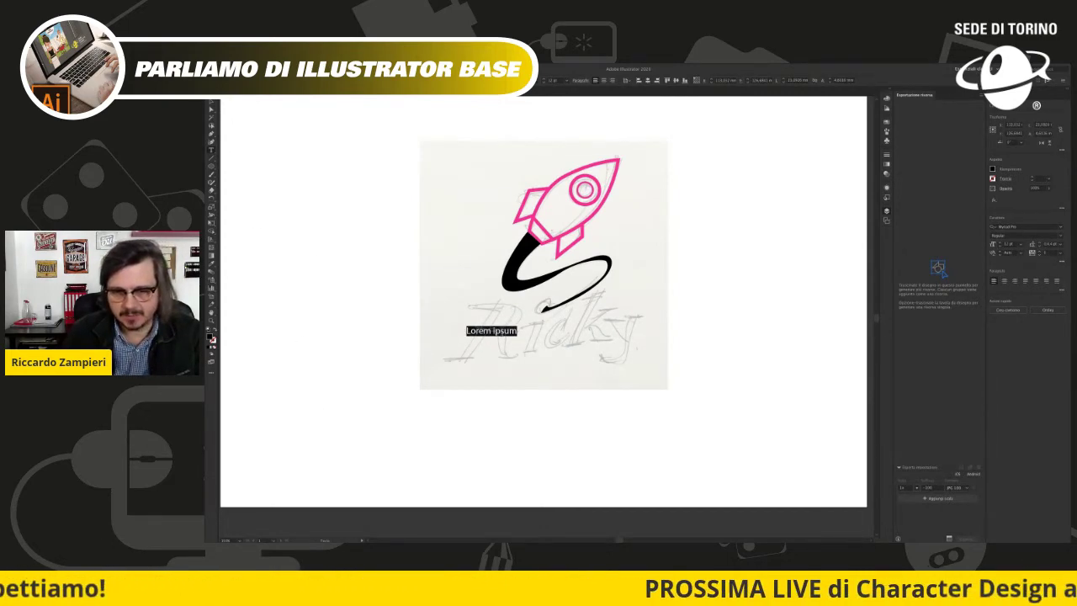
{"action": "type", "text": "R"}
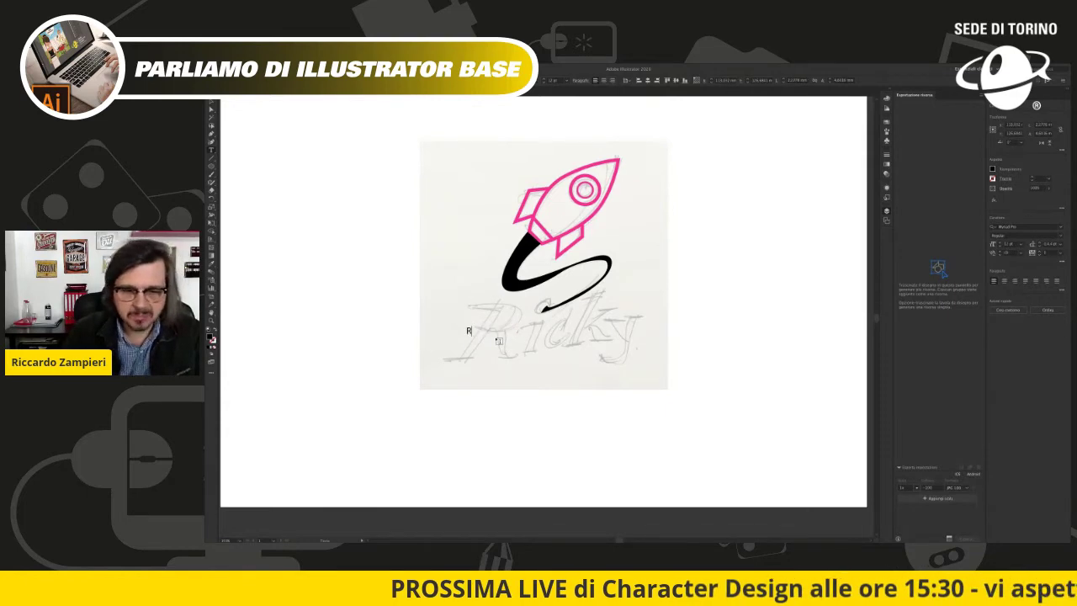
{"action": "type", "text": "icky"}
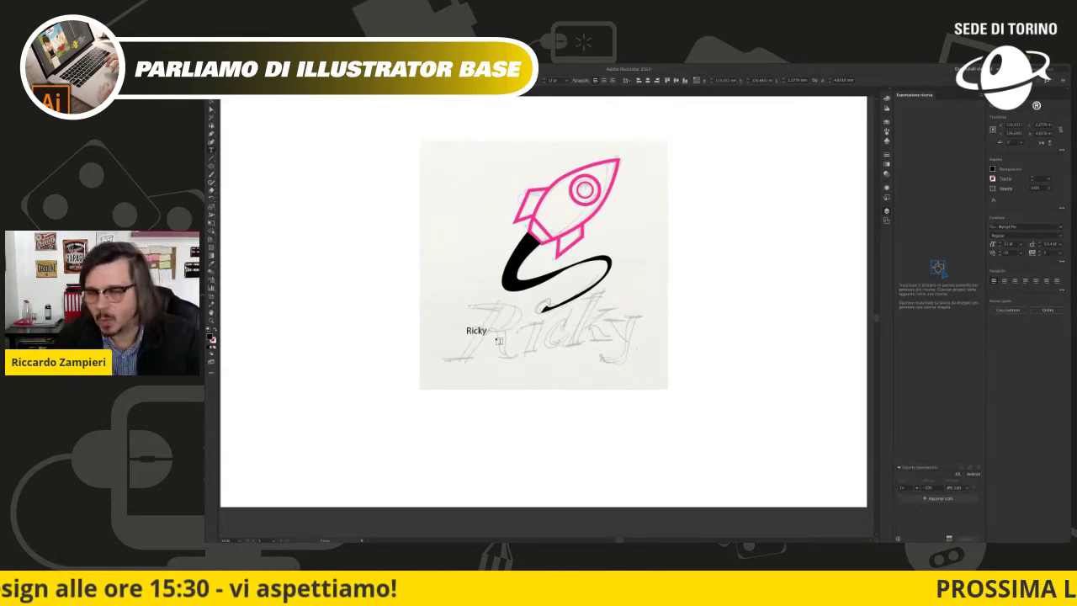
{"action": "key", "text": "ctrl+a"}
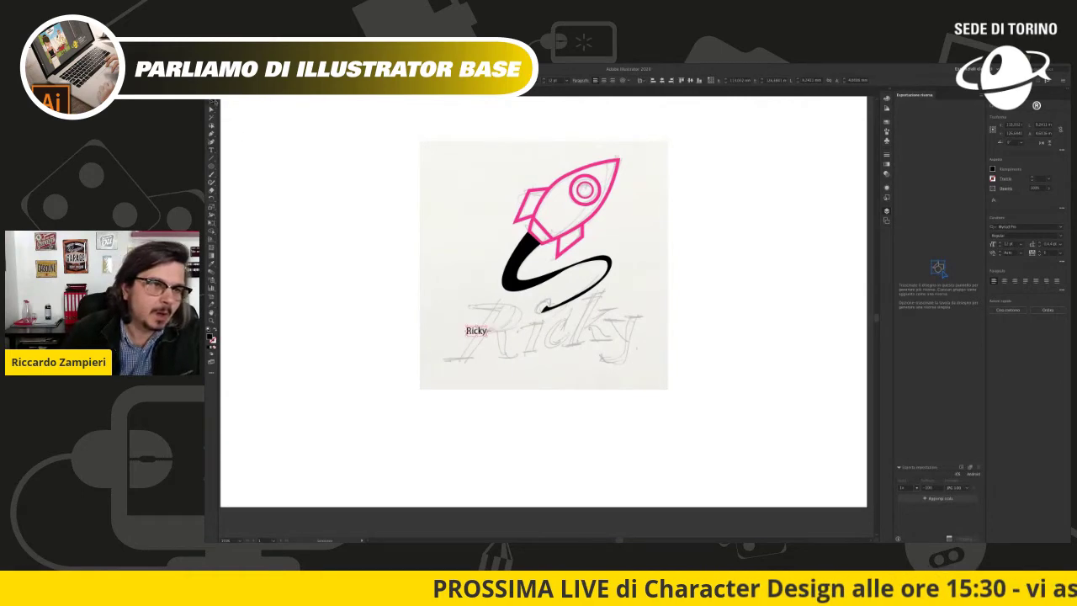
{"action": "key", "text": "Escape"}
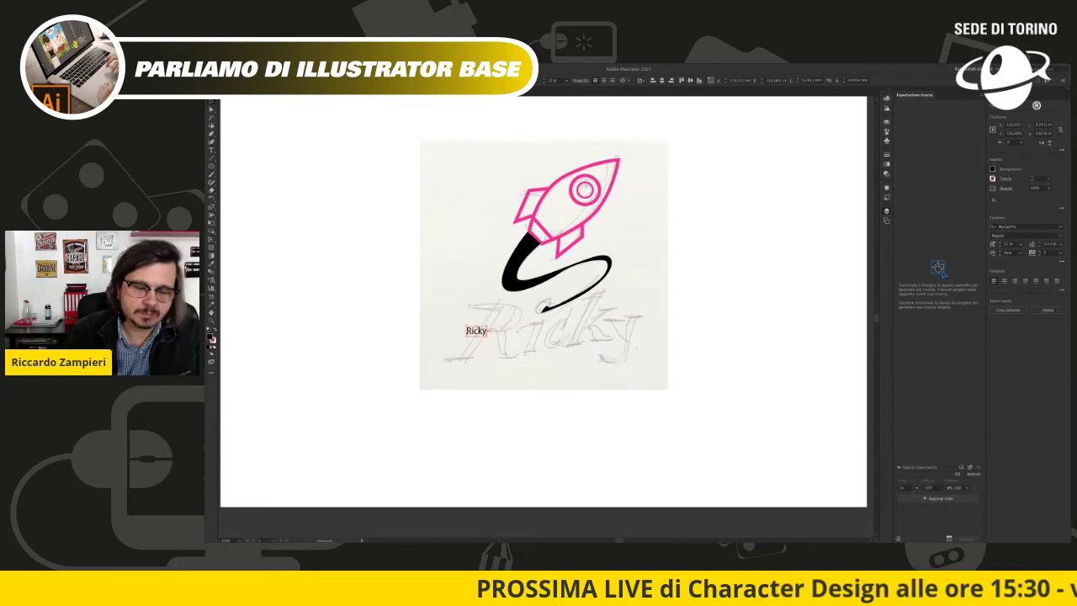
{"action": "key", "text": "Return"}
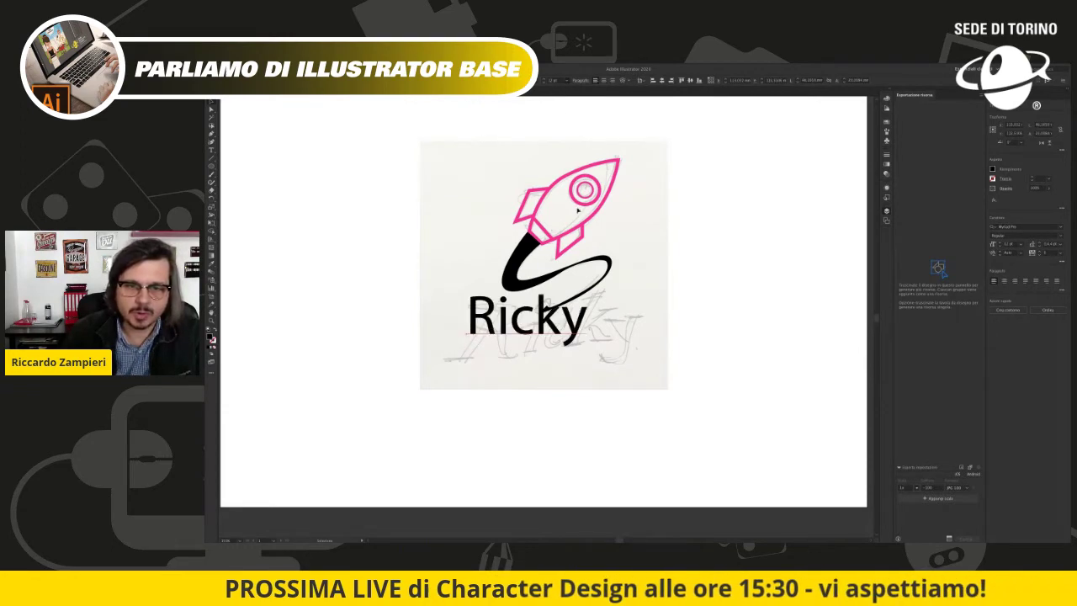
Step: Move the Ricky text onto the sketch and step through fonts to a brush script
{"action": "mouse_move", "coordinate": [520, 316]}
{"action": "left_mouse_down"}
{"action": "mouse_move", "coordinate": [553, 346]}
{"action": "mouse_move", "coordinate": [547, 337]}
{"action": "left_mouse_up"}
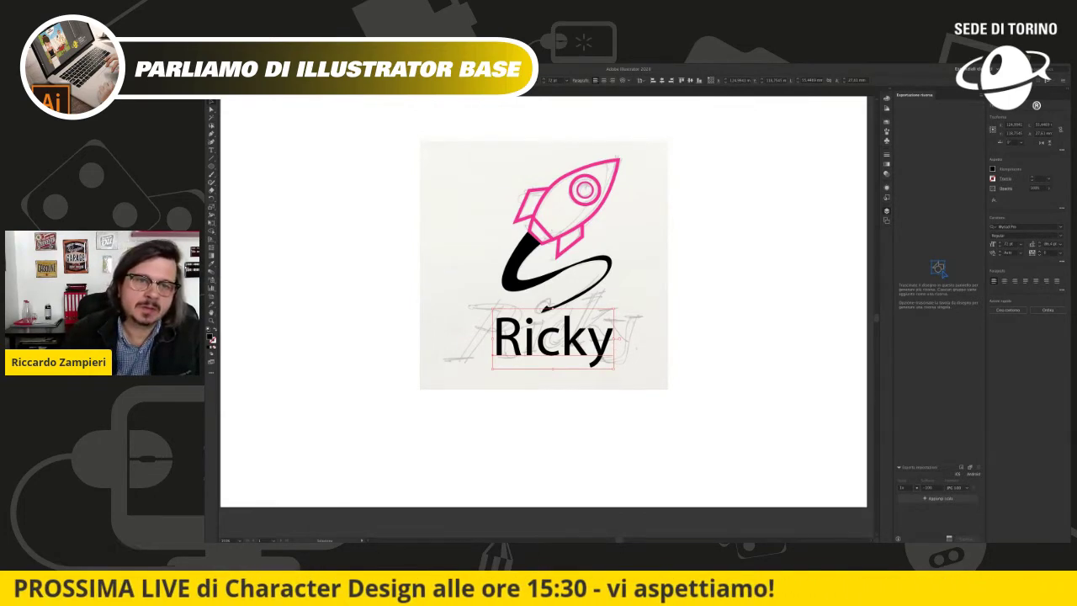
{"action": "key", "text": "ctrl+shift+a"}
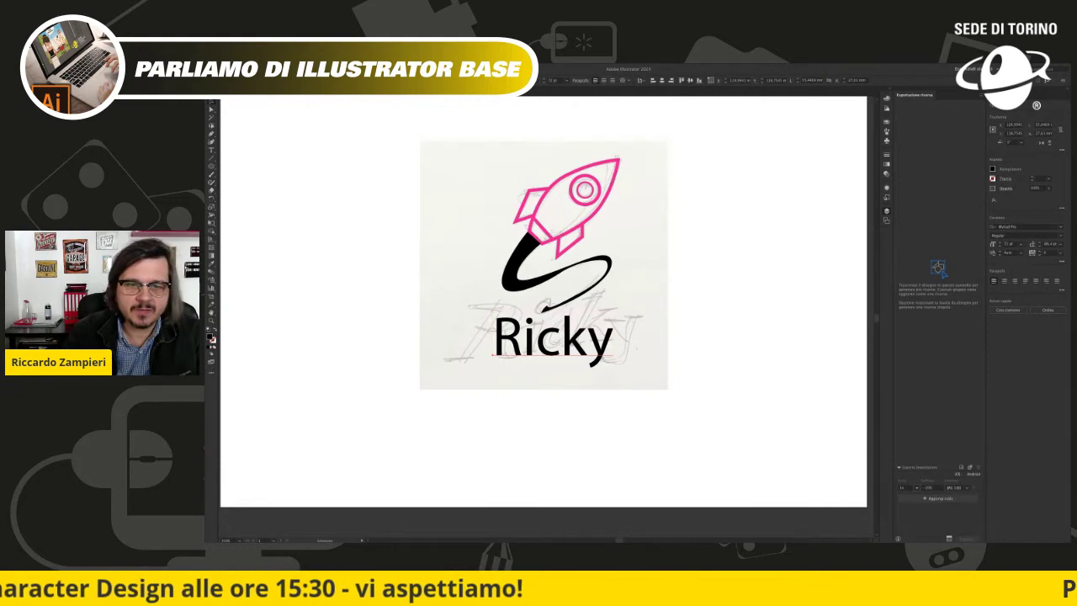
{"action": "key", "text": "Down"}
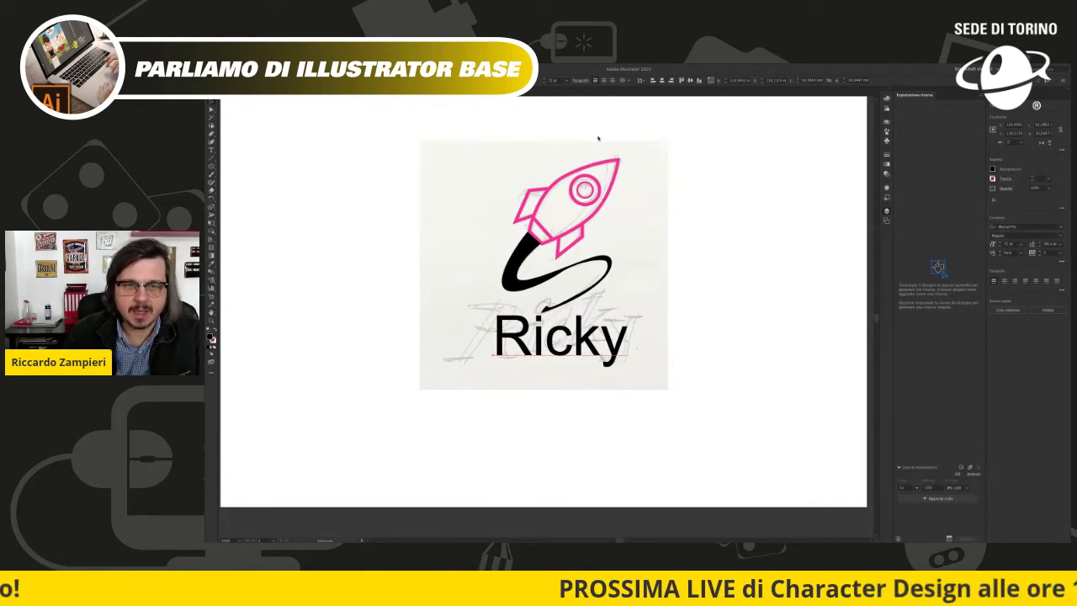
{"action": "key", "text": "Down"}
{"action": "key", "text": "Down"}
{"action": "key", "text": "Down"}
{"action": "key", "text": "Down"}
{"action": "key", "text": "Down"}
{"action": "key", "text": "Down"}
{"action": "key", "text": "Down"}
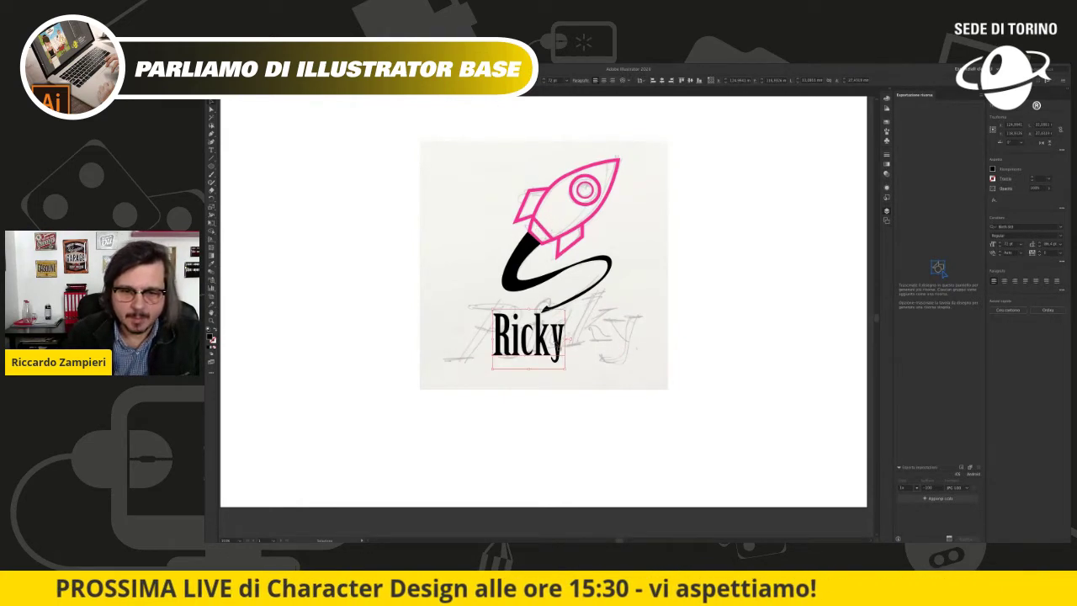
{"action": "left_click", "coordinate": [567, 369]}
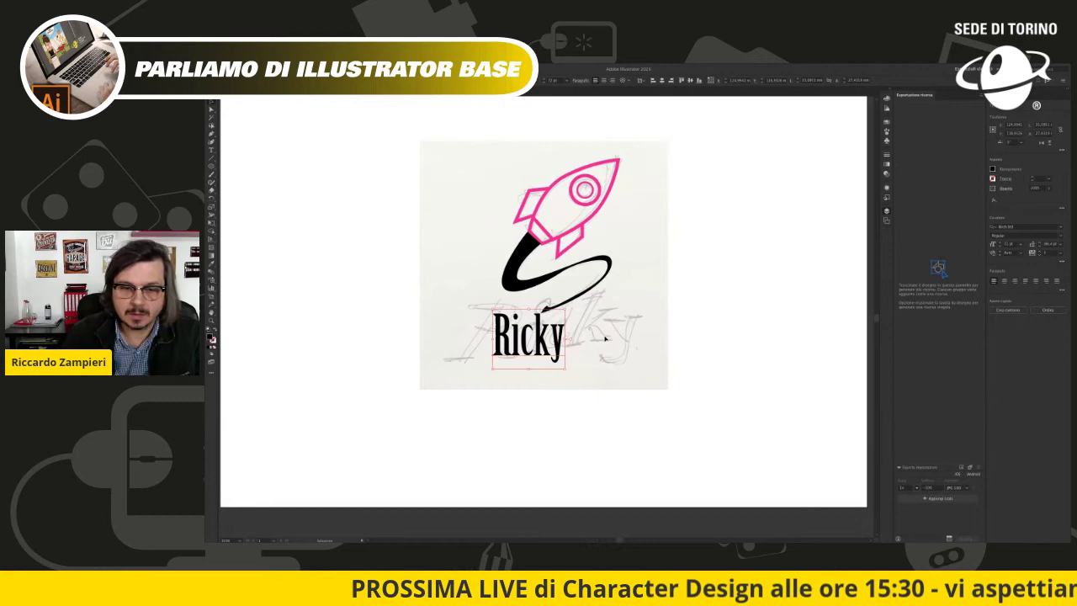
{"action": "key", "text": "Down"}
{"action": "key", "text": "Down"}
{"action": "key", "text": "Down"}
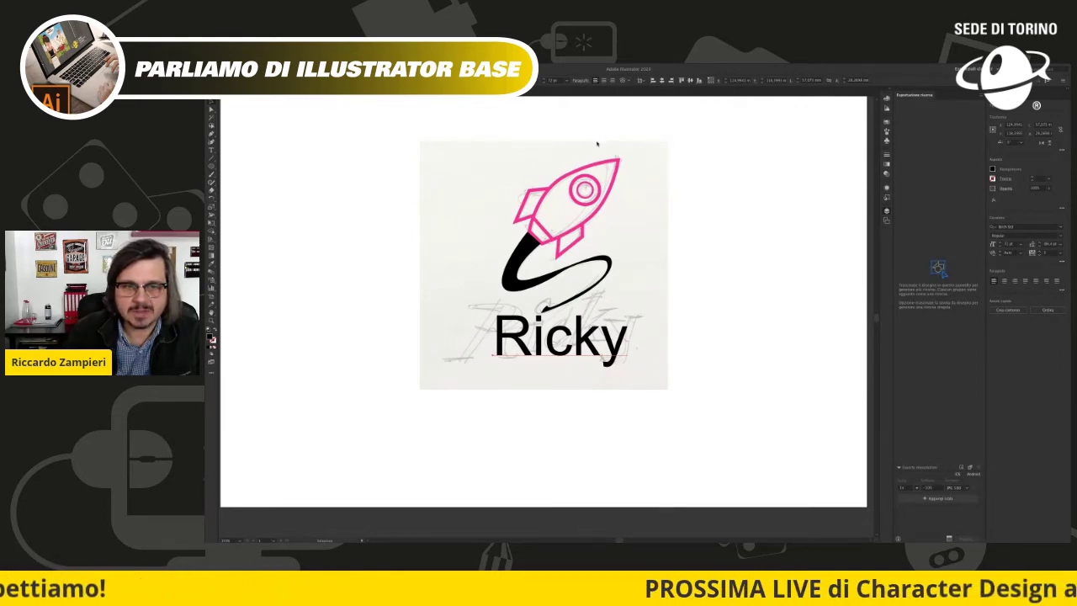
{"action": "key", "text": "Down"}
{"action": "key", "text": "Down"}
{"action": "key", "text": "Down"}
{"action": "key", "text": "Down"}
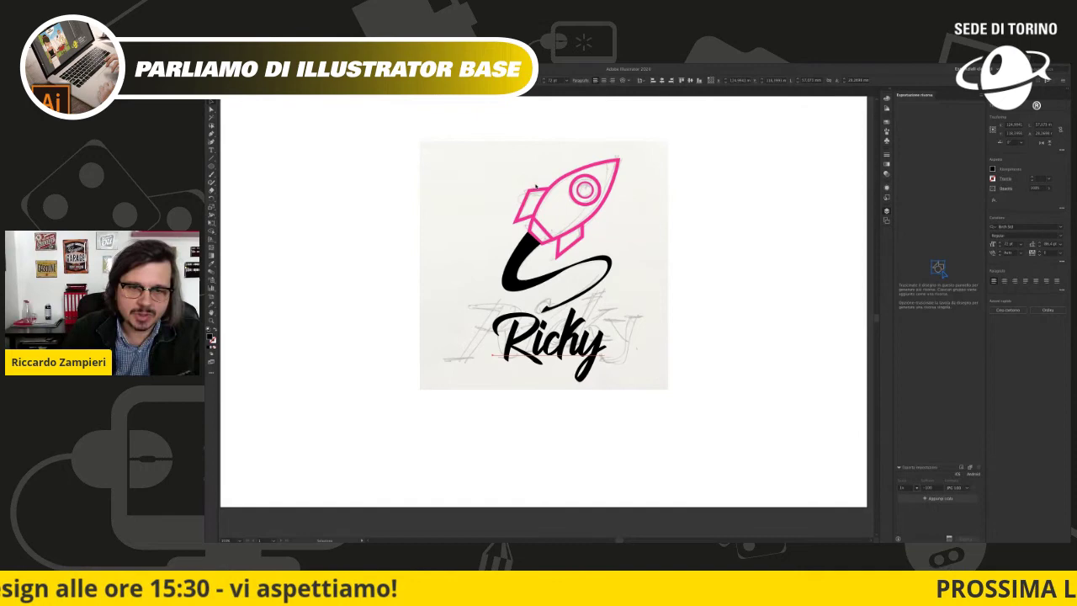
Step: Apply the brush script font and scale the Ricky lettering up over the sketch
{"action": "key", "text": "Return"}
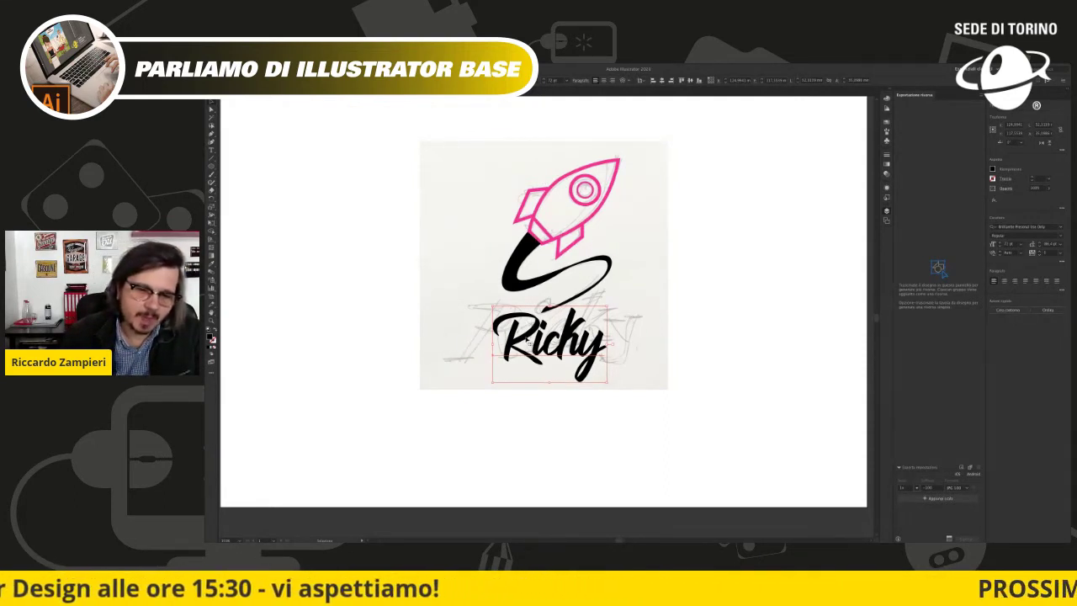
{"action": "left_click_drag", "start_coordinate": [530, 343], "coordinate": [523, 345]}
{"action": "left_click_drag", "start_coordinate": [599, 309], "coordinate": [639, 283]}
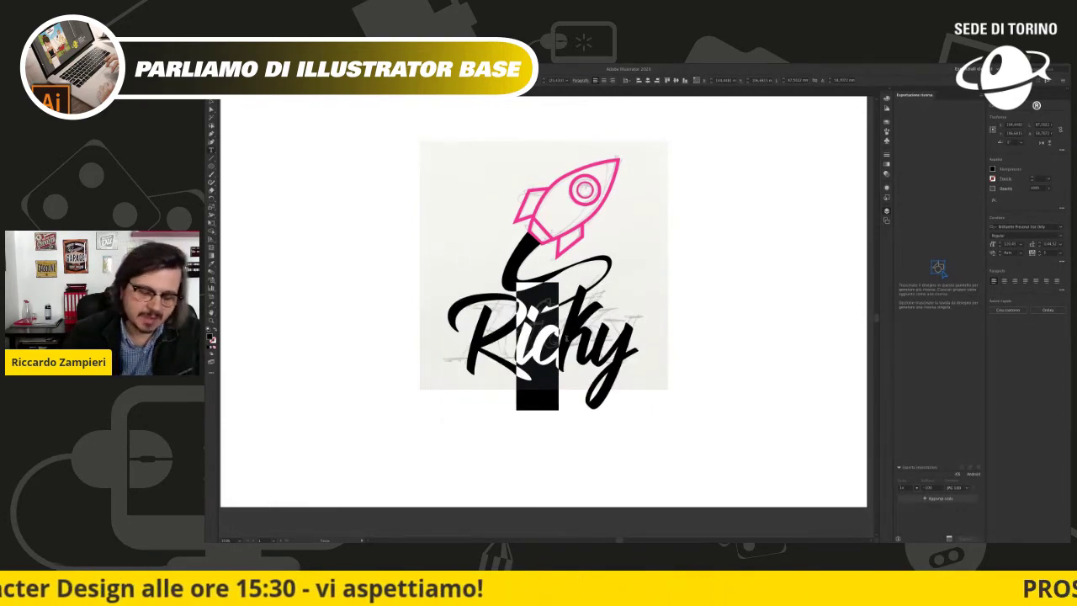
Step: Correct the spelling to 'Ricky' and convert the text to outlines
{"action": "type", "text": "oo"}
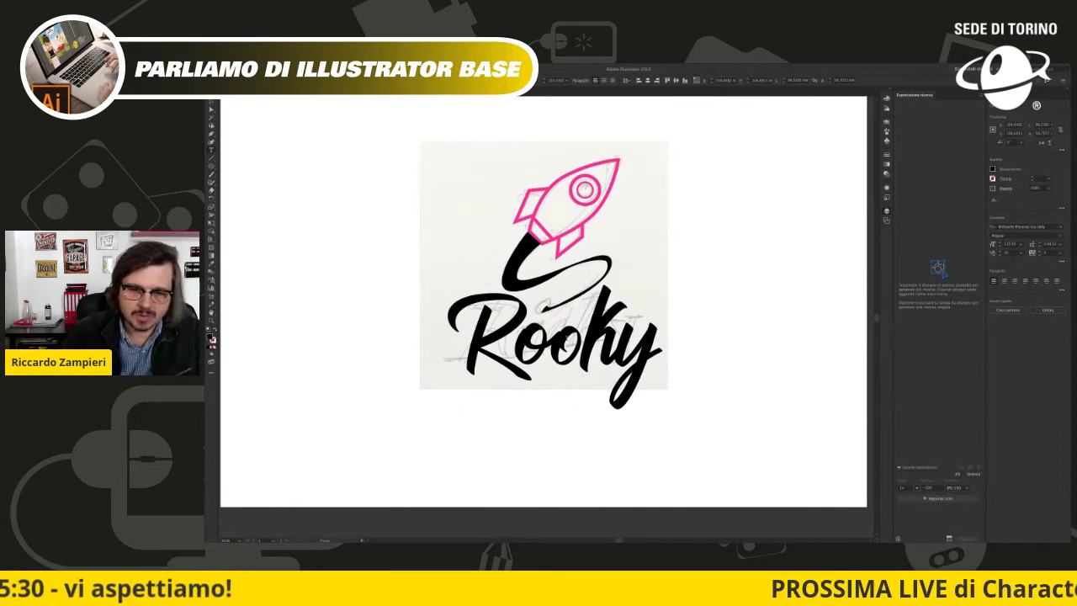
{"action": "key", "text": "BackSpace"}
{"action": "key", "text": "BackSpace"}
{"action": "type", "text": "i"}
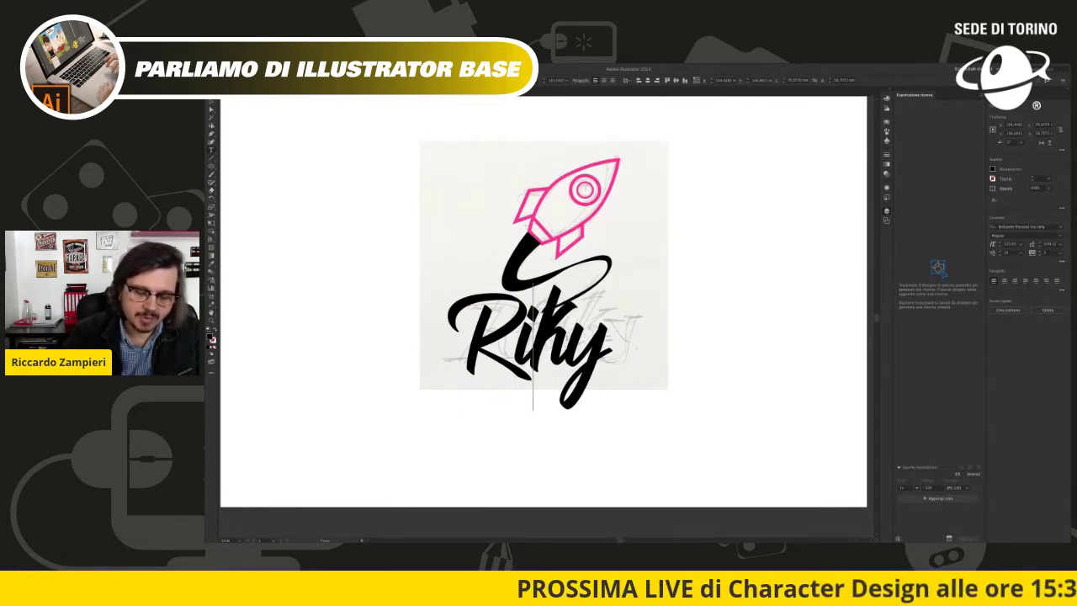
{"action": "type", "text": "ck"}
{"action": "key", "text": "BackSpace"}
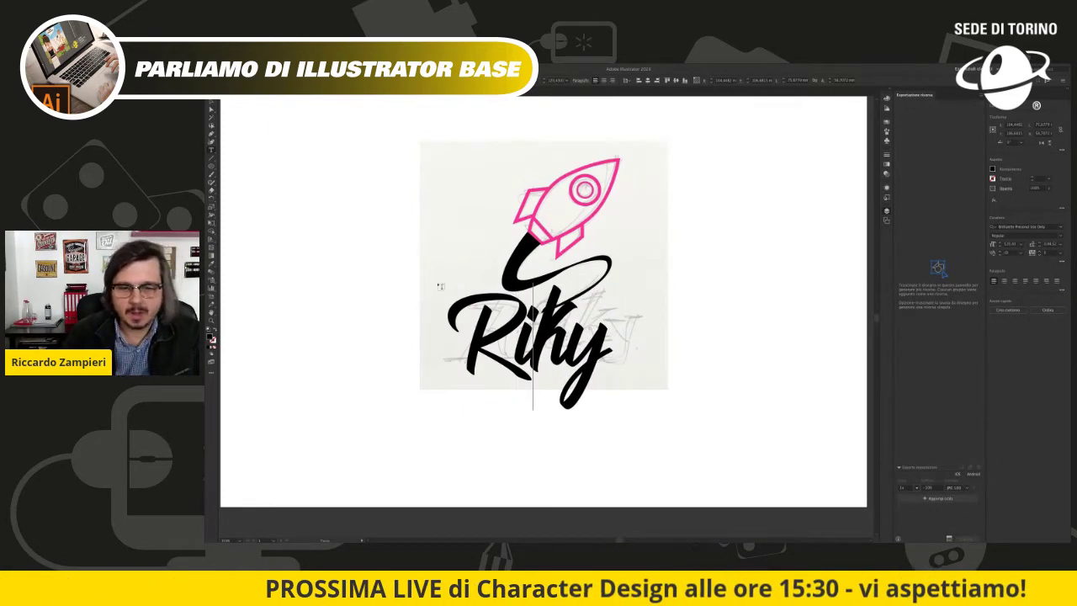
{"action": "type", "text": "c"}
{"action": "key", "text": "Escape"}
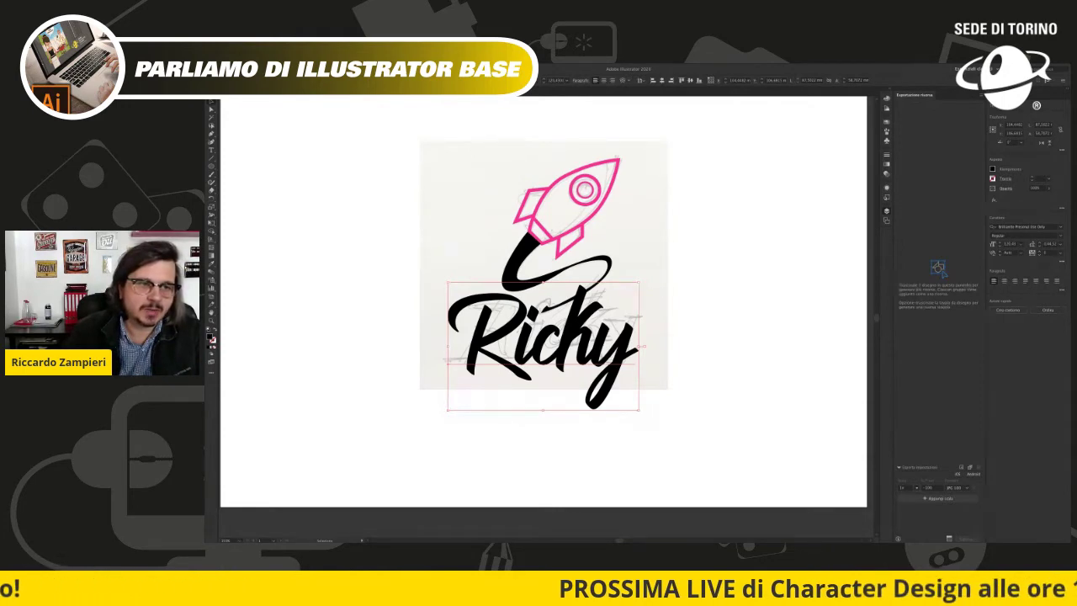
{"action": "key", "text": "ctrl+shift+o"}
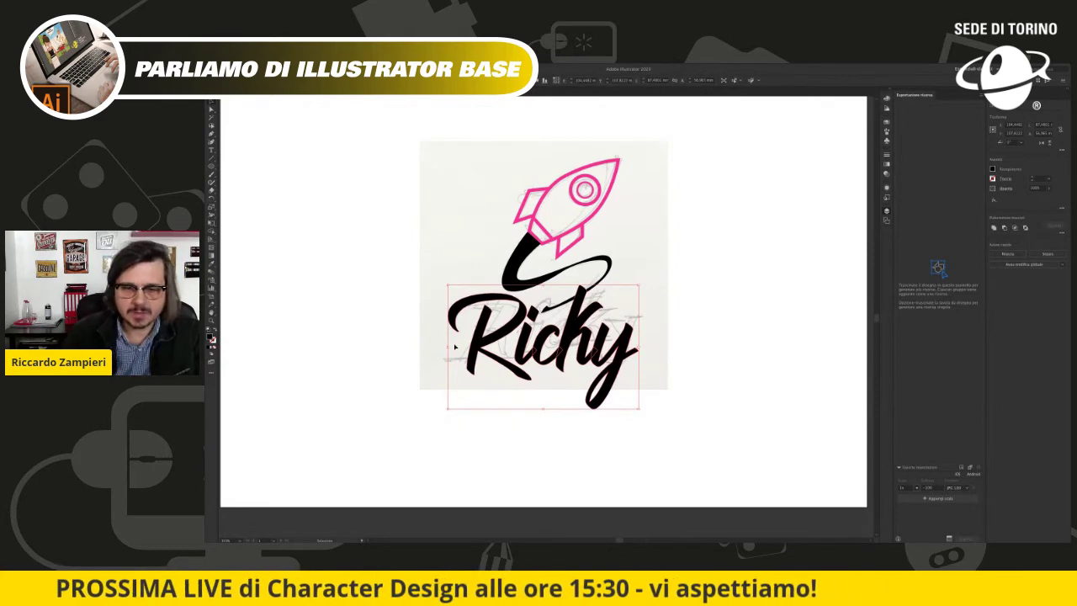
Step: Shrink the outlined Ricky lettering slightly and nudge it left to align with the sketched name
{"action": "left_click_drag", "start_coordinate": [640, 347], "coordinate": [760, 346]}
{"action": "key", "text": "ctrl+z"}
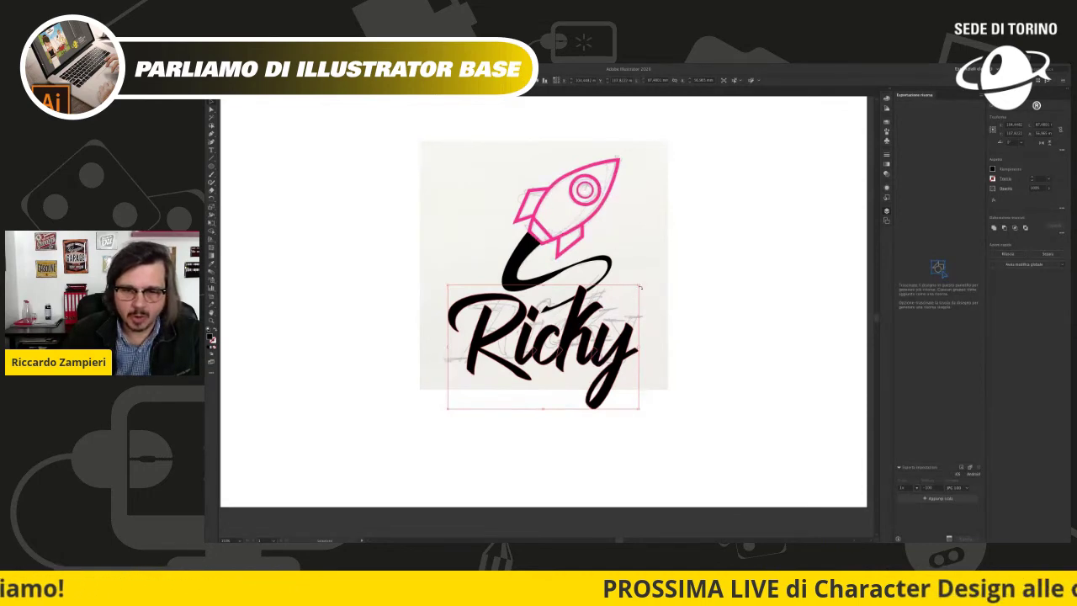
{"action": "left_click_drag", "start_coordinate": [638, 287], "coordinate": [635, 297]}
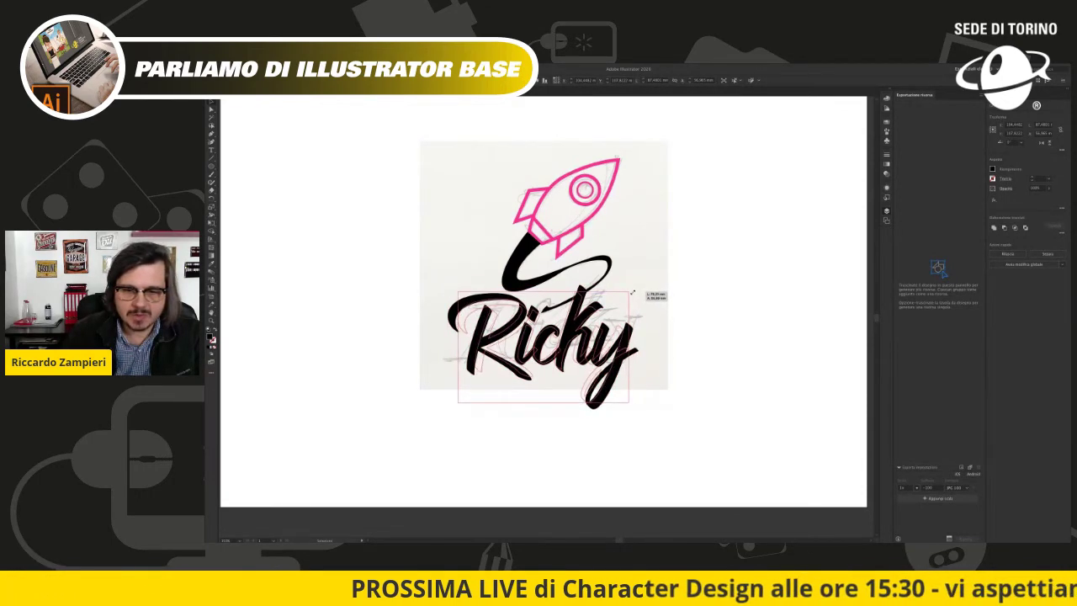
{"action": "left_click_drag", "start_coordinate": [589, 323], "coordinate": [576, 328]}
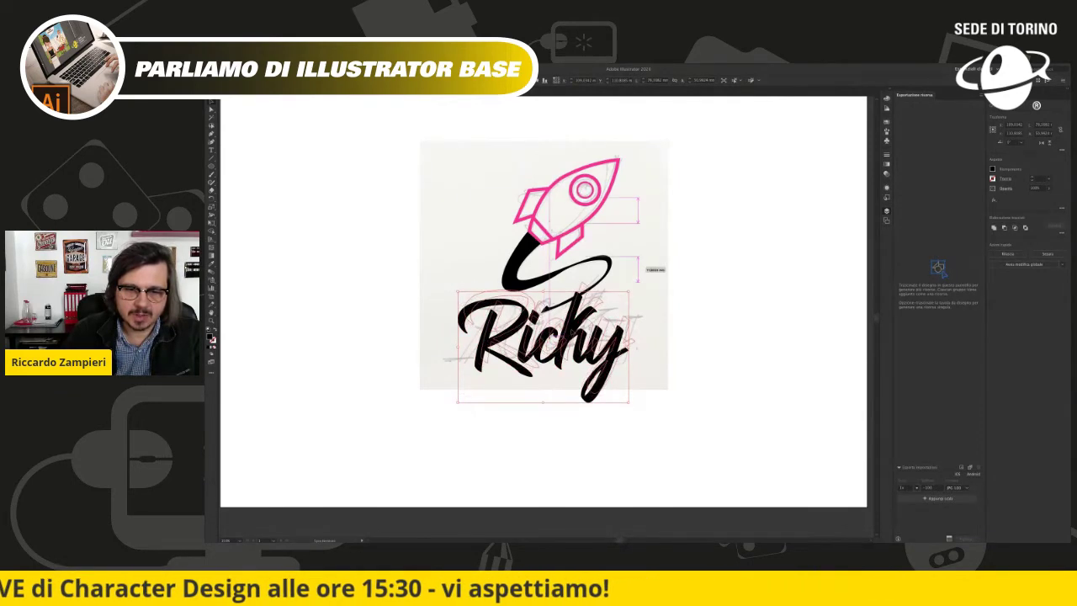
{"action": "left_click_drag", "start_coordinate": [575, 330], "coordinate": [570, 335]}
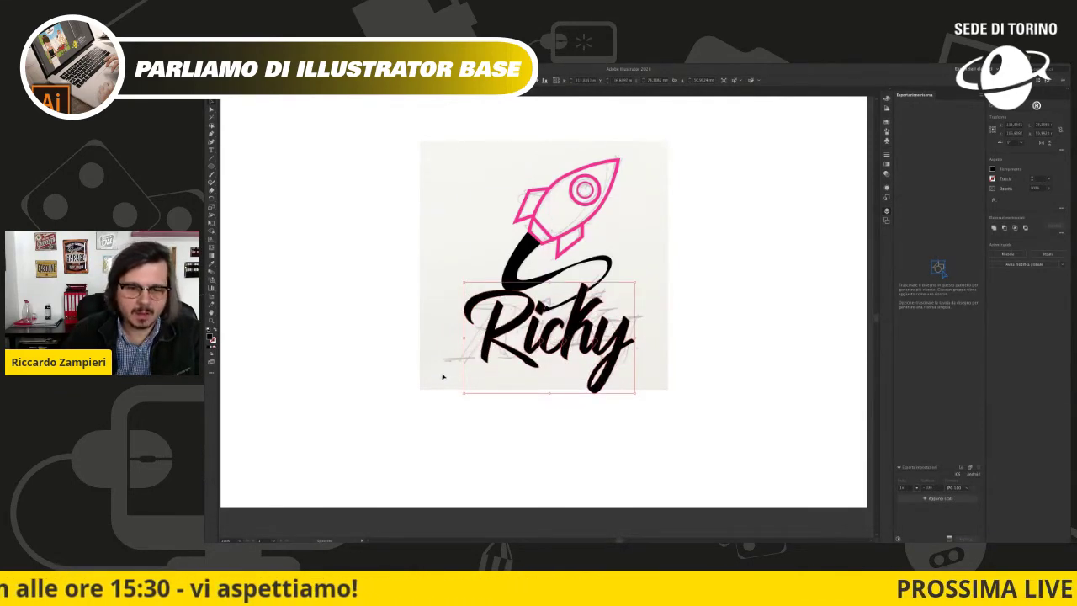
{"action": "left_click_drag", "start_coordinate": [585, 317], "coordinate": [590, 320]}
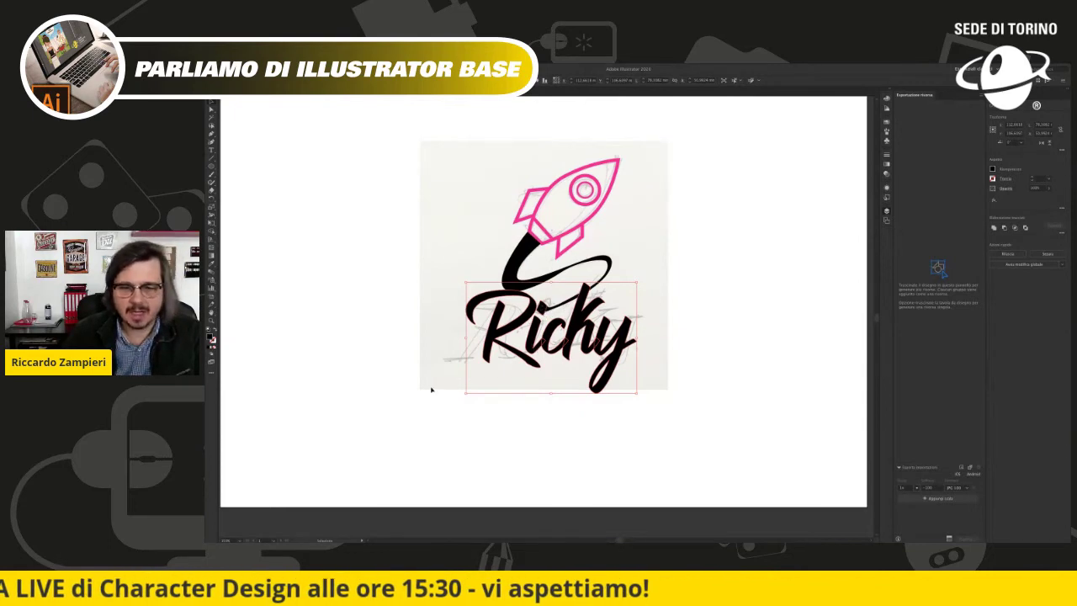
{"action": "left_click", "coordinate": [212, 208]}
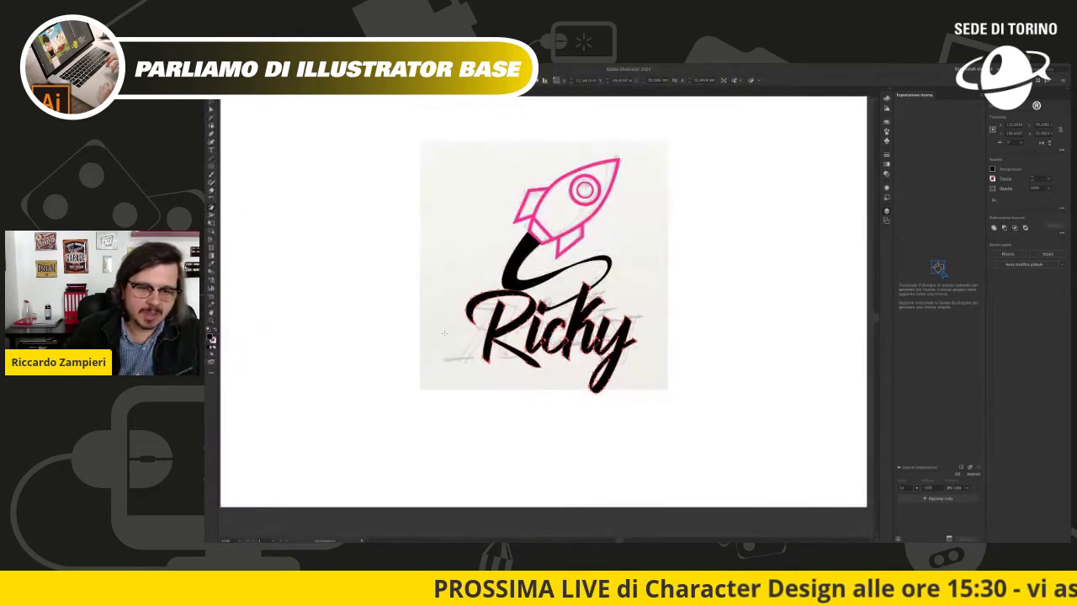
{"action": "left_click_drag", "start_coordinate": [486, 345], "coordinate": [504, 354]}
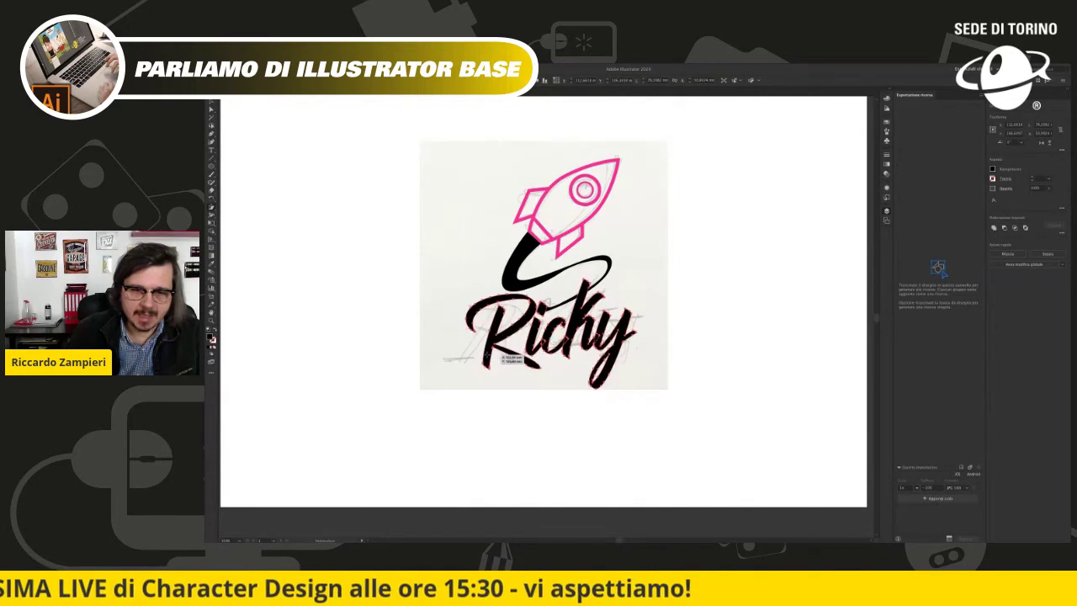
{"action": "mouse_move", "coordinate": [499, 350]}
{"action": "left_mouse_down"}
{"action": "mouse_move", "coordinate": [488, 349]}
{"action": "mouse_move", "coordinate": [505, 355]}
{"action": "left_mouse_up"}
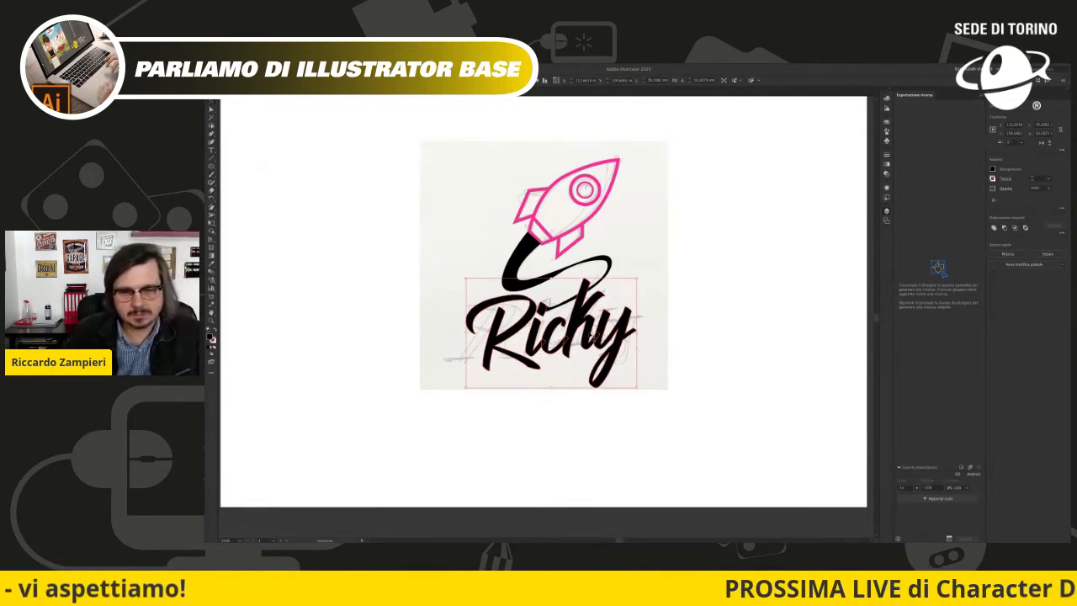
{"action": "left_click_drag", "start_coordinate": [621, 337], "coordinate": [618, 333]}
Step: Enlarge the Ricky lettering a touch and zoom in on the logo
{"action": "left_click_drag", "start_coordinate": [629, 278], "coordinate": [632, 276]}
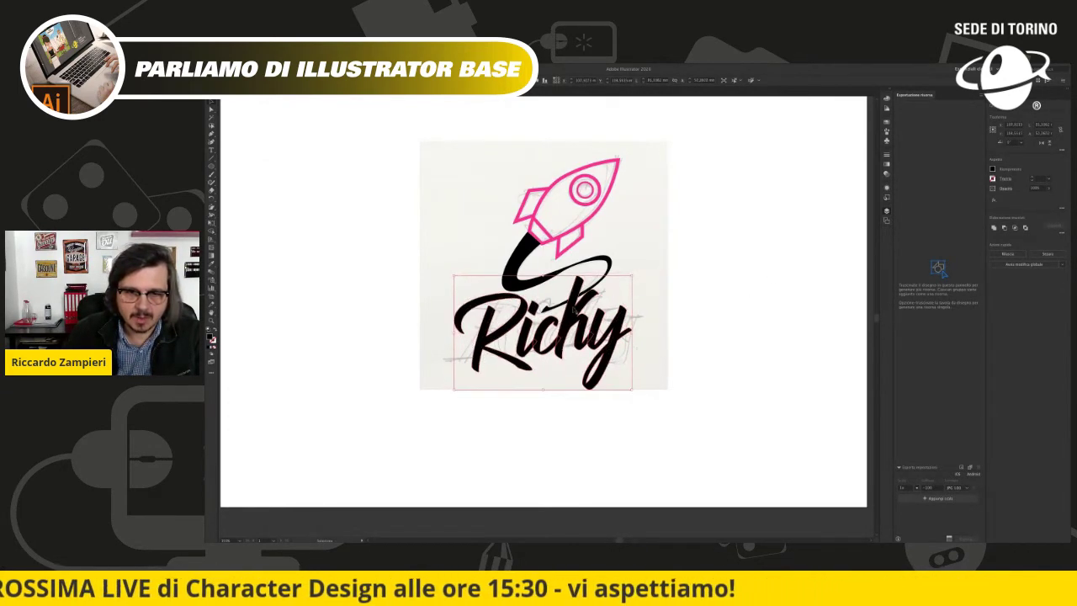
{"action": "left_click", "coordinate": [695, 298]}
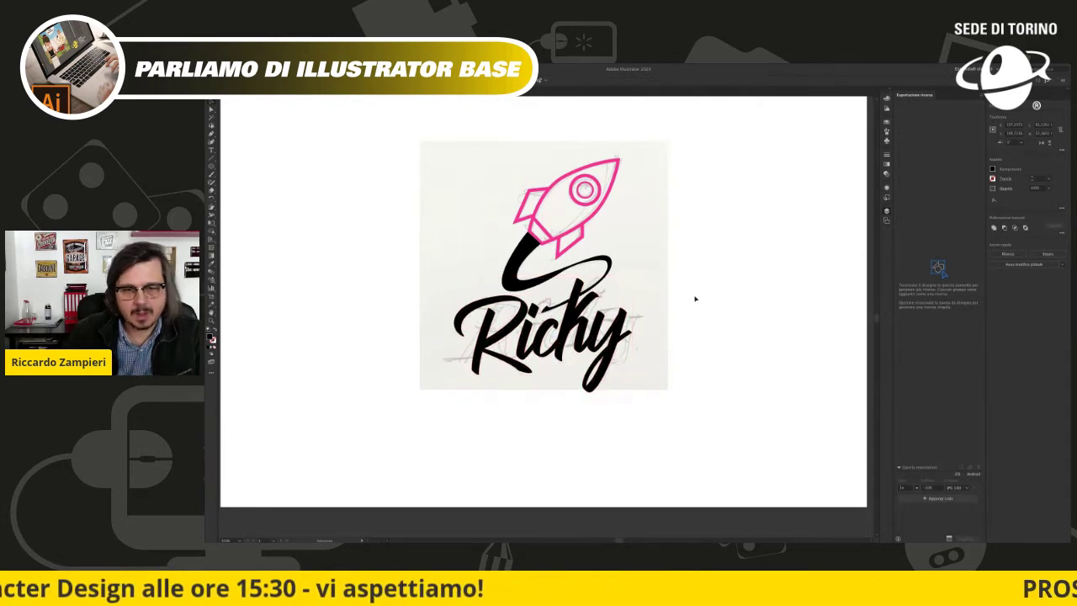
{"action": "key", "text": "ctrl+plus"}
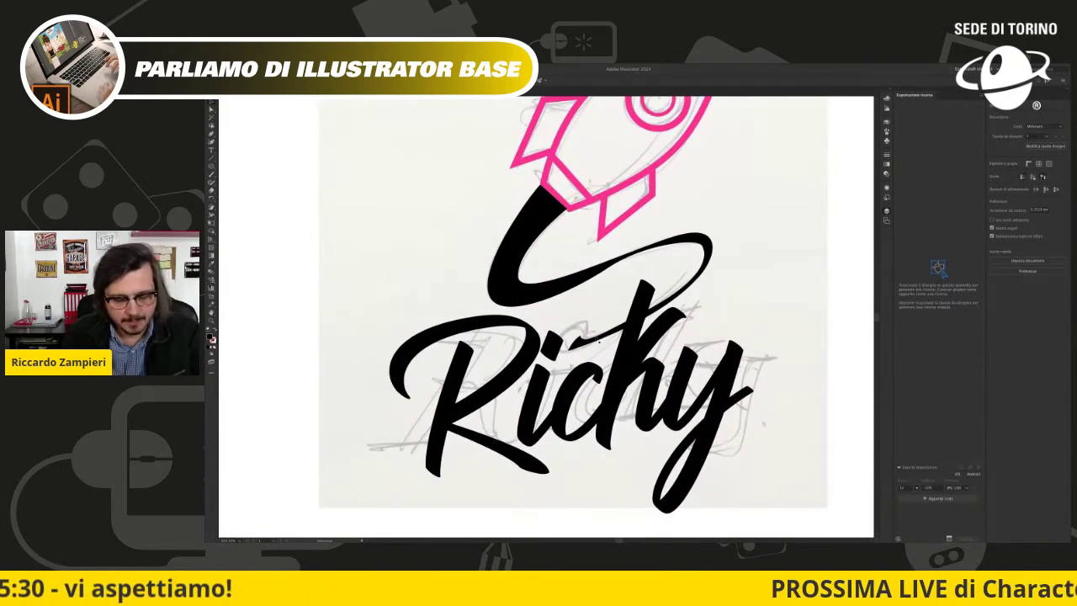
Step: Drag the swoosh's anchors and handles so its upper loop and tail follow the sketch
{"action": "left_click", "coordinate": [504, 278]}
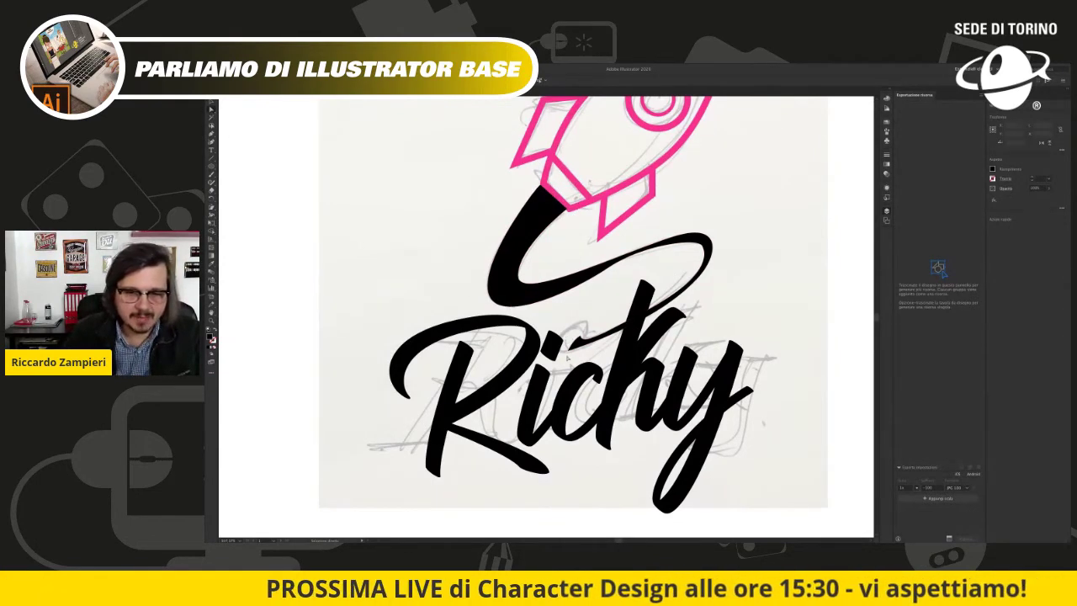
{"action": "left_click_drag", "start_coordinate": [584, 333], "coordinate": [562, 359]}
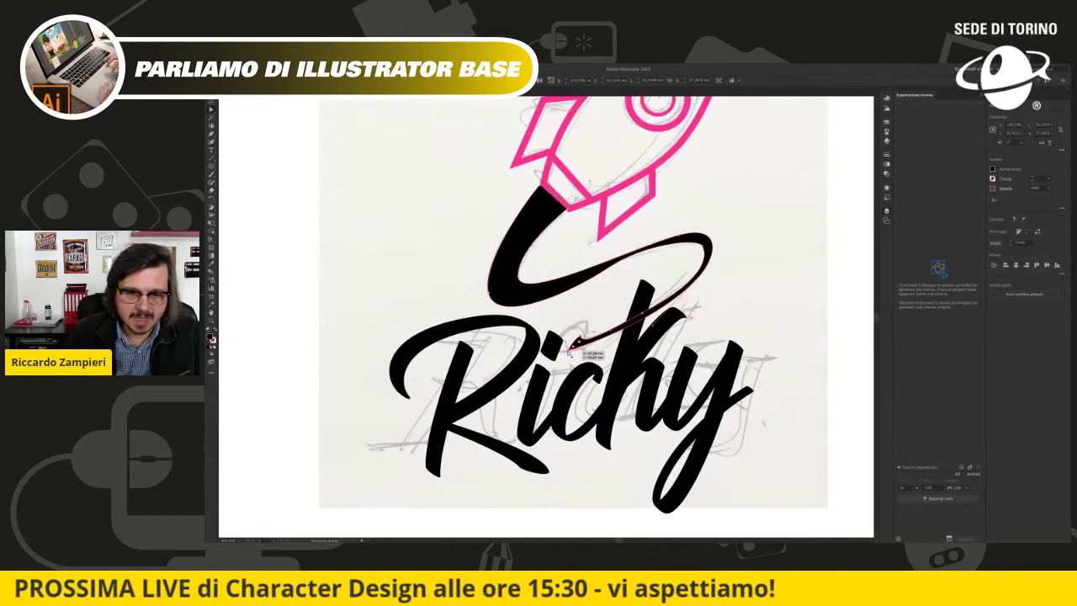
{"action": "mouse_move", "coordinate": [562, 359]}
{"action": "left_mouse_down"}
{"action": "mouse_move", "coordinate": [564, 342]}
{"action": "mouse_move", "coordinate": [555, 349]}
{"action": "left_mouse_up"}
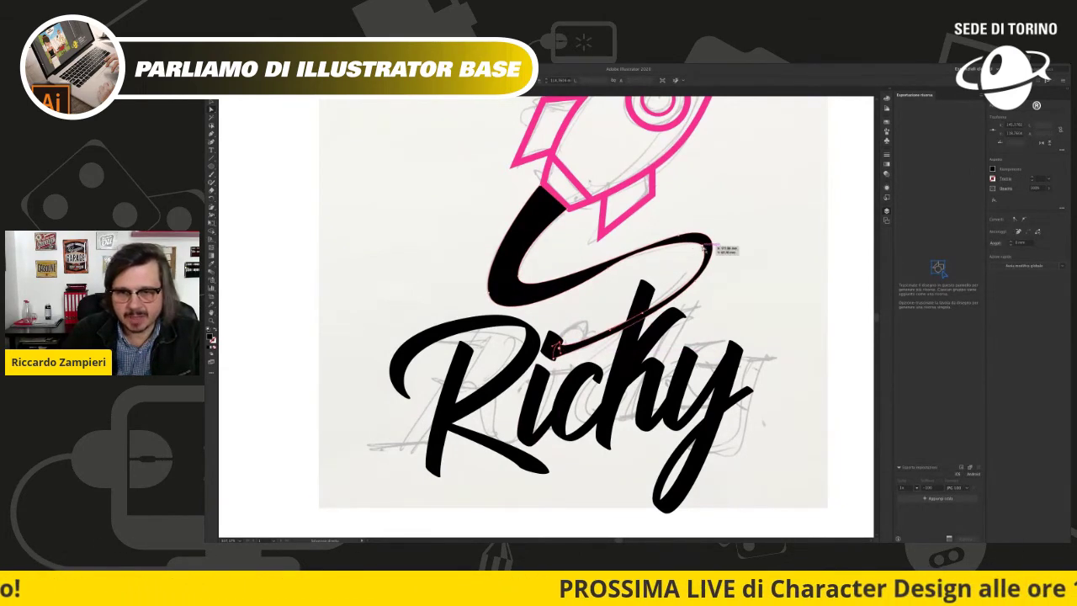
{"action": "left_click_drag", "start_coordinate": [612, 271], "coordinate": [661, 246]}
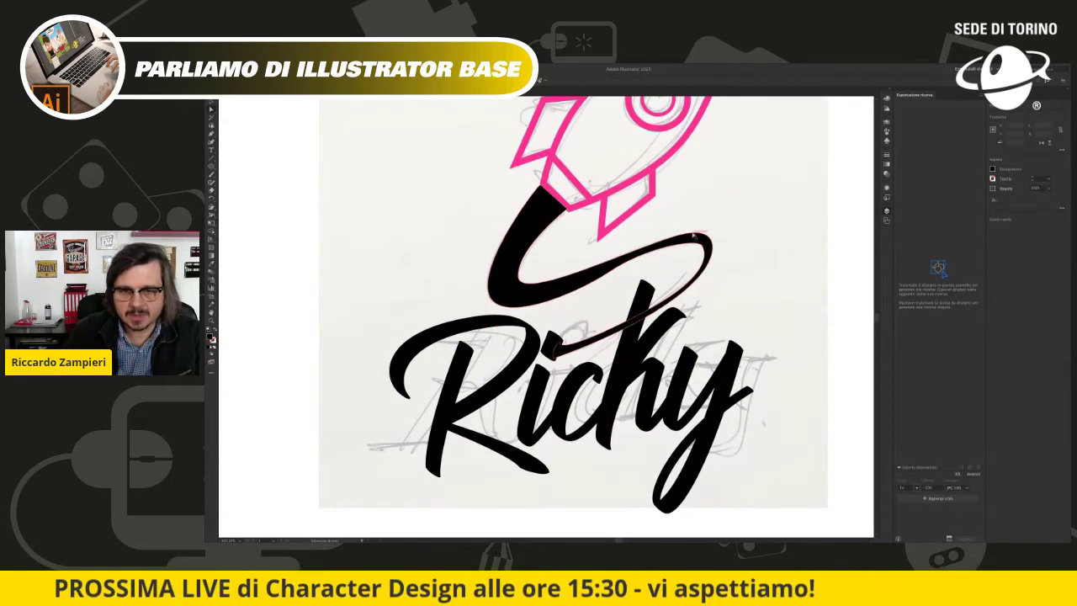
{"action": "left_click", "coordinate": [639, 249]}
{"action": "left_click_drag", "start_coordinate": [632, 246], "coordinate": [711, 245]}
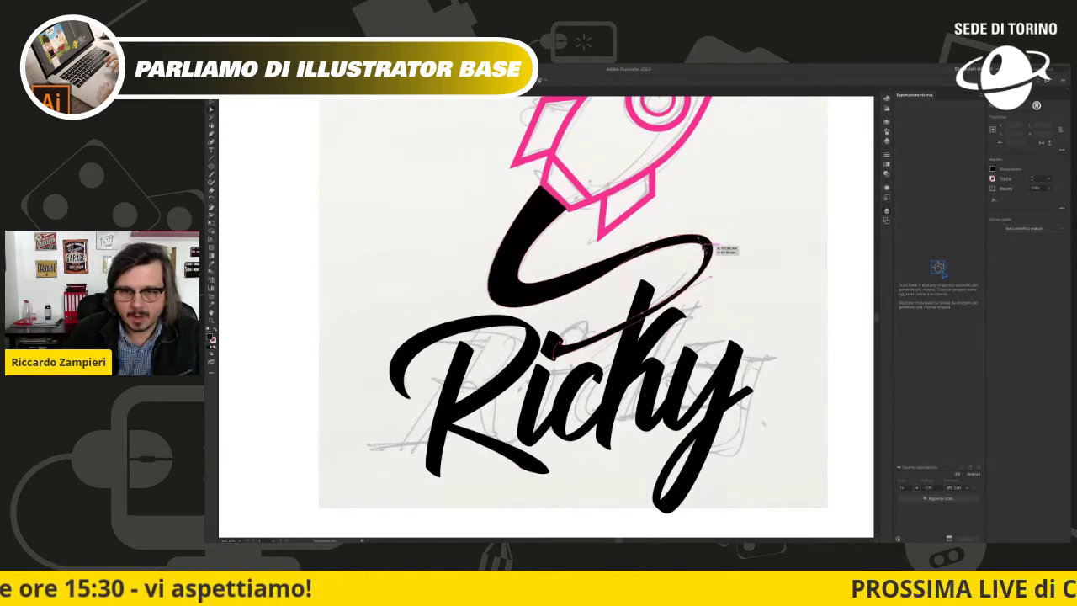
{"action": "left_click", "coordinate": [693, 208]}
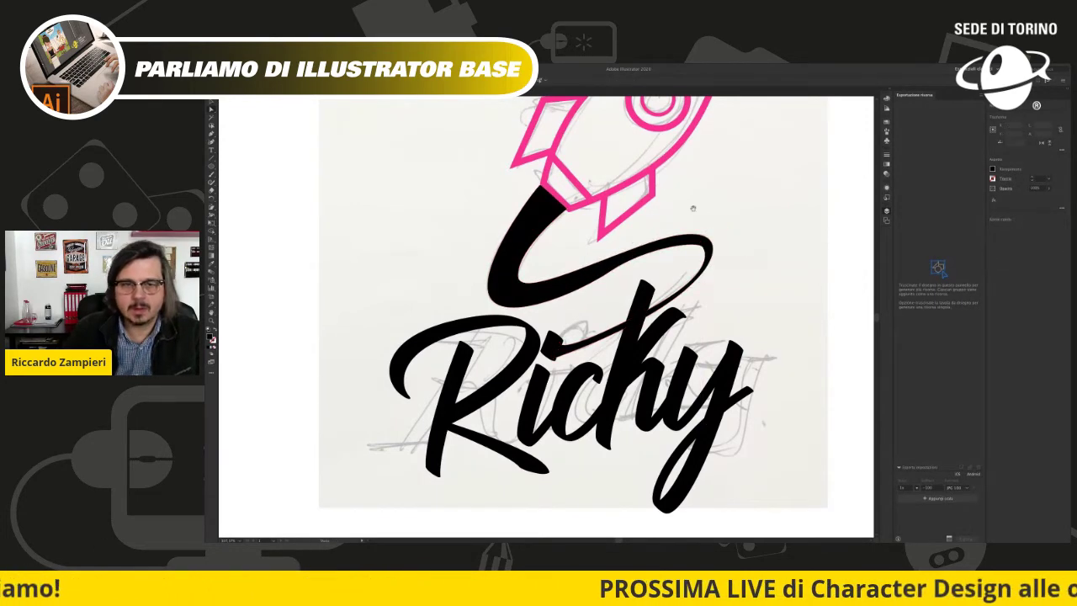
{"action": "scroll", "coordinate": [694, 208], "scroll_direction": "up", "scroll_amount": 4}
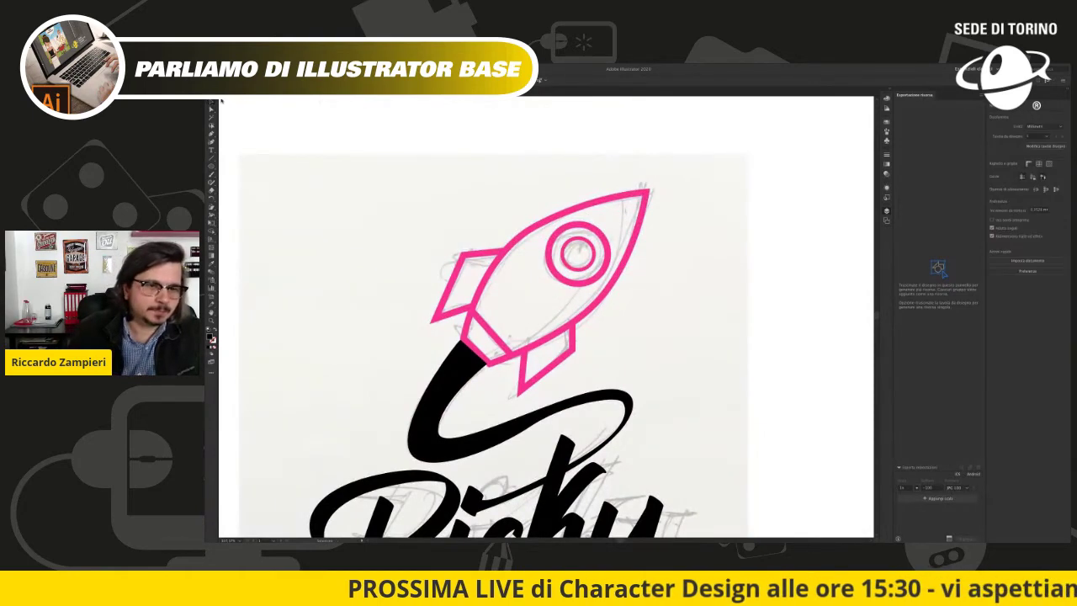
Step: Make the rocket body solid black with no pink outline
{"action": "left_click", "coordinate": [535, 241]}
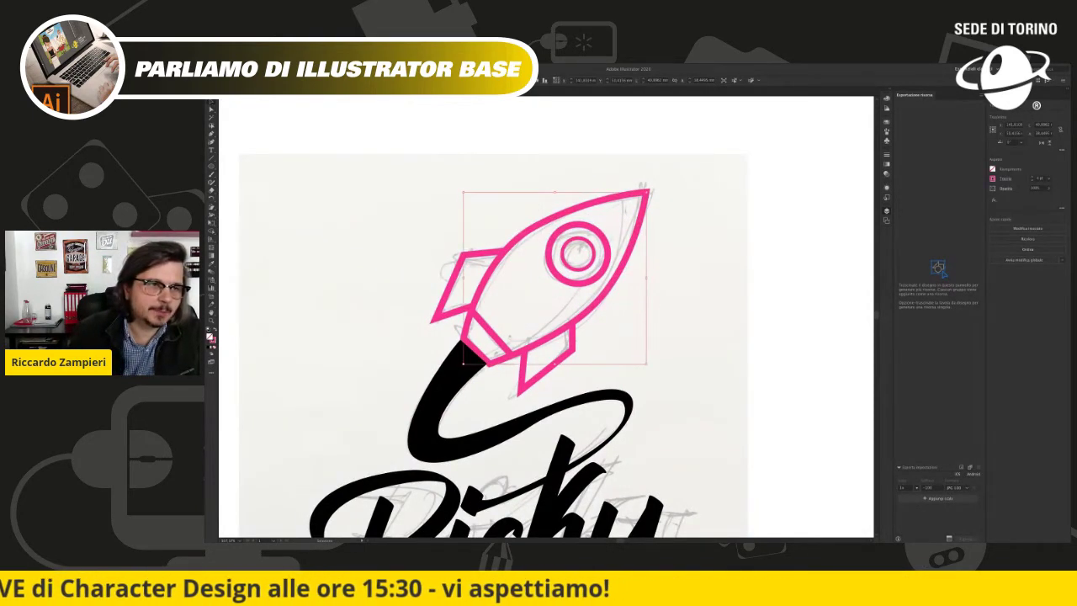
{"action": "key", "text": "slash"}
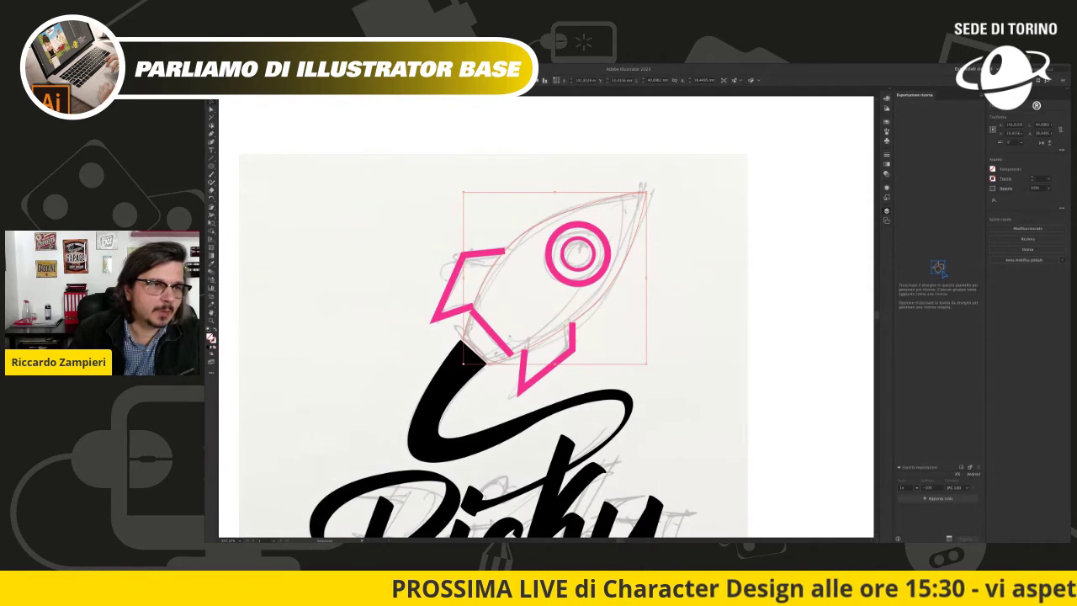
{"action": "key", "text": "comma"}
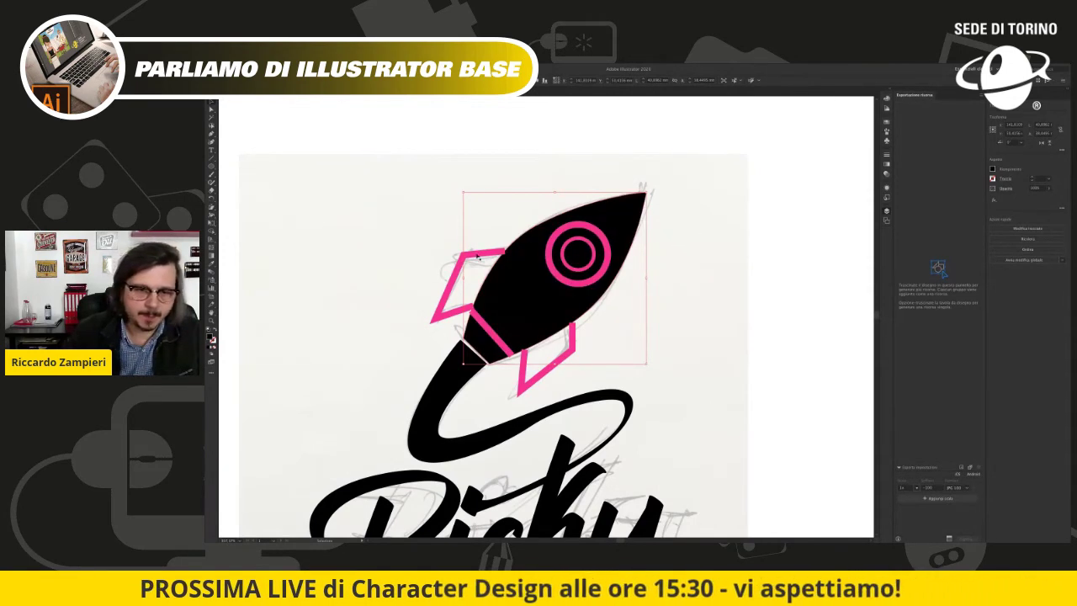
{"action": "left_click", "coordinate": [454, 277]}
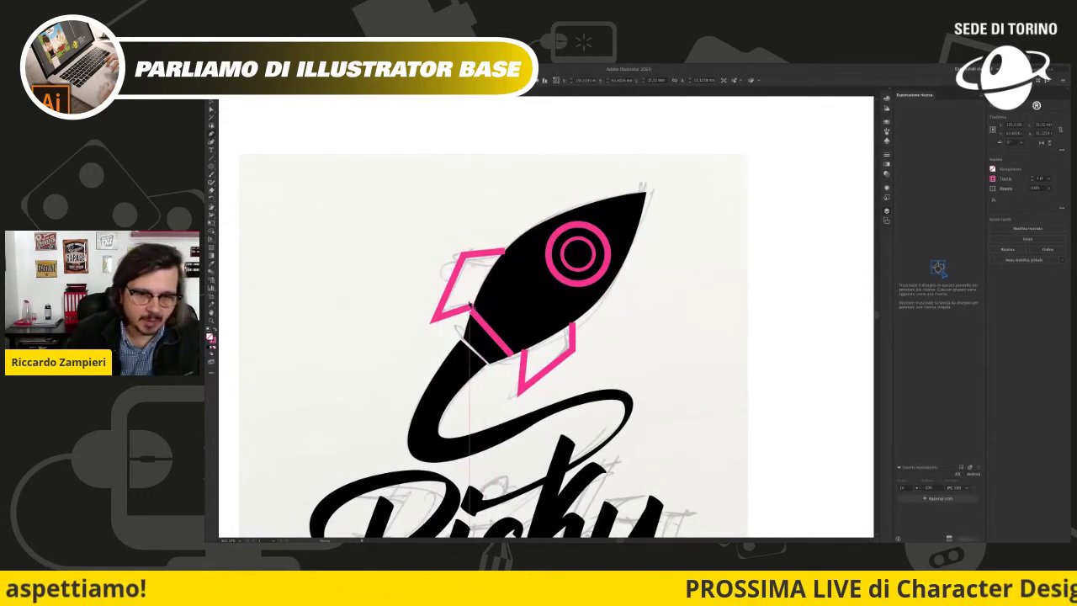
Step: Drag the lower fin's inner anchor up-right to make it four-sided
{"action": "left_click", "coordinate": [505, 254]}
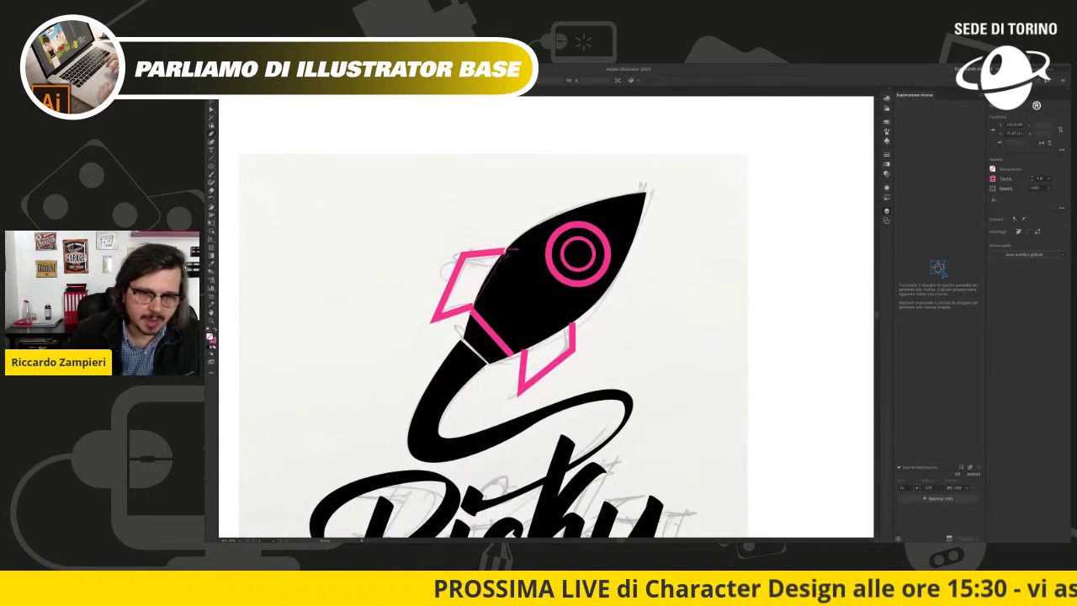
{"action": "left_click", "coordinate": [528, 353]}
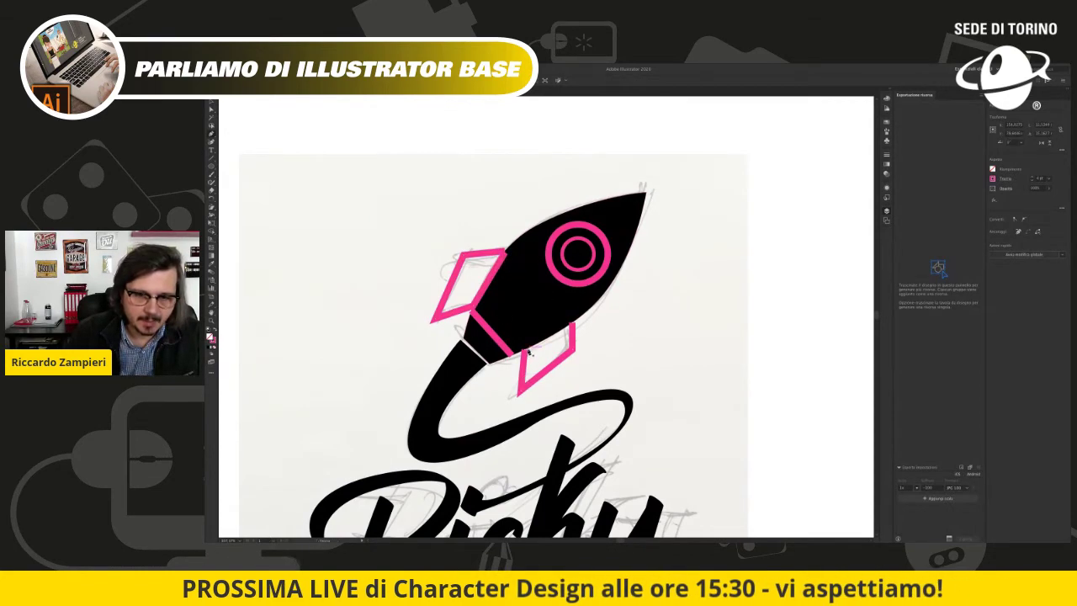
{"action": "left_click_drag", "start_coordinate": [530, 353], "coordinate": [567, 333]}
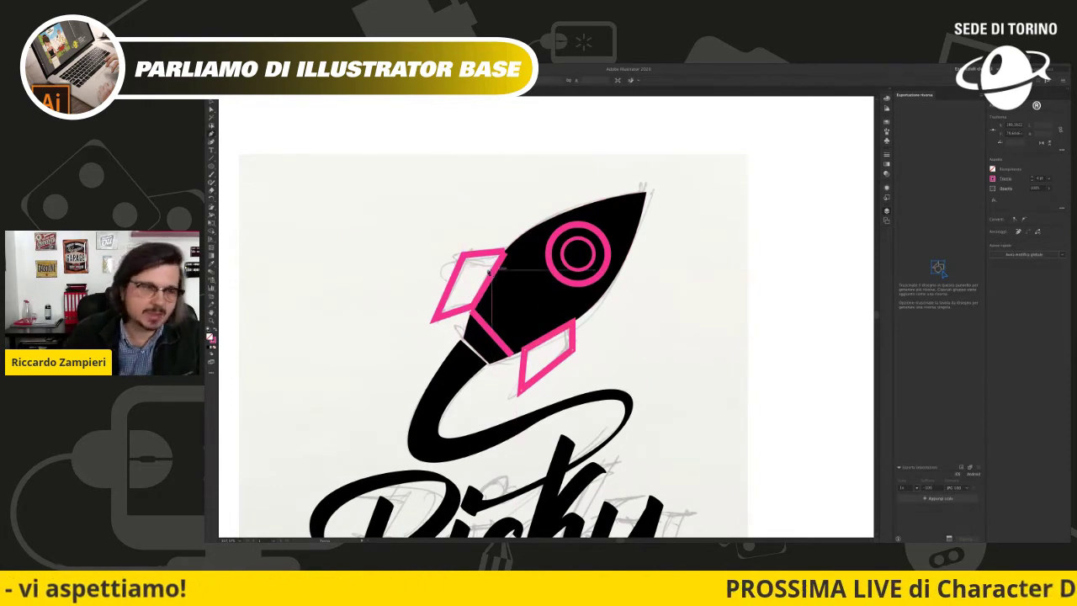
{"action": "key", "text": "p"}
{"action": "left_click", "coordinate": [348, 180]}
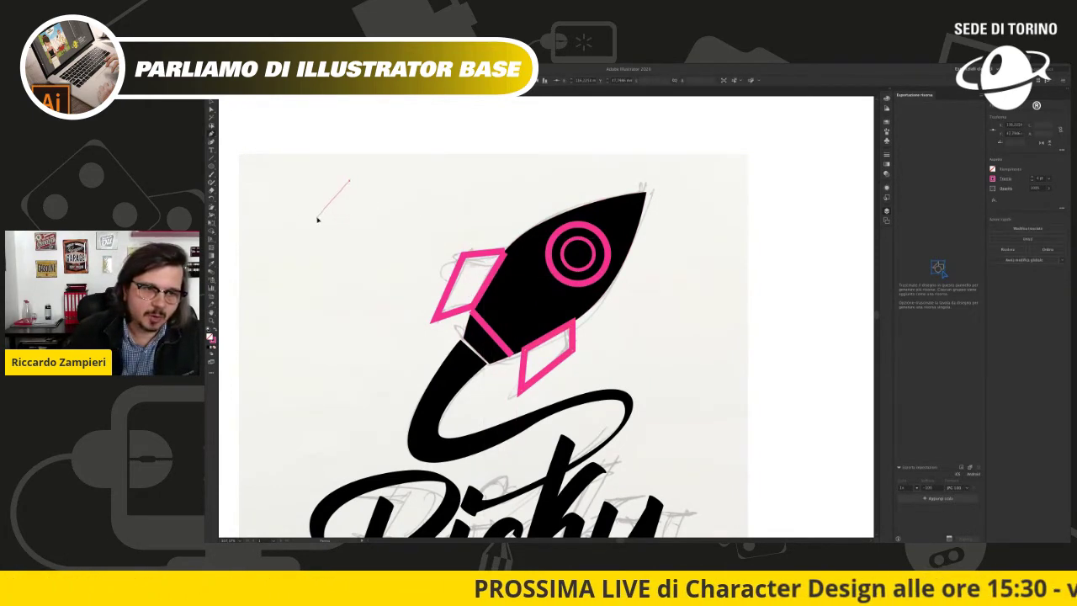
{"action": "left_click", "coordinate": [314, 217]}
{"action": "left_click", "coordinate": [348, 241]}
{"action": "left_click", "coordinate": [384, 204]}
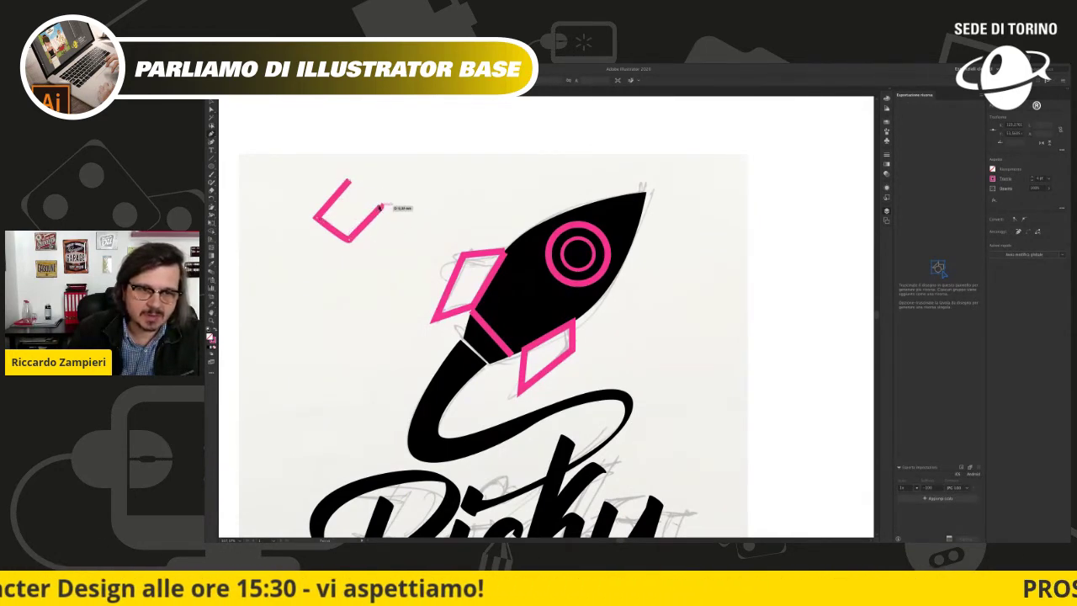
{"action": "left_click", "coordinate": [349, 180]}
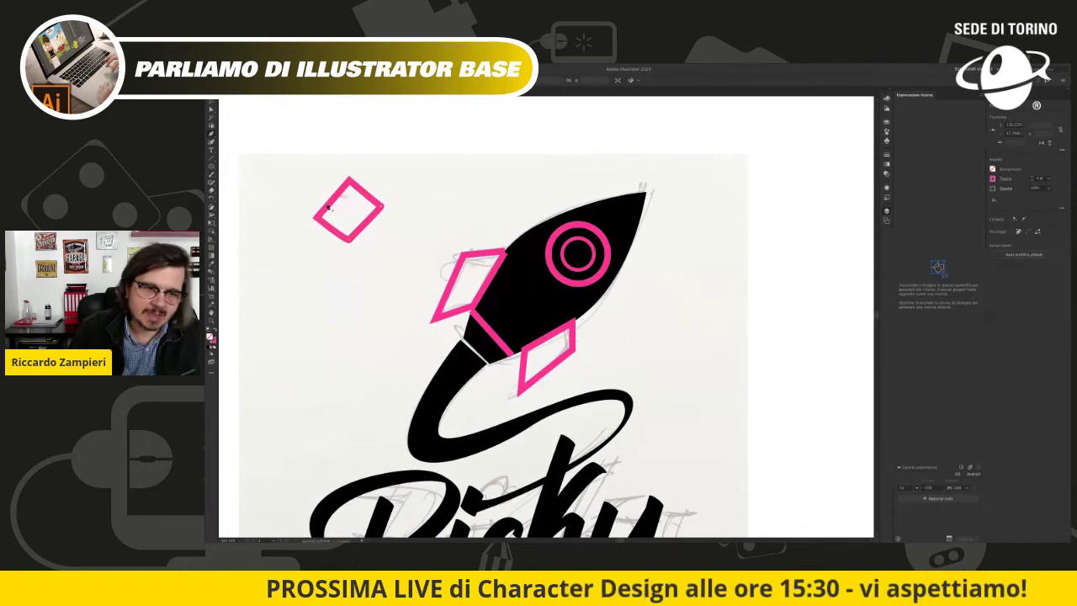
{"action": "left_click", "coordinate": [212, 103]}
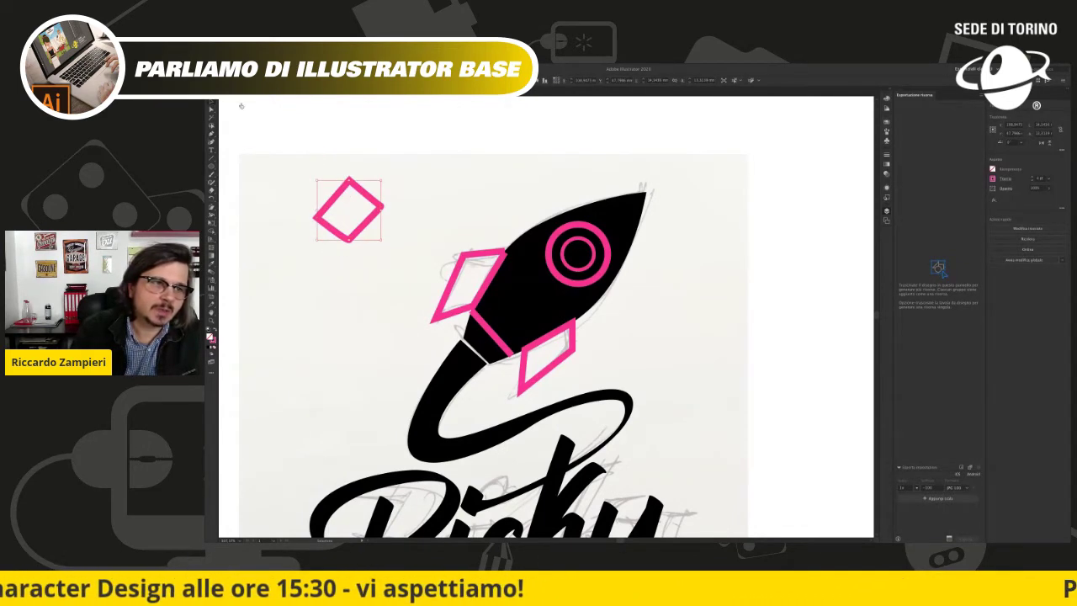
{"action": "key", "text": "comma"}
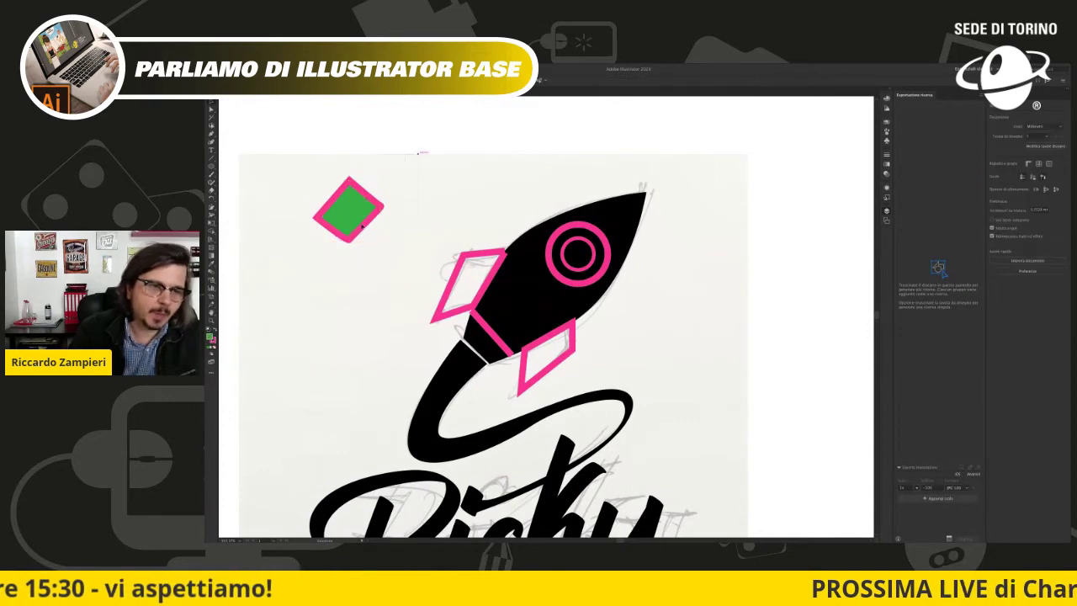
{"action": "key", "text": "Delete"}
{"action": "left_click", "coordinate": [486, 283]}
{"action": "left_click", "coordinate": [555, 367], "text": "shift"}
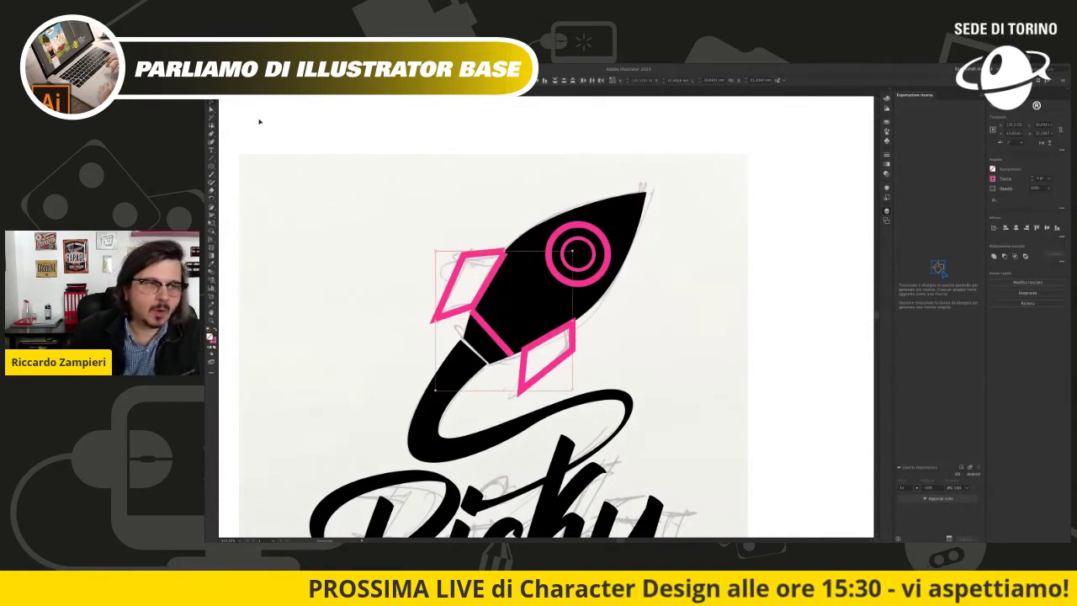
Step: Turn both rocket fins solid black
{"action": "key", "text": "Delete"}
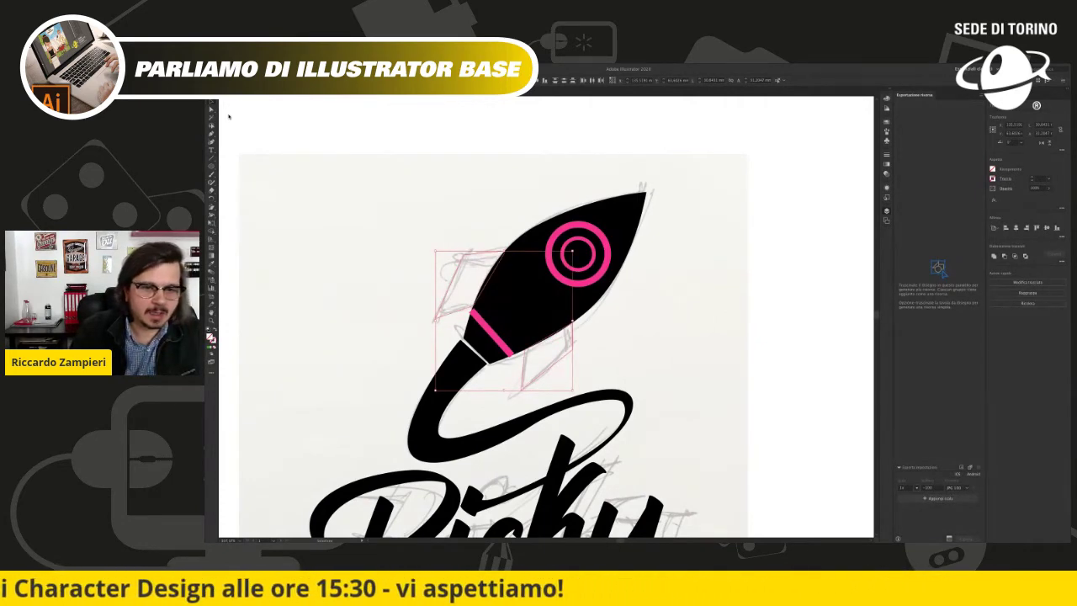
{"action": "key", "text": "ctrl+z"}
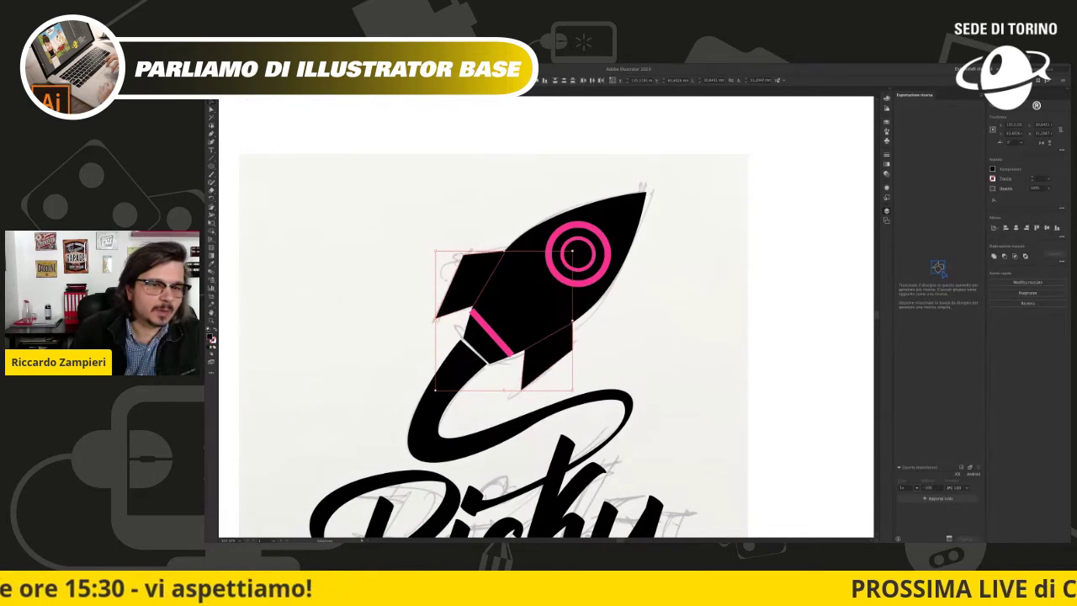
{"action": "left_click", "coordinate": [628, 329]}
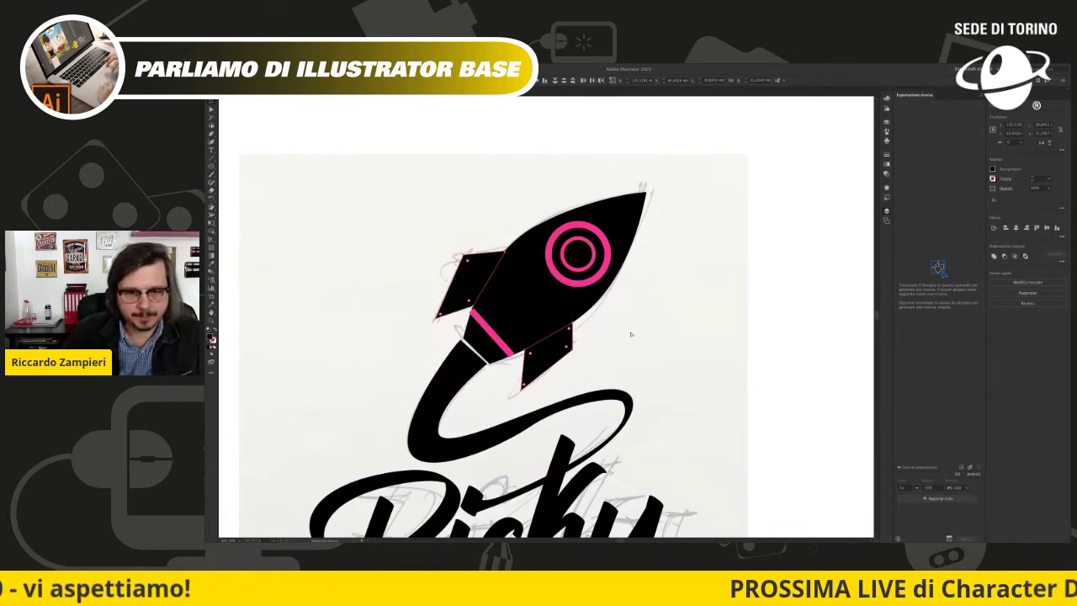
Step: Make the pink stripe and porthole ring white, then fit the whole logo in view
{"action": "left_click", "coordinate": [497, 335]}
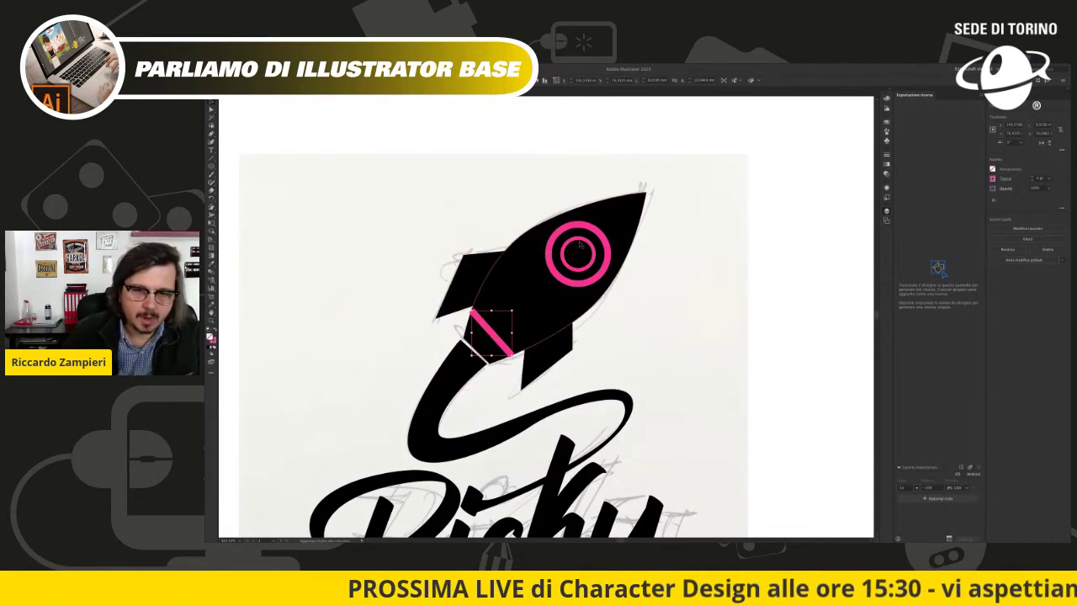
{"action": "left_click", "coordinate": [562, 280], "text": "shift"}
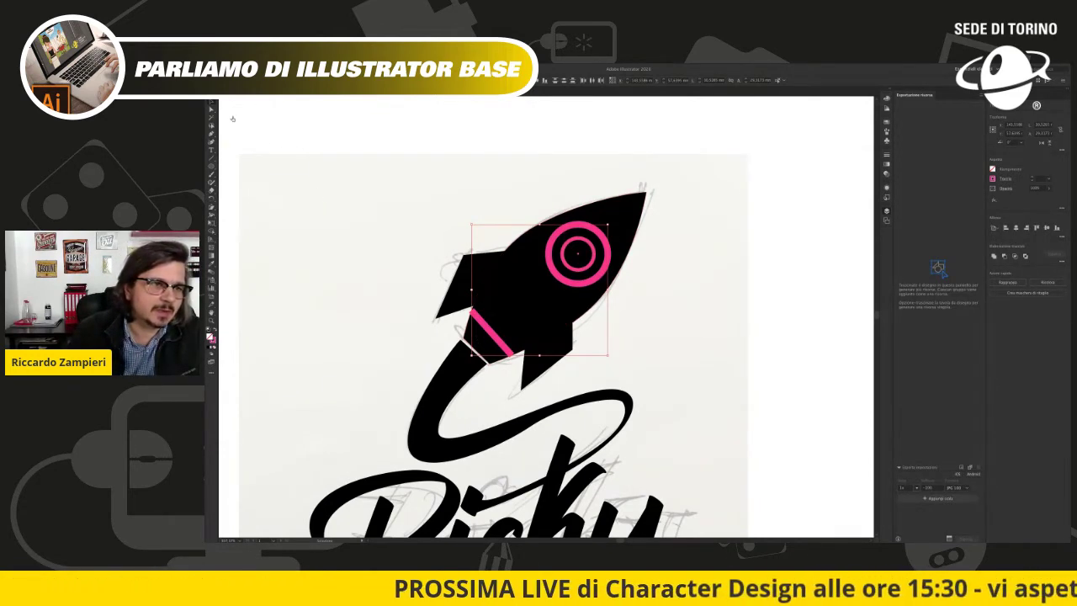
{"action": "key", "text": "d"}
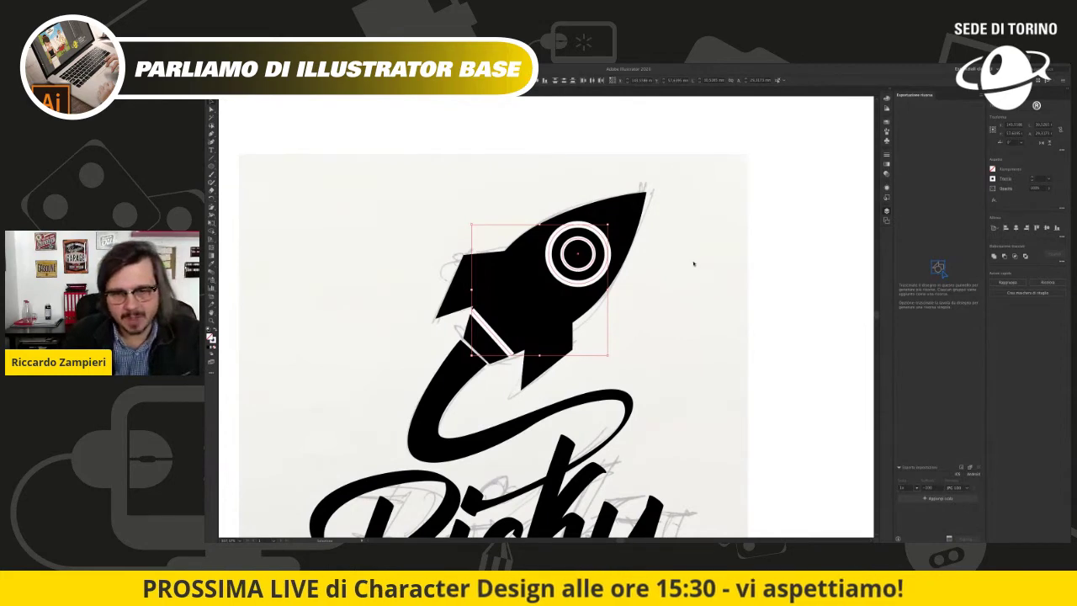
{"action": "key", "text": "ctrl+0"}
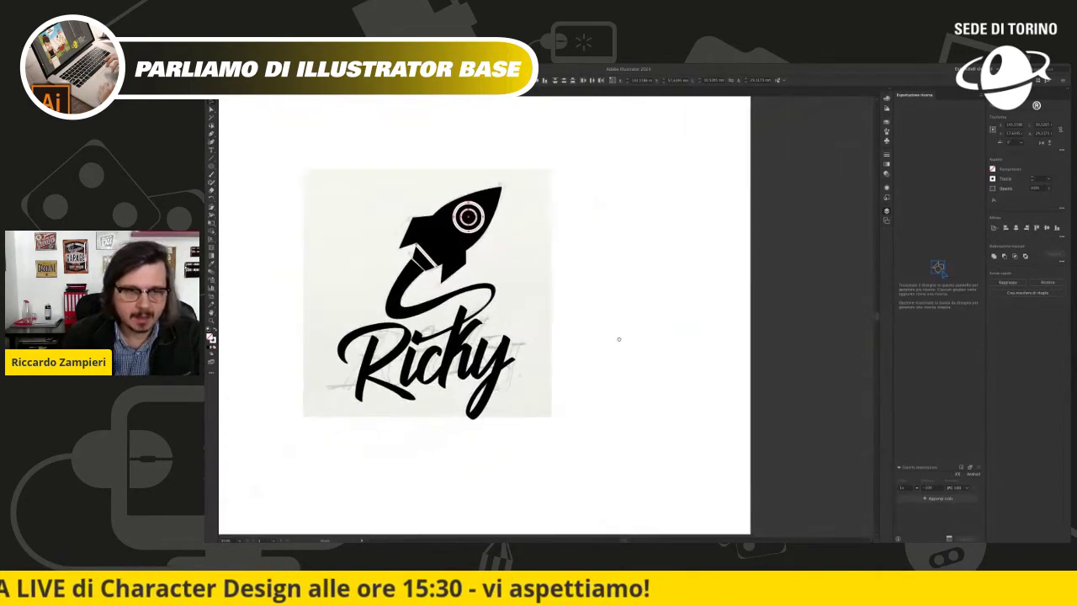
Step: Deselect the rocket piece, then marquee-select the whole rocket logo
{"action": "left_click", "coordinate": [713, 267]}
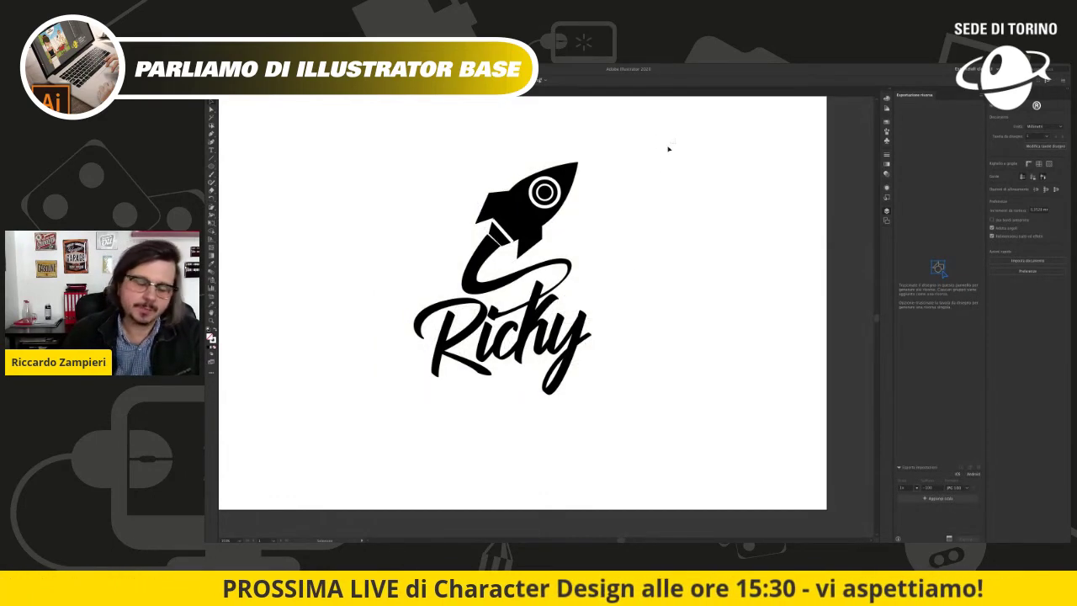
{"action": "left_click_drag", "start_coordinate": [360, 439], "coordinate": [359, 437]}
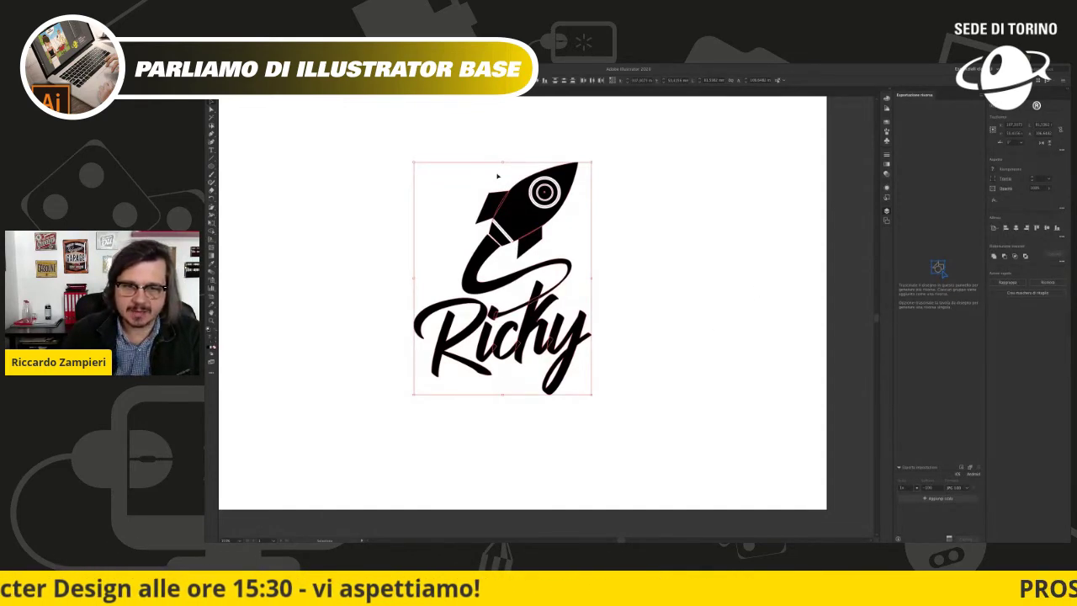
Step: Select all the logo's paths, group them, and move the group on the artboard
{"action": "left_click", "coordinate": [646, 234]}
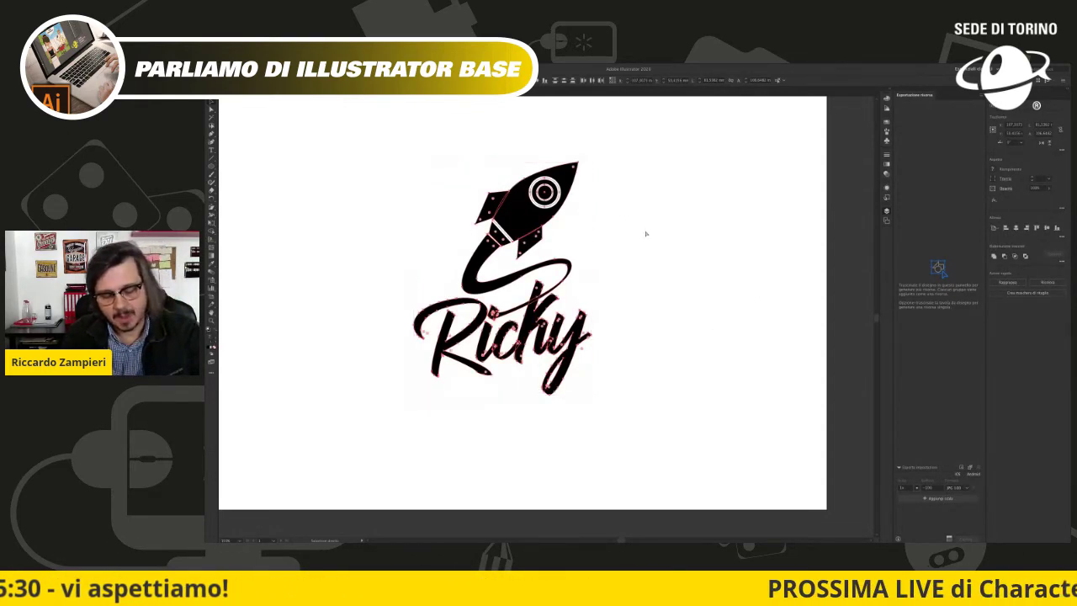
{"action": "key", "text": "ctrl+a"}
{"action": "left_click", "coordinate": [643, 238]}
{"action": "key", "text": "ctrl+a"}
{"action": "key", "text": "ctrl+g"}
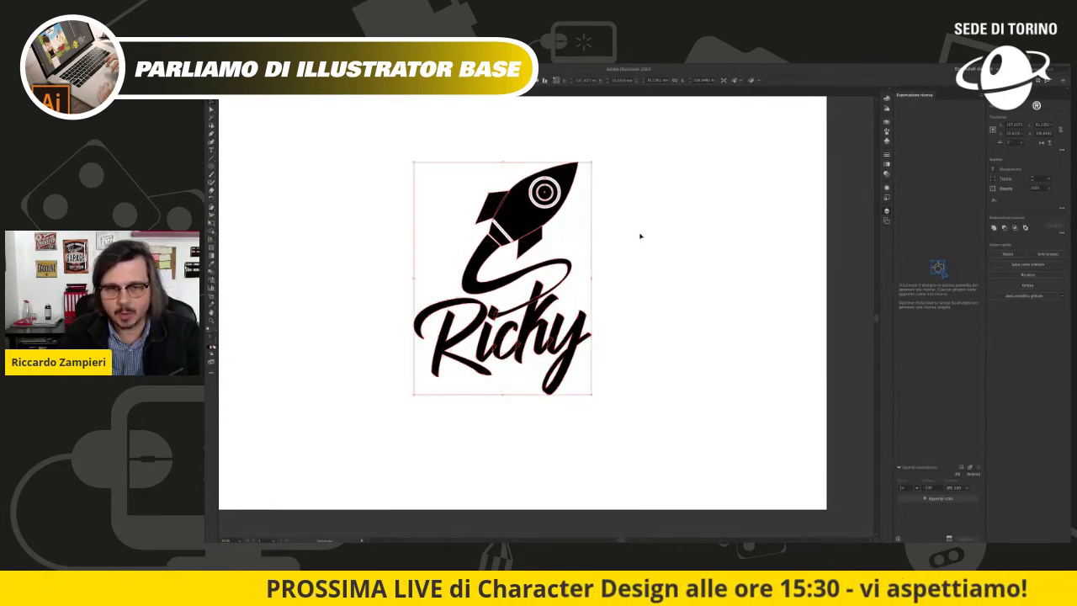
{"action": "mouse_move", "coordinate": [532, 223]}
{"action": "left_mouse_down"}
{"action": "mouse_move", "coordinate": [648, 222]}
{"action": "mouse_move", "coordinate": [411, 225]}
{"action": "mouse_move", "coordinate": [598, 226]}
{"action": "mouse_move", "coordinate": [488, 225]}
{"action": "mouse_move", "coordinate": [591, 221]}
{"action": "mouse_move", "coordinate": [468, 210]}
{"action": "left_mouse_up"}
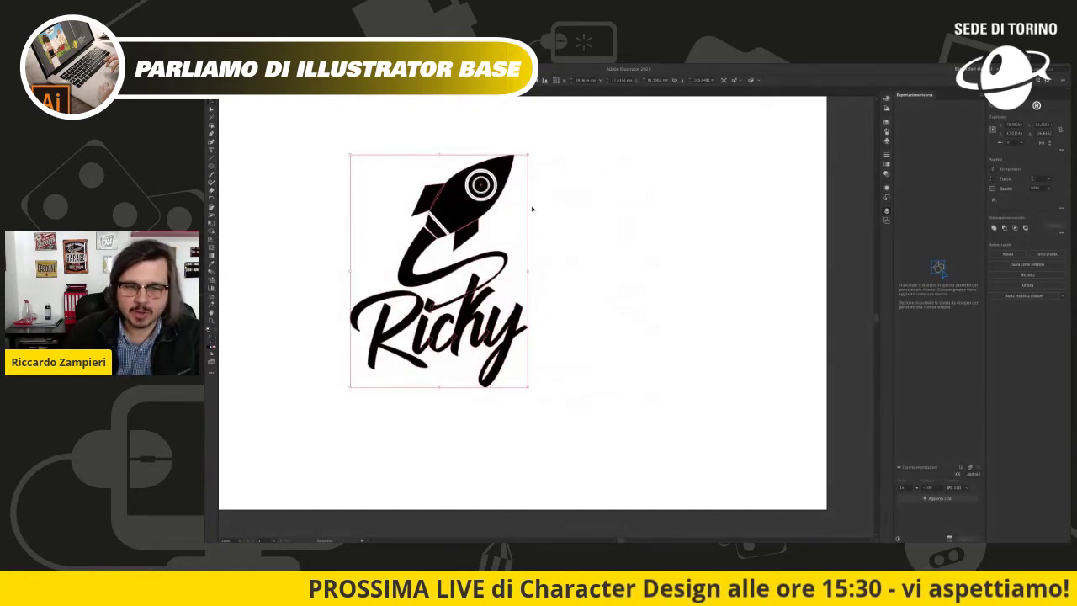
Step: Scale the grouped rocket logo down to a much smaller size
{"action": "left_click_drag", "start_coordinate": [528, 155], "coordinate": [494, 281]}
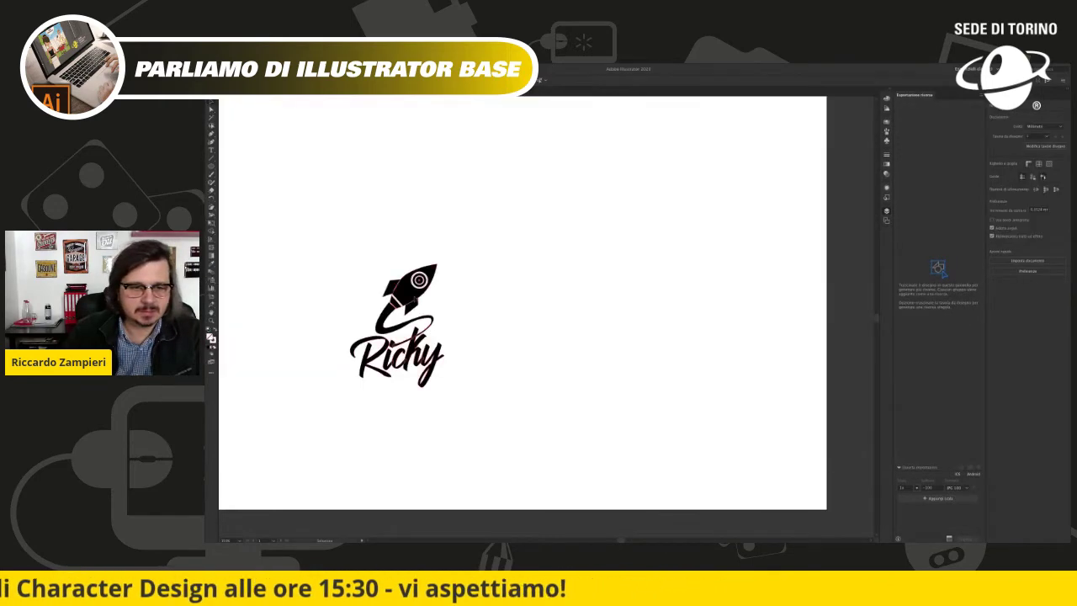
{"action": "left_click_drag", "start_coordinate": [515, 241], "coordinate": [613, 197]}
{"action": "left_click", "coordinate": [620, 175]}
{"action": "left_click", "coordinate": [488, 320]}
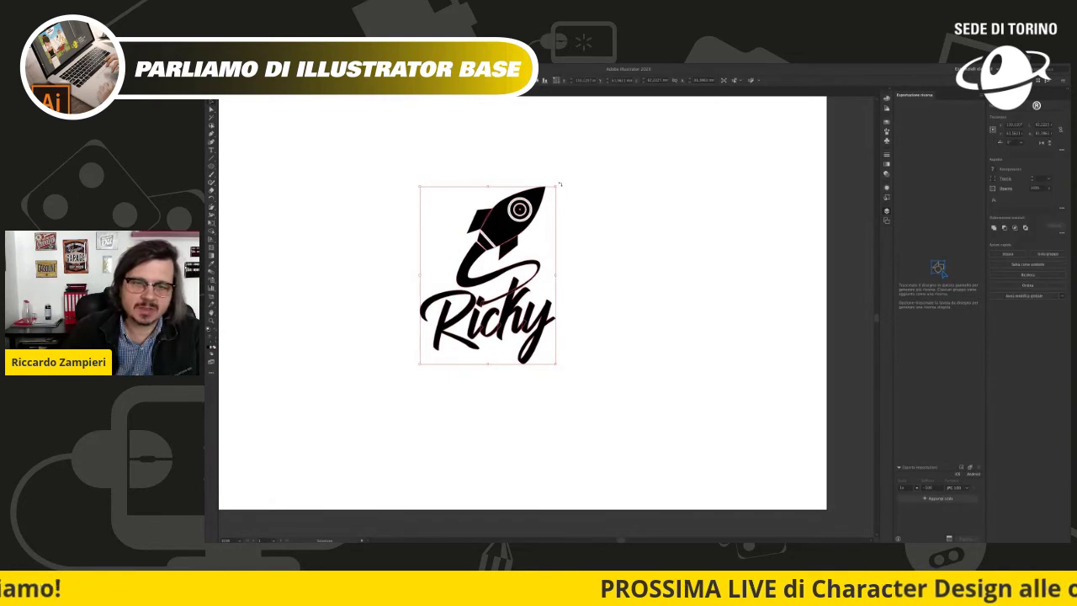
{"action": "left_click_drag", "start_coordinate": [556, 186], "coordinate": [539, 237]}
{"action": "left_click", "coordinate": [589, 306]}
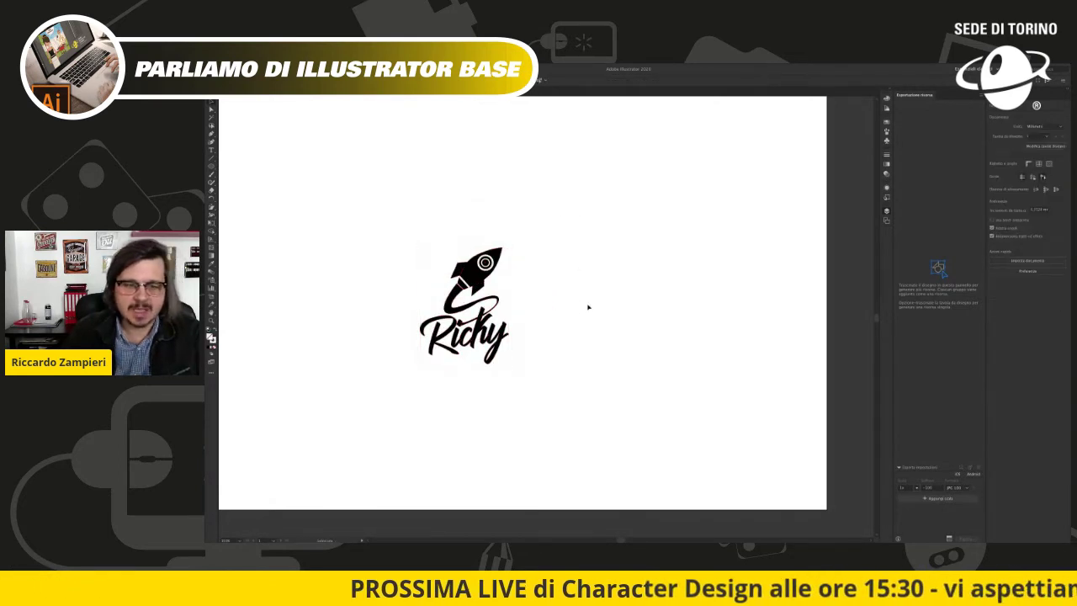
Step: Duplicate the Ricky logo to the right of the original and select the copy's rocket
{"action": "left_click", "coordinate": [563, 320], "text": "alt"}
{"action": "left_click", "coordinate": [564, 331], "text": "alt"}
{"action": "mouse_move", "coordinate": [565, 331]}
{"action": "left_mouse_down"}
{"action": "mouse_move", "coordinate": [591, 306]}
{"action": "mouse_move", "coordinate": [653, 315]}
{"action": "left_mouse_up"}
{"action": "key", "text": "ctrl+0"}
{"action": "mouse_move", "coordinate": [547, 313]}
{"action": "left_mouse_down"}
{"action": "mouse_move", "coordinate": [524, 297]}
{"action": "mouse_move", "coordinate": [642, 289]}
{"action": "left_mouse_up"}
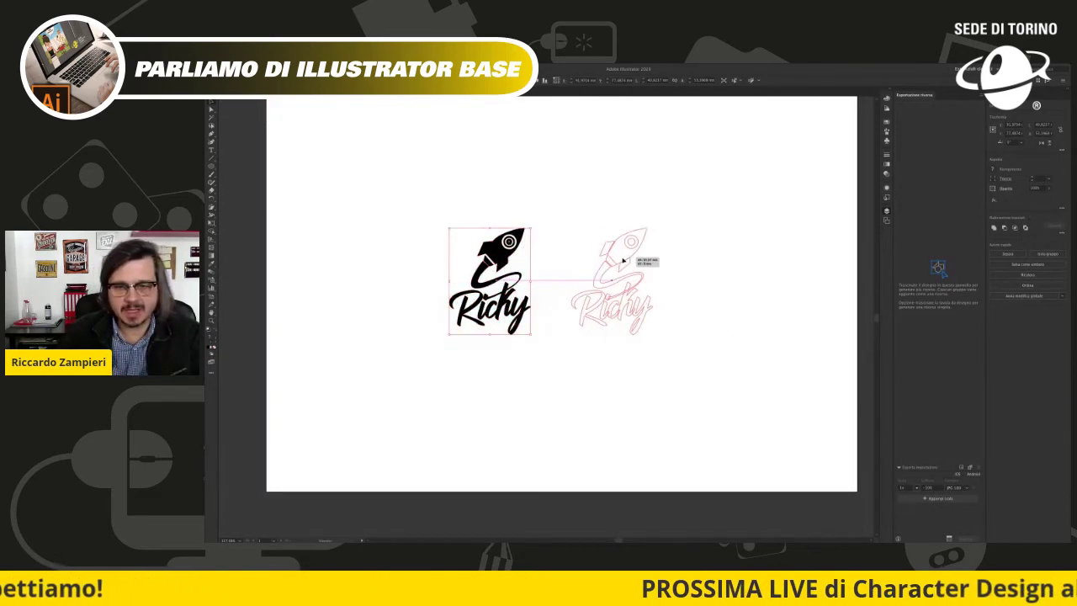
{"action": "left_click", "coordinate": [698, 267]}
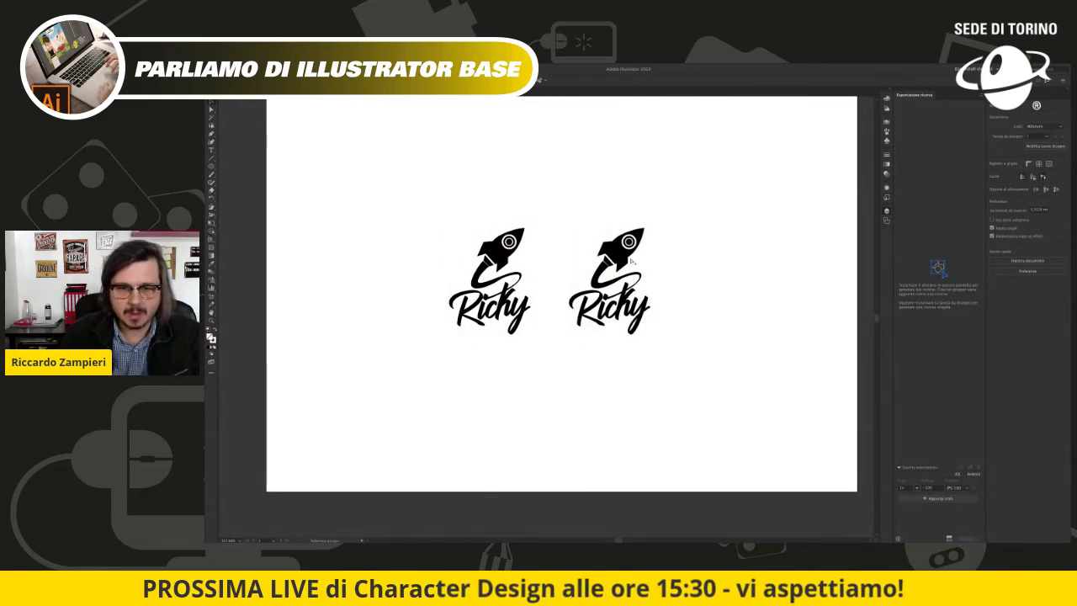
{"action": "left_click", "coordinate": [642, 240]}
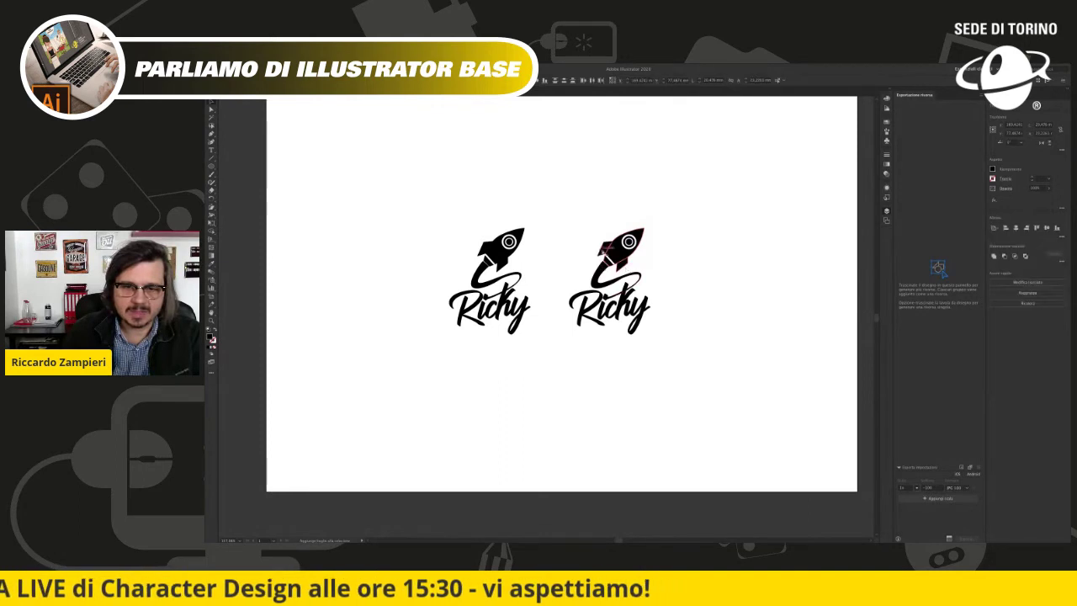
{"action": "left_click", "coordinate": [603, 276]}
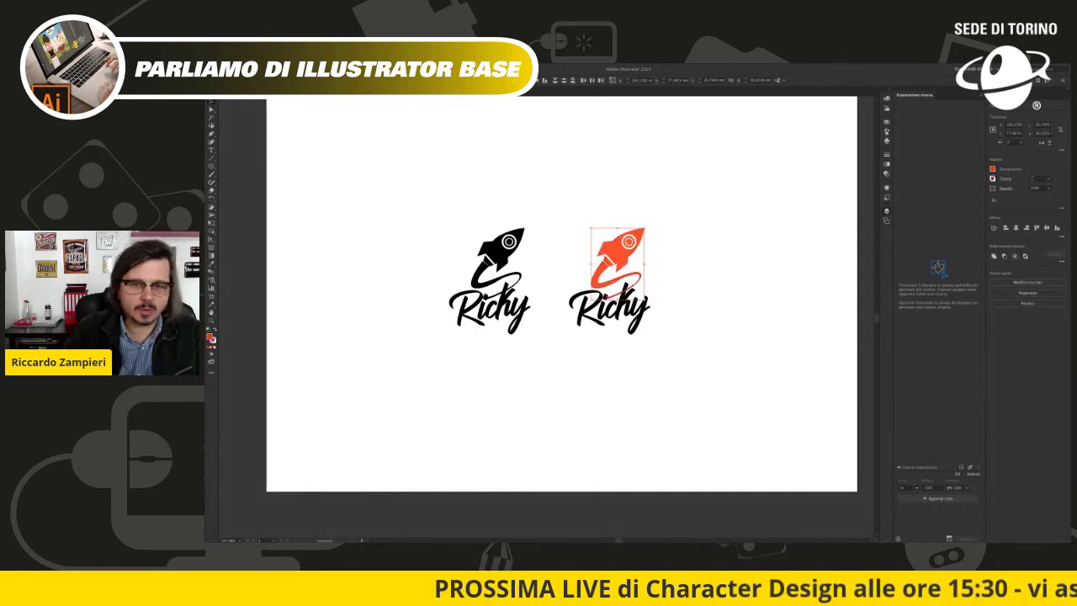
Step: Colour the copy's rocket and its letter i orange
{"action": "left_click", "coordinate": [685, 288]}
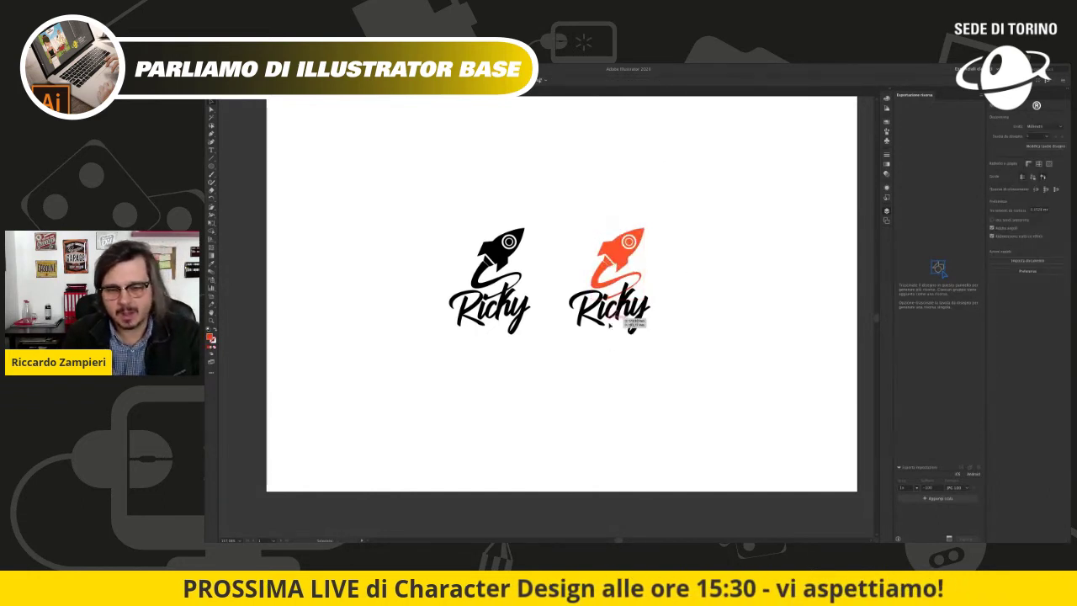
{"action": "scroll", "coordinate": [596, 339], "scroll_direction": "up", "scroll_amount": 1}
{"action": "left_click", "coordinate": [618, 271]}
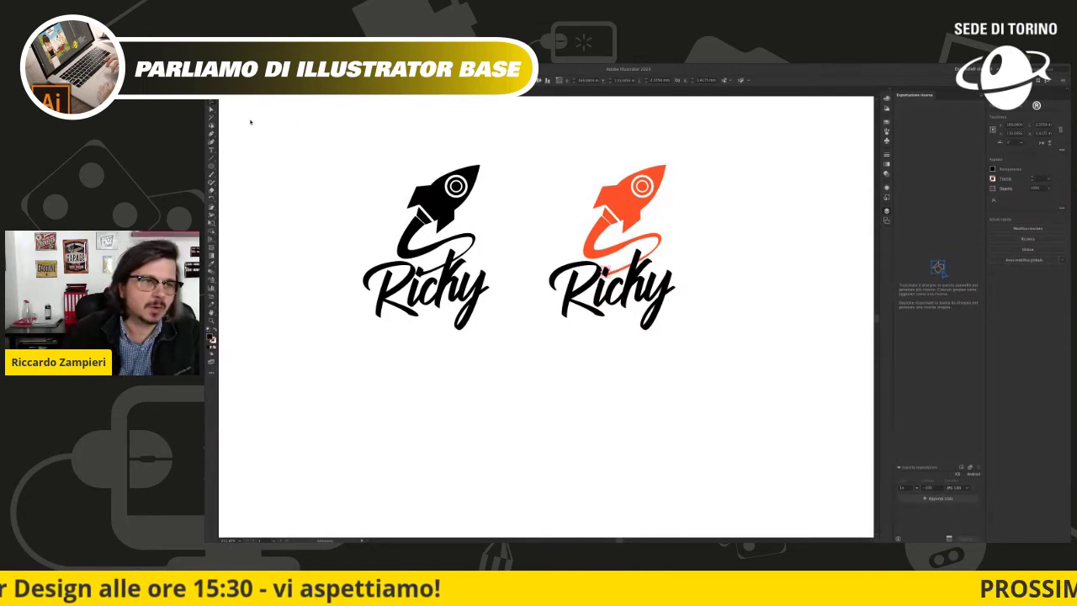
{"action": "left_click", "coordinate": [622, 202]}
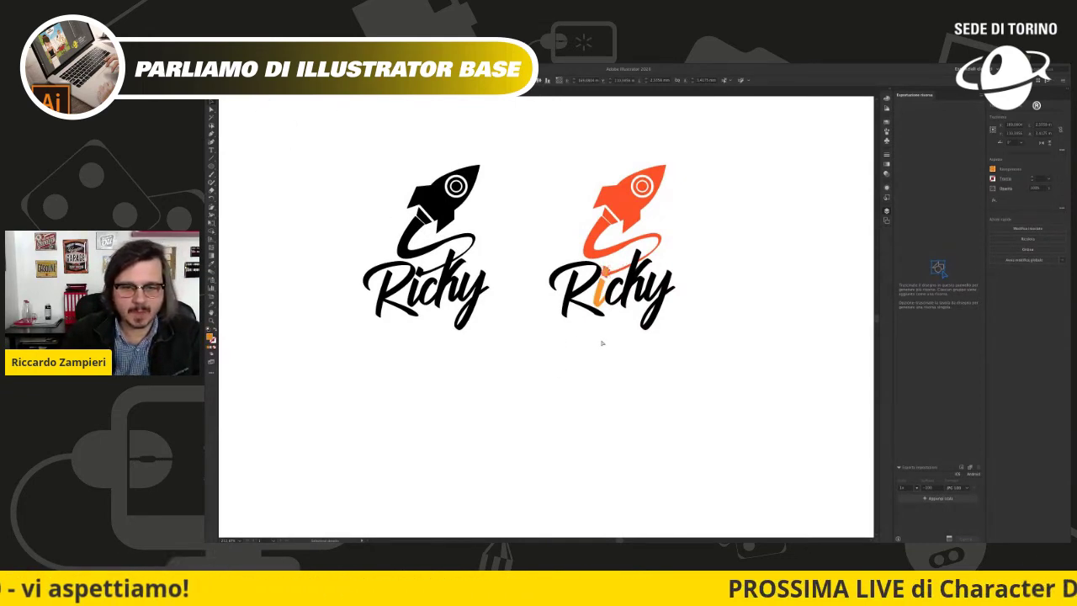
Step: Make the copy's Ricky lettering green, then fit the whole artboard in view
{"action": "left_click", "coordinate": [594, 313]}
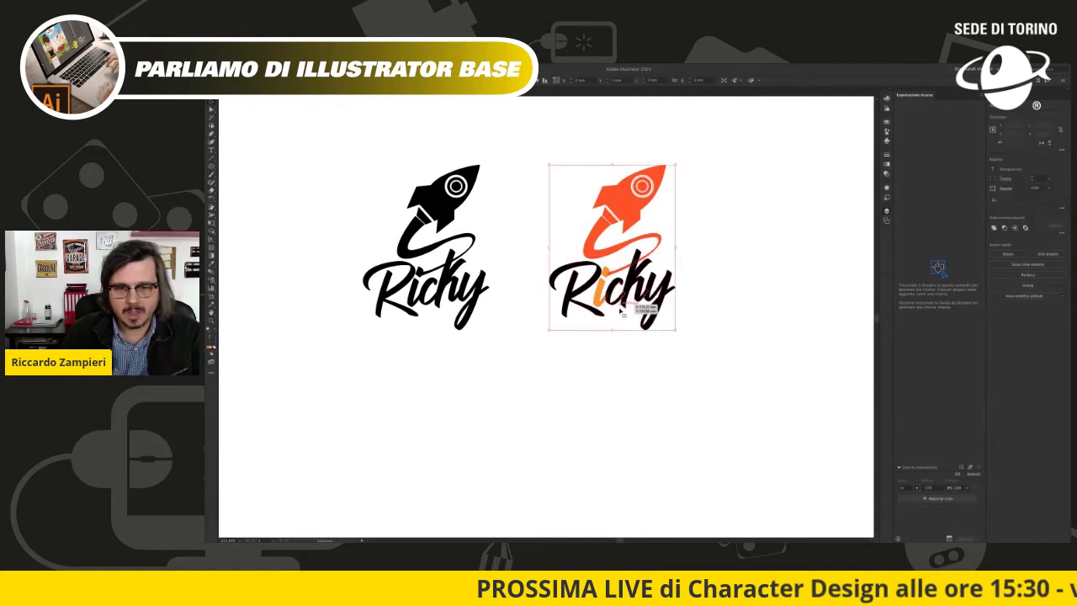
{"action": "left_click", "coordinate": [590, 321]}
{"action": "left_click", "coordinate": [598, 318]}
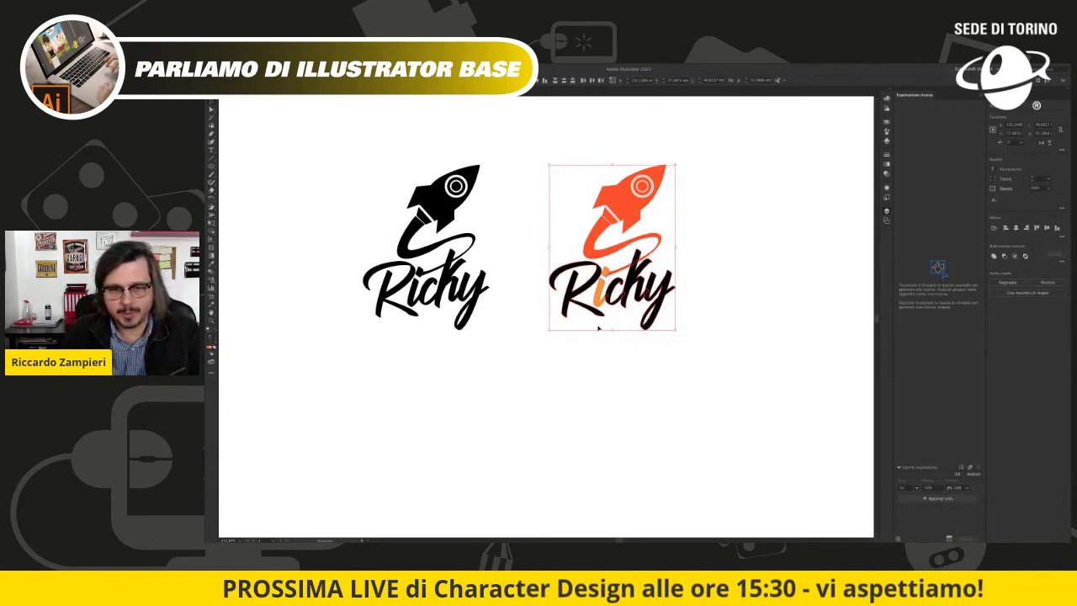
{"action": "left_click", "coordinate": [589, 351]}
{"action": "left_click", "coordinate": [607, 317]}
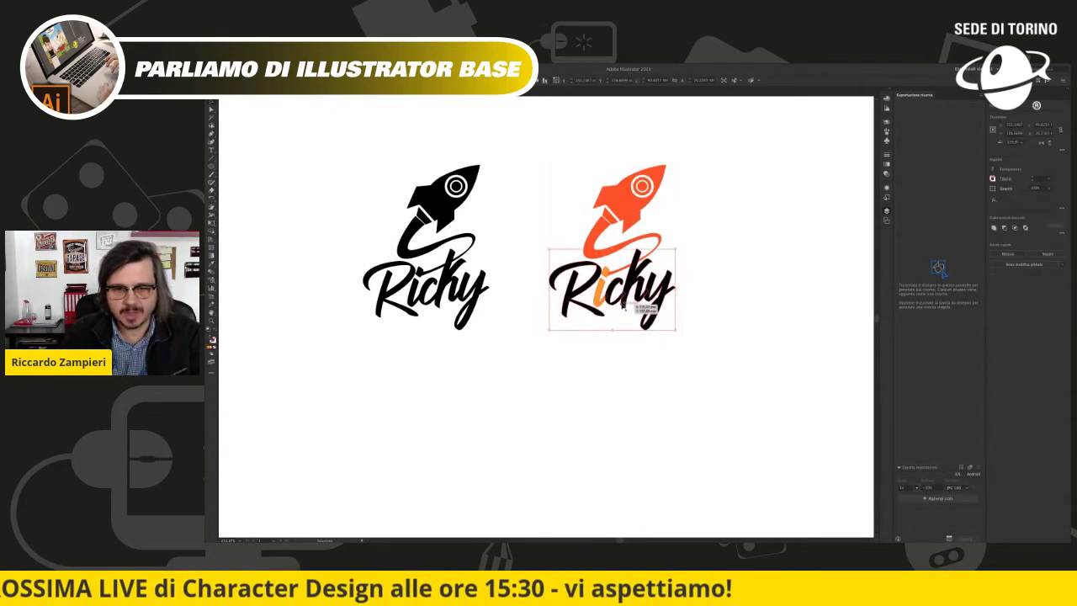
{"action": "left_click", "coordinate": [619, 306]}
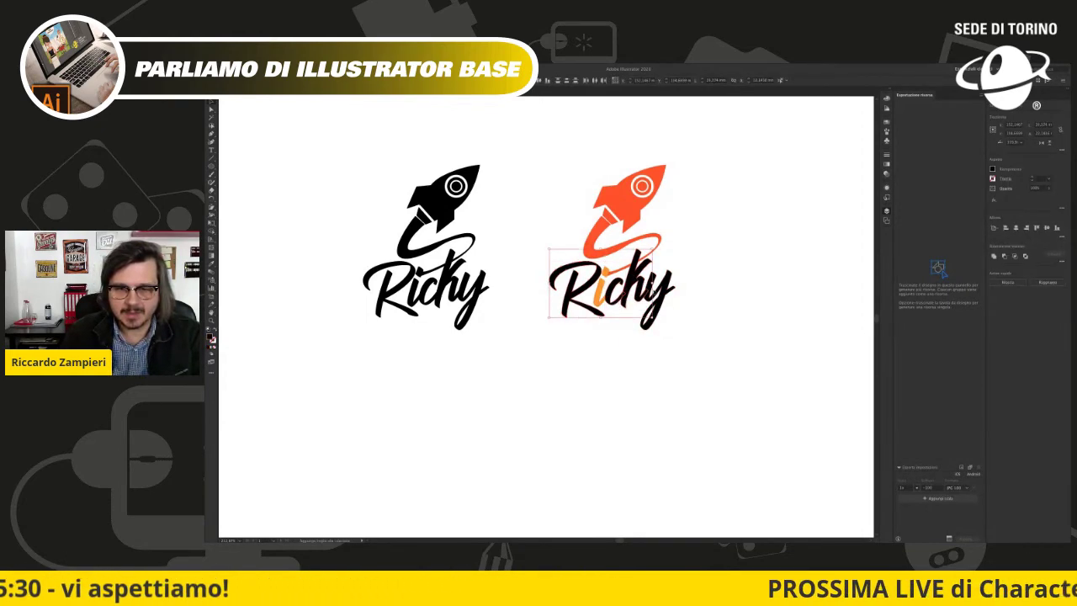
{"action": "left_click", "coordinate": [667, 288], "text": "shift"}
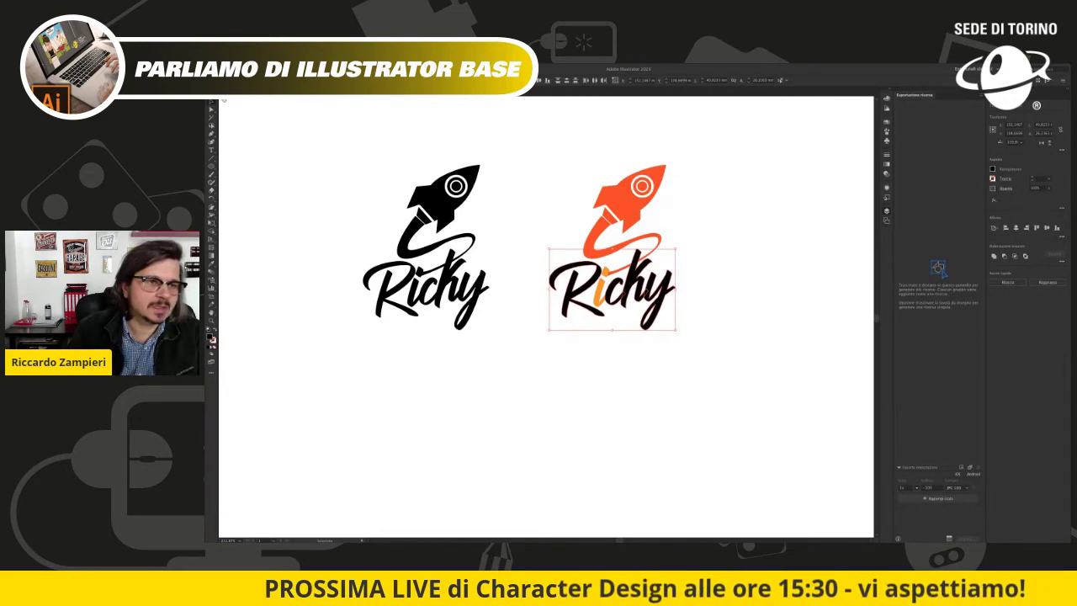
{"action": "left_click", "coordinate": [411, 274]}
{"action": "left_click", "coordinate": [699, 336]}
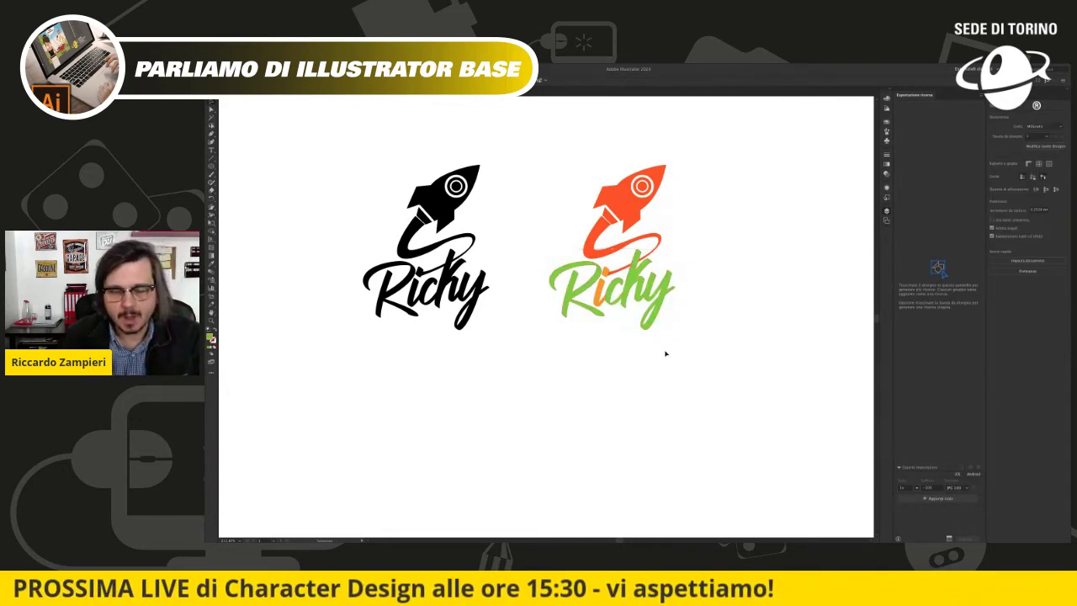
{"action": "key", "text": "ctrl+0"}
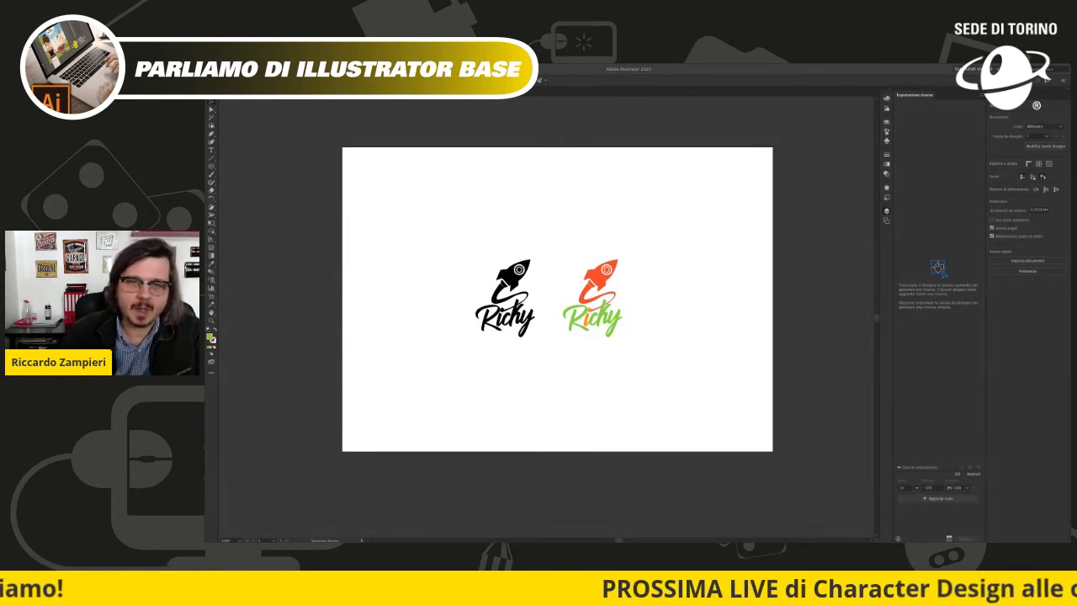
Step: Move both Ricky logos onto the pasteboard at left and place the Mickey reference image
{"action": "key", "text": "v"}
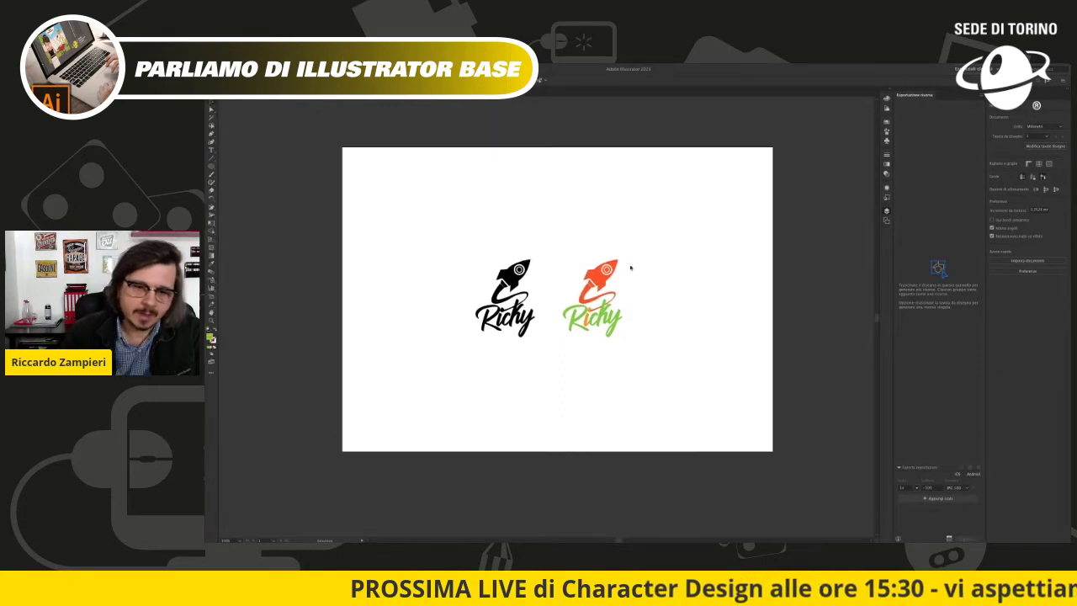
{"action": "left_click_drag", "start_coordinate": [440, 390], "coordinate": [673, 224]}
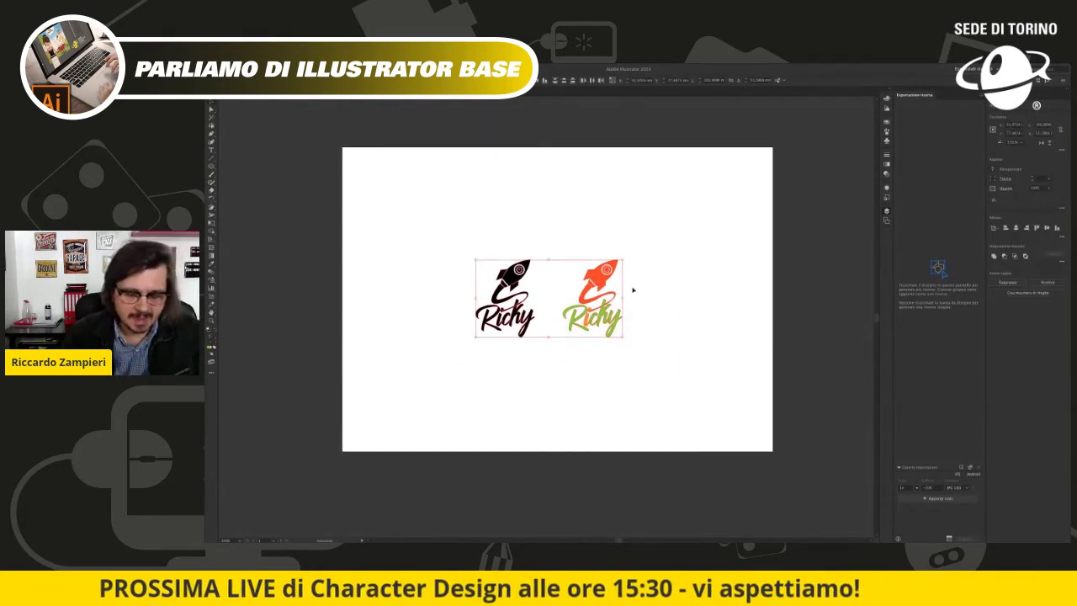
{"action": "left_click_drag", "start_coordinate": [617, 291], "coordinate": [309, 276]}
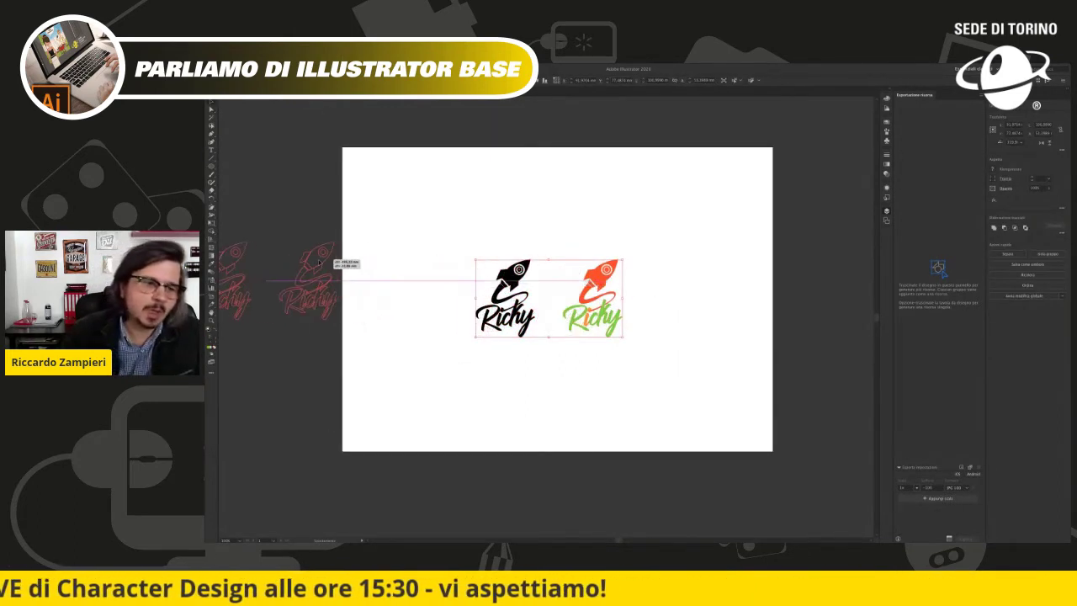
{"action": "left_click", "coordinate": [450, 283]}
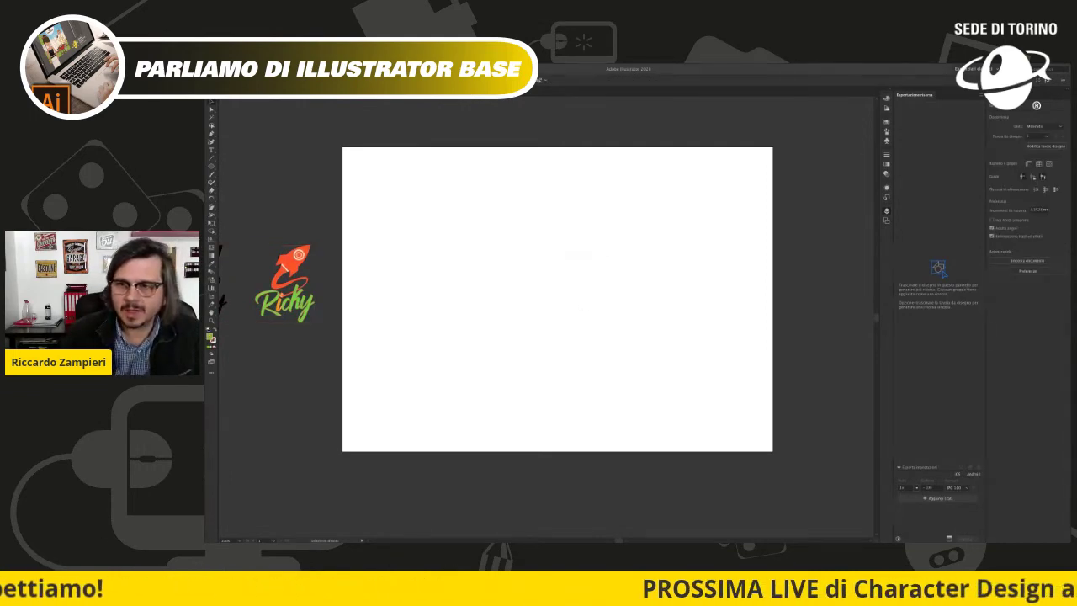
{"action": "left_click", "coordinate": [556, 256]}
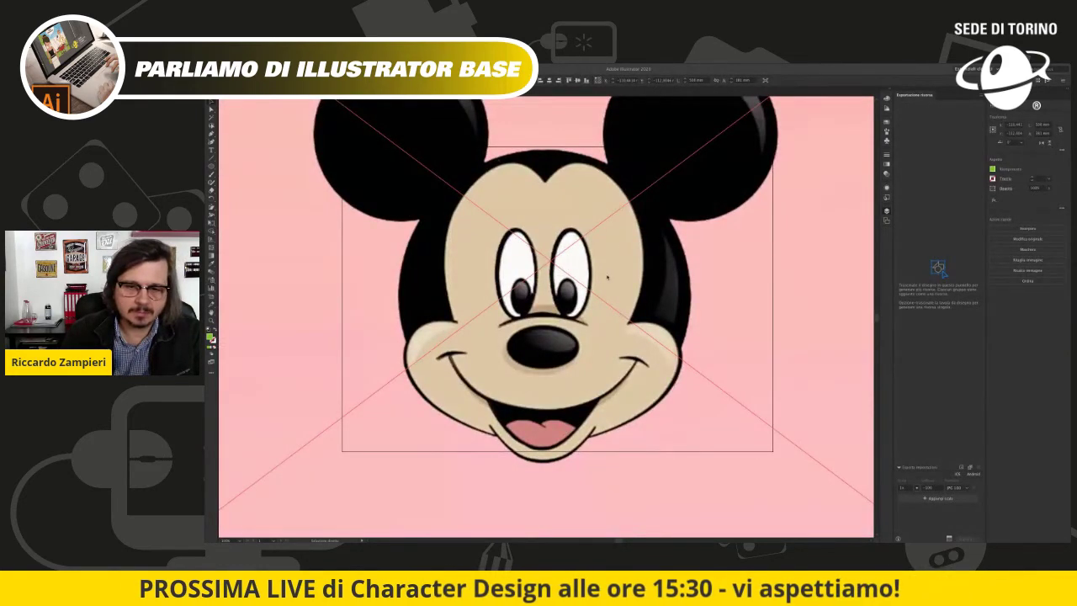
Step: Drop the Mickey image at a small size and move it to the artboard centre
{"action": "key", "text": "ctrl+minus"}
{"action": "key", "text": "ctrl+minus"}
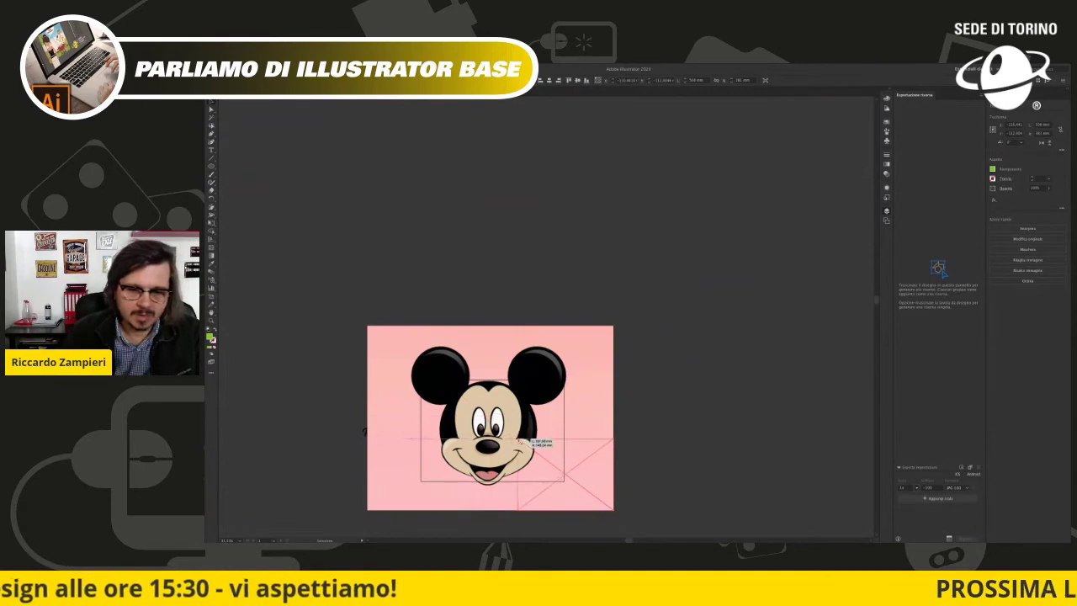
{"action": "left_click_drag", "start_coordinate": [366, 326], "coordinate": [544, 462]}
{"action": "mouse_move", "coordinate": [599, 494]}
{"action": "left_mouse_down"}
{"action": "mouse_move", "coordinate": [525, 443]}
{"action": "mouse_move", "coordinate": [661, 277]}
{"action": "left_mouse_up"}
{"action": "key", "text": "ctrl+plus"}
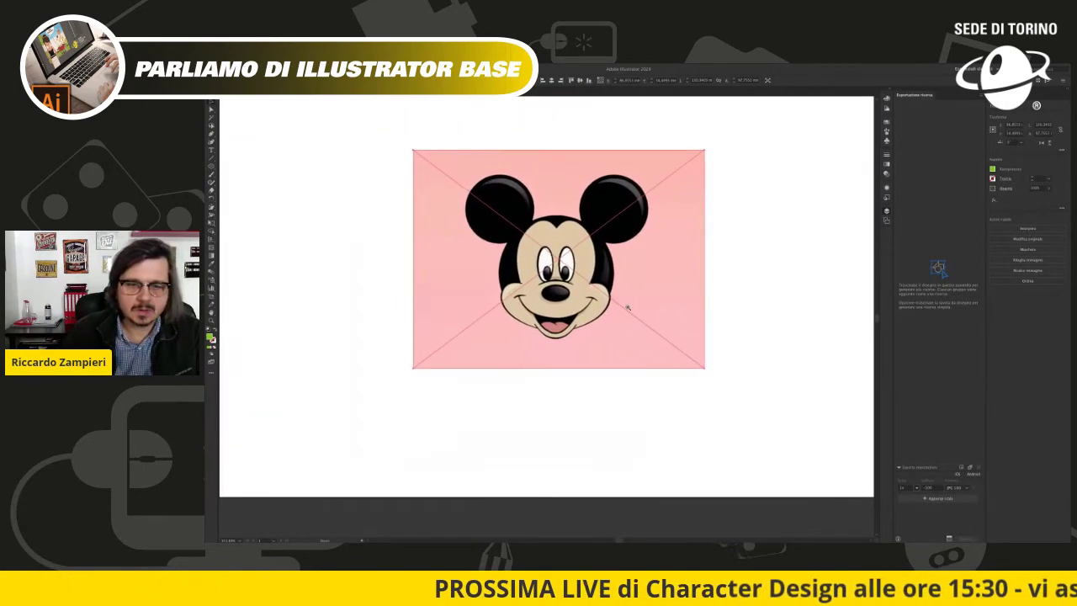
{"action": "key", "text": "ctrl+minus"}
Step: Test deleting the image and pasting the rocket sketch, then undo to restore Mickey and deselect
{"action": "left_click", "coordinate": [684, 252]}
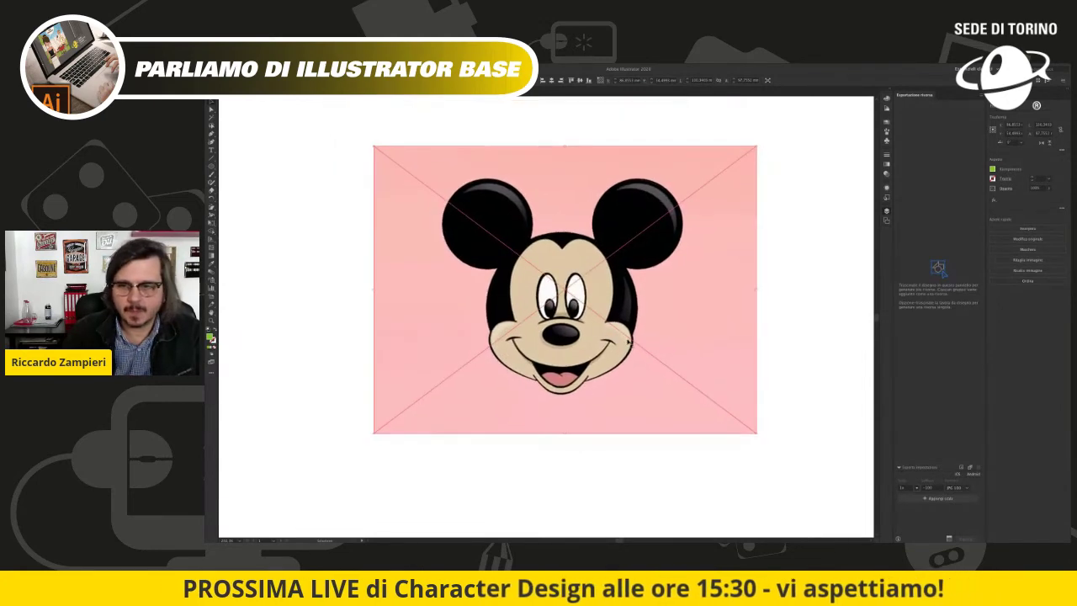
{"action": "key", "text": "Delete"}
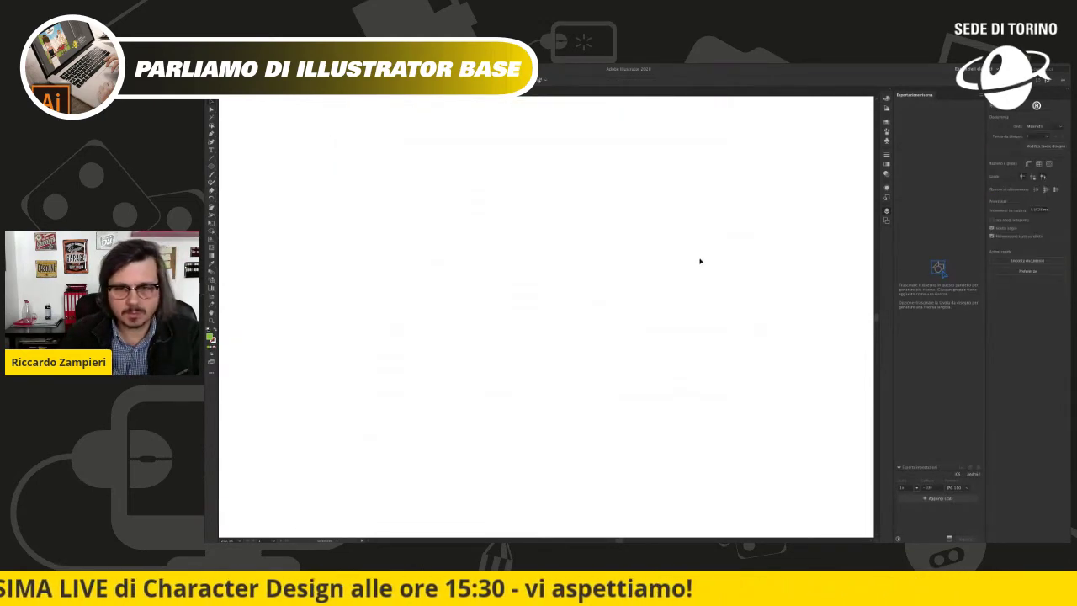
{"action": "key", "text": "ctrl+v"}
{"action": "left_click", "coordinate": [705, 253]}
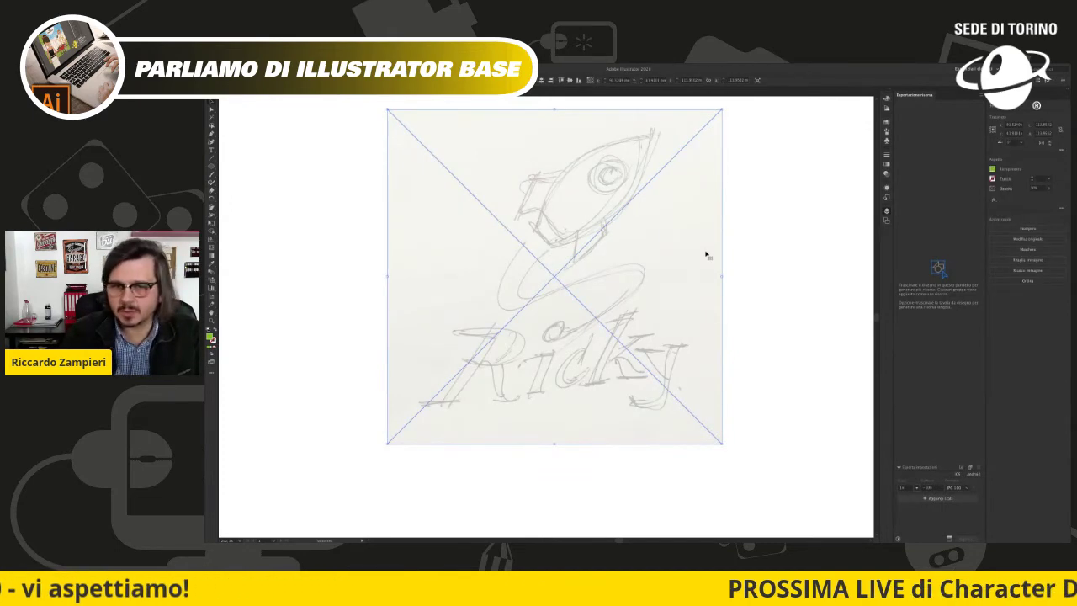
{"action": "key", "text": "Delete"}
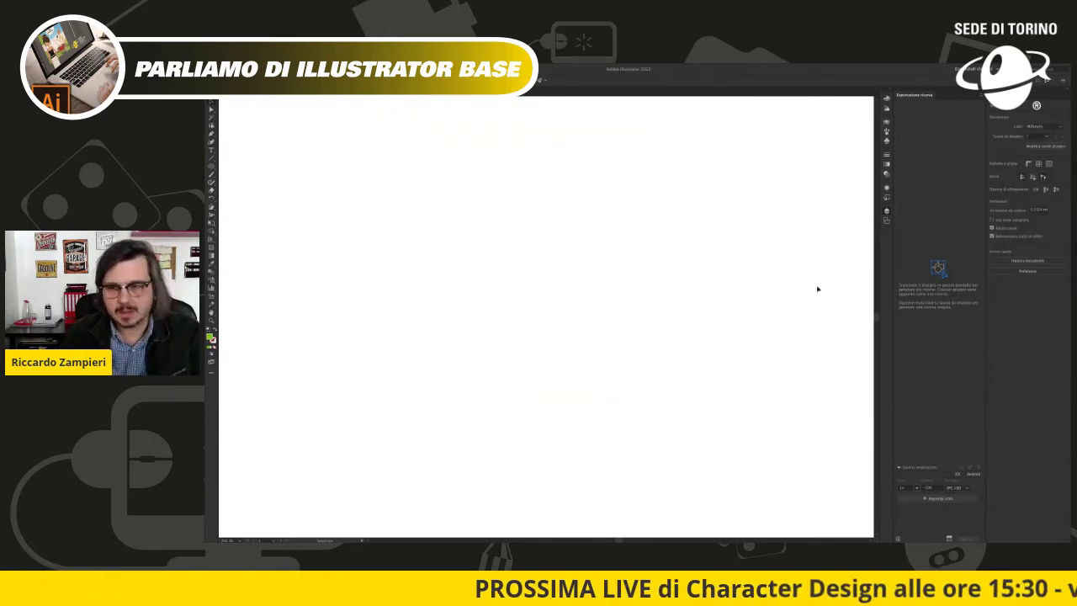
{"action": "key", "text": "ctrl+z"}
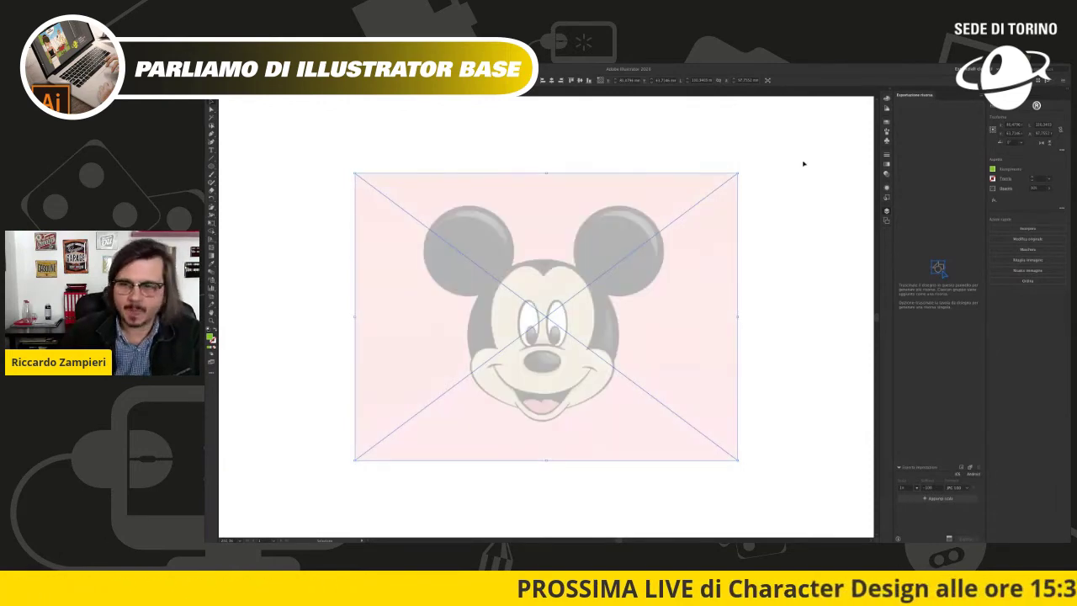
{"action": "left_click", "coordinate": [812, 229]}
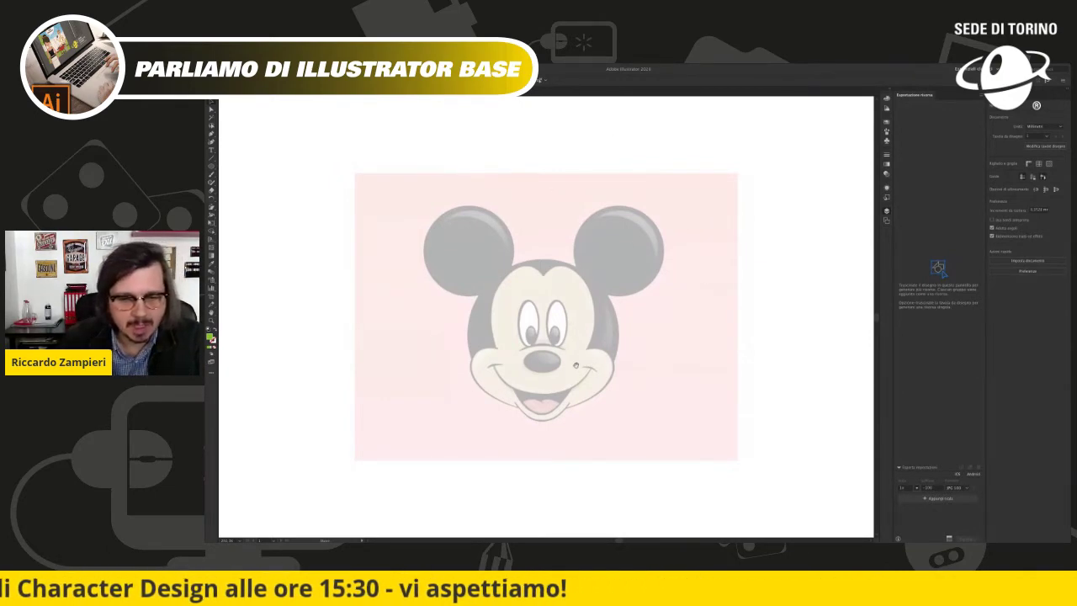
Step: Zoom in close on the faded Mickey reference, ready for tracing with ellipses
{"action": "scroll", "coordinate": [589, 349], "scroll_direction": "up", "scroll_amount": 2}
{"action": "scroll", "coordinate": [596, 330], "scroll_direction": "up", "scroll_amount": 1}
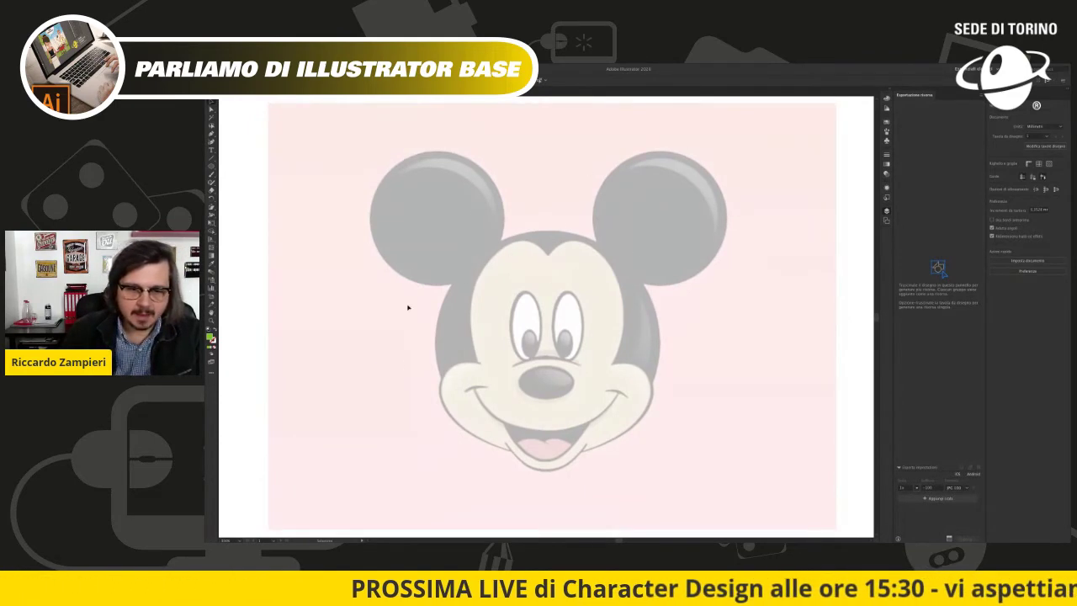
{"action": "left_click", "coordinate": [631, 219]}
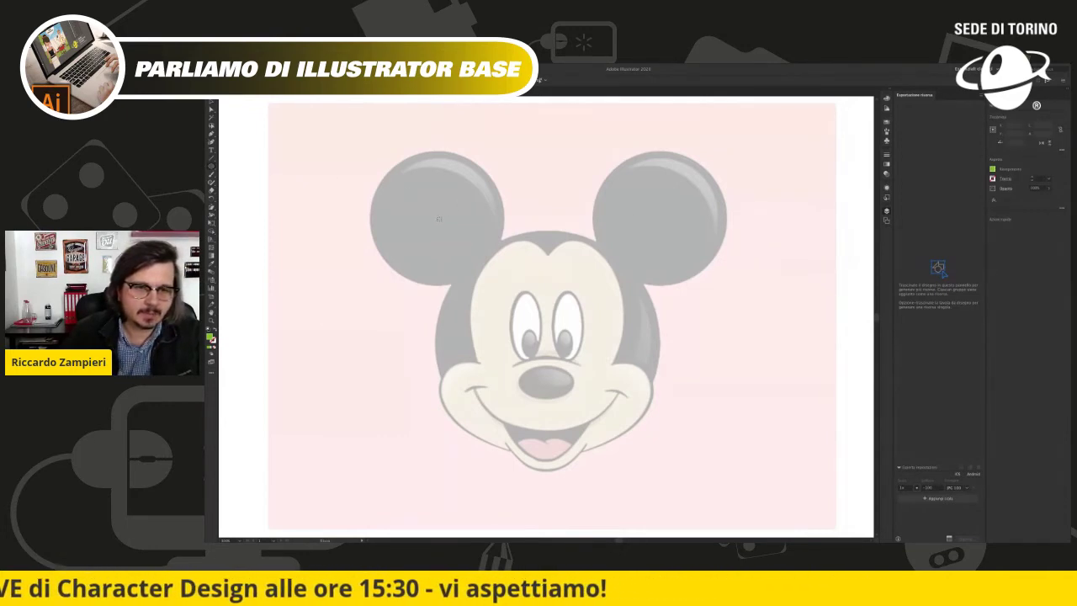
Step: Trace Mickey's left ear with an unfilled pink-outlined circle and copy it onto the right ear
{"action": "left_click_drag", "start_coordinate": [439, 219], "coordinate": [369, 165]}
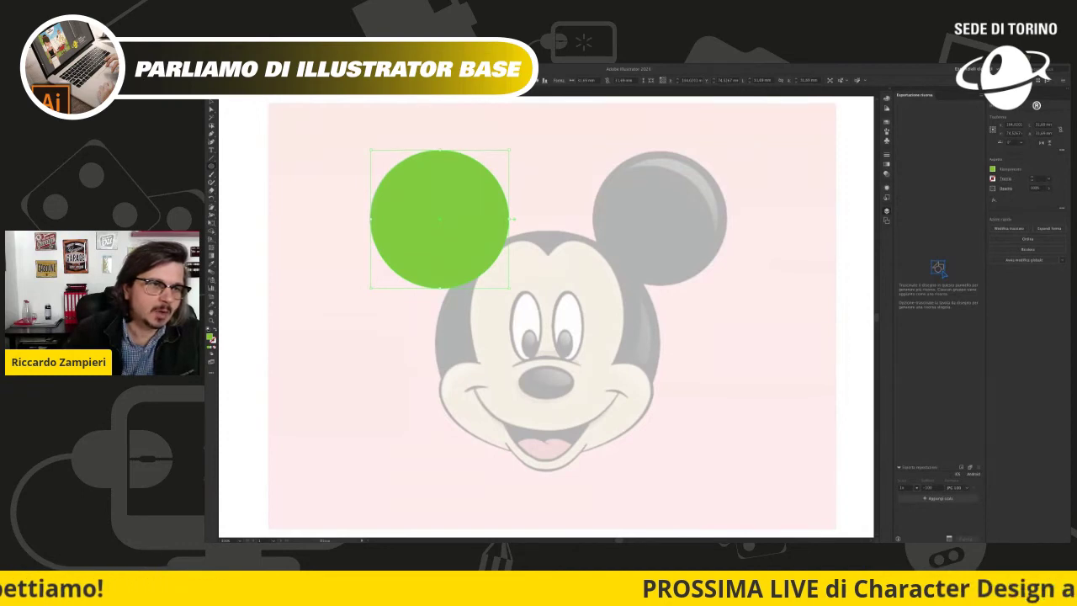
{"action": "left_click", "coordinate": [993, 178]}
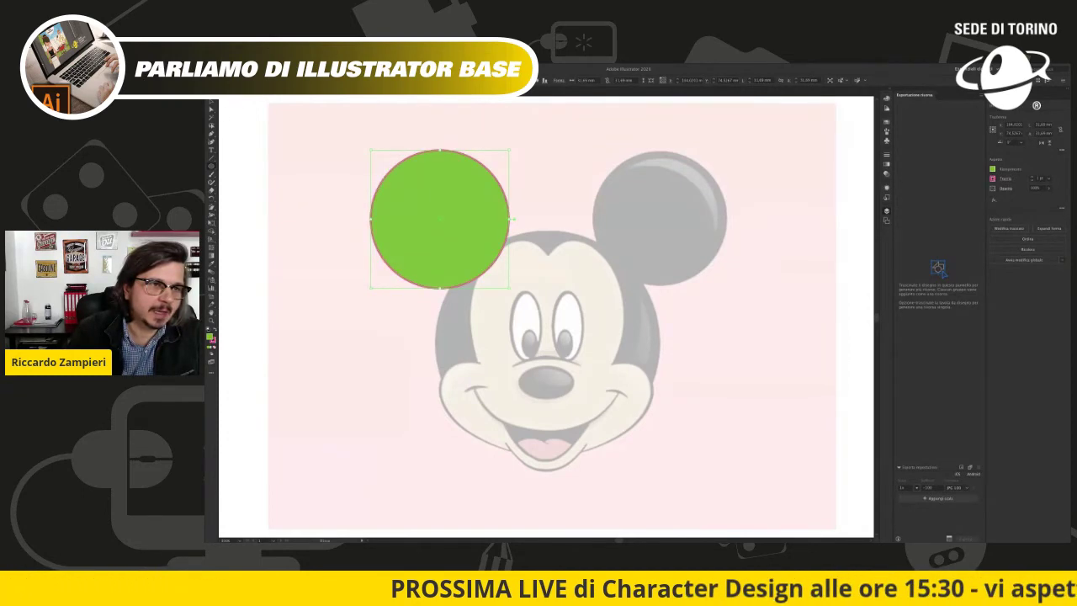
{"action": "key", "text": "slash"}
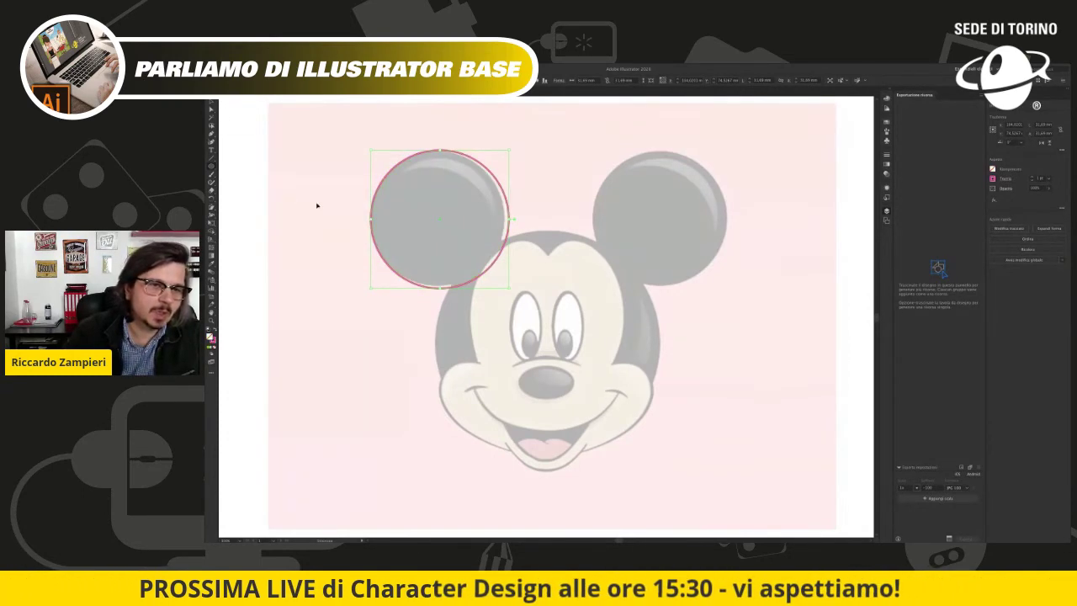
{"action": "left_click_drag", "start_coordinate": [508, 288], "coordinate": [511, 281]}
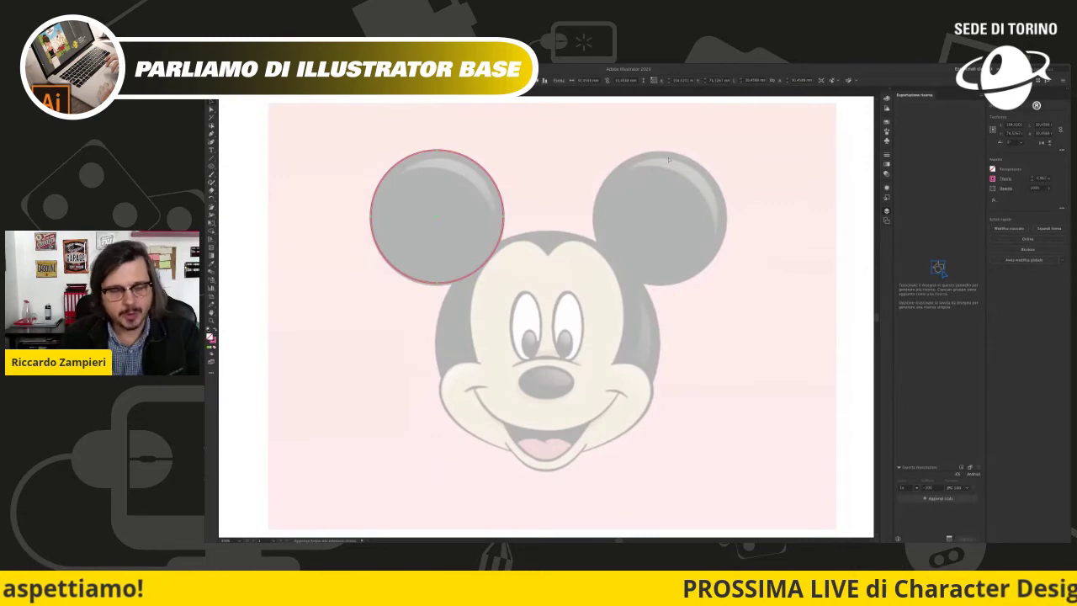
{"action": "left_click_drag", "start_coordinate": [505, 222], "coordinate": [723, 261]}
{"action": "left_click", "coordinate": [733, 329]}
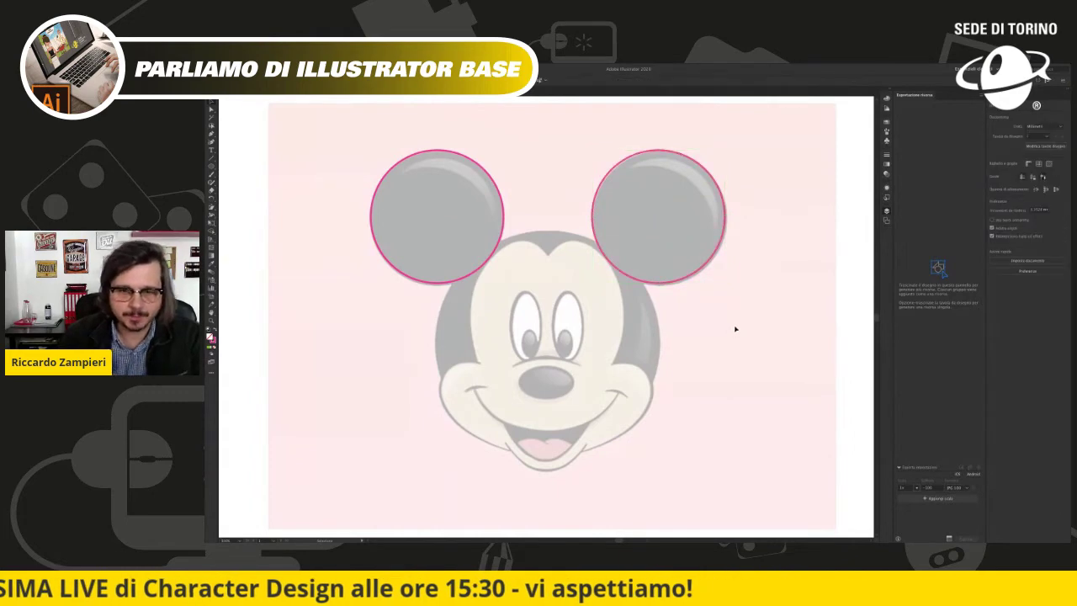
{"action": "scroll", "coordinate": [548, 337], "scroll_direction": "up", "scroll_amount": 2}
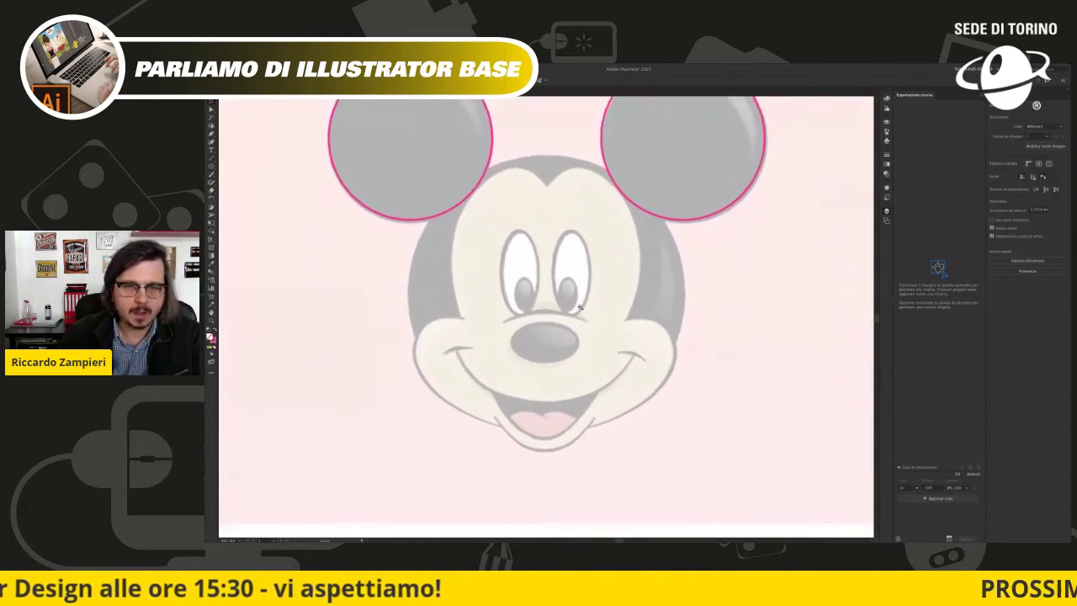
{"action": "scroll", "coordinate": [581, 310], "scroll_direction": "up", "scroll_amount": 1}
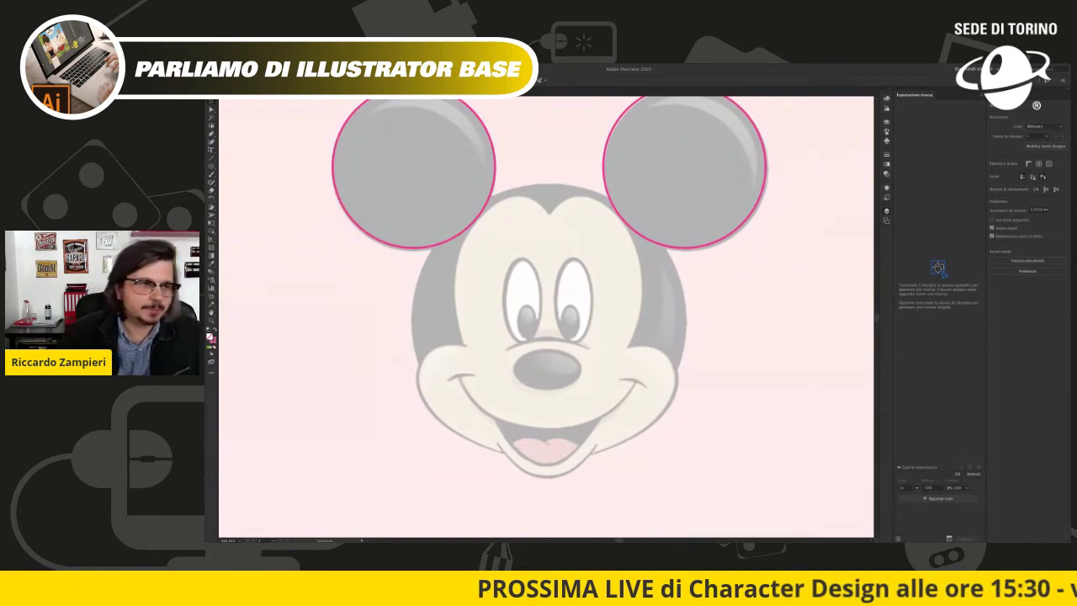
{"action": "key", "text": "l"}
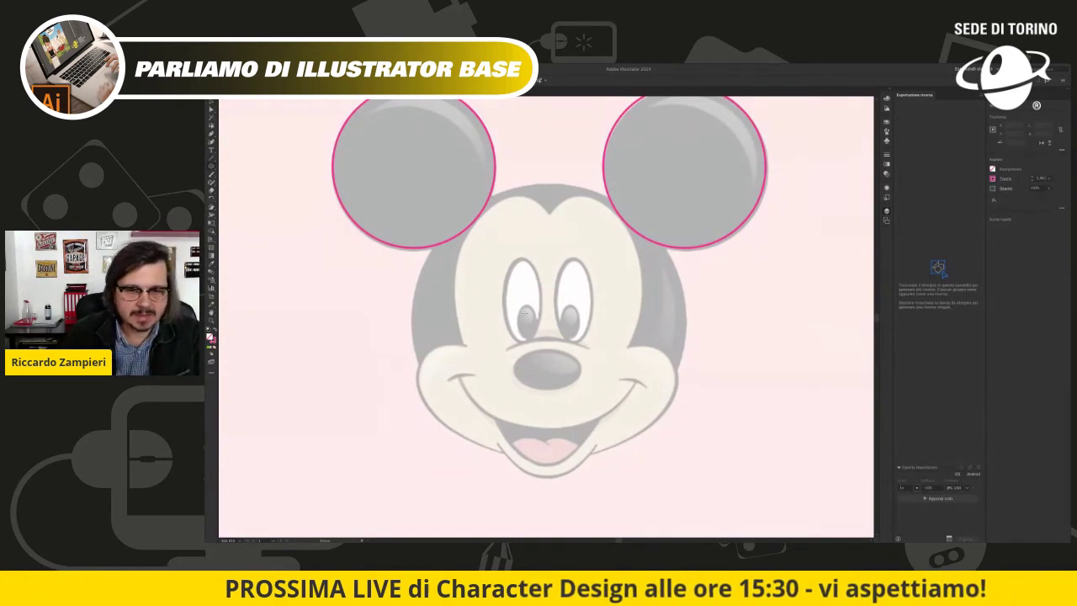
Step: Trace Mickey's left pupil with an ellipse and add a small highlight ellipse inside it
{"action": "left_click_drag", "start_coordinate": [524, 310], "coordinate": [535, 335]}
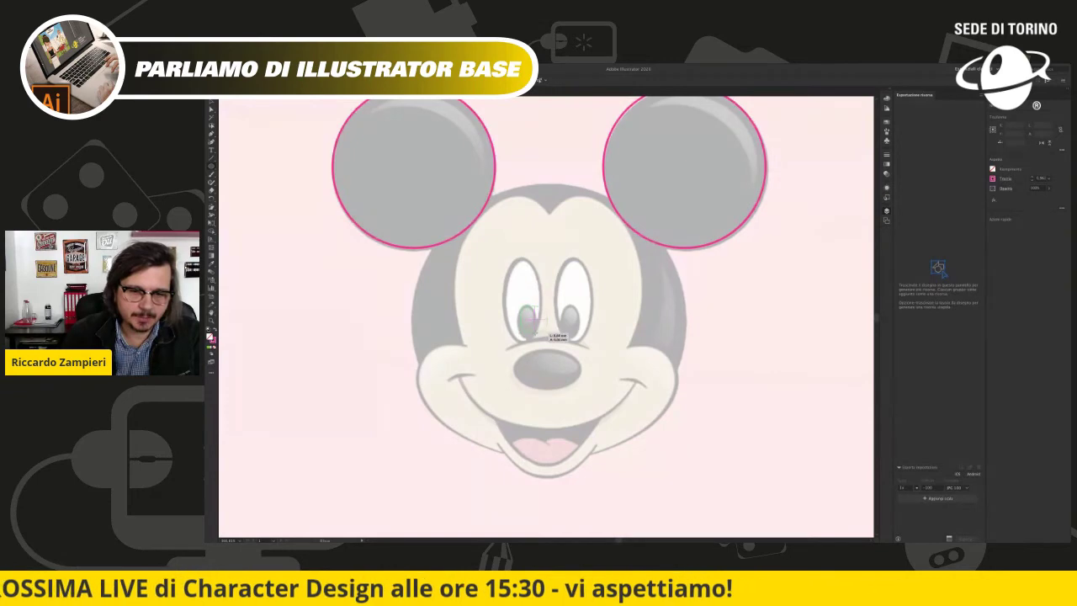
{"action": "left_click_drag", "start_coordinate": [534, 333], "coordinate": [533, 334]}
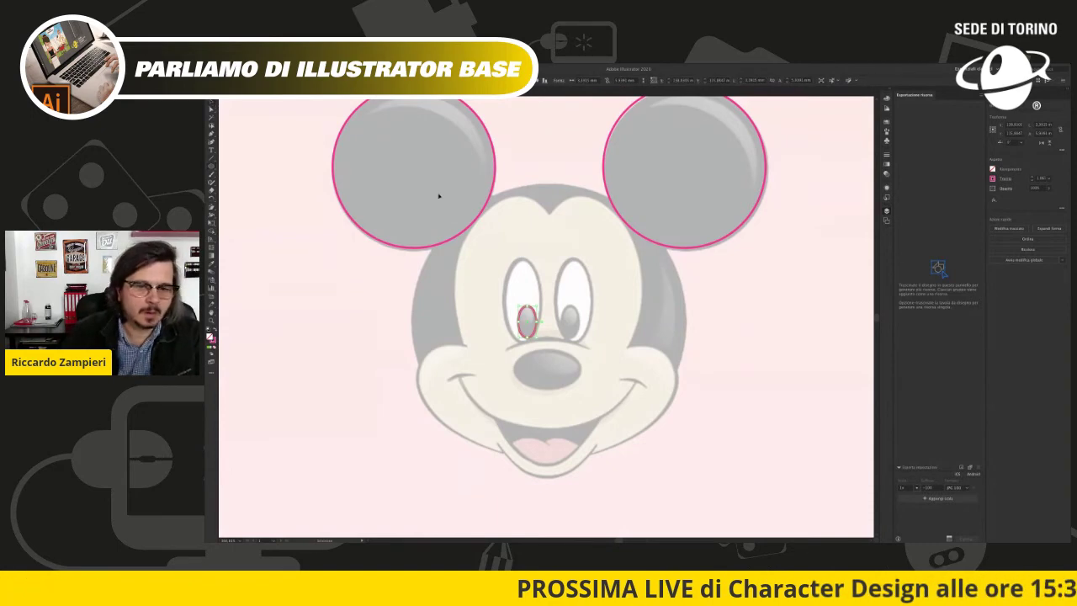
{"action": "scroll", "coordinate": [548, 344], "scroll_direction": "up", "scroll_amount": 1}
{"action": "scroll", "coordinate": [562, 340], "scroll_direction": "up", "scroll_amount": 1}
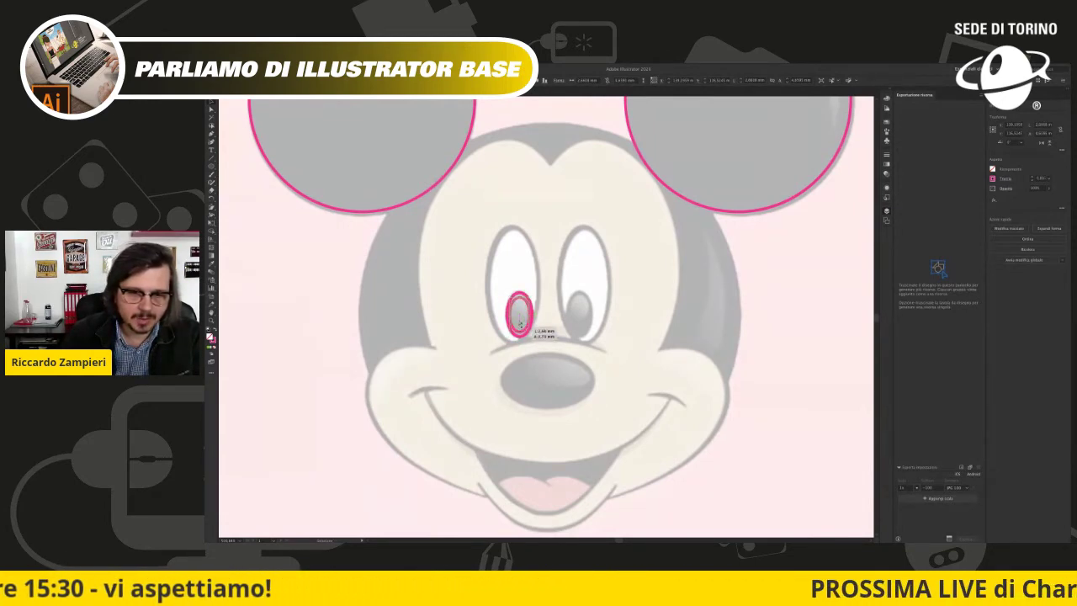
{"action": "left_click_drag", "start_coordinate": [511, 307], "coordinate": [518, 318]}
{"action": "key", "text": "ctrl+shift+a"}
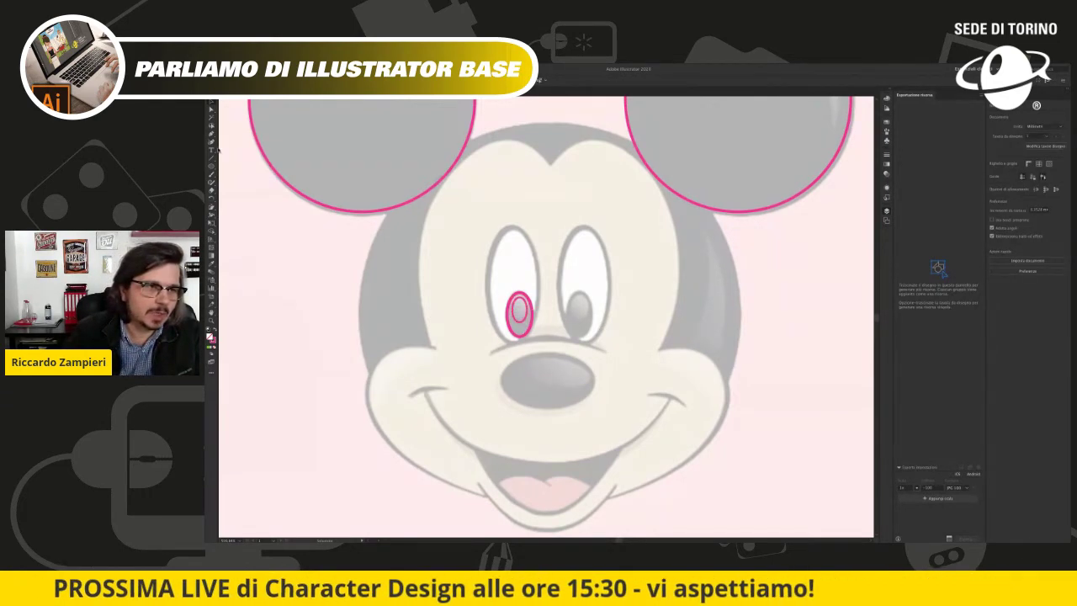
{"action": "left_click", "coordinate": [215, 170]}
Step: Draw a tall ellipse around Mickey's left eye and drag its handles to match the eye's edge
{"action": "left_click_drag", "start_coordinate": [515, 229], "coordinate": [486, 341]}
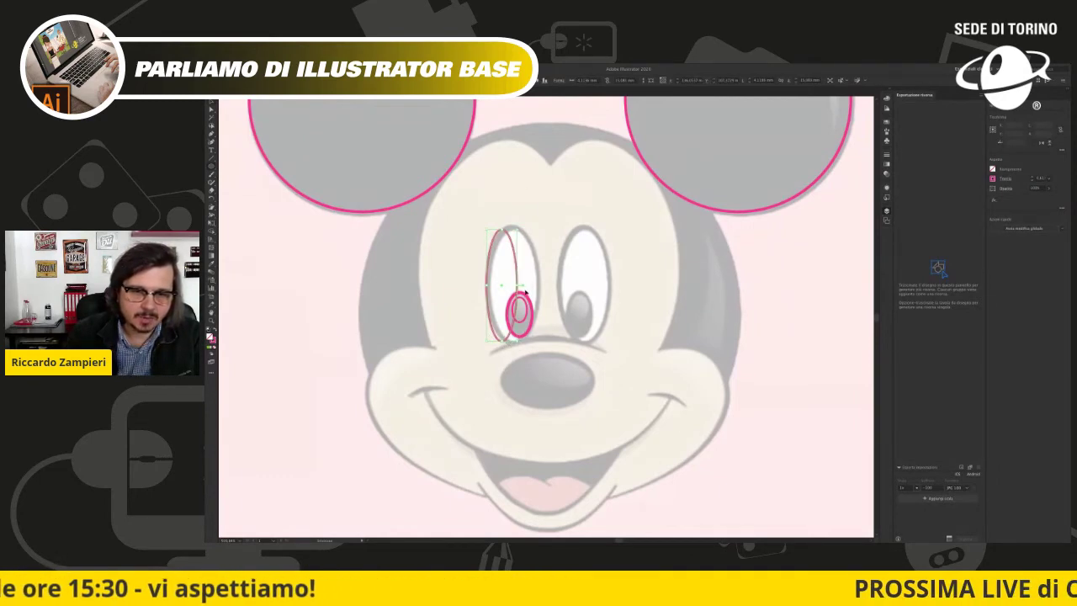
{"action": "left_click_drag", "start_coordinate": [535, 287], "coordinate": [492, 284]}
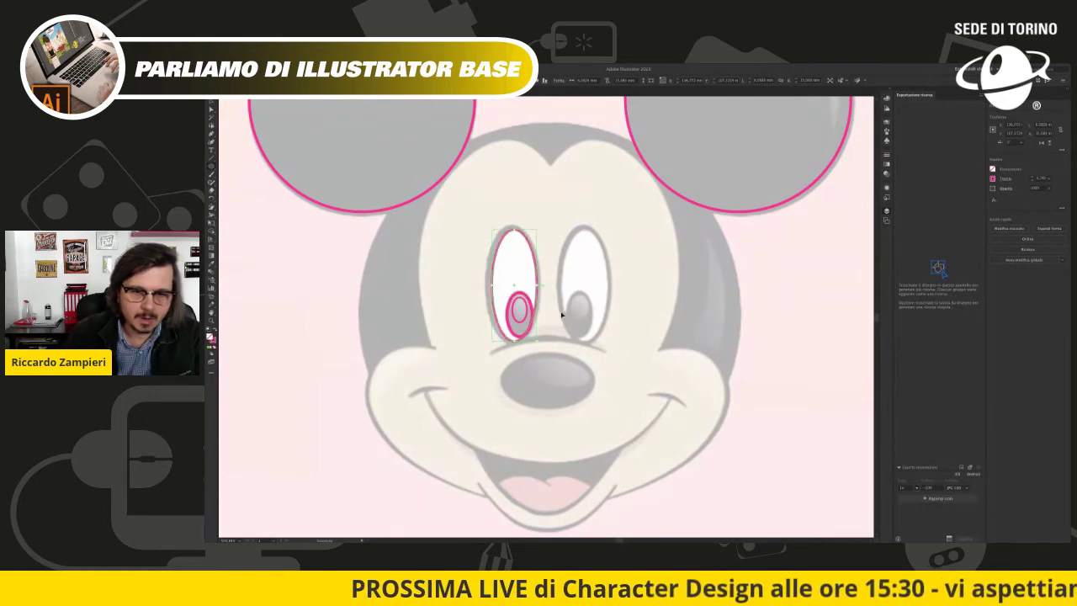
{"action": "scroll", "coordinate": [554, 328], "scroll_direction": "up", "scroll_amount": 1}
{"action": "scroll", "coordinate": [553, 328], "scroll_direction": "up", "scroll_amount": 1}
{"action": "left_click_drag", "start_coordinate": [554, 328], "coordinate": [581, 336]}
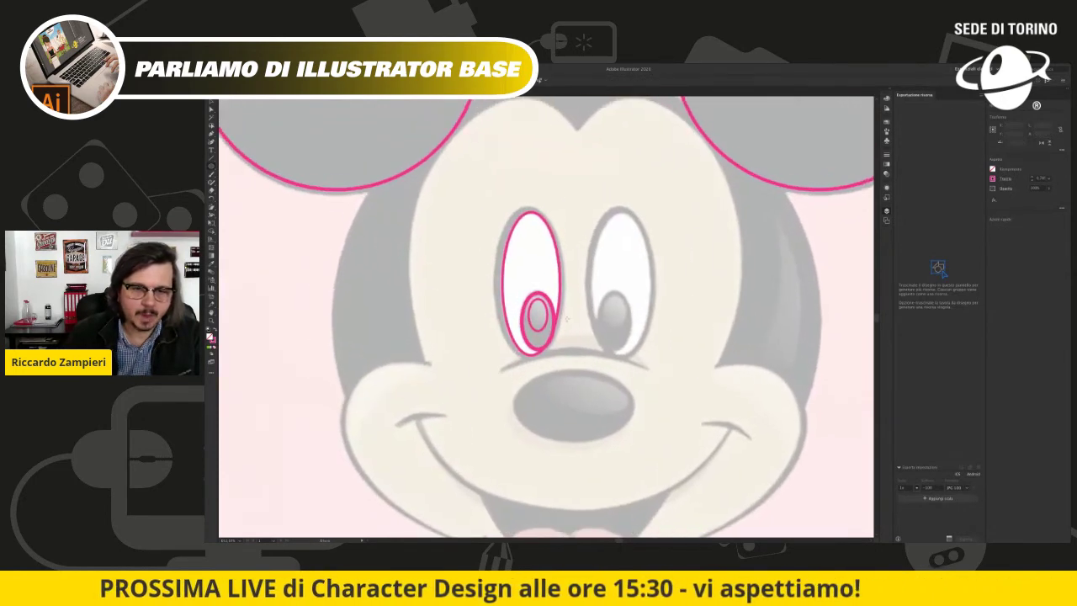
{"action": "left_click", "coordinate": [532, 356]}
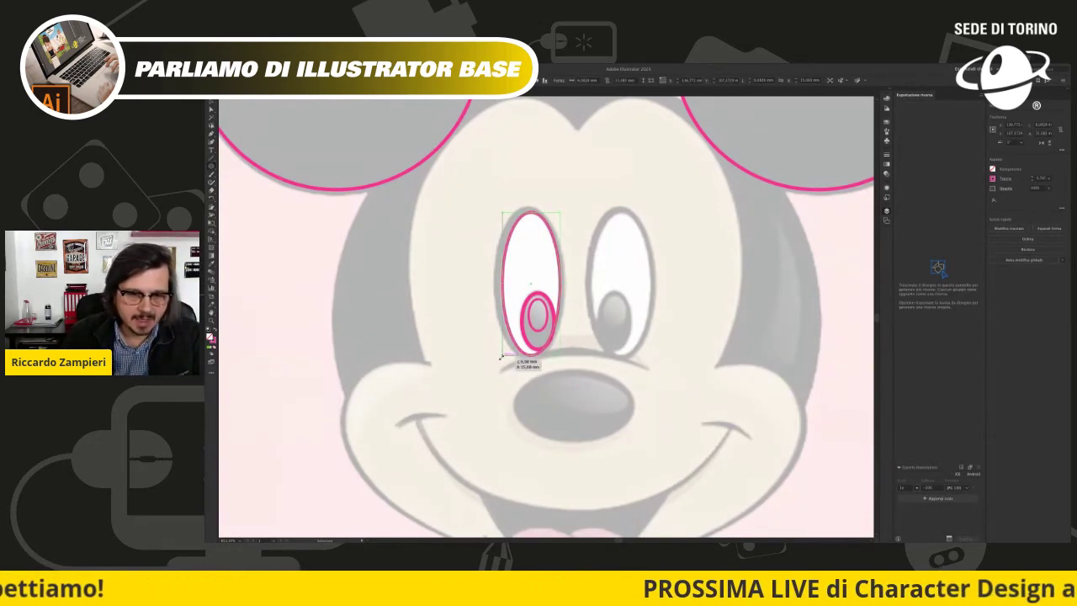
{"action": "left_click_drag", "start_coordinate": [501, 354], "coordinate": [496, 358]}
{"action": "left_click_drag", "start_coordinate": [528, 210], "coordinate": [528, 204]}
{"action": "left_click_drag", "start_coordinate": [497, 283], "coordinate": [493, 283]}
{"action": "left_click_drag", "start_coordinate": [561, 280], "coordinate": [565, 280]}
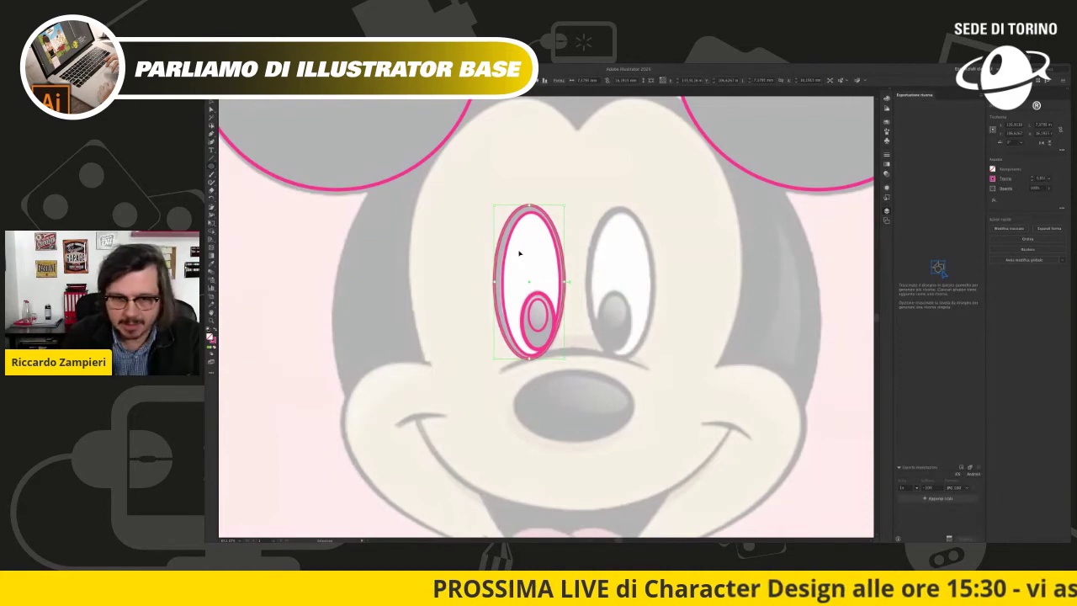
{"action": "left_click", "coordinate": [577, 204]}
Step: Select the small pupil ellipse inside the left eye and give it a gradient fill
{"action": "left_click", "coordinate": [542, 294]}
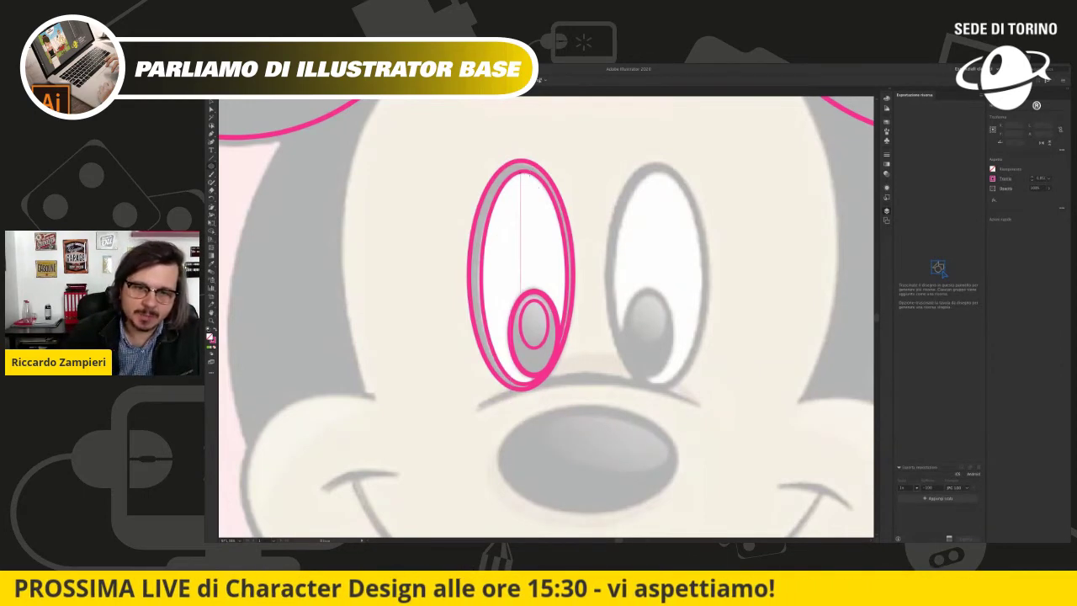
{"action": "left_click", "coordinate": [389, 168]}
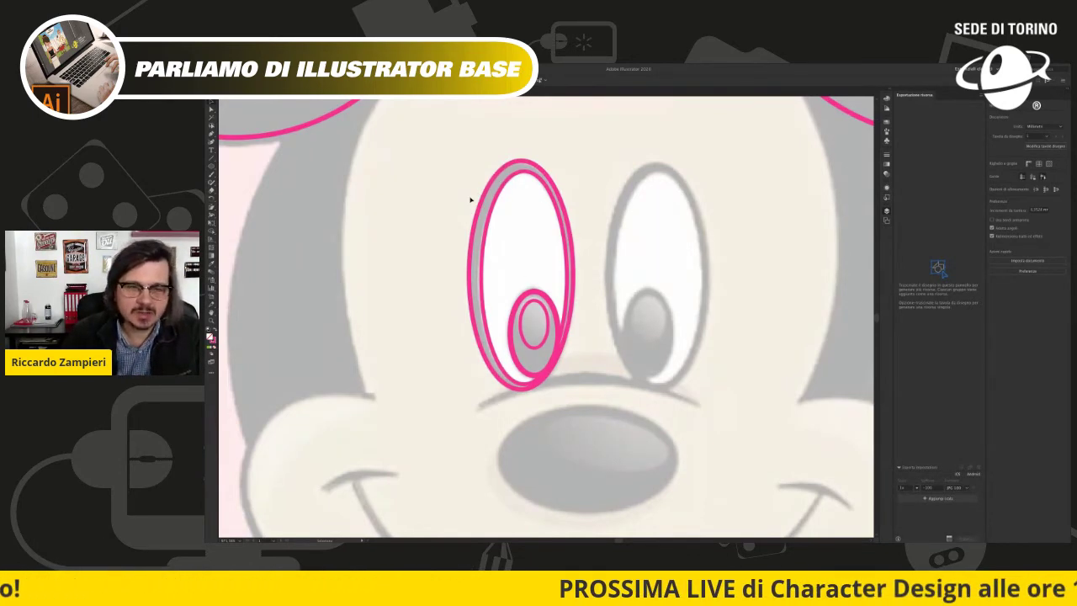
{"action": "left_click", "coordinate": [538, 340]}
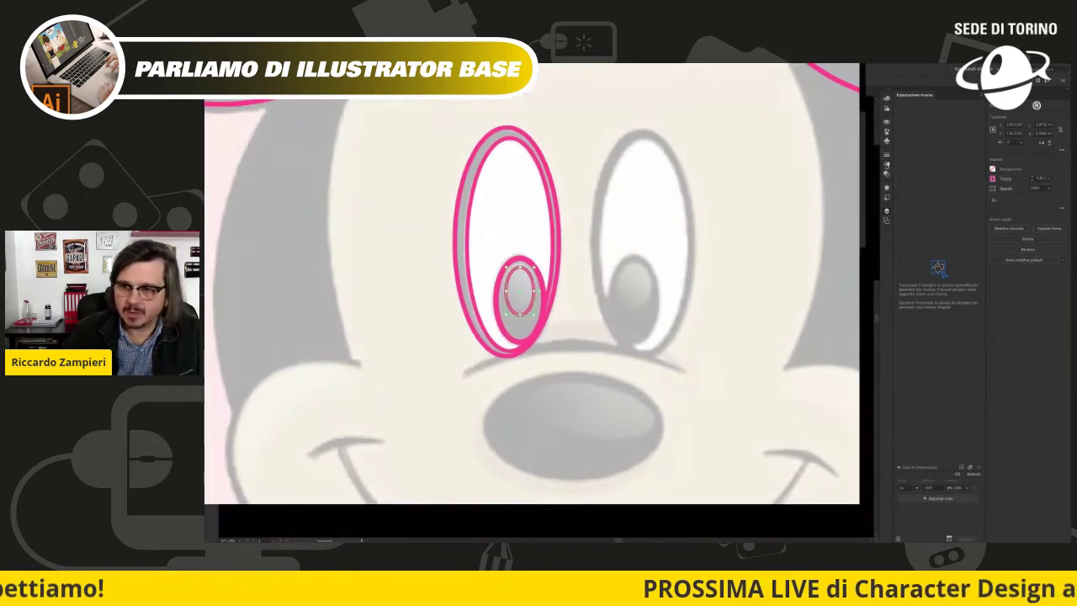
{"action": "key", "text": "period"}
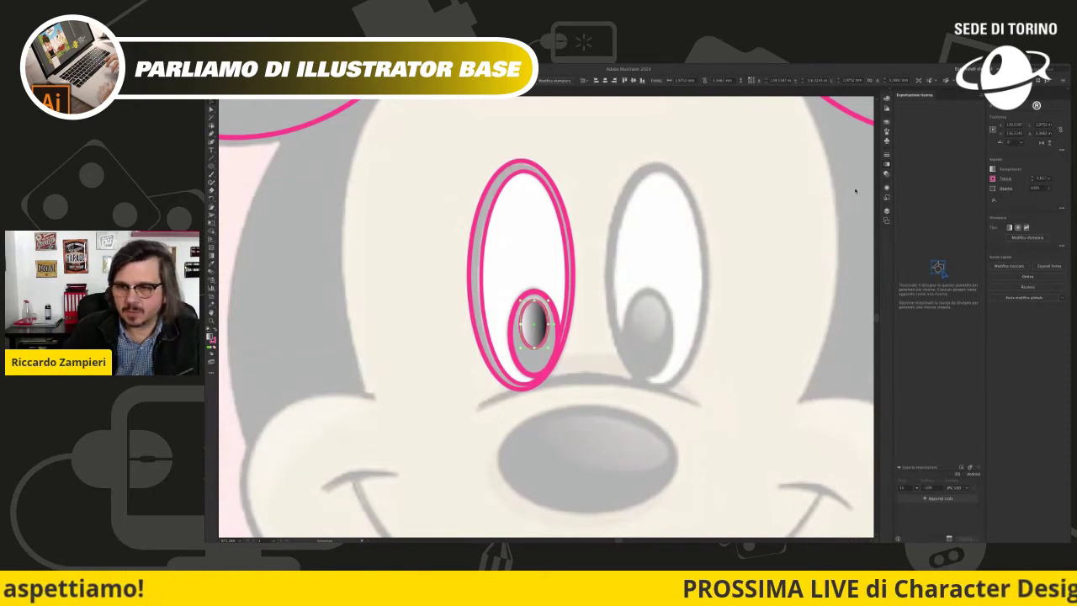
Step: Set the pupil gradient light at top and dark below, and remove its pink outline
{"action": "key", "text": "."}
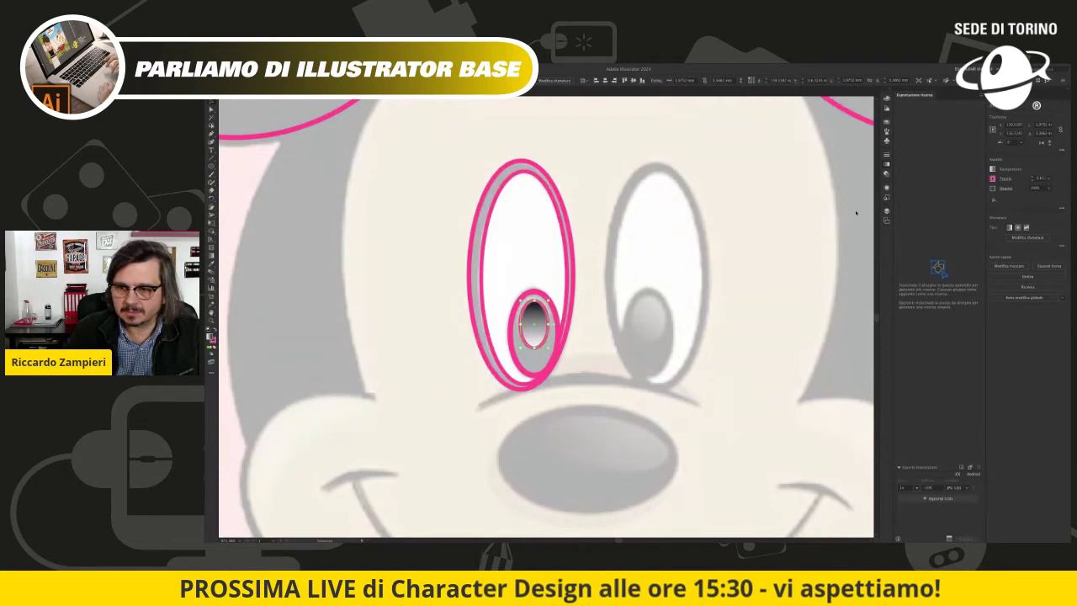
{"action": "key", "text": "ctrl+z"}
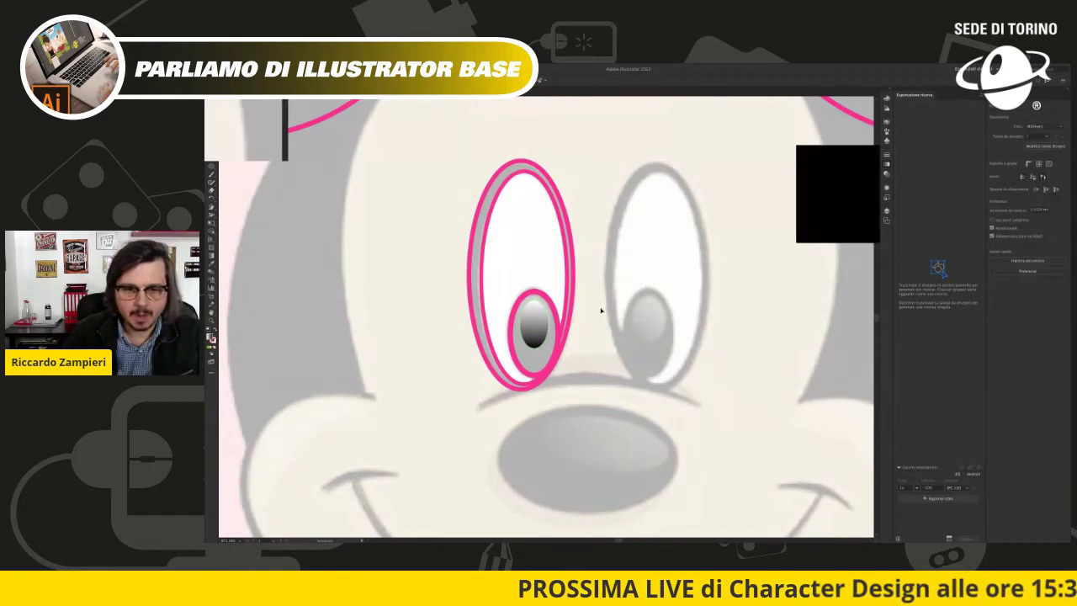
{"action": "key", "text": "v"}
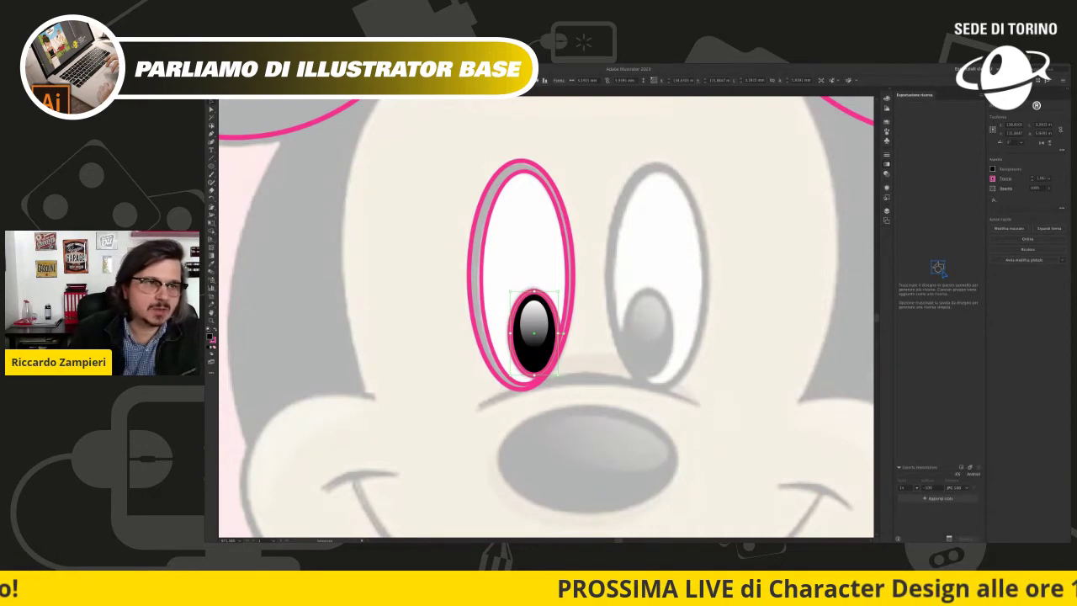
{"action": "key", "text": "slash"}
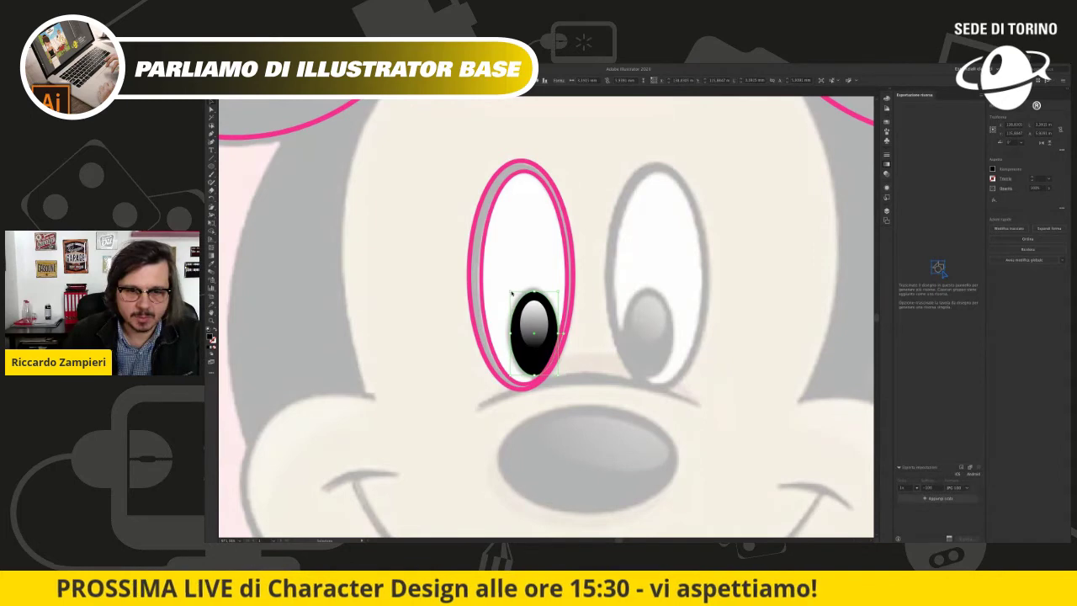
Step: Enlarge the gradient pupil slightly up, left and to the right
{"action": "left_click_drag", "start_coordinate": [512, 292], "coordinate": [506, 288]}
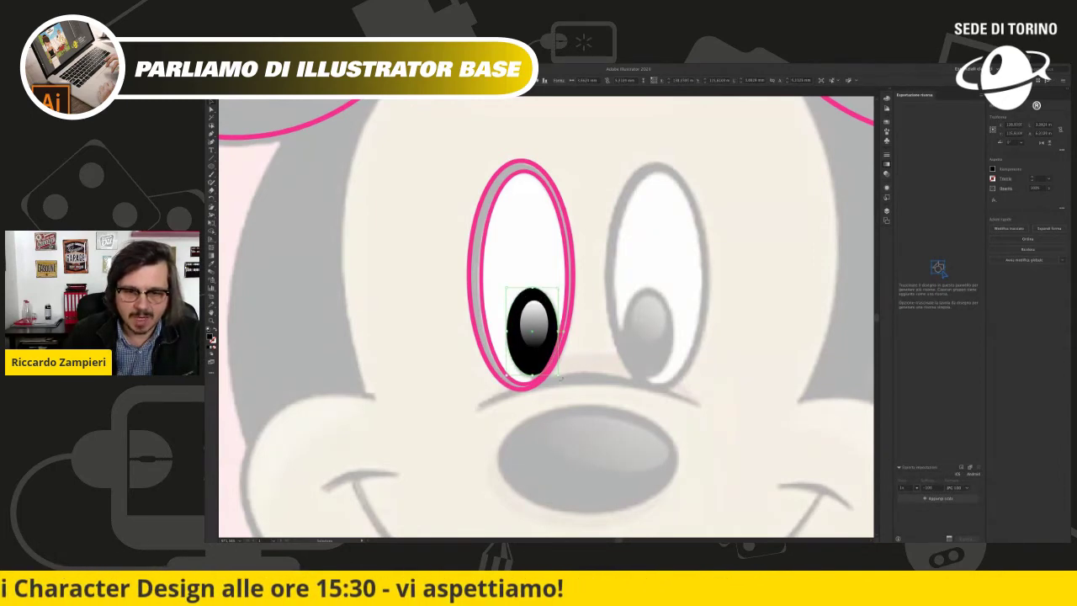
{"action": "left_click_drag", "start_coordinate": [558, 376], "coordinate": [567, 353]}
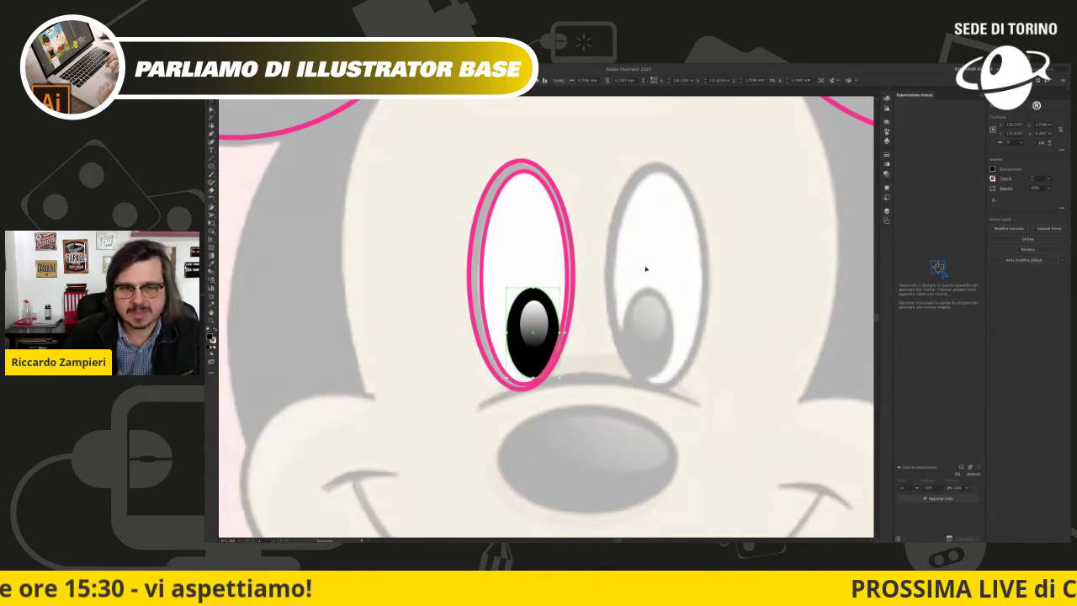
{"action": "left_click", "coordinate": [524, 179]}
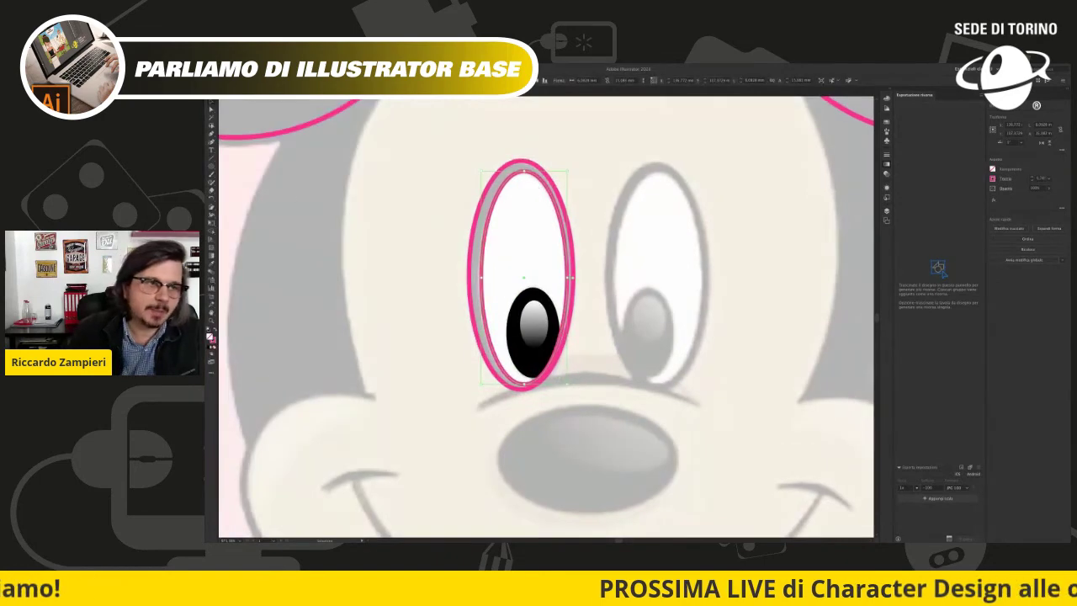
Step: Remove the white eye's outline and restack it so the pupil stays in front
{"action": "key", "text": "ctrl+shift+bracketright"}
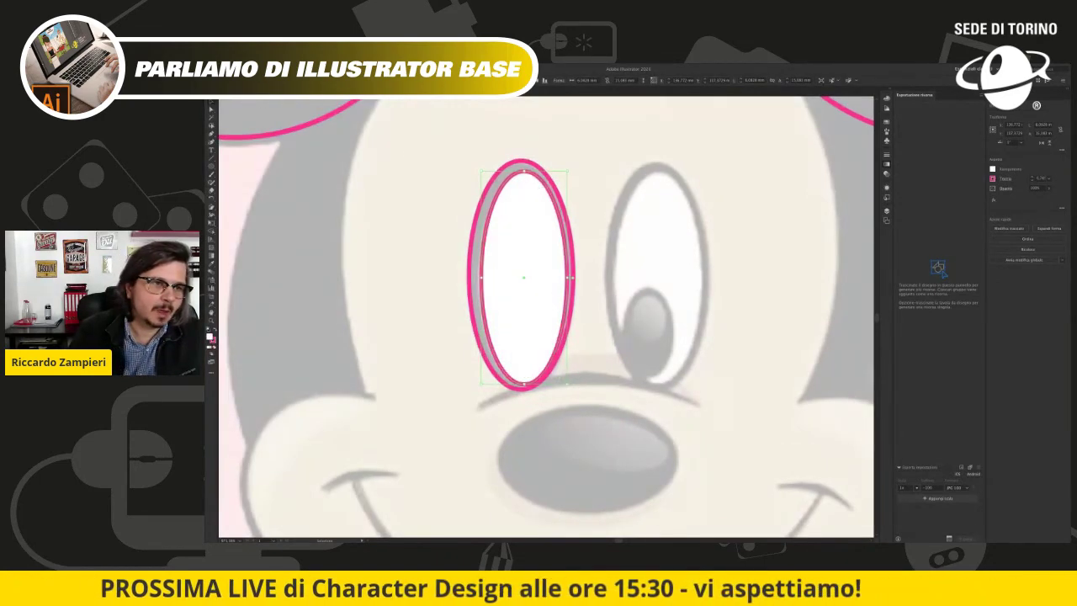
{"action": "key", "text": "slash"}
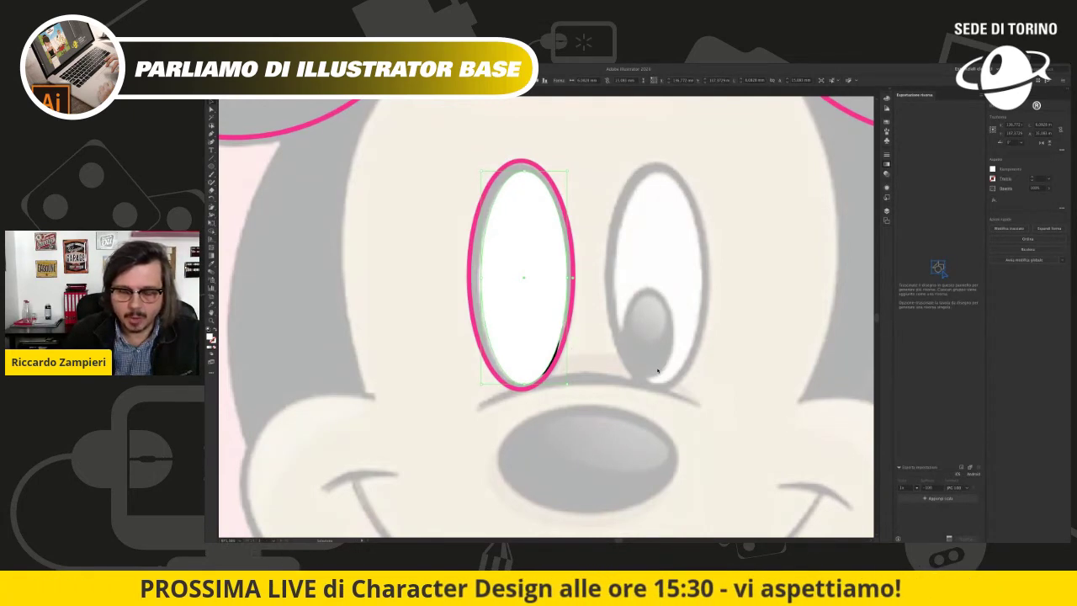
{"action": "key", "text": "ctrl+bracketleft"}
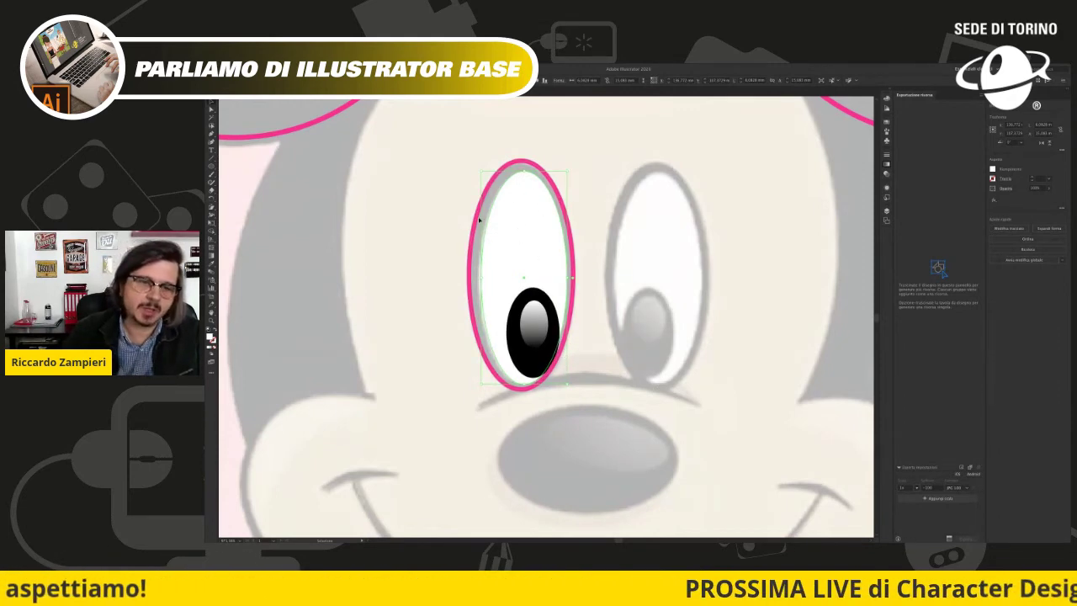
{"action": "left_click", "coordinate": [474, 249]}
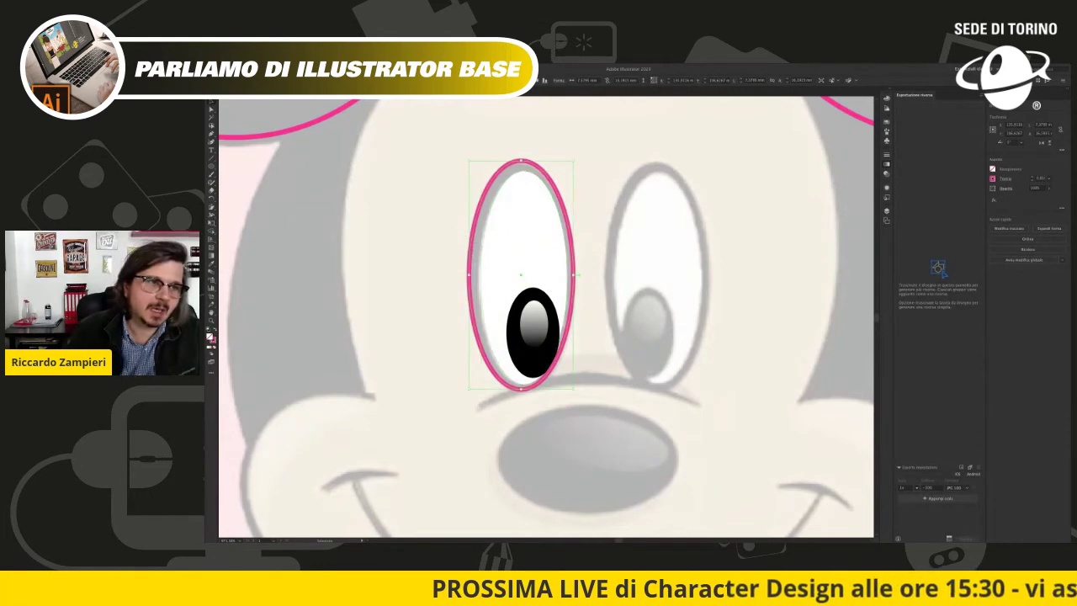
Step: Fill the outer eye ellipse black with no stroke and send it behind the eye and pupil
{"action": "left_click", "coordinate": [992, 168]}
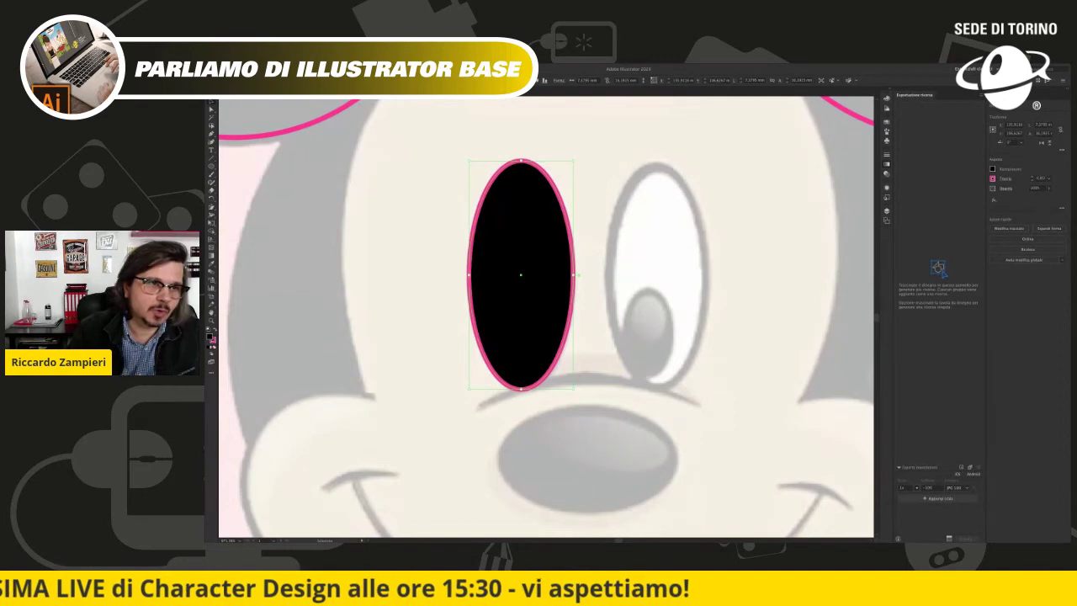
{"action": "key", "text": "/"}
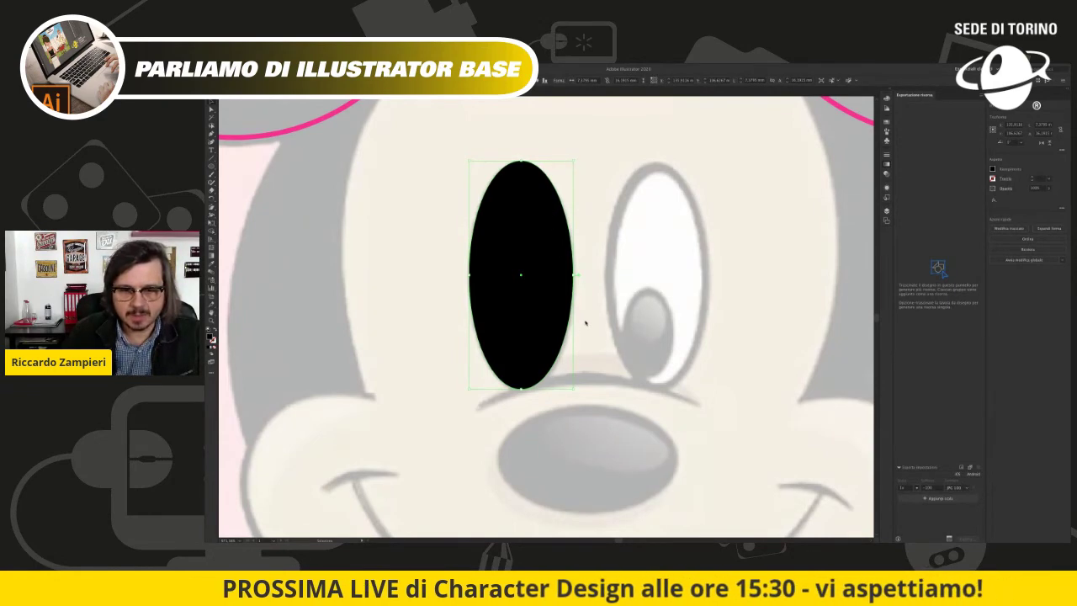
{"action": "key", "text": "ctrl+shift+bracketleft"}
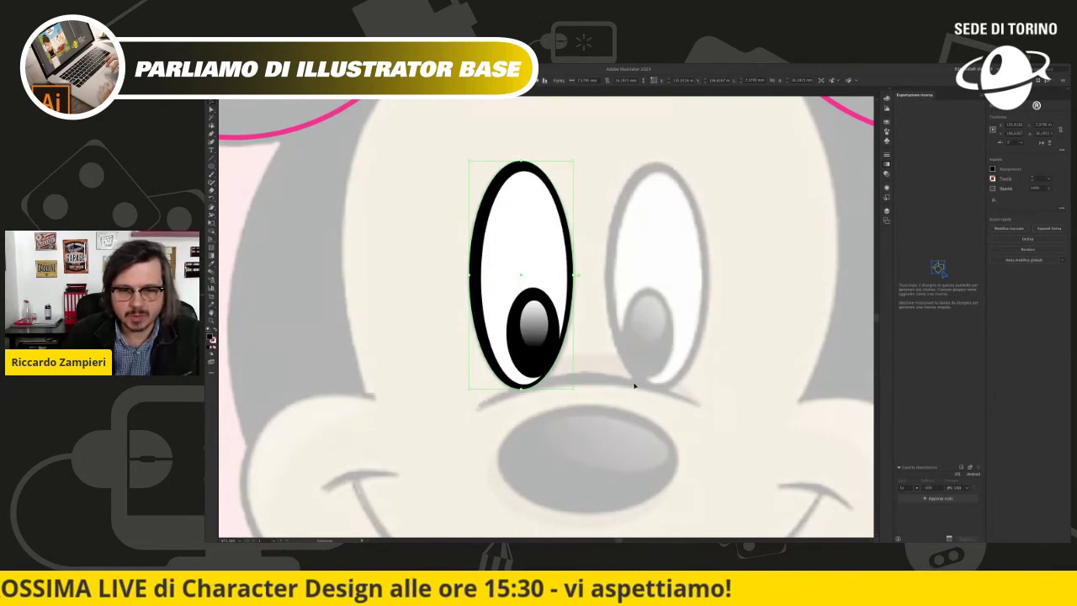
{"action": "left_click", "coordinate": [634, 386]}
{"action": "key", "text": "ctrl+minus"}
{"action": "key", "text": "ctrl+minus"}
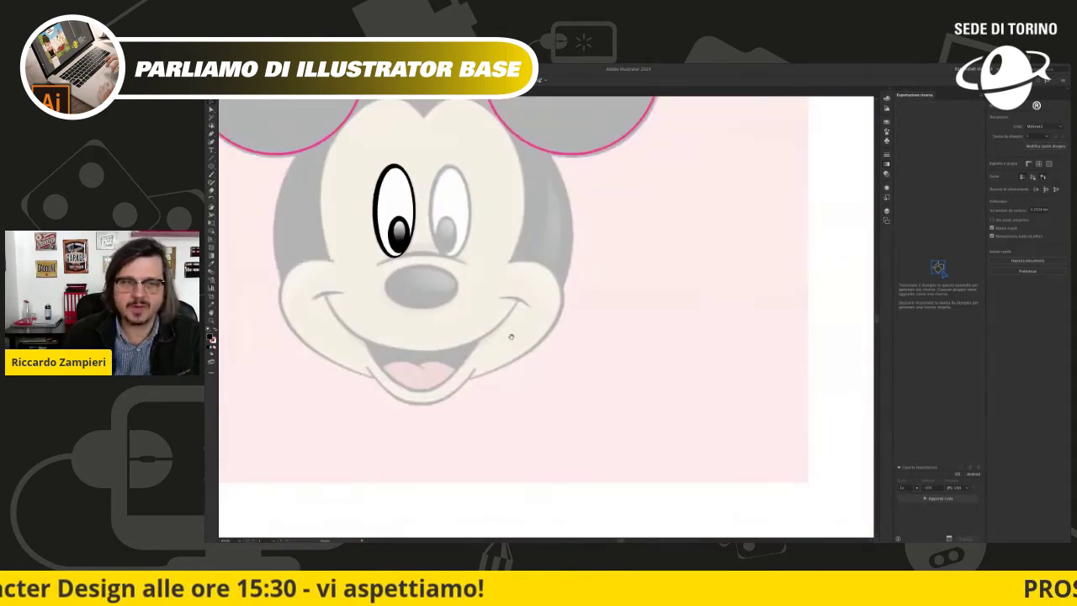
Step: Pan to frame the whole Mickey head and both ears, then select the left eye's shapes
{"action": "left_click_drag", "start_coordinate": [510, 336], "coordinate": [647, 392]}
{"action": "key", "text": "ctrl+a"}
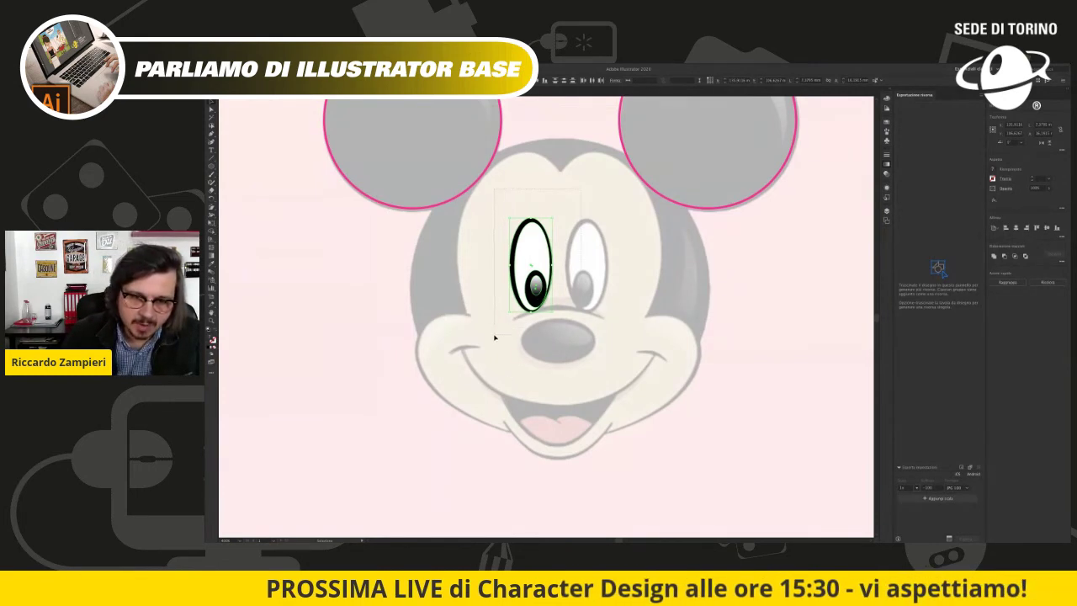
{"action": "key", "text": "a"}
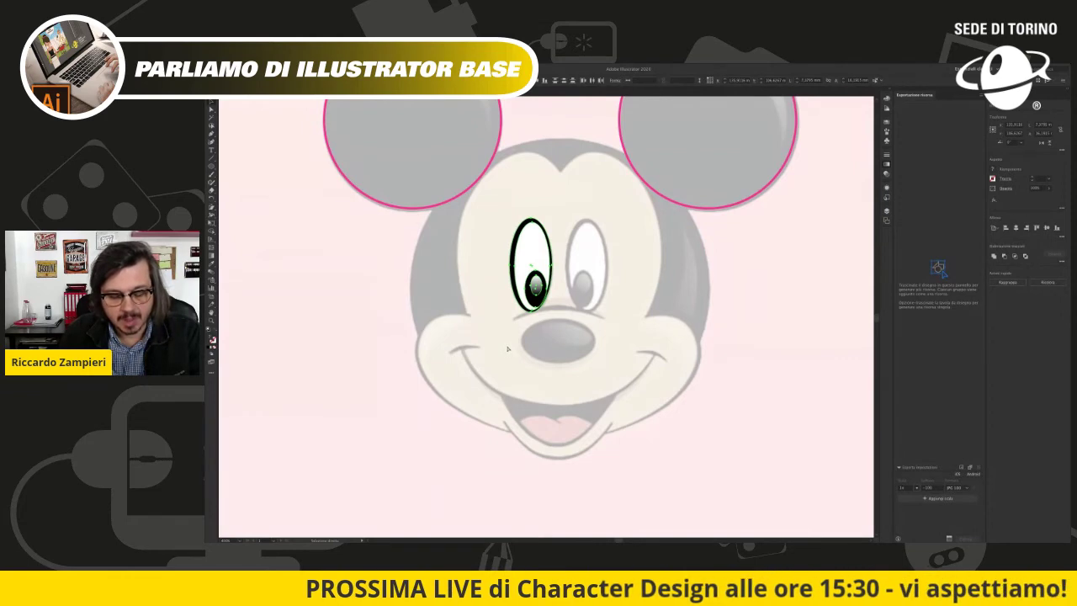
{"action": "key", "text": "v"}
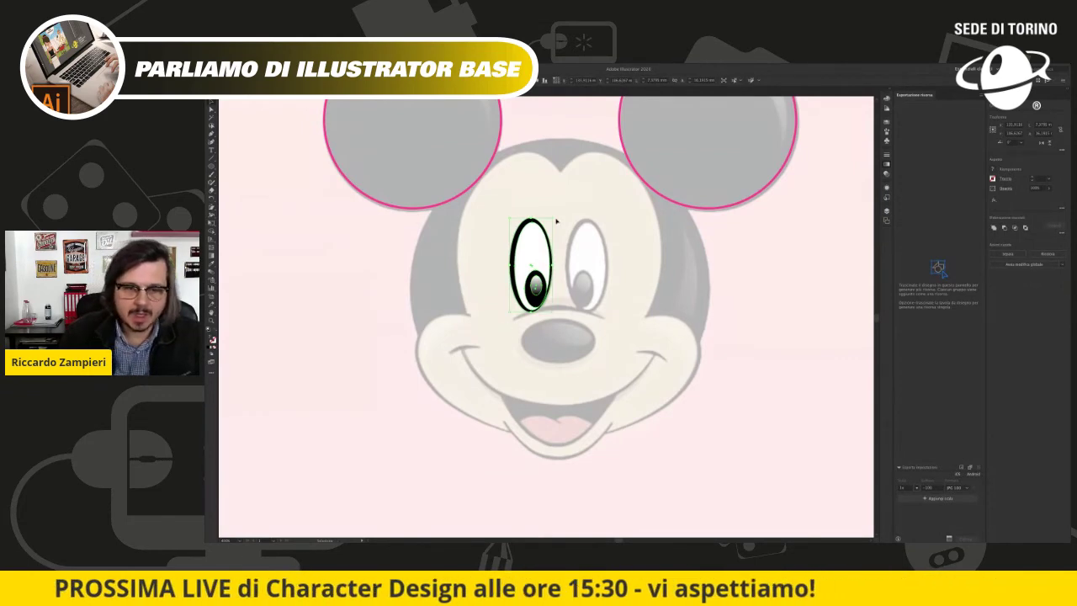
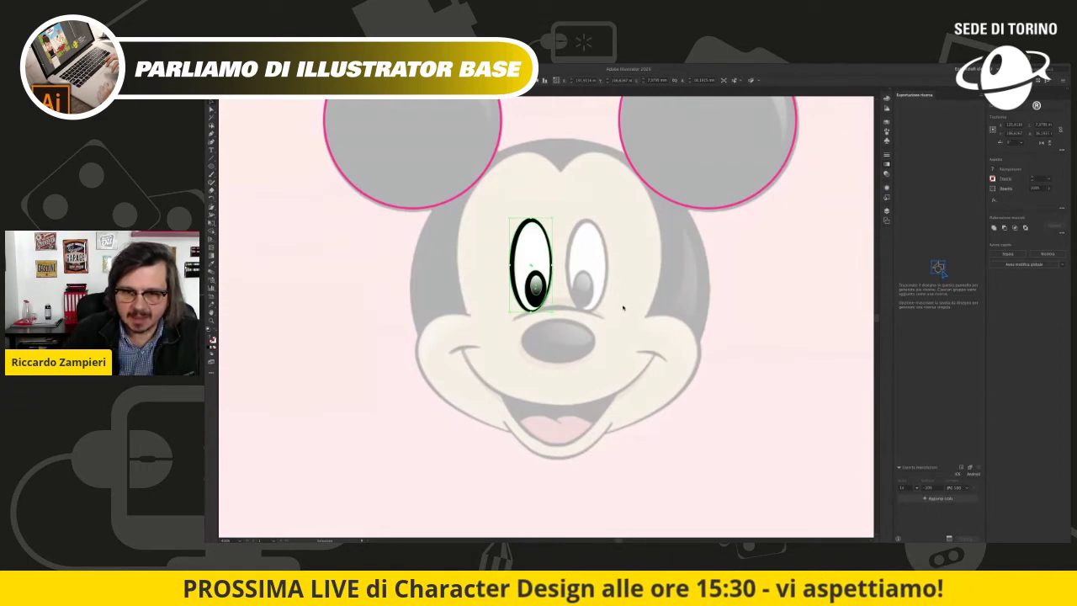
Step: Nudge the left pupil up-left, then copy the left eye onto the right eye
{"action": "key", "text": "Left"}
{"action": "key", "text": "Left"}
{"action": "key", "text": "Left"}
{"action": "key", "text": "Up"}
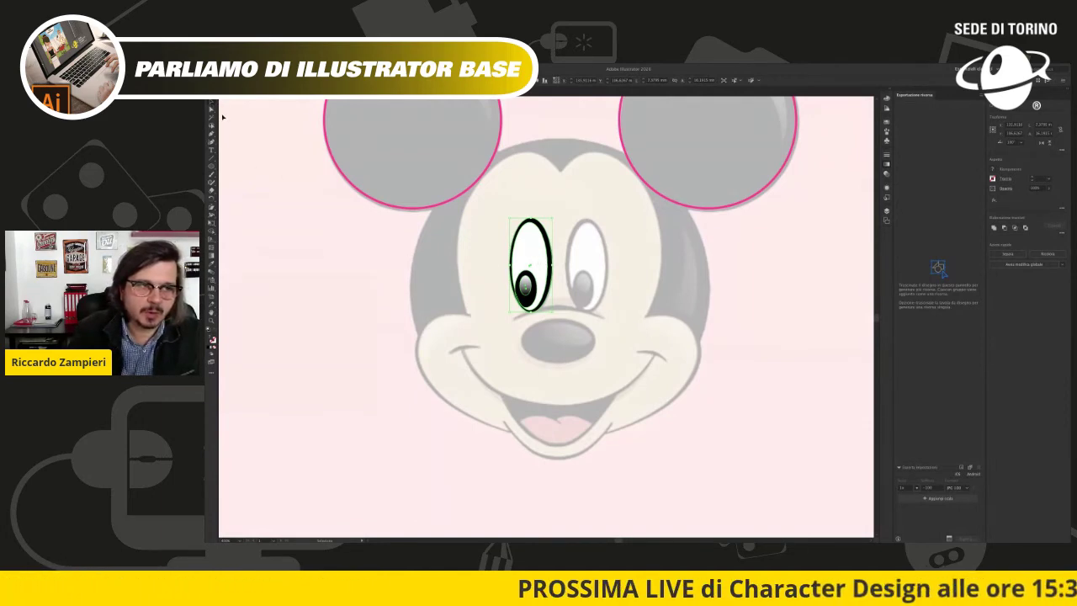
{"action": "left_click_drag", "start_coordinate": [545, 251], "coordinate": [596, 256]}
{"action": "left_click", "coordinate": [719, 300]}
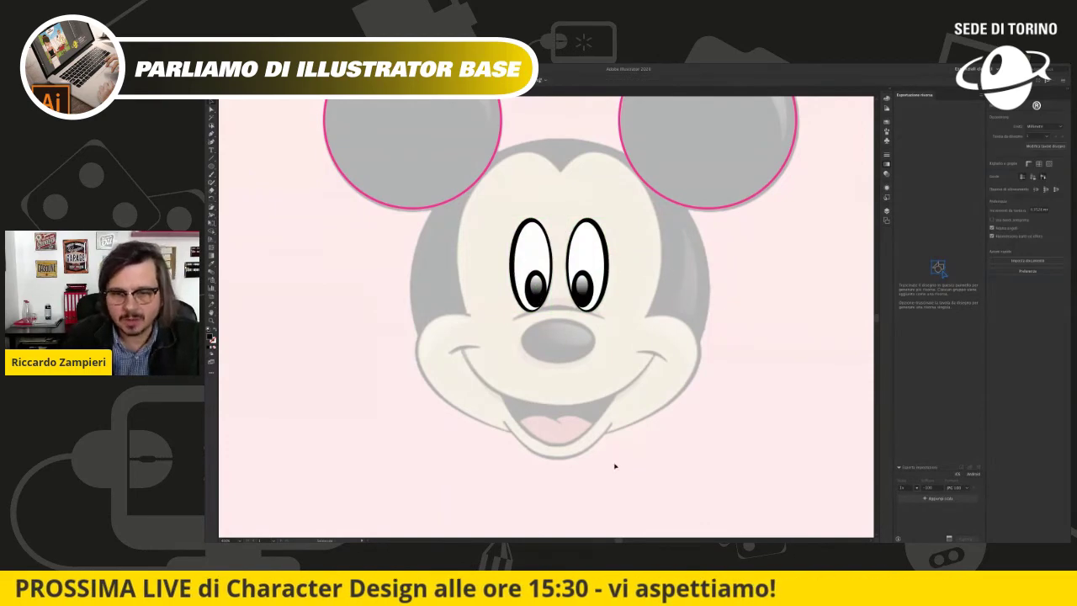
{"action": "scroll", "coordinate": [662, 323], "scroll_direction": "up", "scroll_amount": 3}
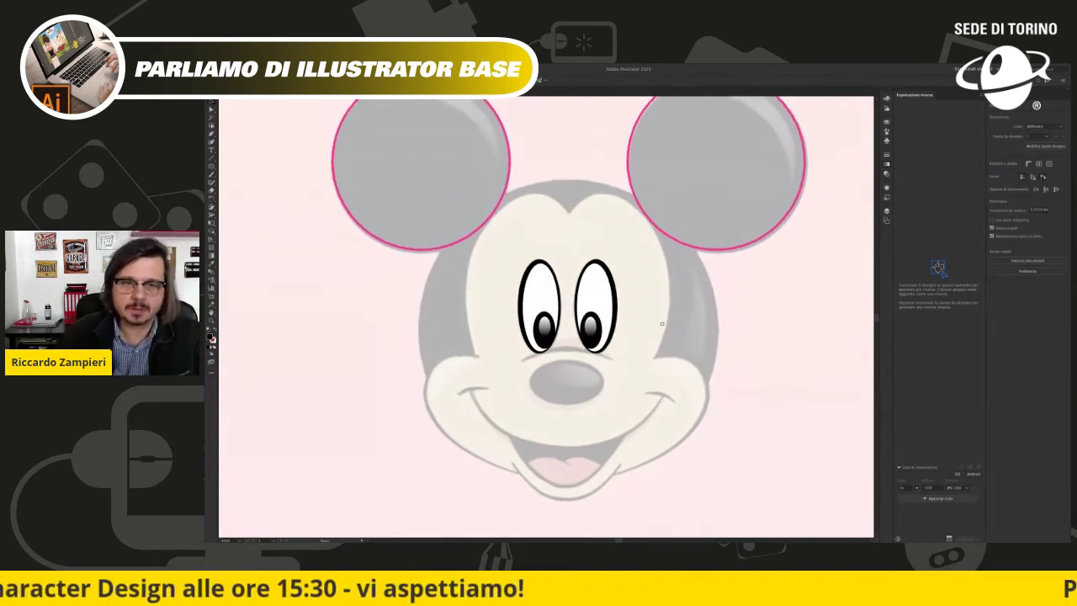
{"action": "scroll", "coordinate": [654, 312], "scroll_direction": "down", "scroll_amount": 2}
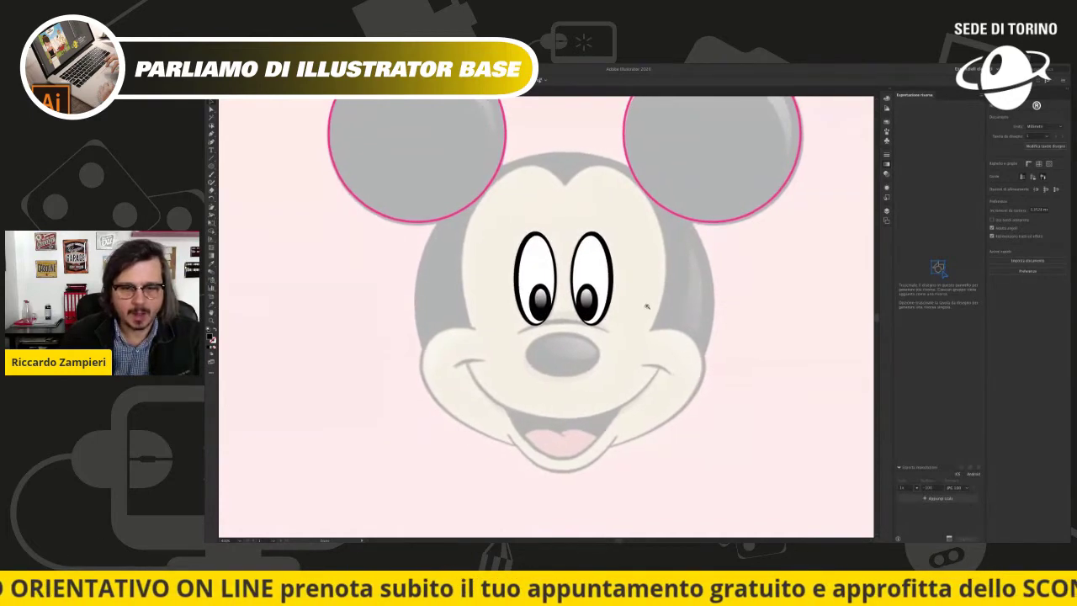
{"action": "scroll", "coordinate": [586, 365], "scroll_direction": "up", "scroll_amount": 2}
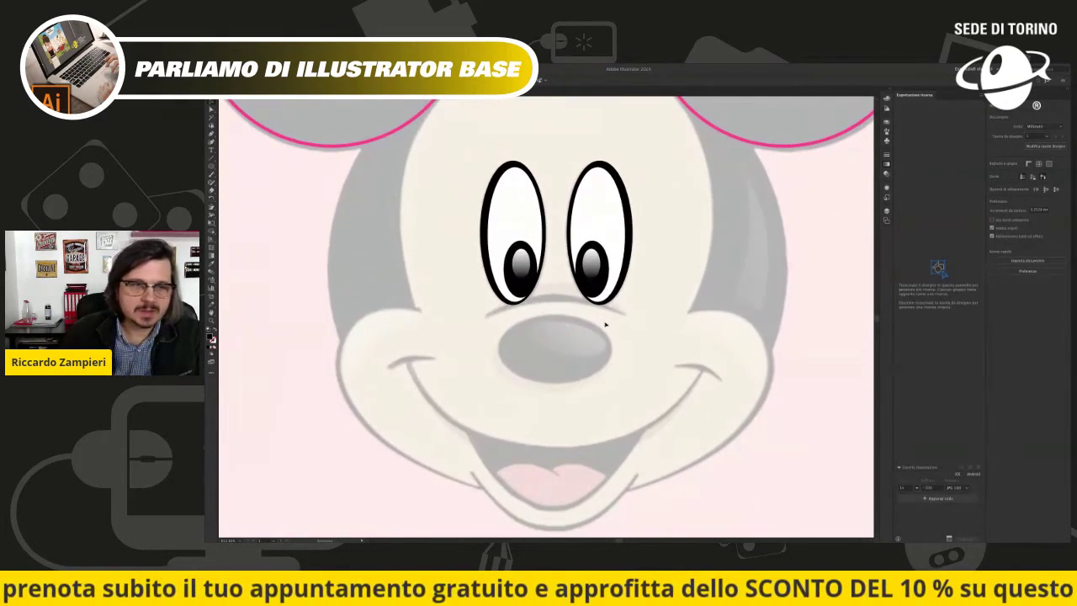
Step: Draw a white-to-black gradient highlight oval over Mickey's nose
{"action": "key", "text": "l"}
{"action": "left_click_drag", "start_coordinate": [496, 318], "coordinate": [610, 383]}
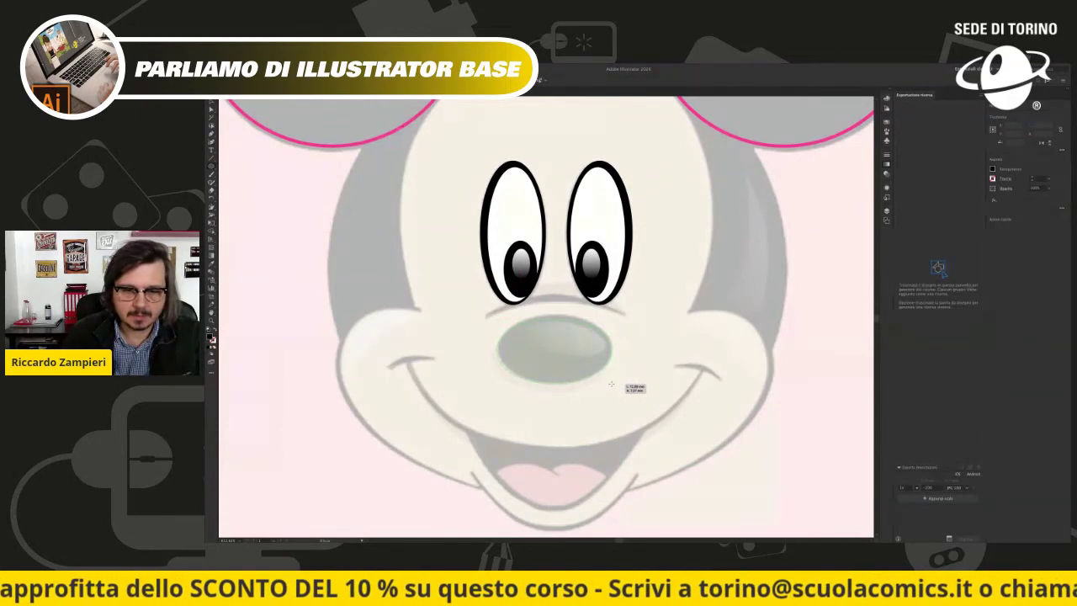
{"action": "left_click_drag", "start_coordinate": [611, 383], "coordinate": [604, 364]}
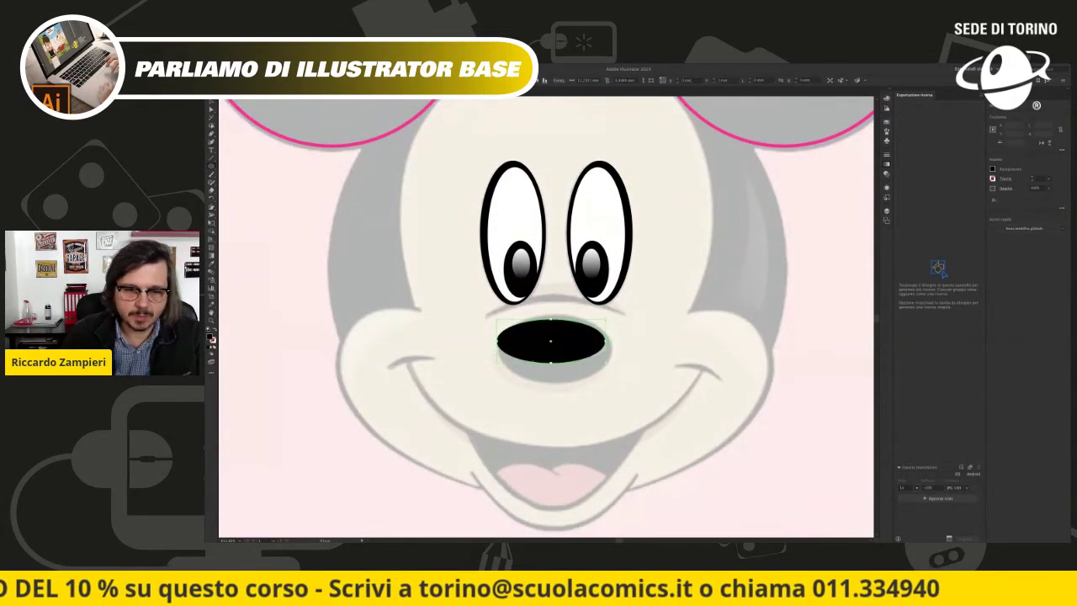
{"action": "left_click_drag", "start_coordinate": [510, 340], "coordinate": [605, 356]}
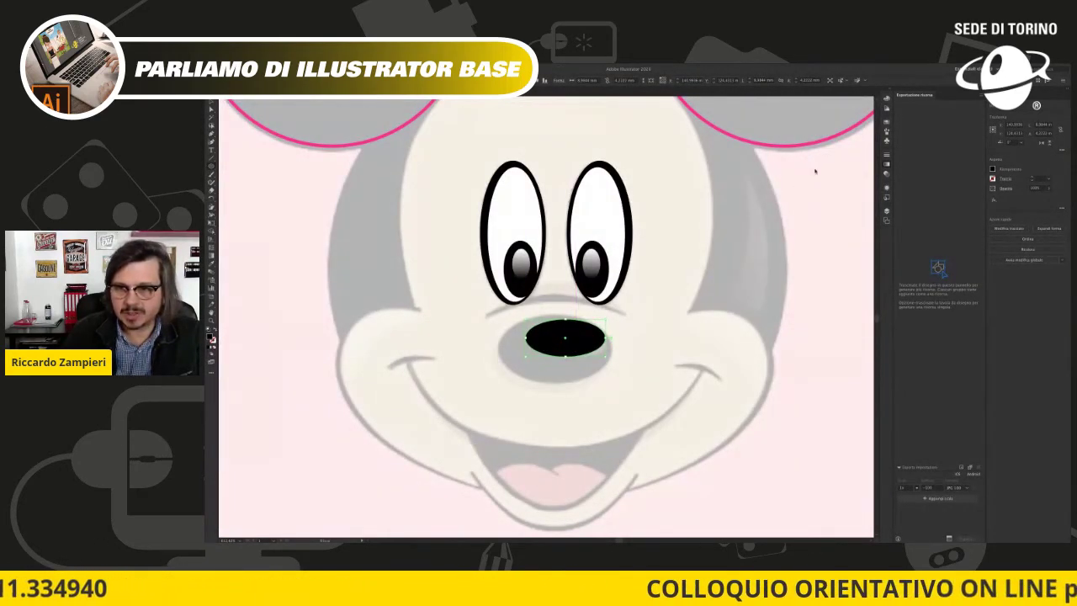
{"action": "key", "text": "period"}
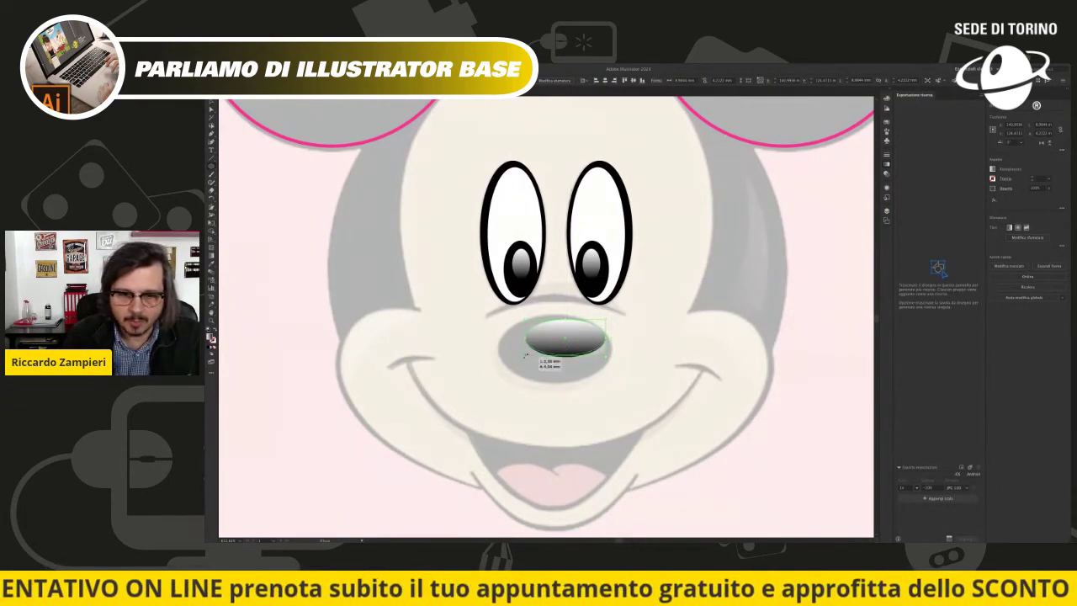
{"action": "left_click_drag", "start_coordinate": [526, 356], "coordinate": [617, 341]}
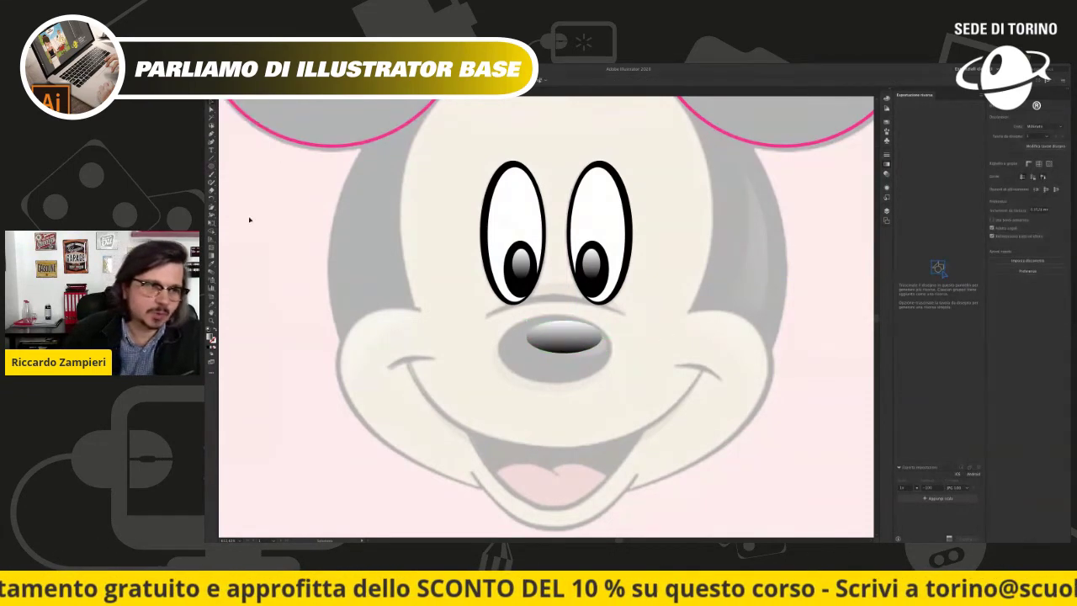
{"action": "left_click", "coordinate": [498, 322]}
Step: Draw a larger solid black nose oval and place it behind the gradient highlight
{"action": "left_click_drag", "start_coordinate": [498, 322], "coordinate": [612, 381]}
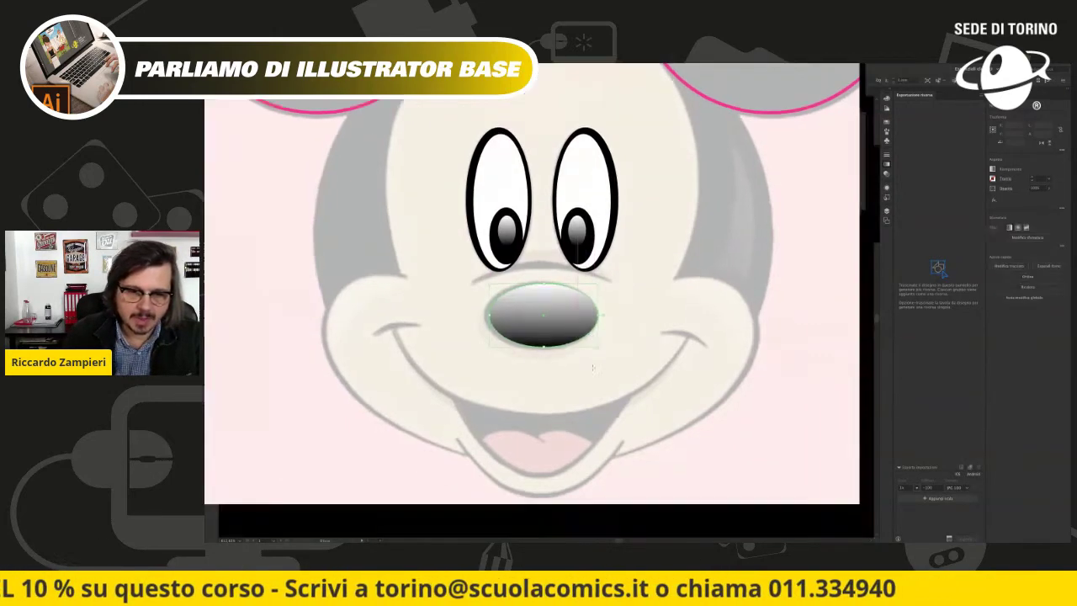
{"action": "left_click_drag", "start_coordinate": [501, 322], "coordinate": [497, 316]}
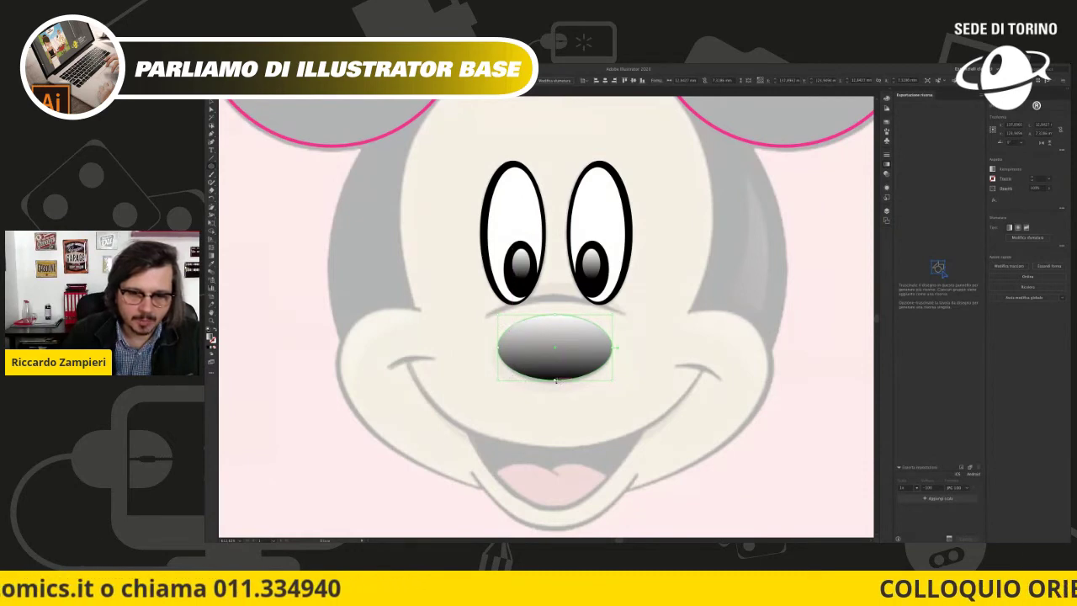
{"action": "left_click_drag", "start_coordinate": [554, 380], "coordinate": [554, 383]}
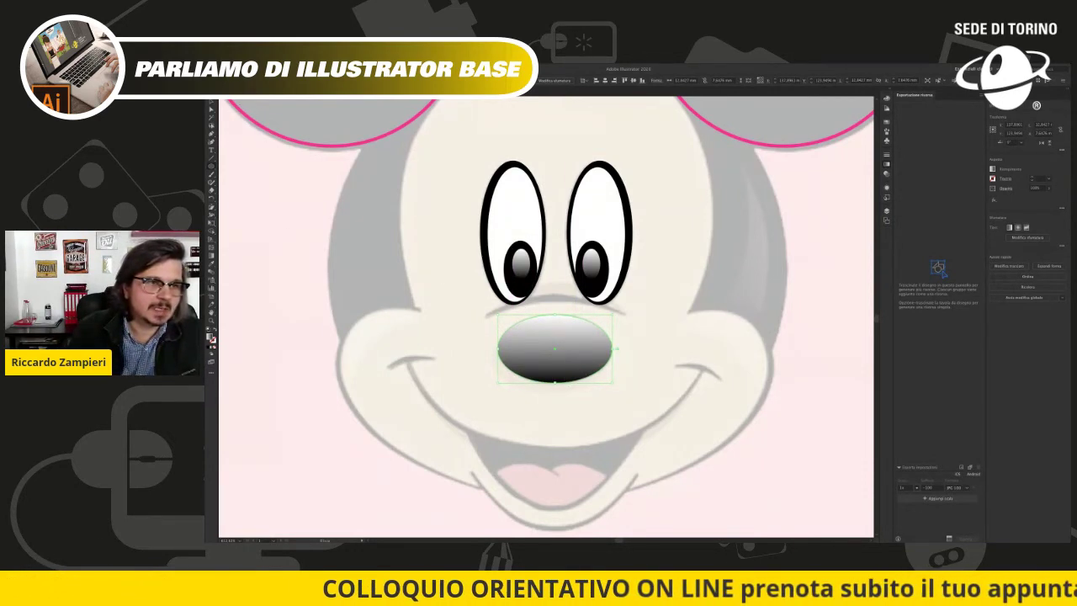
{"action": "key", "text": "comma"}
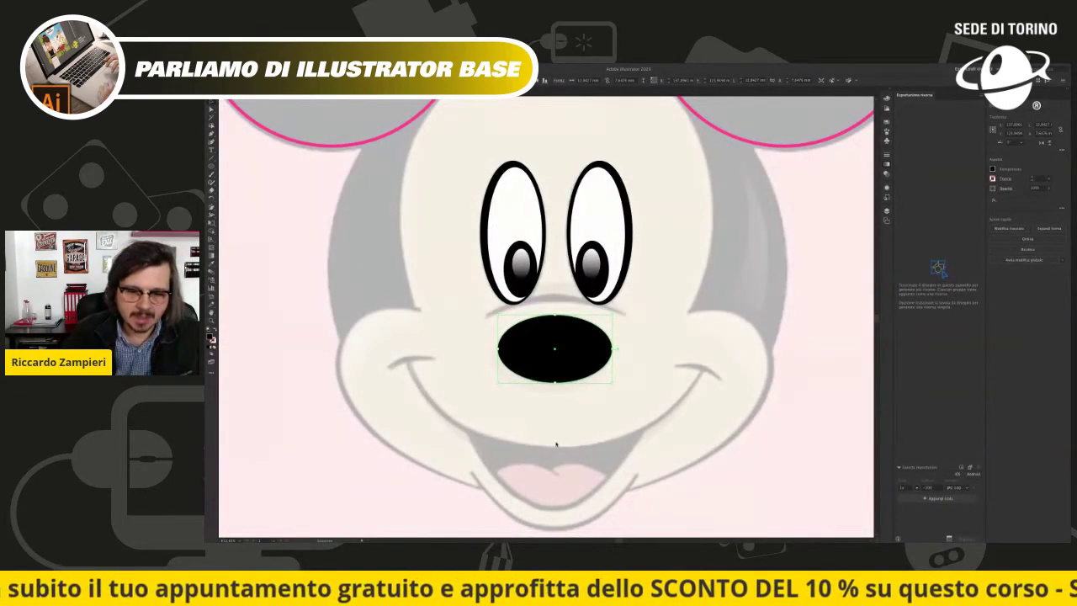
{"action": "key", "text": "ctrl+bracketleft"}
{"action": "left_click", "coordinate": [603, 404]}
{"action": "scroll", "coordinate": [615, 392], "scroll_direction": "down", "scroll_amount": 3}
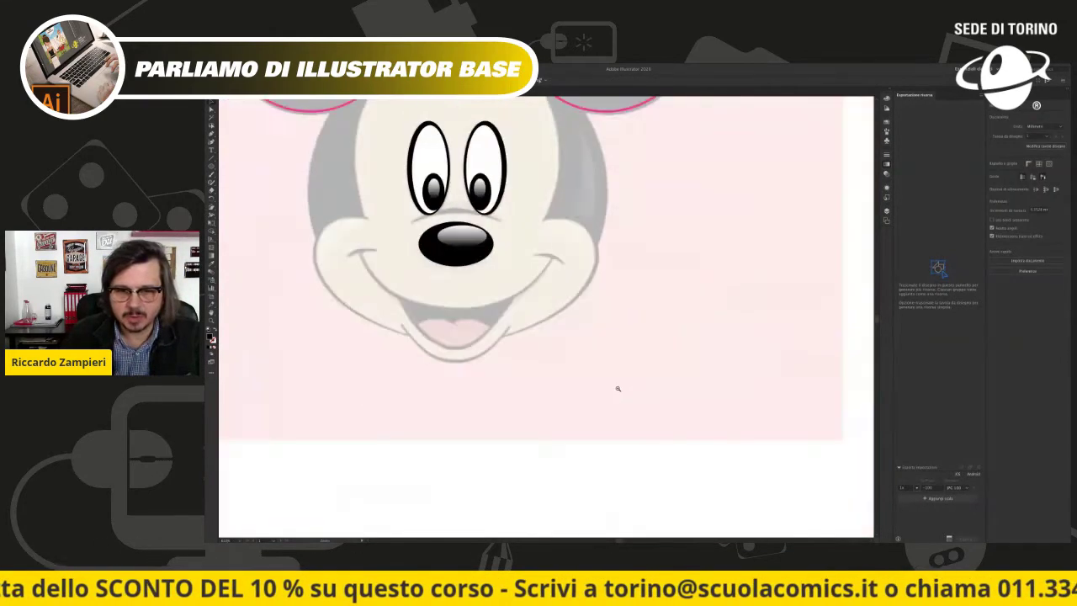
{"action": "scroll", "coordinate": [623, 385], "scroll_direction": "down", "scroll_amount": 2}
Step: Trace a closed curved lip path across the tongue area of the mouth
{"action": "left_click_drag", "start_coordinate": [543, 364], "coordinate": [635, 357]}
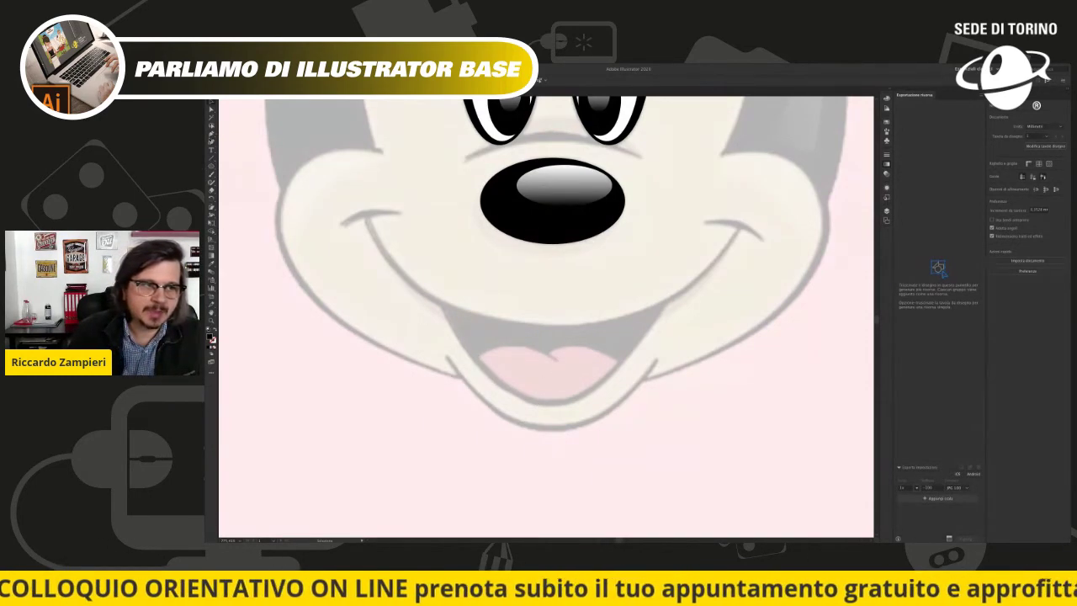
{"action": "key", "text": "p"}
{"action": "left_click", "coordinate": [479, 360]}
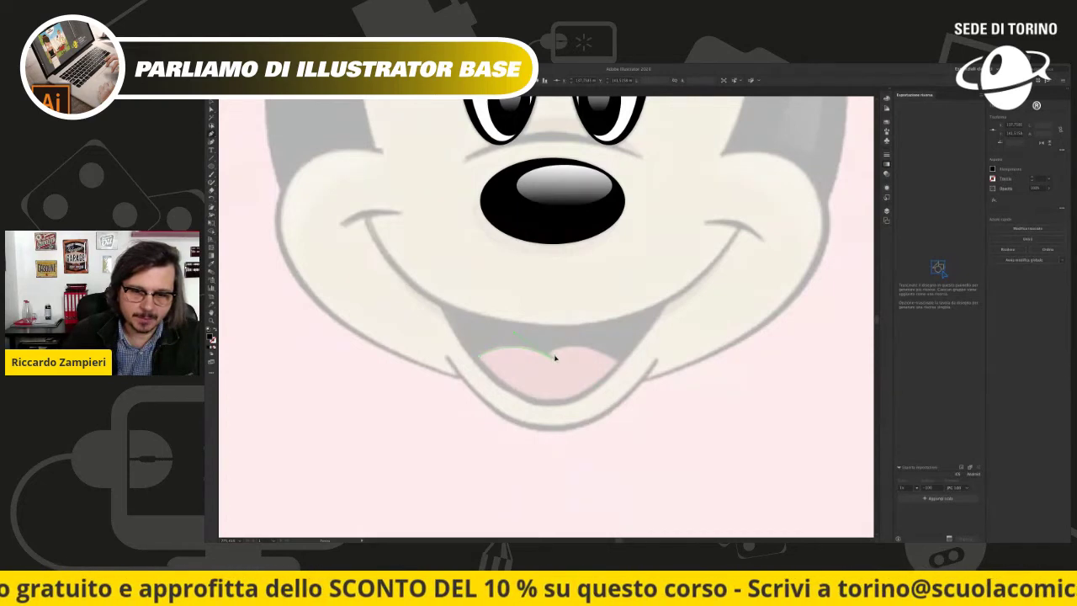
{"action": "left_click_drag", "start_coordinate": [555, 358], "coordinate": [597, 352]}
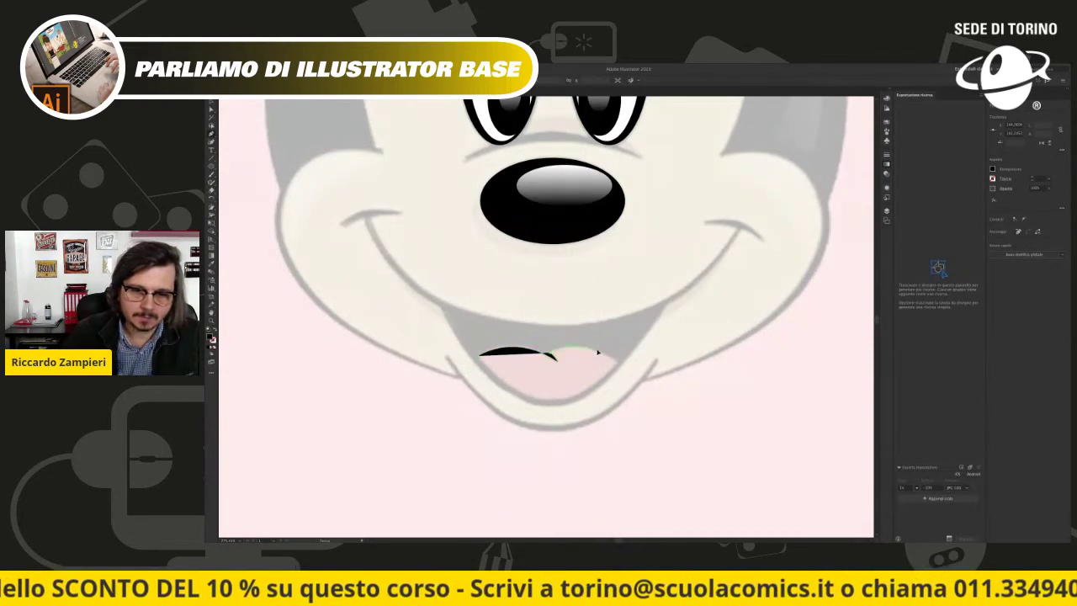
{"action": "left_click", "coordinate": [618, 363]}
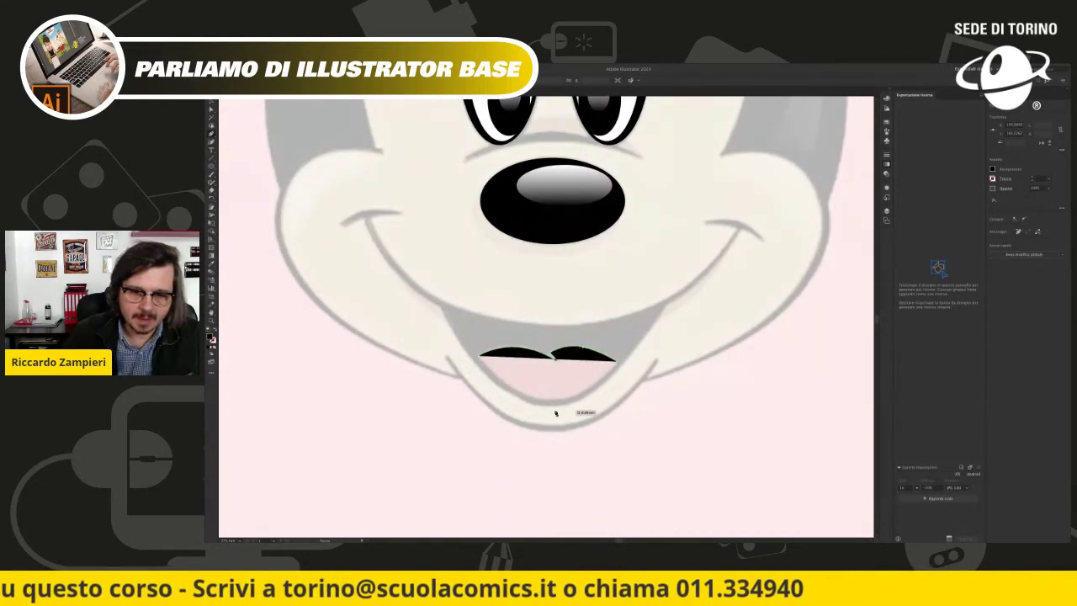
{"action": "left_click_drag", "start_coordinate": [517, 403], "coordinate": [517, 398]}
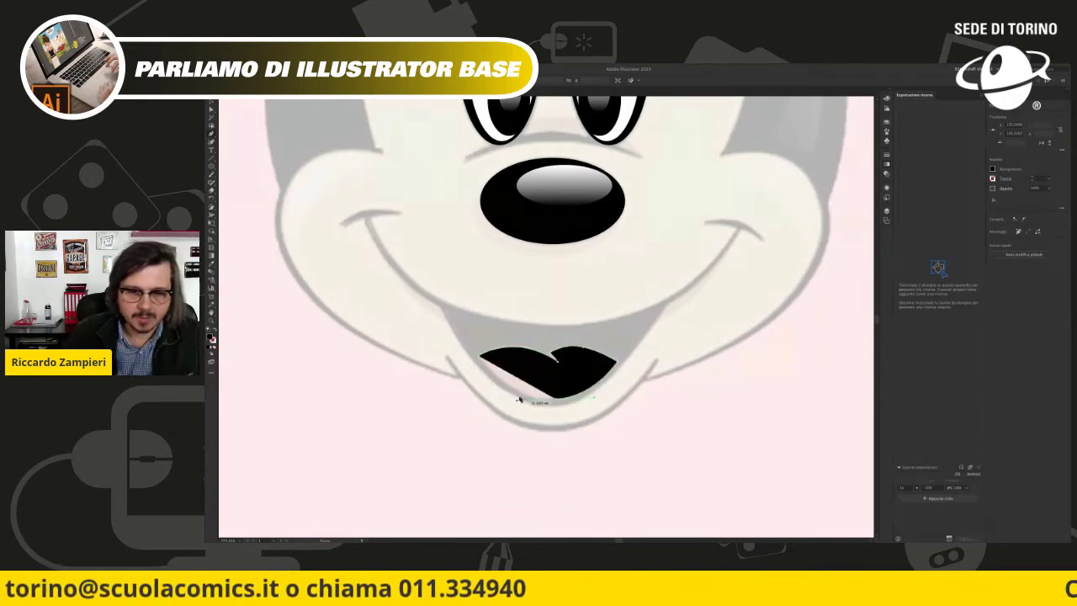
{"action": "left_click", "coordinate": [479, 360]}
Step: Shift the lip's bottom anchor right and fill the shape red
{"action": "left_click", "coordinate": [520, 402]}
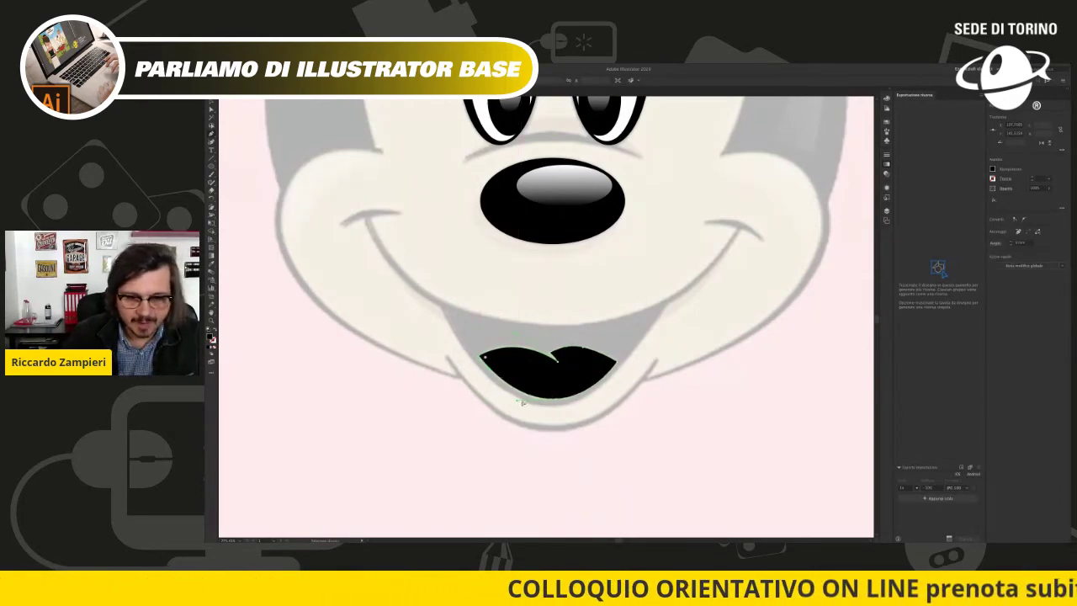
{"action": "left_click_drag", "start_coordinate": [522, 402], "coordinate": [556, 401]}
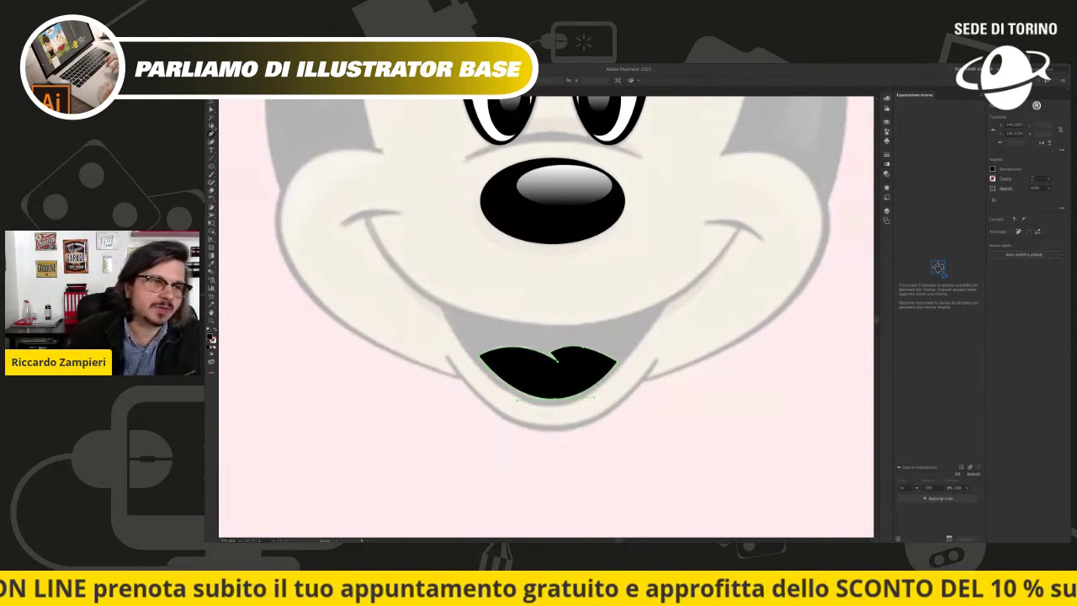
{"action": "left_click", "coordinate": [545, 376]}
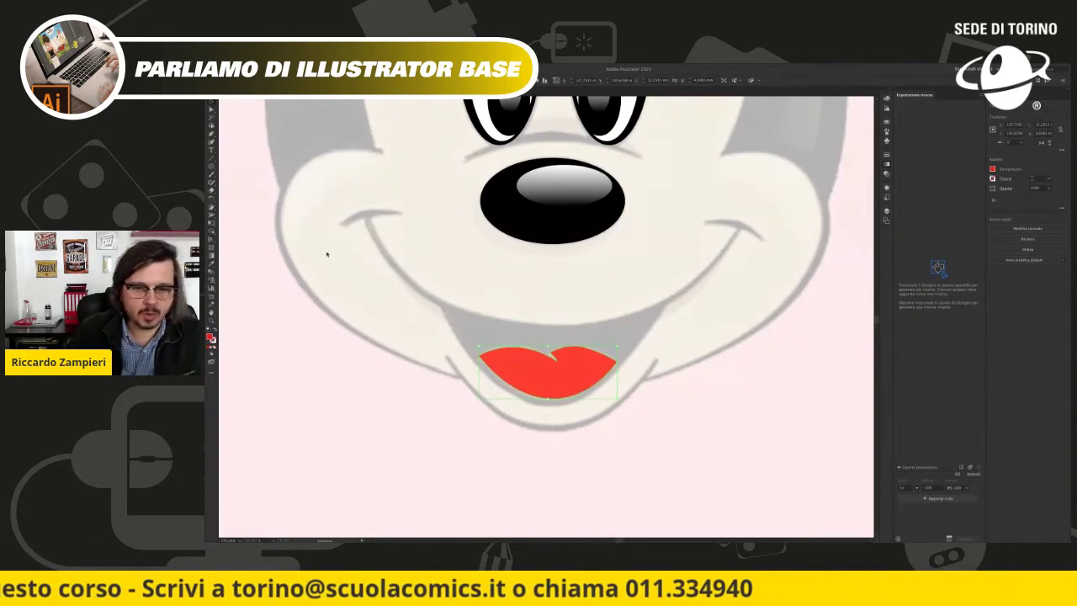
{"action": "left_click", "coordinate": [652, 347]}
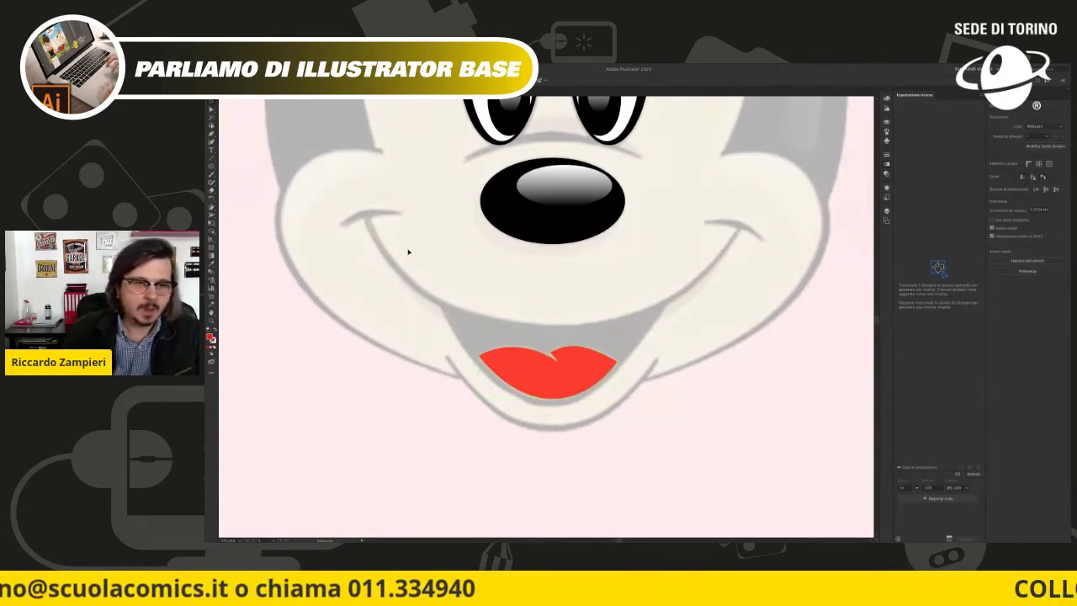
{"action": "key", "text": "p"}
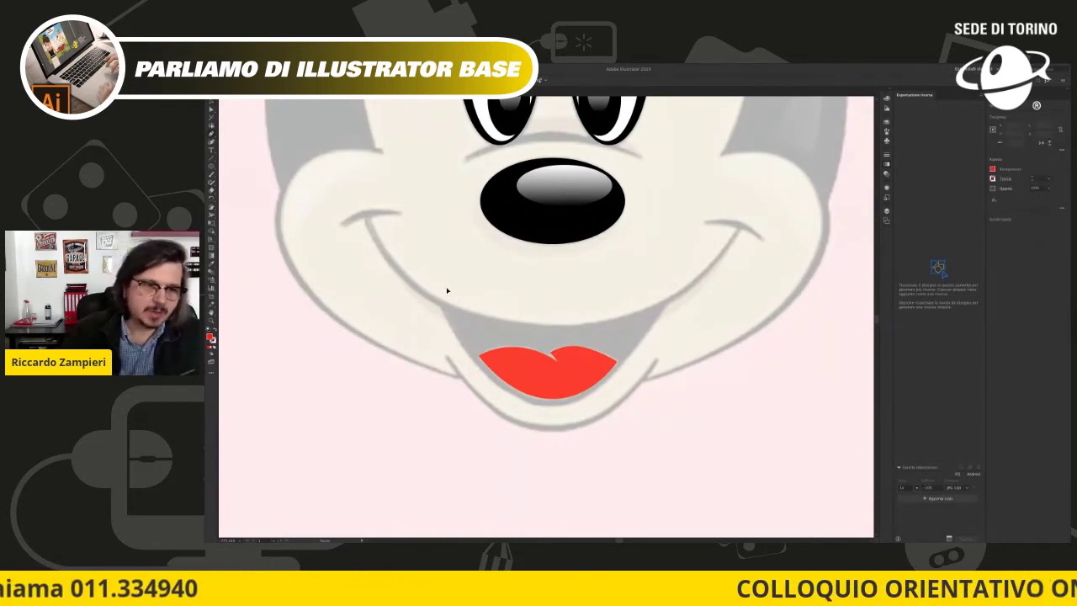
Step: Draw a crescent at the smile's left end with no fill and a red outline
{"action": "left_click", "coordinate": [341, 224]}
{"action": "left_click_drag", "start_coordinate": [401, 216], "coordinate": [426, 229]}
{"action": "left_click", "coordinate": [391, 218]}
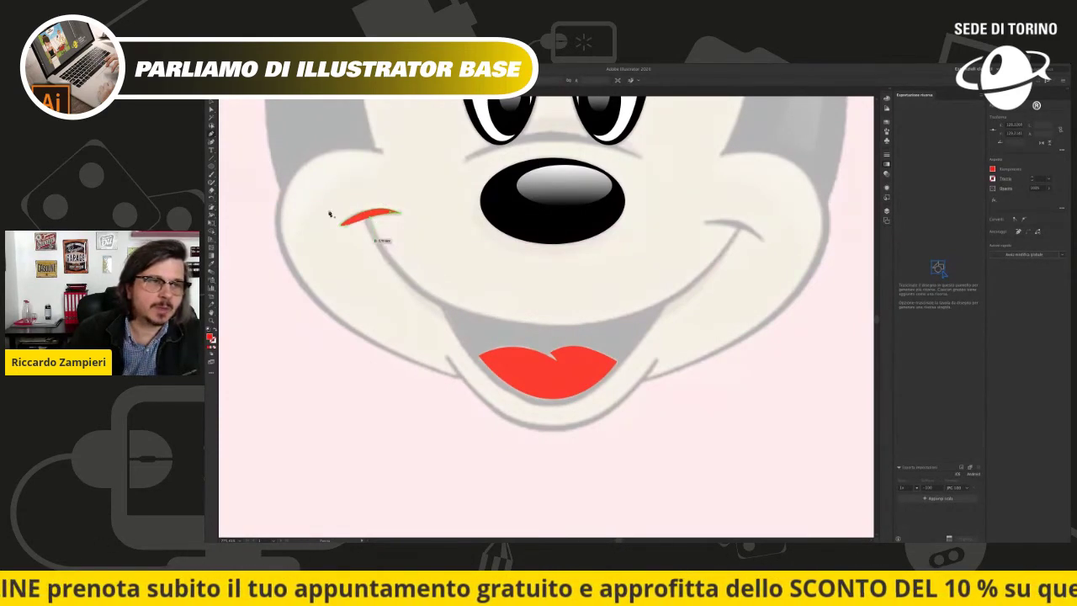
{"action": "left_click", "coordinate": [211, 108]}
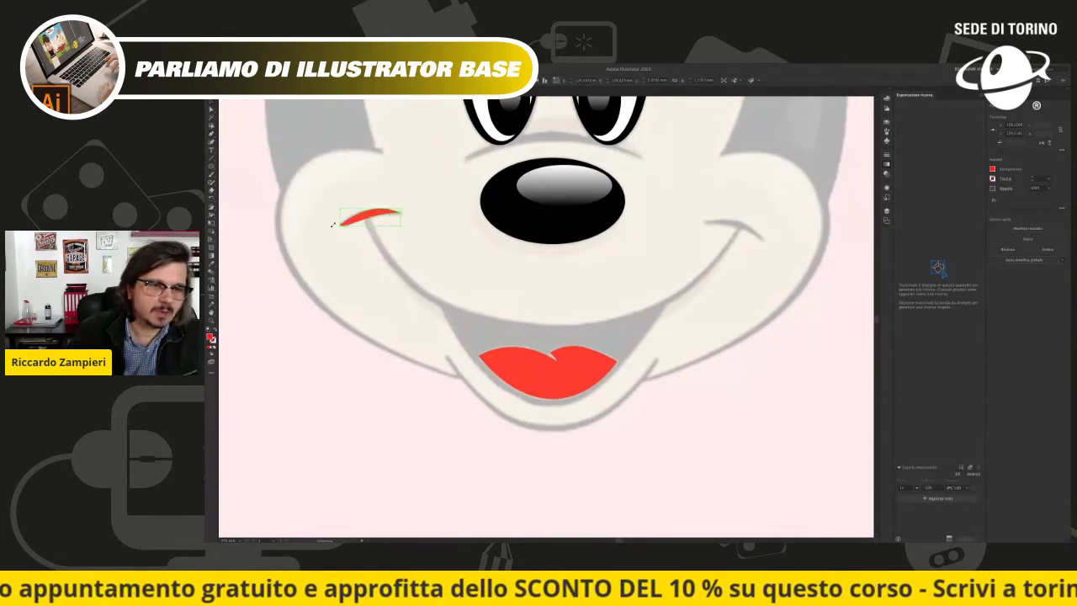
{"action": "key", "text": "slash"}
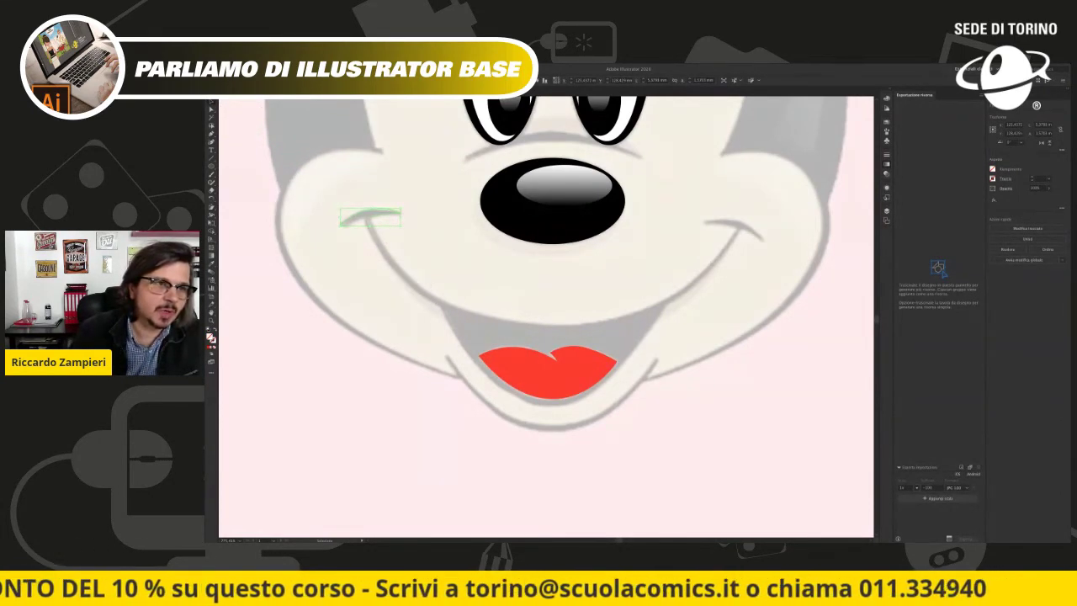
{"action": "key", "text": "shift+x"}
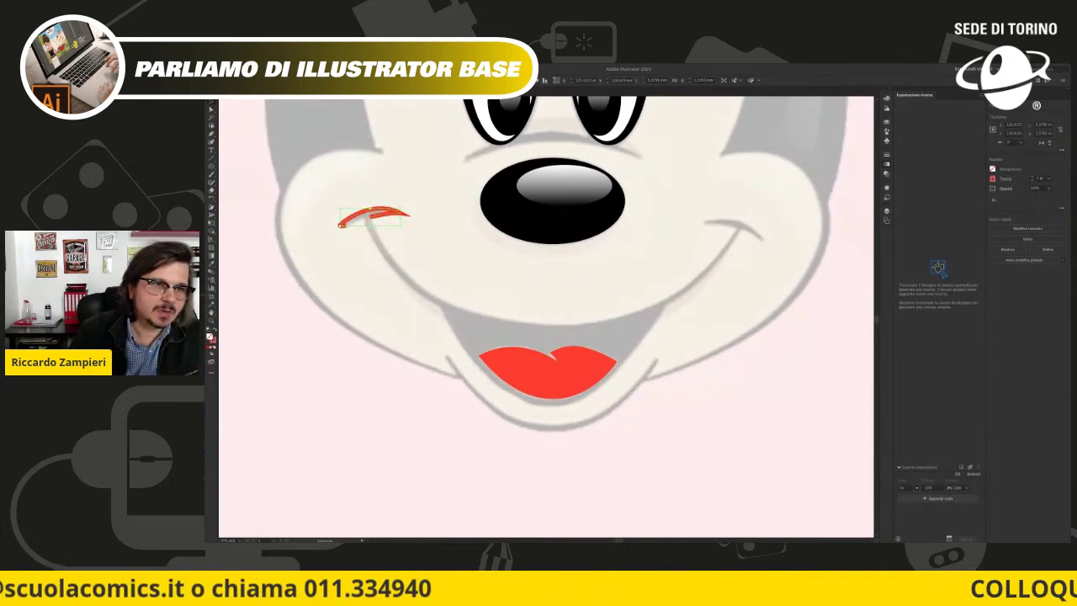
{"action": "left_click", "coordinate": [420, 235]}
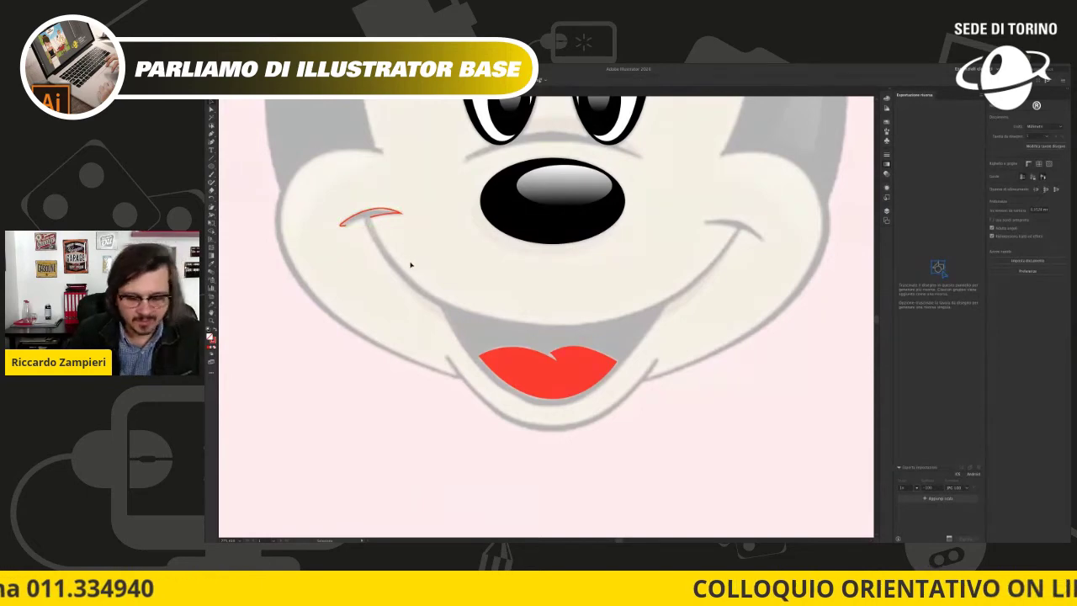
Step: Extend the crescent into a full outline around Mickey's open mouth
{"action": "left_click", "coordinate": [371, 219]}
{"action": "mouse_move", "coordinate": [371, 221]}
{"action": "left_mouse_down"}
{"action": "mouse_move", "coordinate": [454, 305]}
{"action": "mouse_move", "coordinate": [524, 334]}
{"action": "mouse_move", "coordinate": [712, 262]}
{"action": "left_mouse_up"}
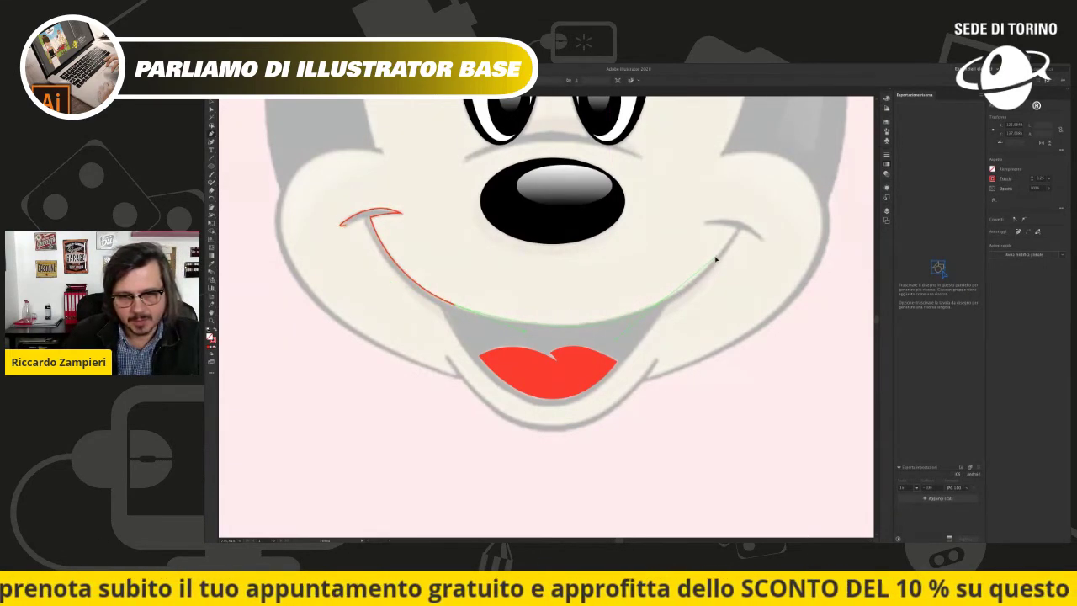
{"action": "left_click_drag", "start_coordinate": [704, 273], "coordinate": [740, 224]}
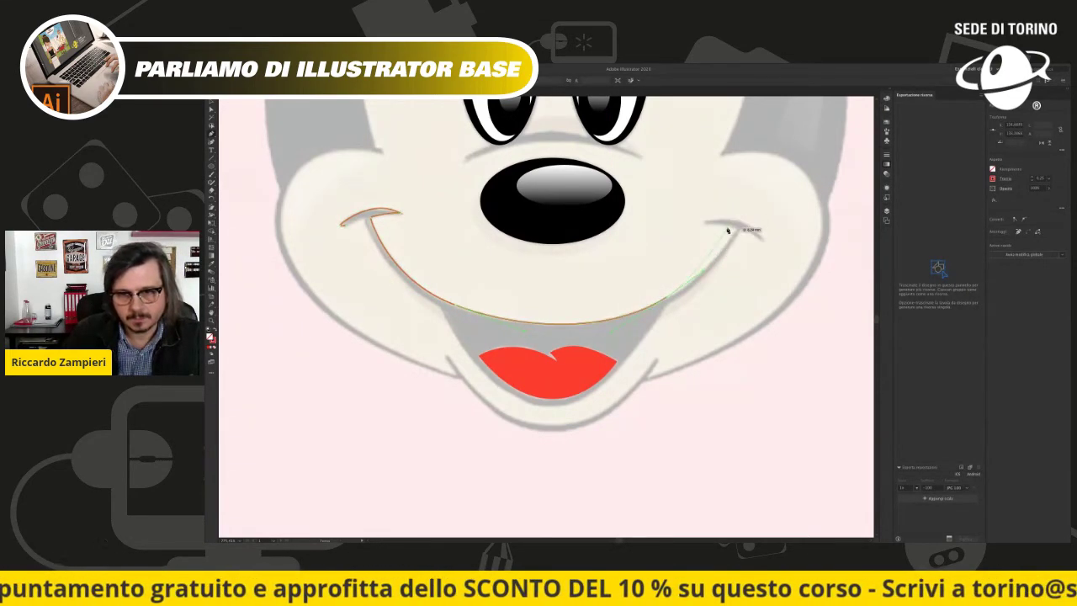
{"action": "mouse_move", "coordinate": [723, 227]}
{"action": "left_mouse_down"}
{"action": "mouse_move", "coordinate": [695, 227]}
{"action": "mouse_move", "coordinate": [774, 266]}
{"action": "left_mouse_up"}
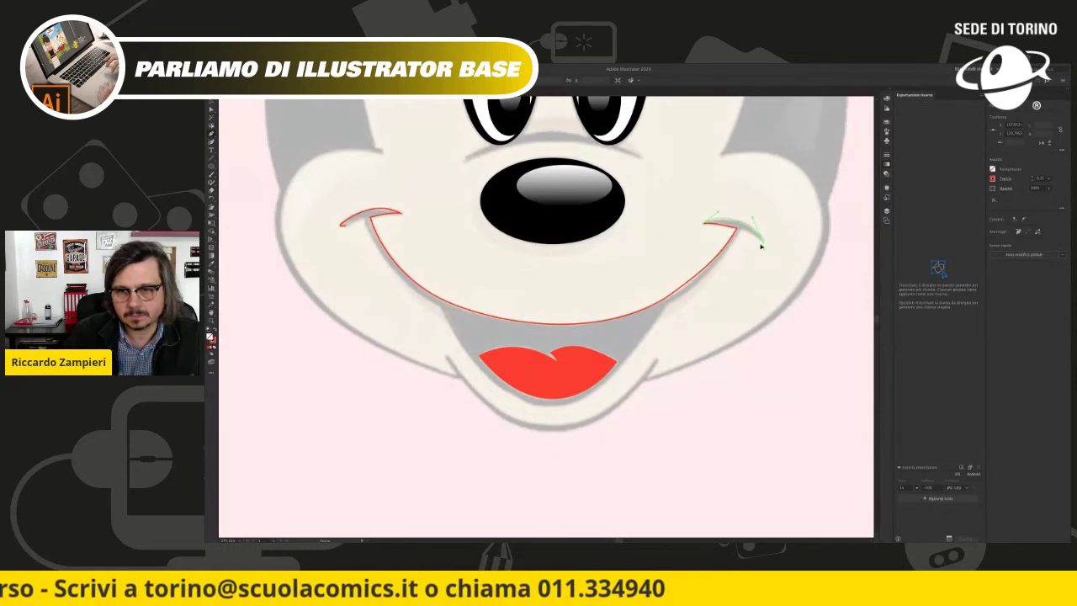
{"action": "left_click_drag", "start_coordinate": [753, 234], "coordinate": [665, 307]}
{"action": "mouse_move", "coordinate": [640, 348]}
{"action": "left_mouse_down"}
{"action": "mouse_move", "coordinate": [561, 404]}
{"action": "mouse_move", "coordinate": [501, 408]}
{"action": "left_mouse_up"}
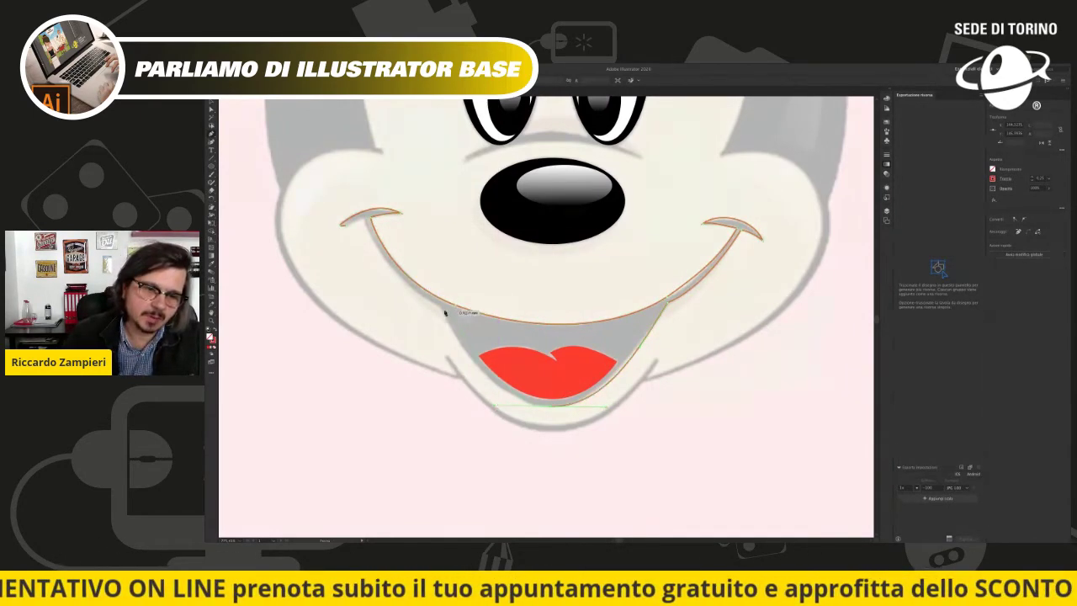
{"action": "left_click_drag", "start_coordinate": [439, 307], "coordinate": [406, 249]}
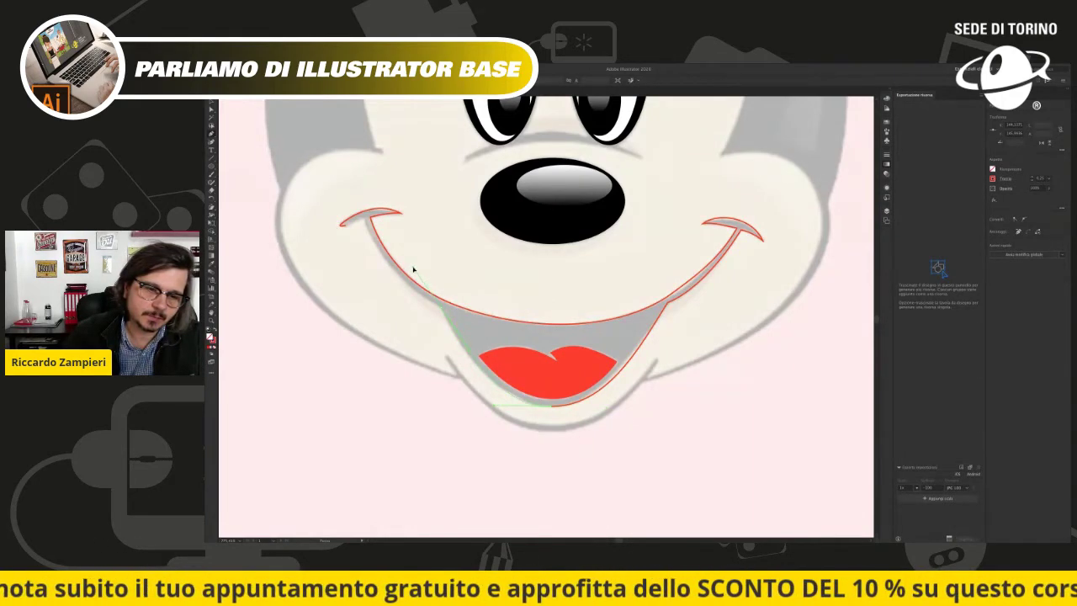
{"action": "mouse_move", "coordinate": [416, 293]}
{"action": "left_mouse_down"}
{"action": "mouse_move", "coordinate": [351, 182]}
{"action": "mouse_move", "coordinate": [347, 229]}
{"action": "left_mouse_up"}
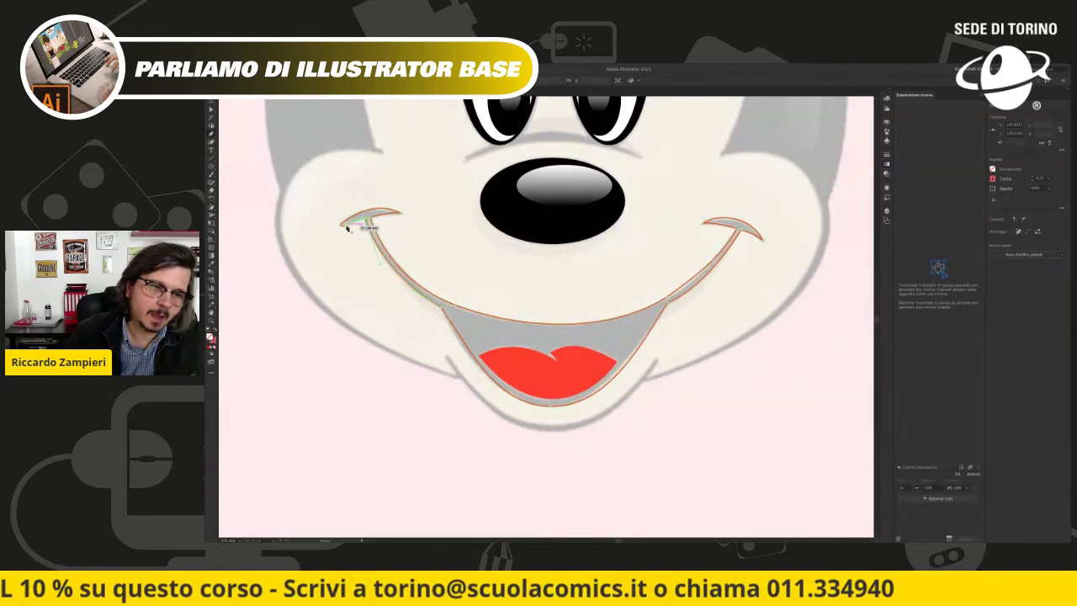
{"action": "key", "text": "v"}
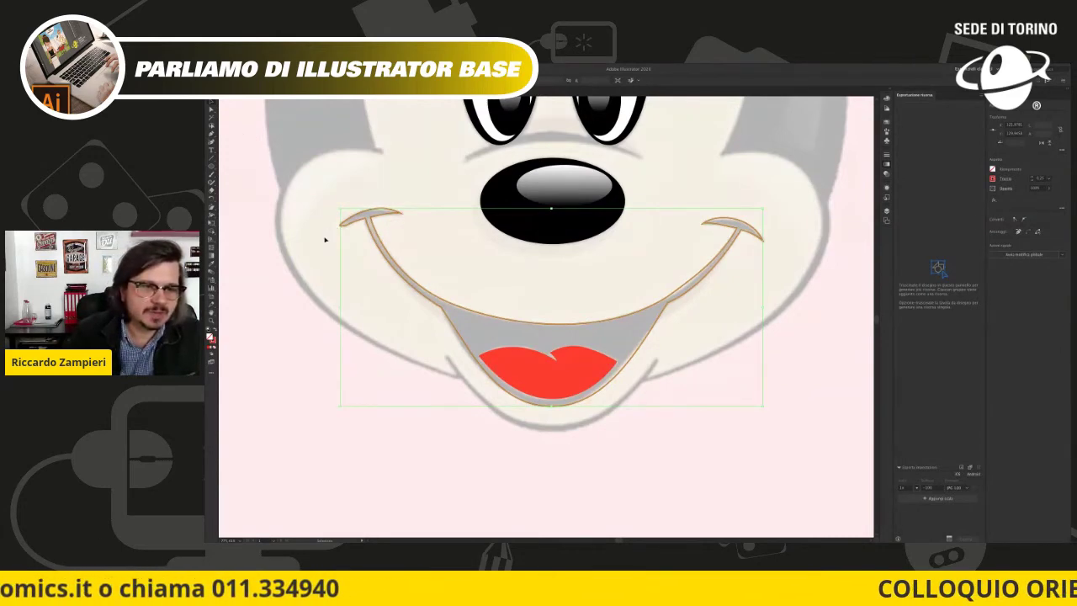
Step: Fill the mouth solid black with no outline and send it behind the red tongue
{"action": "left_click", "coordinate": [369, 220]}
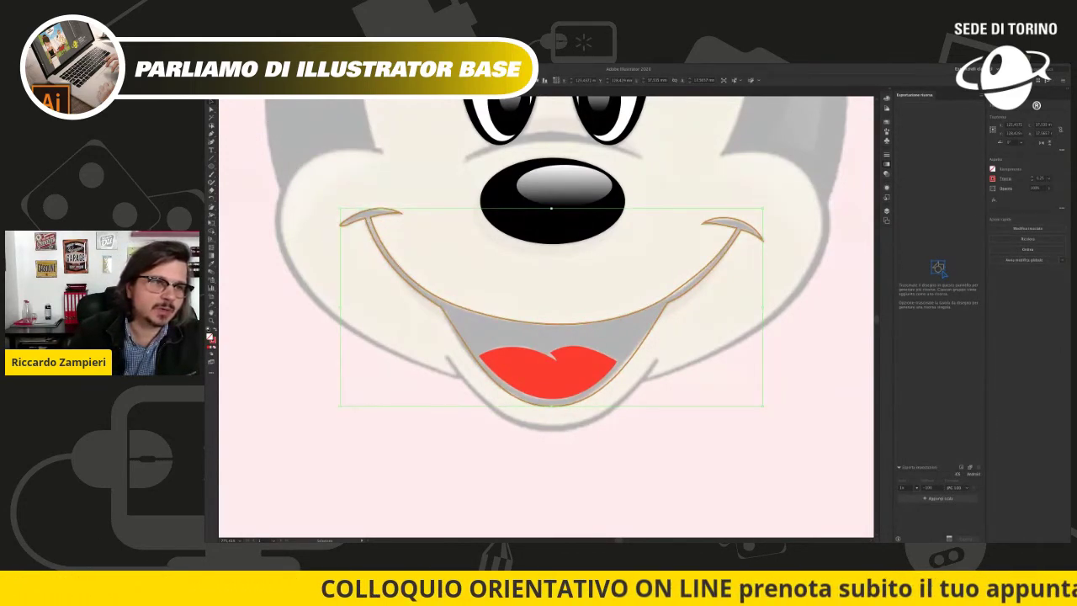
{"action": "left_click", "coordinate": [210, 337]}
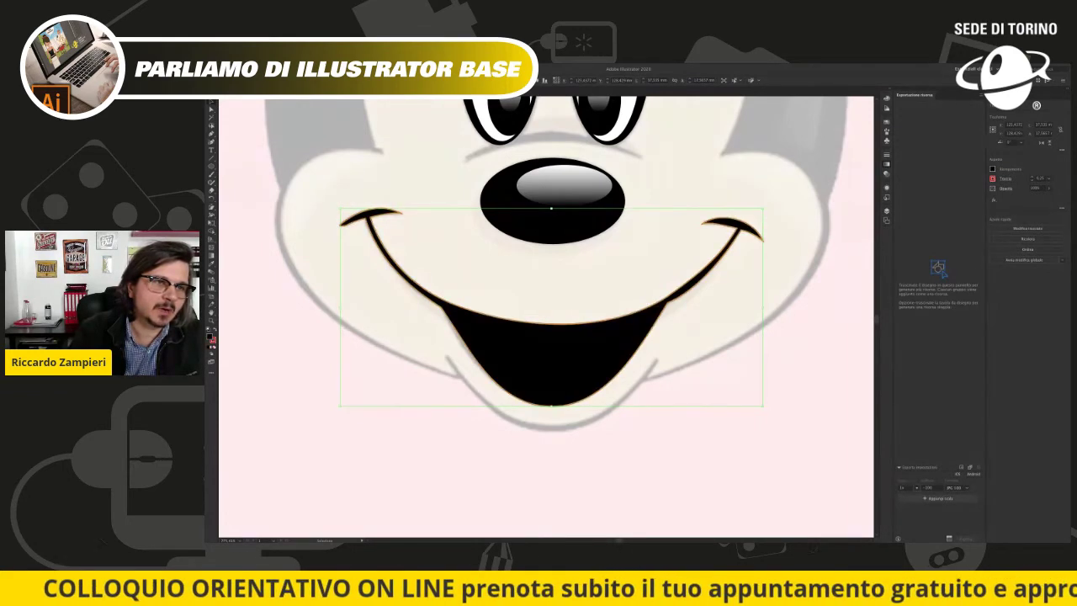
{"action": "left_click", "coordinate": [212, 345]}
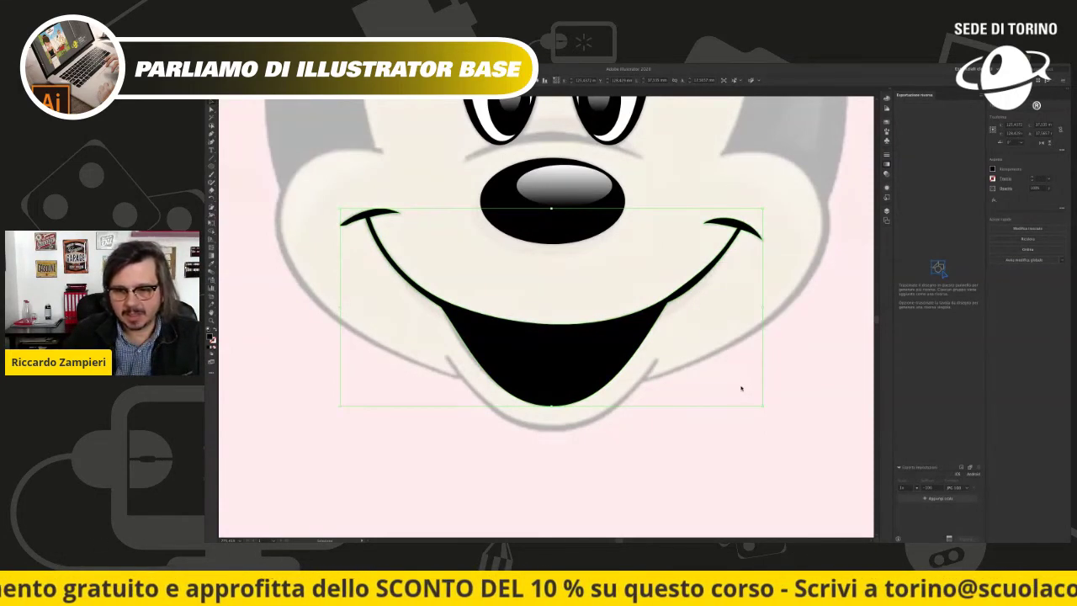
{"action": "key", "text": "ctrl+["}
{"action": "left_click", "coordinate": [690, 449]}
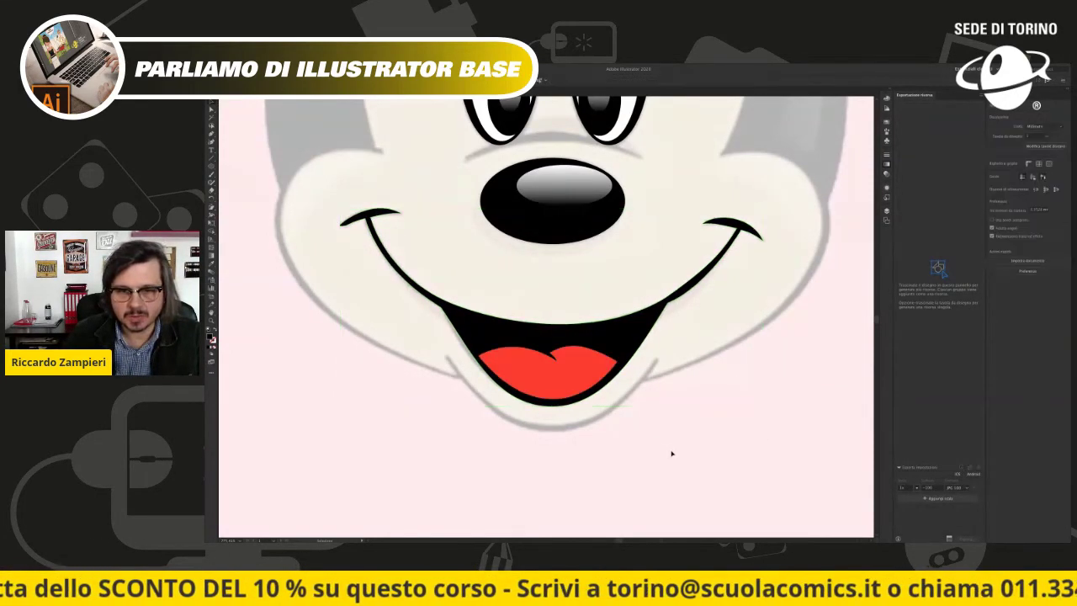
Step: Draw a black line under the eyes, thick in the middle and tapered at both ends
{"action": "scroll", "coordinate": [600, 327], "scroll_direction": "down", "scroll_amount": 3}
{"action": "scroll", "coordinate": [510, 337], "scroll_direction": "down", "scroll_amount": 2}
{"action": "scroll", "coordinate": [605, 409], "scroll_direction": "down", "scroll_amount": 1}
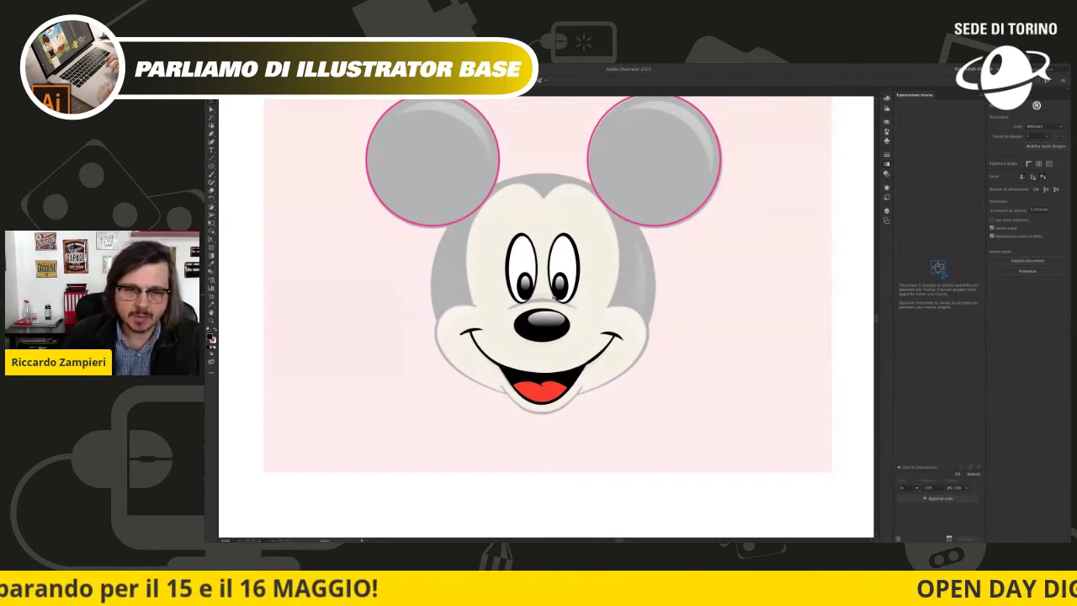
{"action": "left_click_drag", "start_coordinate": [554, 296], "coordinate": [632, 311]}
{"action": "left_click_drag", "start_coordinate": [614, 310], "coordinate": [649, 305]}
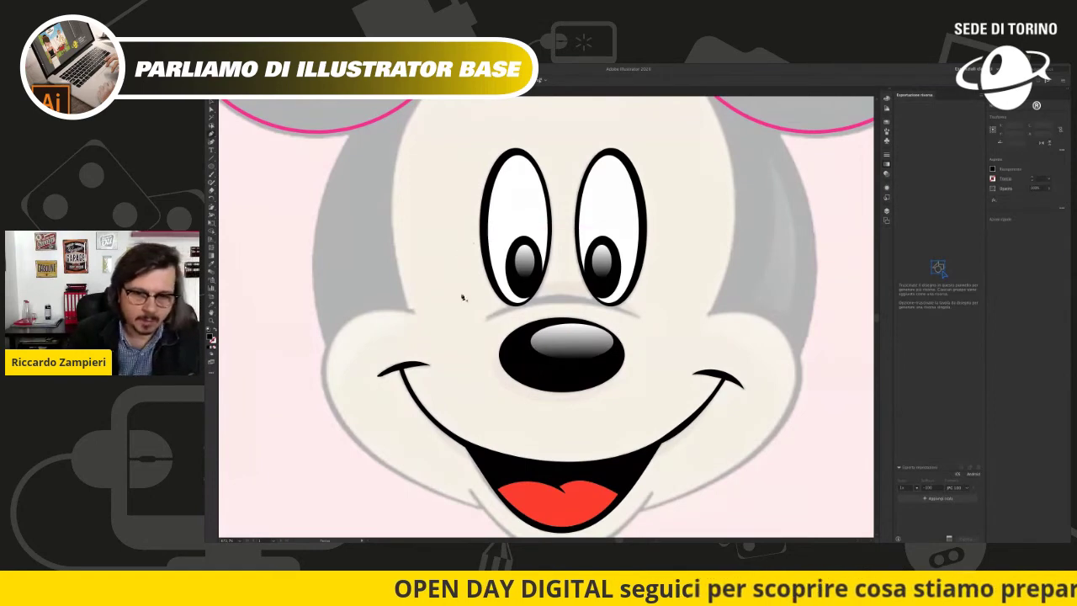
{"action": "left_click_drag", "start_coordinate": [486, 319], "coordinate": [644, 320]}
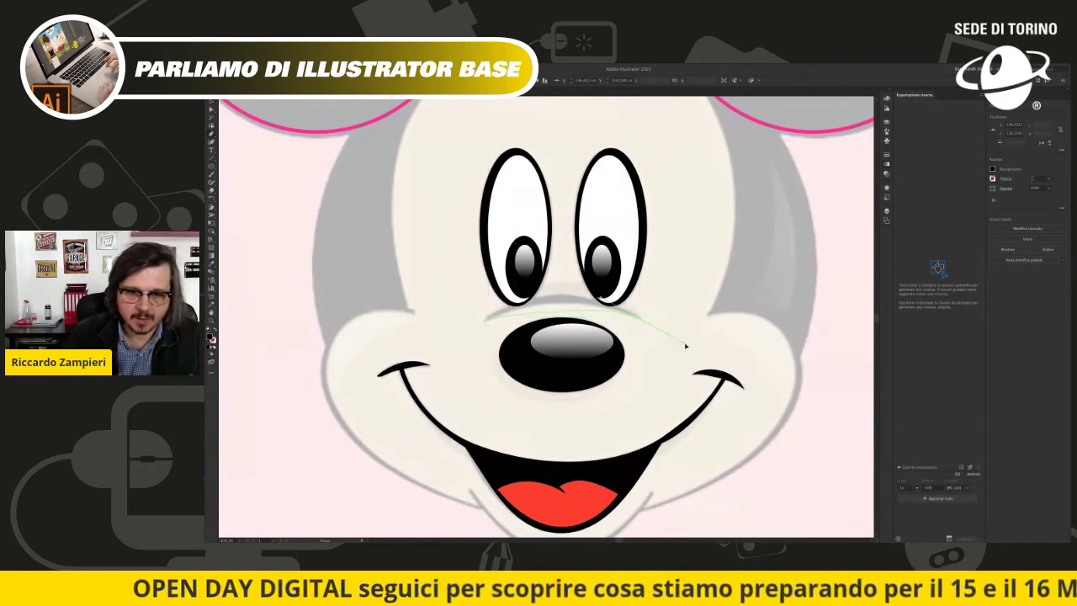
{"action": "left_click", "coordinate": [623, 296]}
{"action": "left_click_drag", "start_coordinate": [558, 316], "coordinate": [558, 296]}
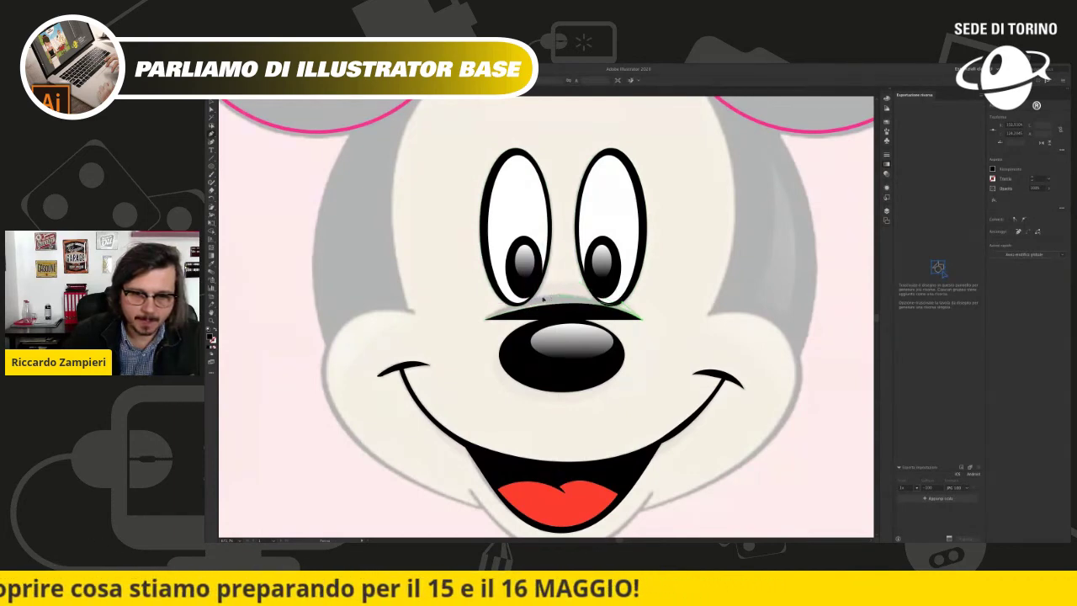
{"action": "key", "text": "ctrl+z"}
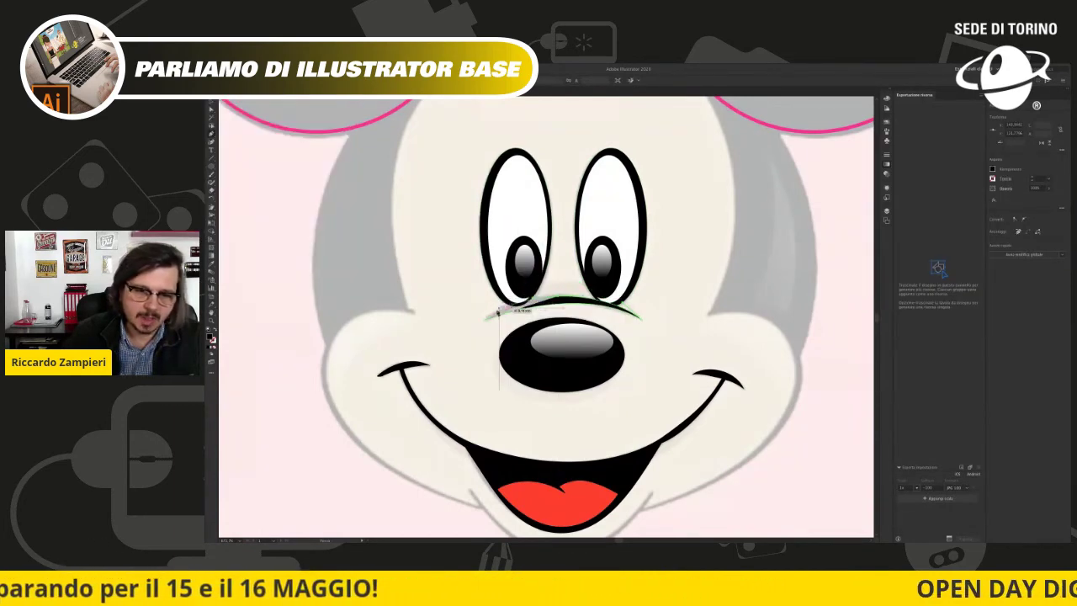
{"action": "key", "text": "ctrl+shift+z"}
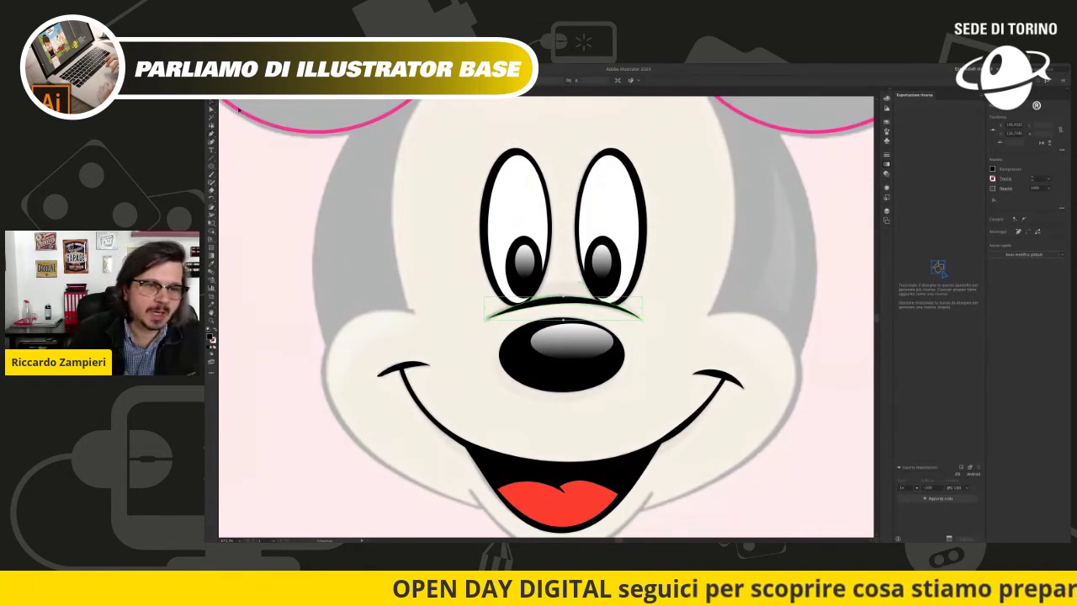
{"action": "left_click", "coordinate": [579, 304]}
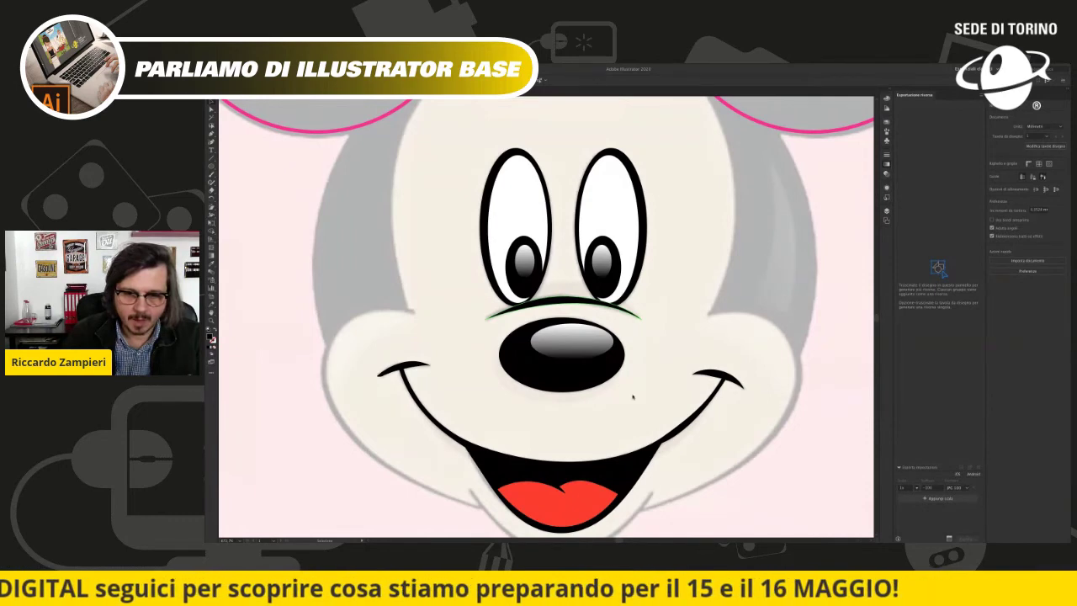
{"action": "left_click", "coordinate": [582, 305]}
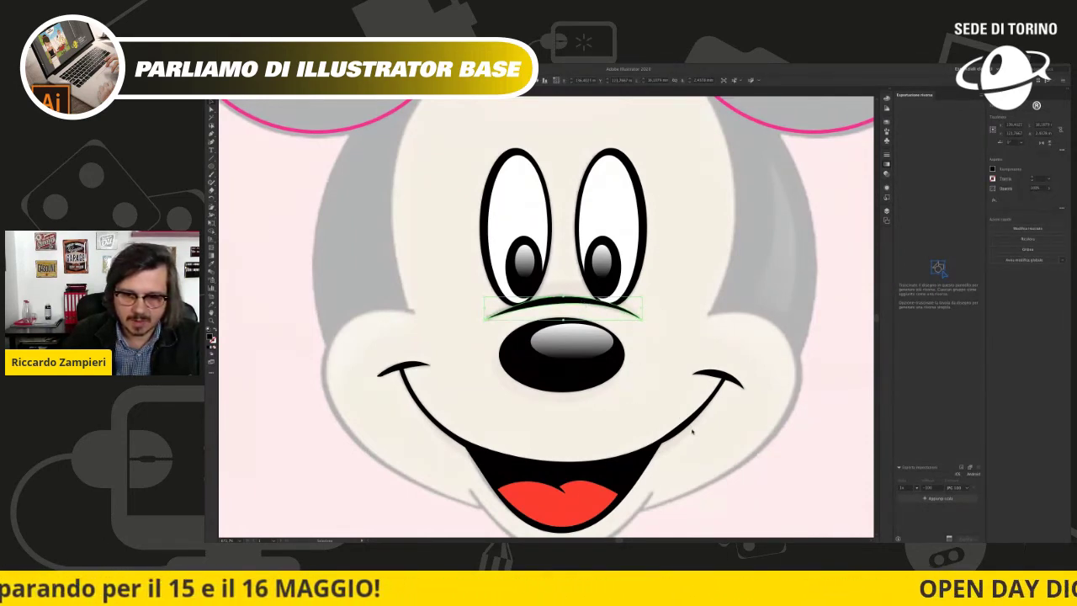
{"action": "left_click", "coordinate": [670, 303]}
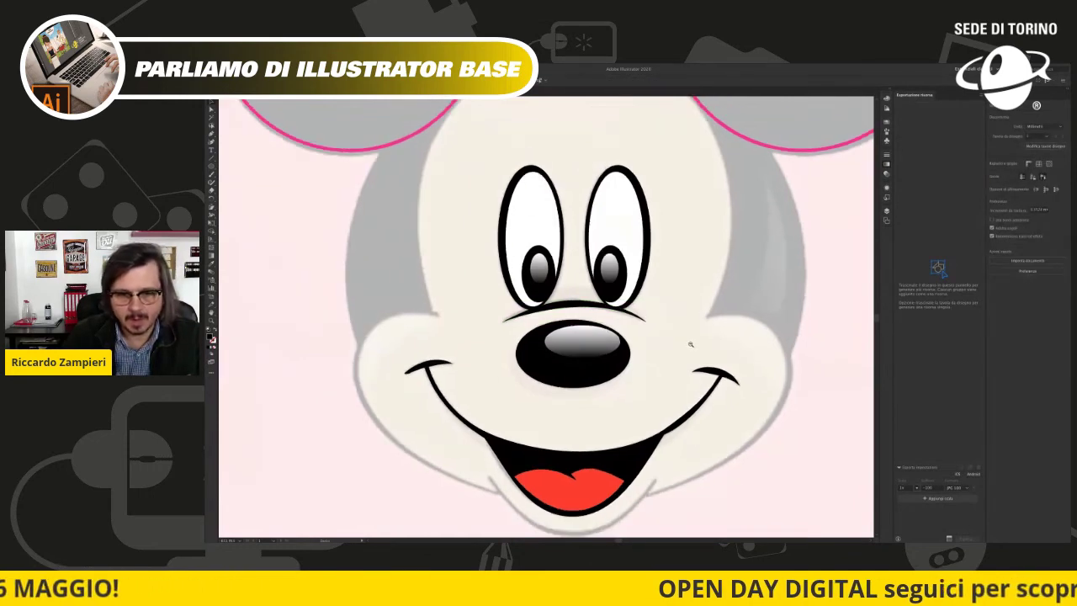
Step: Start an unfilled face outline at the head's top notch, running down the right edge
{"action": "left_click_drag", "start_coordinate": [761, 380], "coordinate": [635, 345]}
{"action": "scroll", "coordinate": [633, 333], "scroll_direction": "down", "scroll_amount": 3}
{"action": "scroll", "coordinate": [718, 329], "scroll_direction": "up", "scroll_amount": 2}
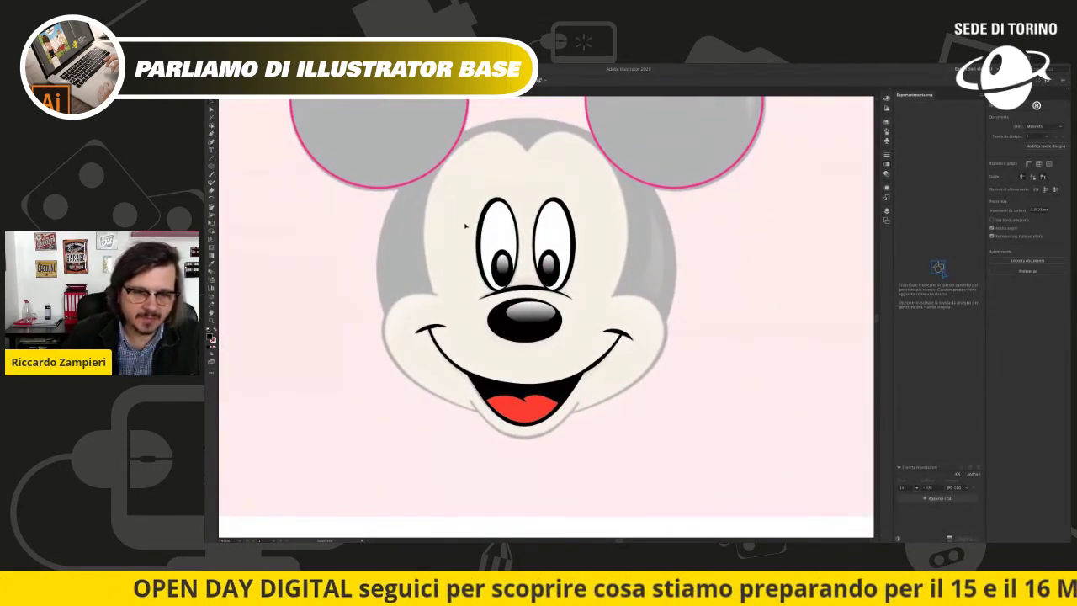
{"action": "left_click", "coordinate": [475, 231]}
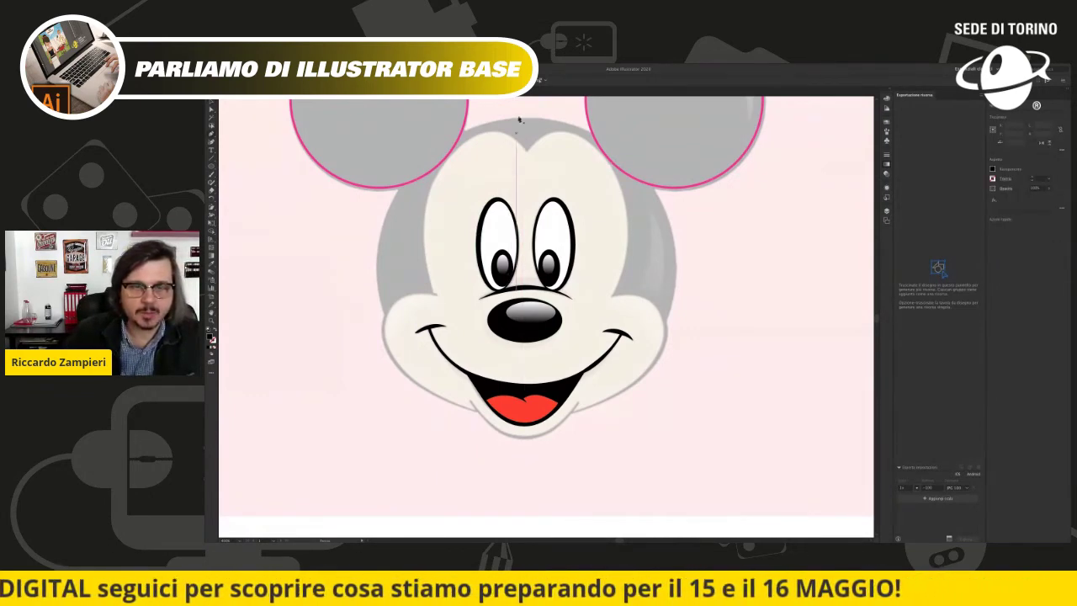
{"action": "left_click", "coordinate": [527, 152]}
{"action": "left_click", "coordinate": [579, 137]}
{"action": "left_click", "coordinate": [629, 237]}
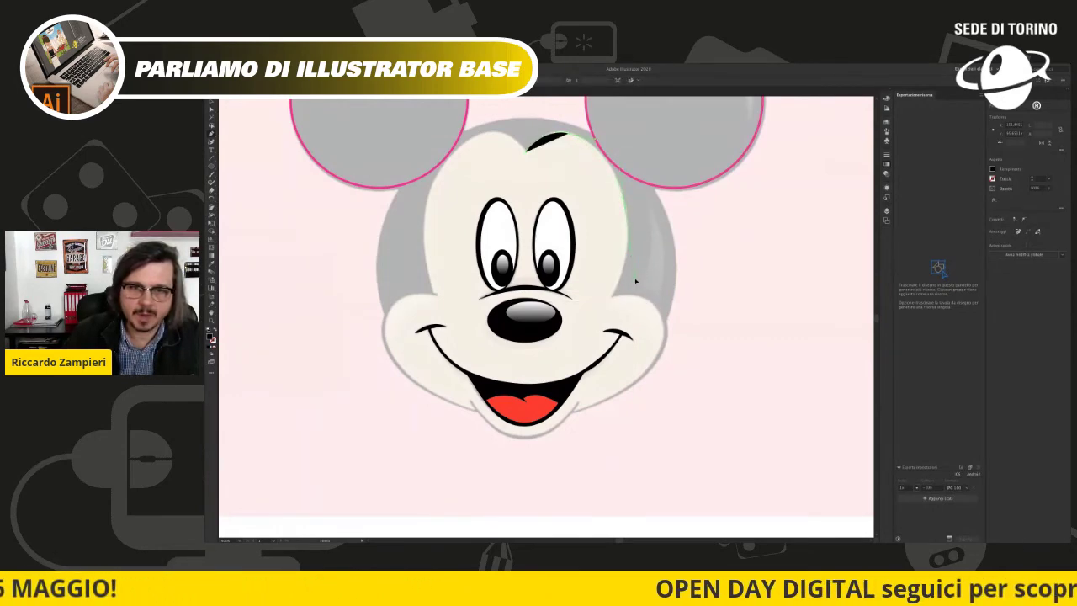
{"action": "key", "text": "v"}
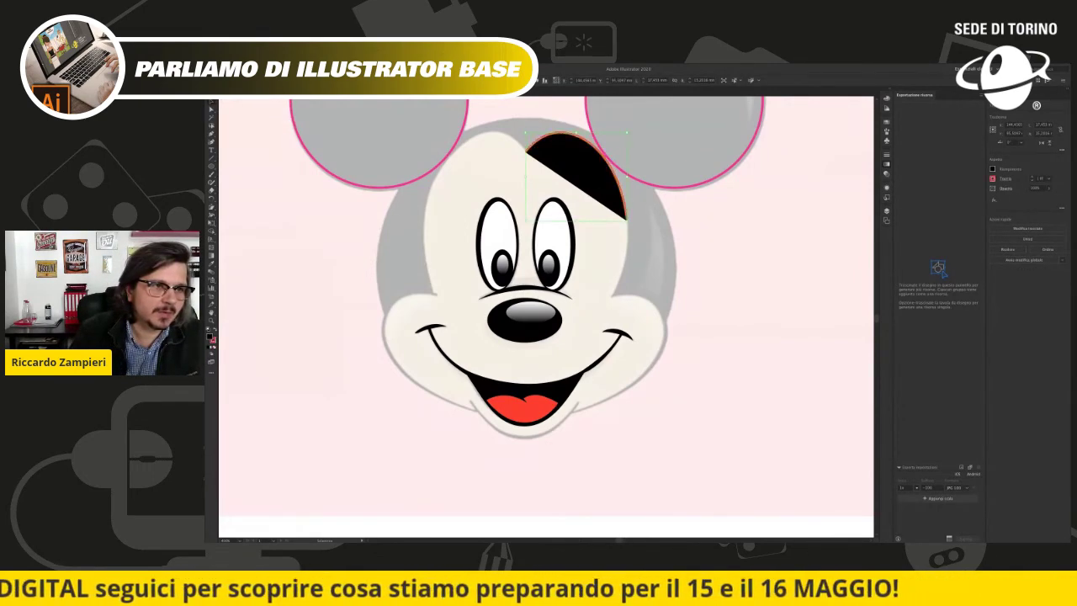
{"action": "key", "text": "slash"}
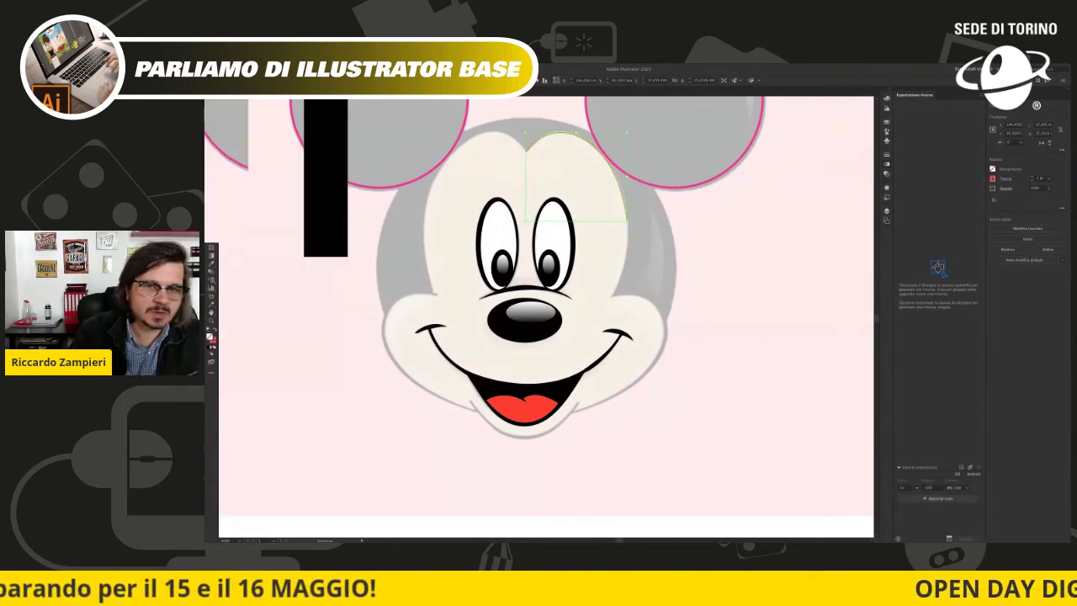
{"action": "left_click", "coordinate": [604, 248]}
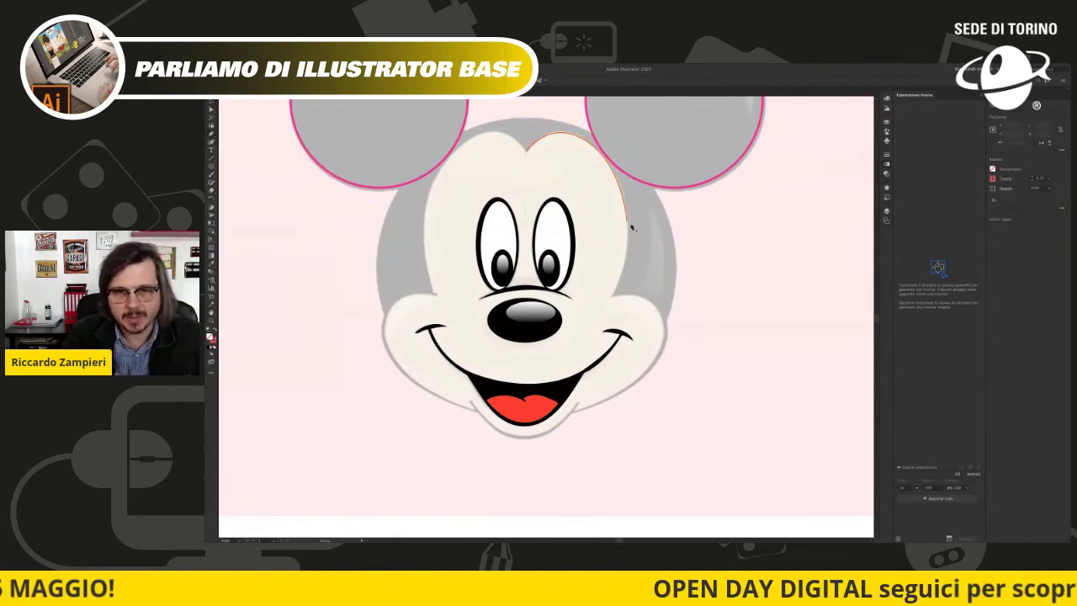
{"action": "left_click", "coordinate": [627, 222]}
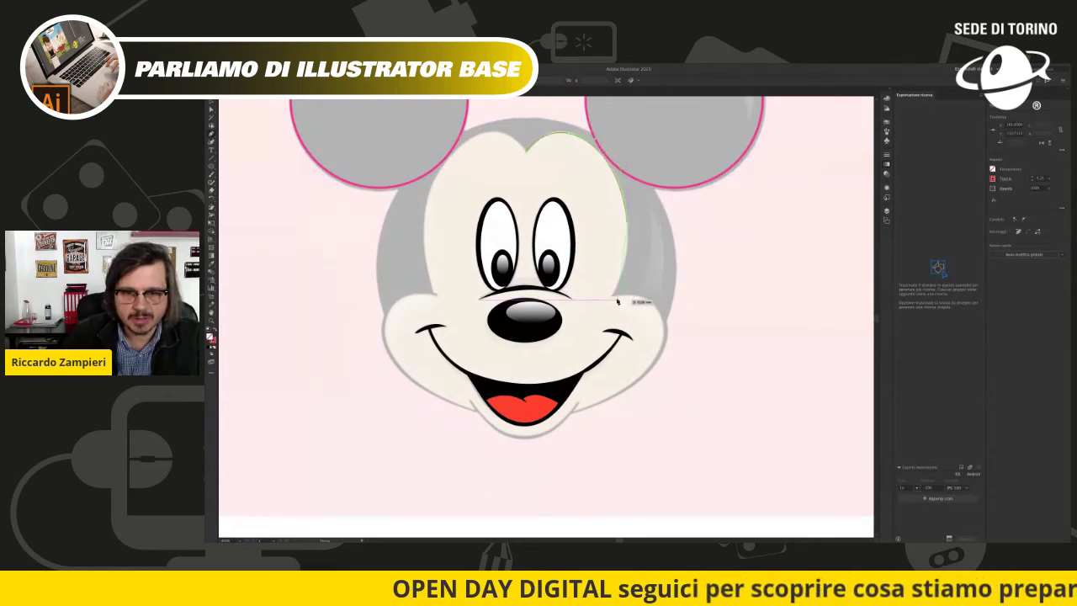
Step: Continue the outline around the cheeks, chin and left side, closing it at the head top
{"action": "mouse_move", "coordinate": [627, 222]}
{"action": "left_mouse_down"}
{"action": "mouse_move", "coordinate": [620, 300]}
{"action": "mouse_move", "coordinate": [657, 367]}
{"action": "left_mouse_up"}
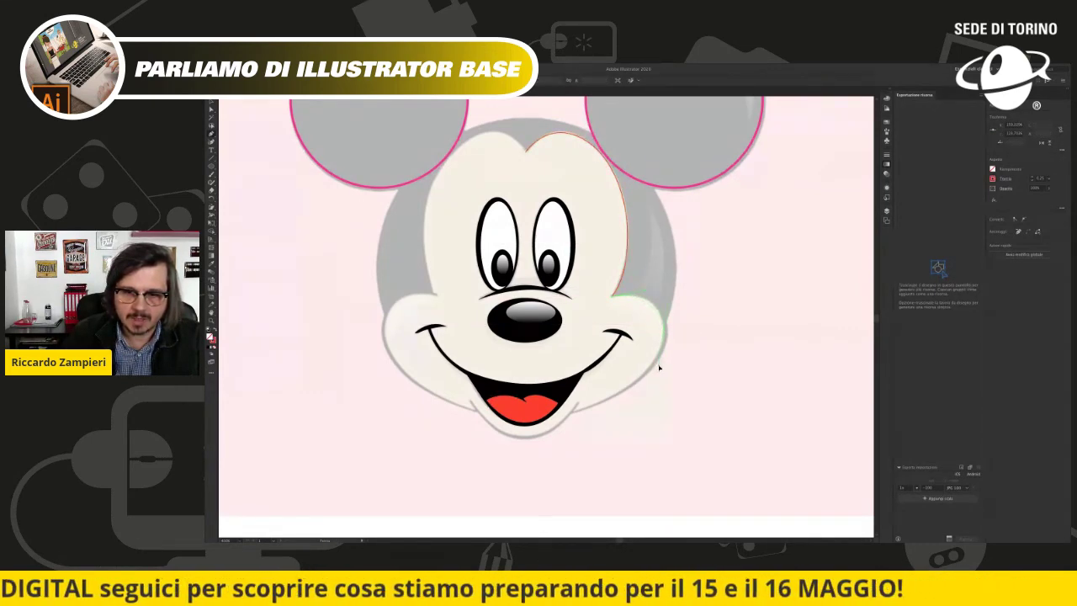
{"action": "left_click_drag", "start_coordinate": [662, 349], "coordinate": [518, 429]}
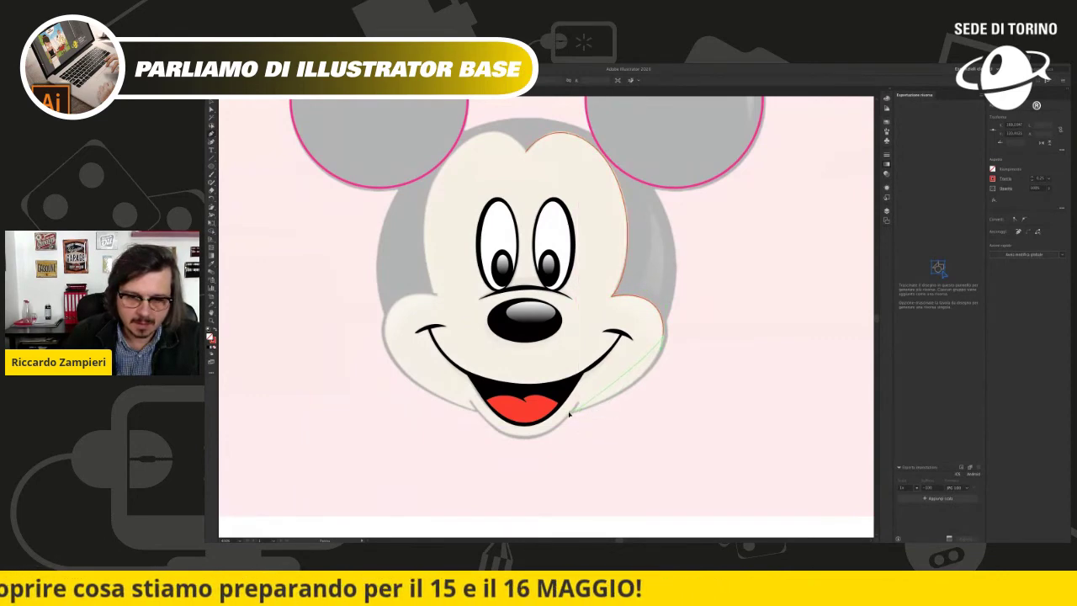
{"action": "mouse_move", "coordinate": [518, 429]}
{"action": "left_mouse_down"}
{"action": "mouse_move", "coordinate": [583, 409]}
{"action": "mouse_move", "coordinate": [499, 435]}
{"action": "mouse_move", "coordinate": [456, 385]}
{"action": "left_mouse_up"}
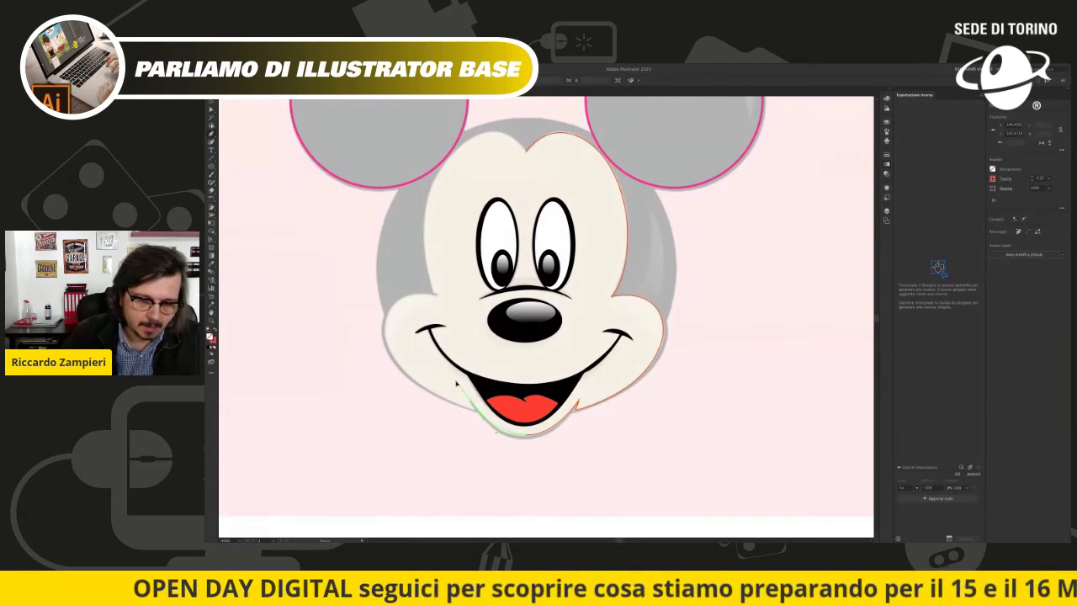
{"action": "mouse_move", "coordinate": [456, 384]}
{"action": "left_mouse_down"}
{"action": "mouse_move", "coordinate": [469, 402]}
{"action": "mouse_move", "coordinate": [373, 317]}
{"action": "left_mouse_up"}
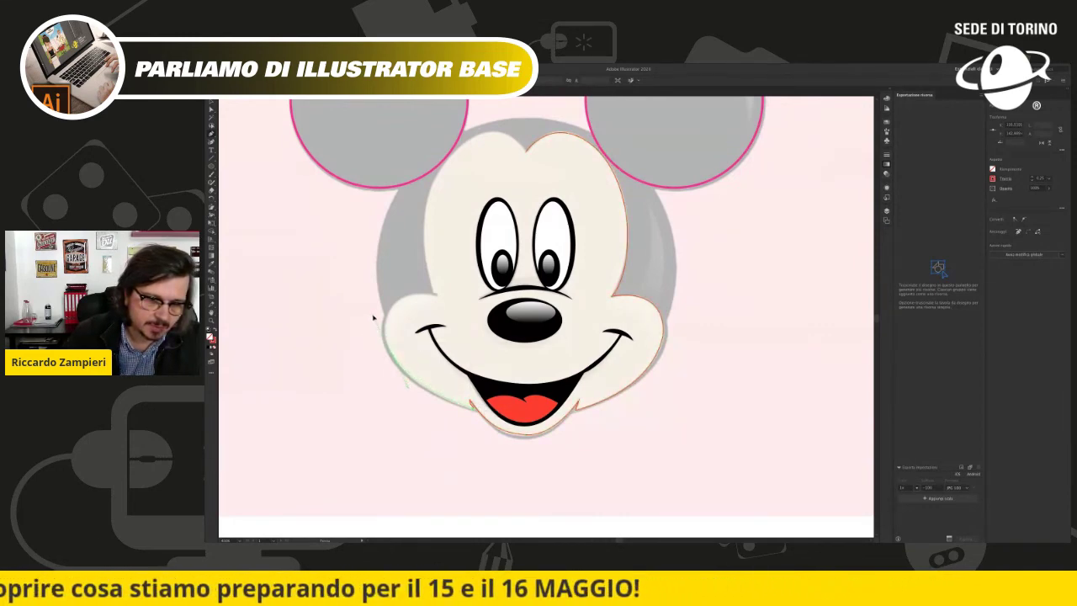
{"action": "left_click_drag", "start_coordinate": [375, 318], "coordinate": [477, 307]}
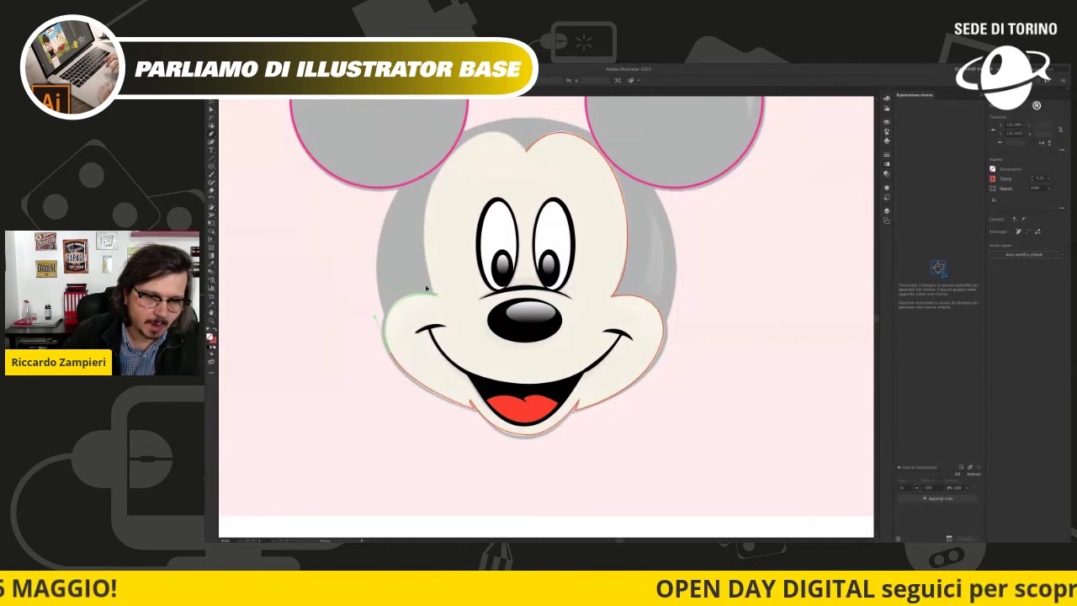
{"action": "left_click_drag", "start_coordinate": [431, 290], "coordinate": [426, 190]}
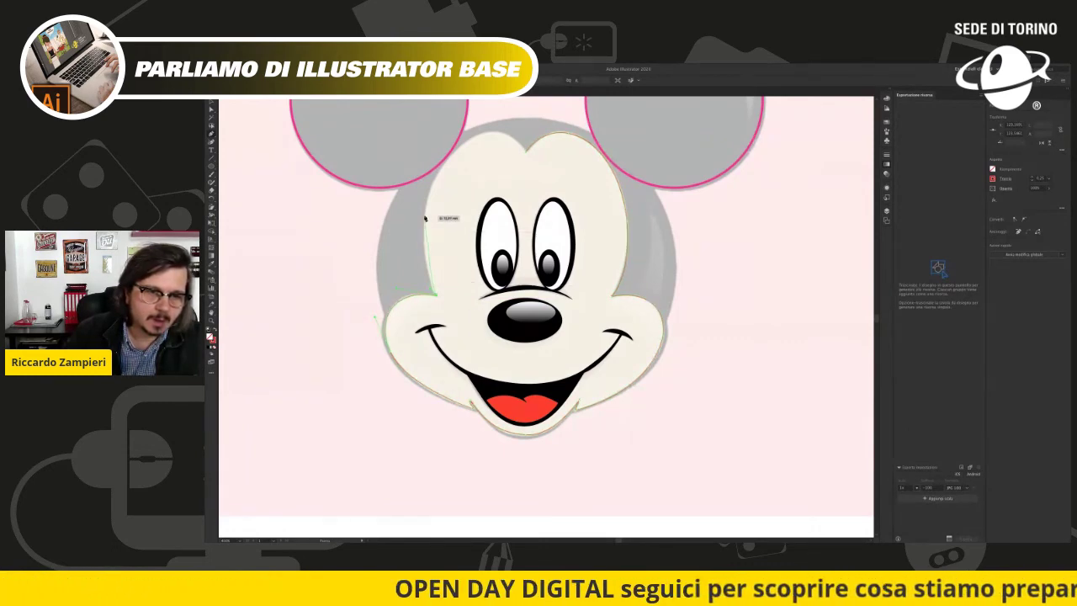
{"action": "left_click_drag", "start_coordinate": [427, 183], "coordinate": [523, 136]}
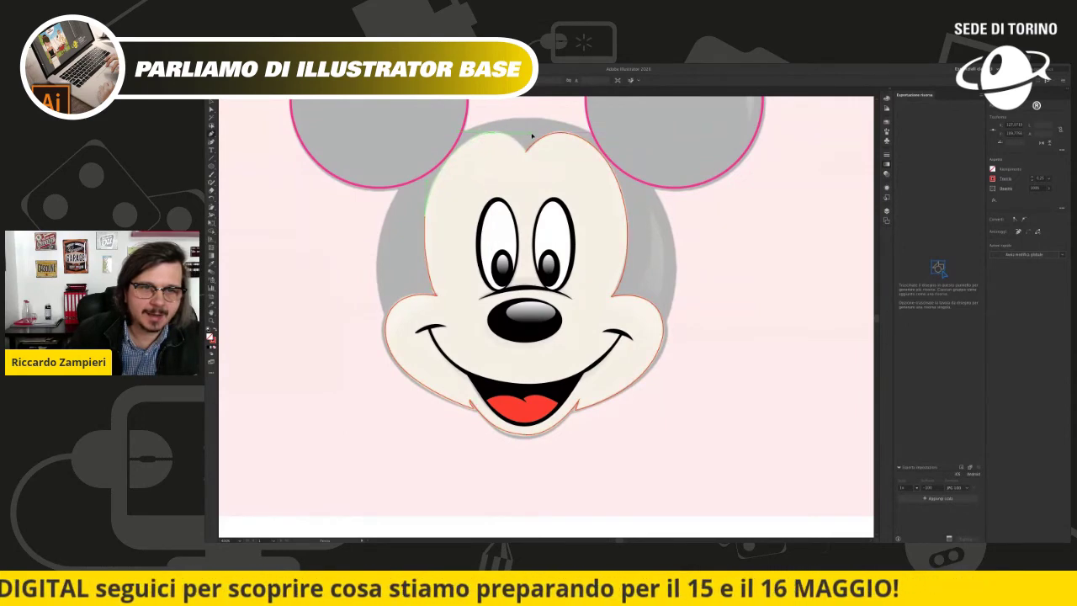
{"action": "left_click_drag", "start_coordinate": [531, 135], "coordinate": [532, 137]}
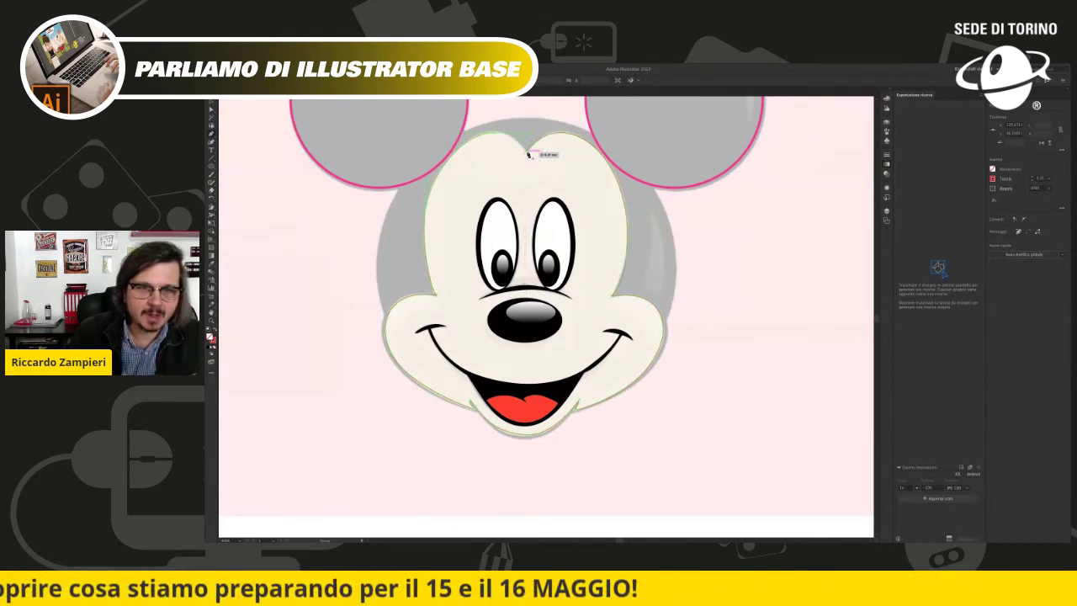
{"action": "key", "text": "a"}
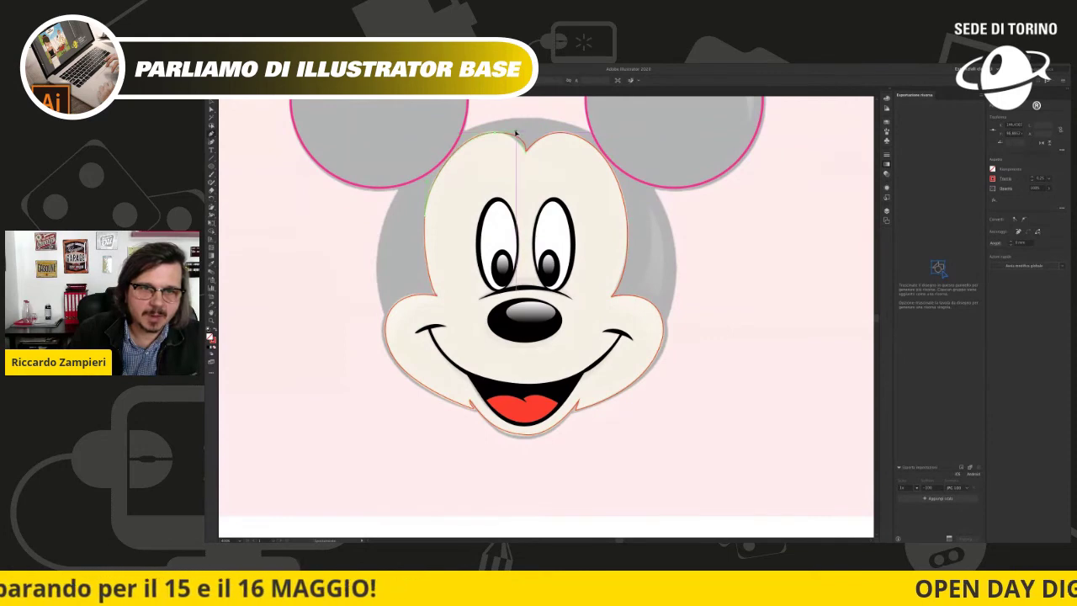
{"action": "key", "text": "v"}
{"action": "left_click", "coordinate": [732, 290]}
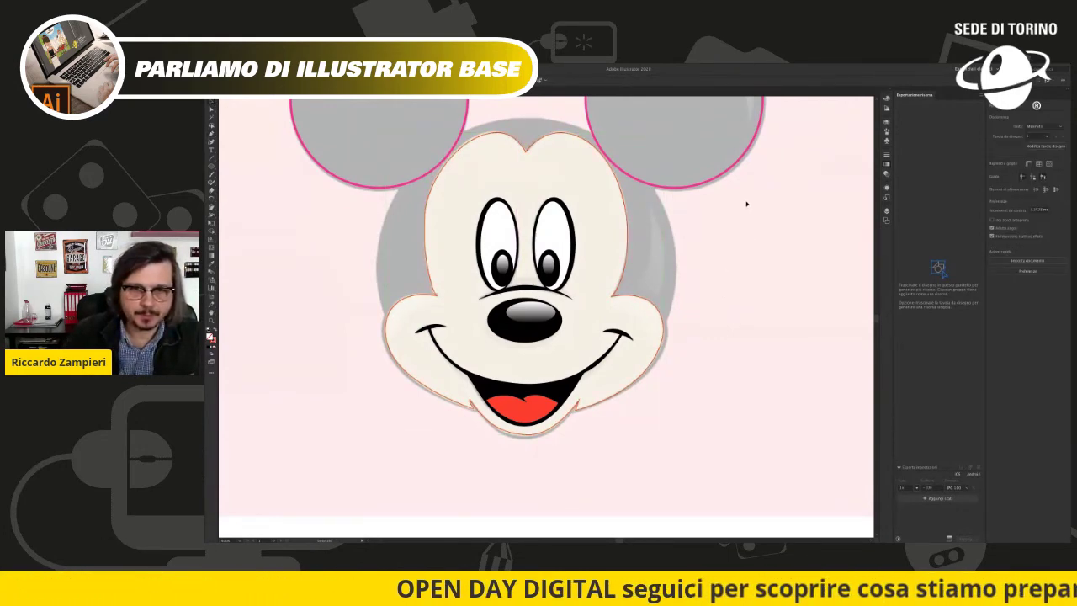
{"action": "left_click", "coordinate": [545, 142]}
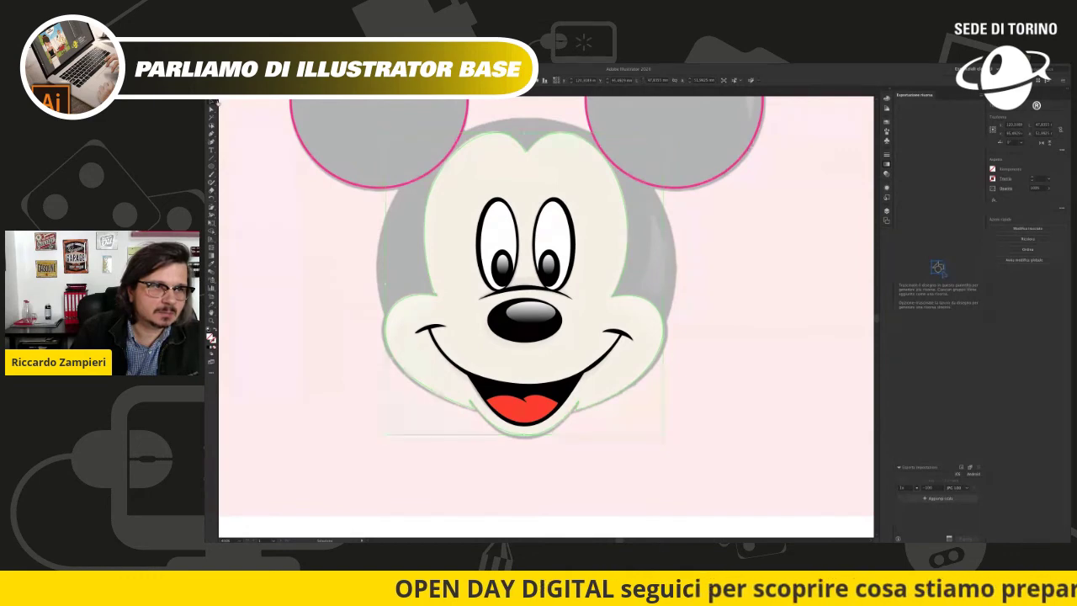
Step: Fill the face shape light cream, send it behind the features, and zoom out to the whole head
{"action": "key", "text": "ctrl+f"}
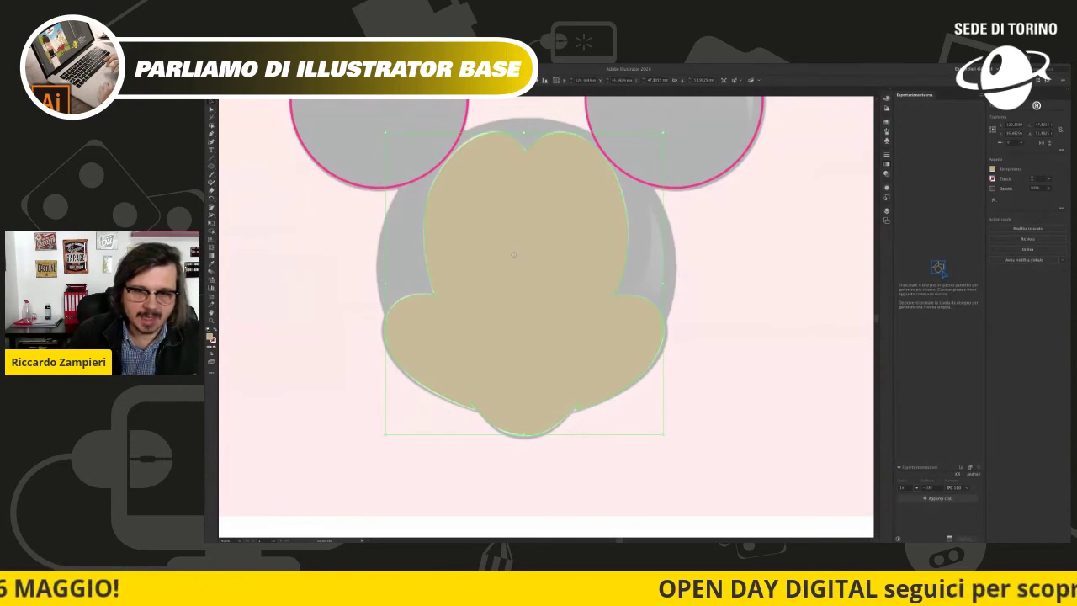
{"action": "key", "text": "ctrl+z"}
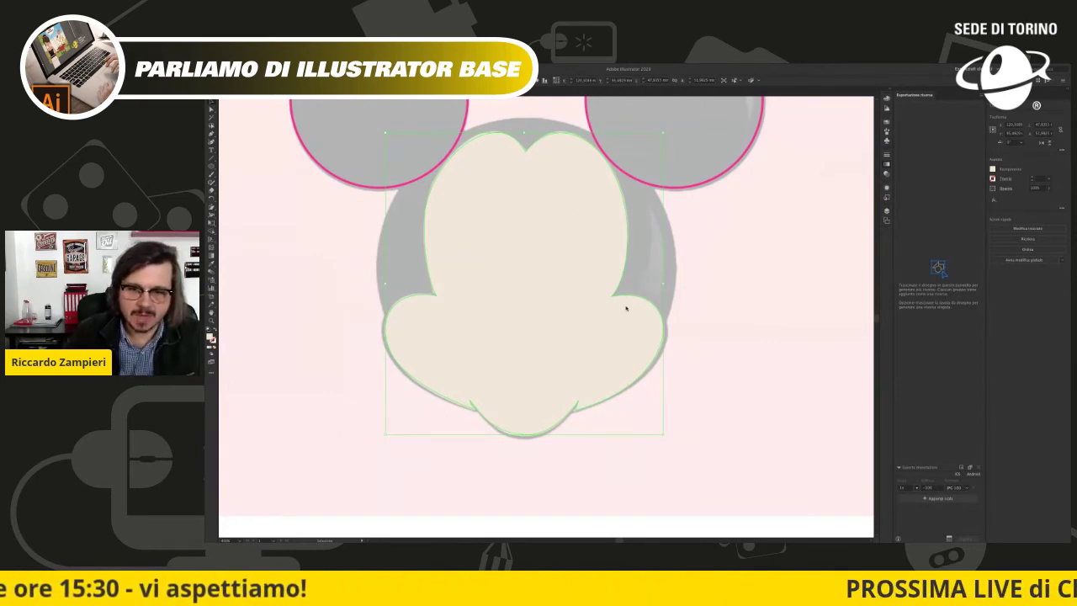
{"action": "key", "text": "ctrl+bracketleft"}
{"action": "left_click", "coordinate": [698, 383]}
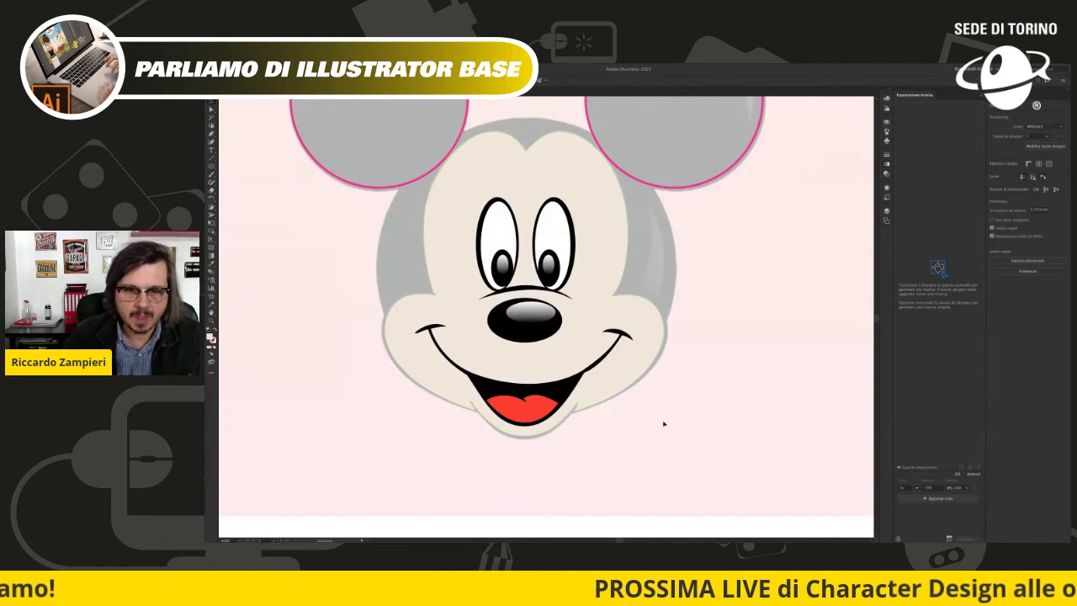
{"action": "key", "text": "ctrl+minus"}
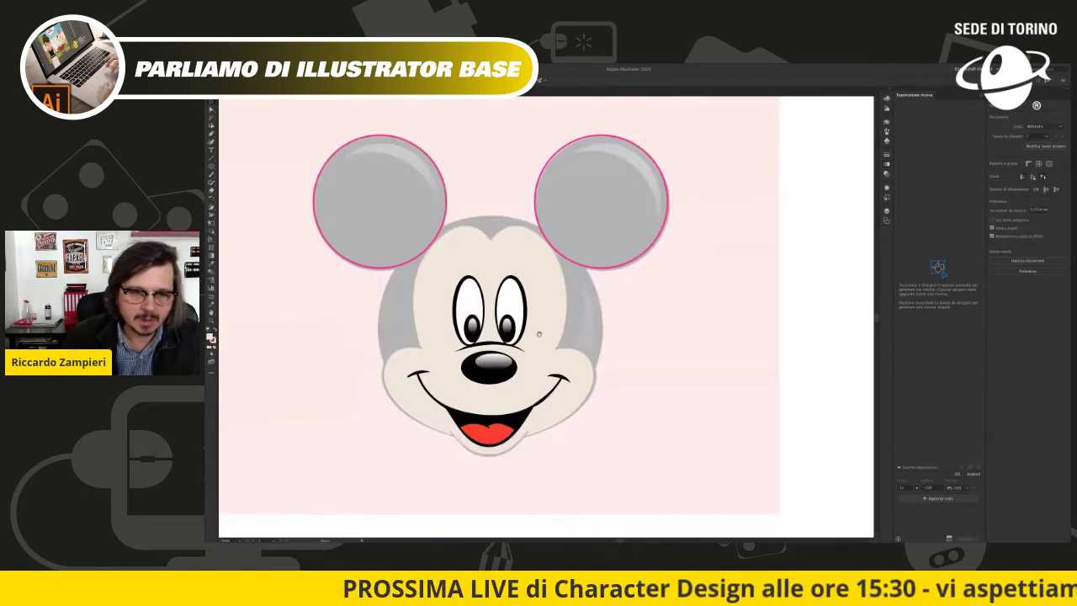
{"action": "left_click_drag", "start_coordinate": [539, 333], "coordinate": [599, 298]}
{"action": "left_click_drag", "start_coordinate": [660, 223], "coordinate": [663, 257]}
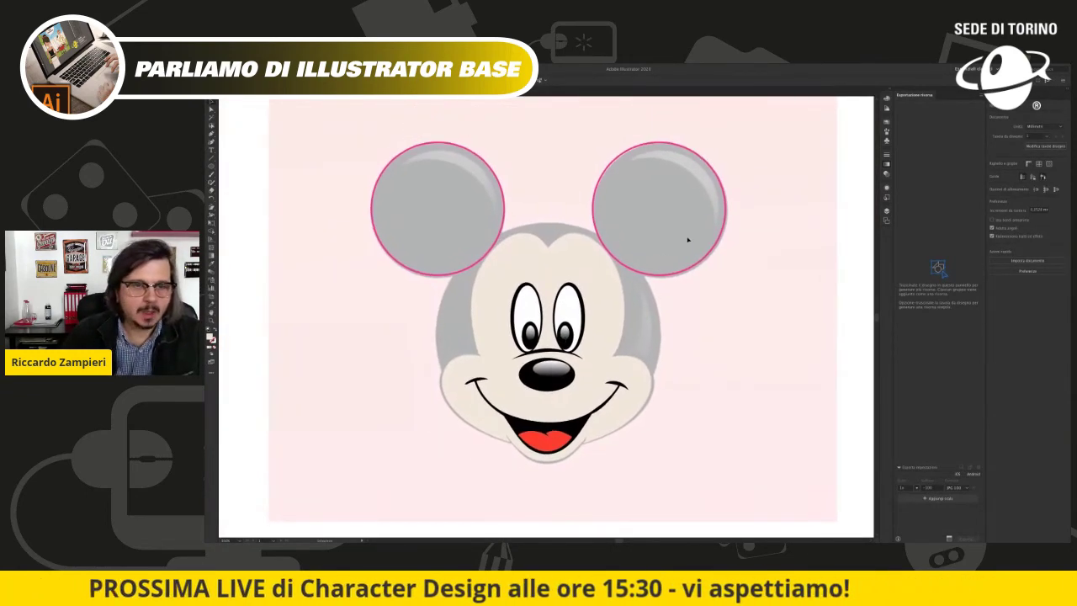
{"action": "left_click", "coordinate": [687, 242]}
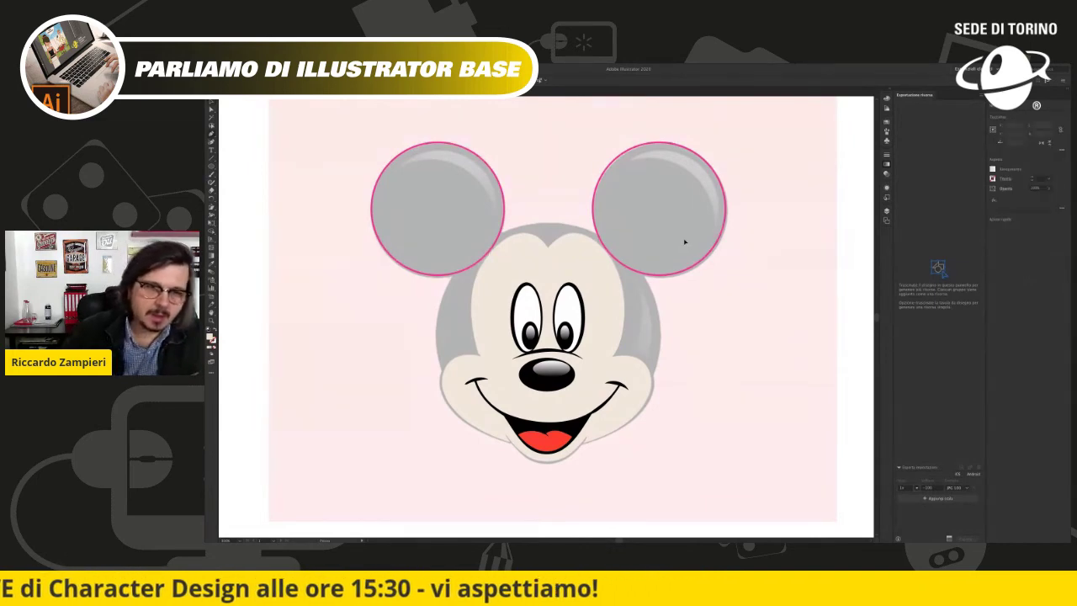
Step: Try reshaping the left ear highlight's lower edge, then undo the change
{"action": "left_click", "coordinate": [403, 168]}
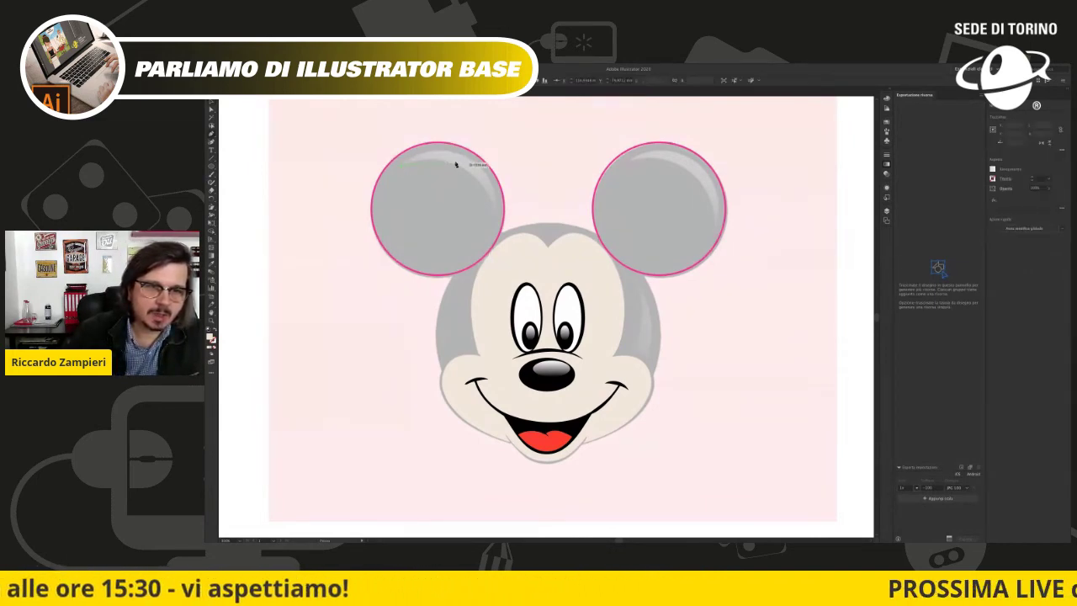
{"action": "left_click", "coordinate": [491, 166]}
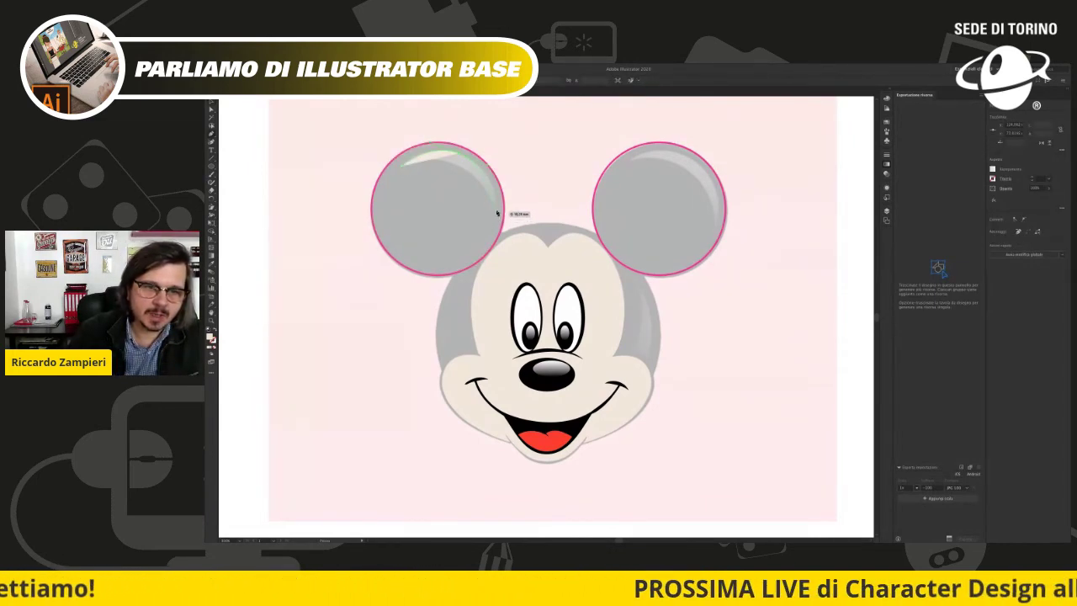
{"action": "left_click_drag", "start_coordinate": [493, 193], "coordinate": [496, 205]}
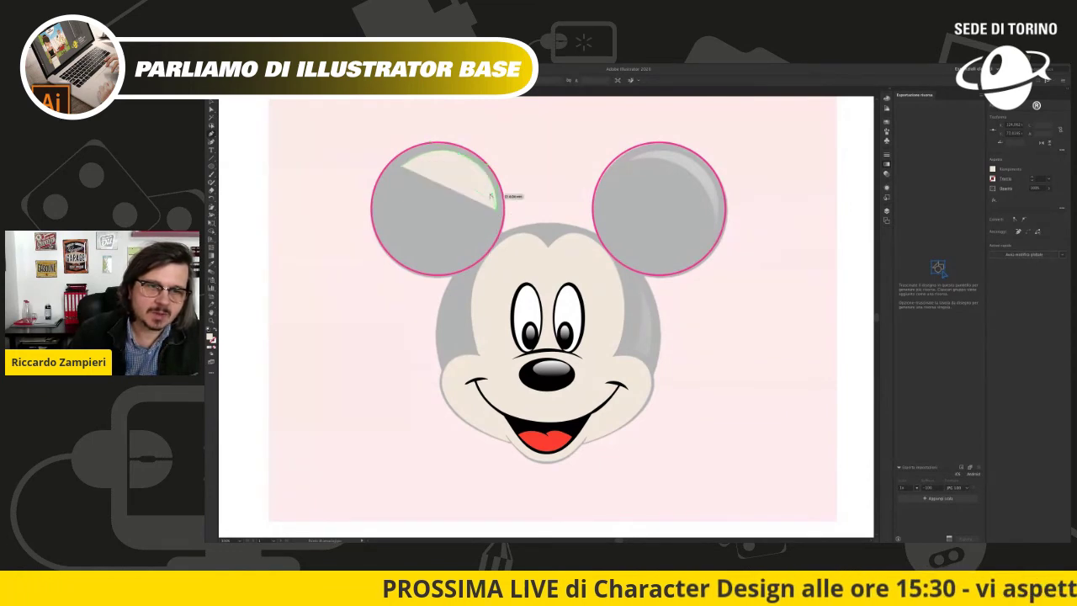
{"action": "left_click", "coordinate": [401, 168]}
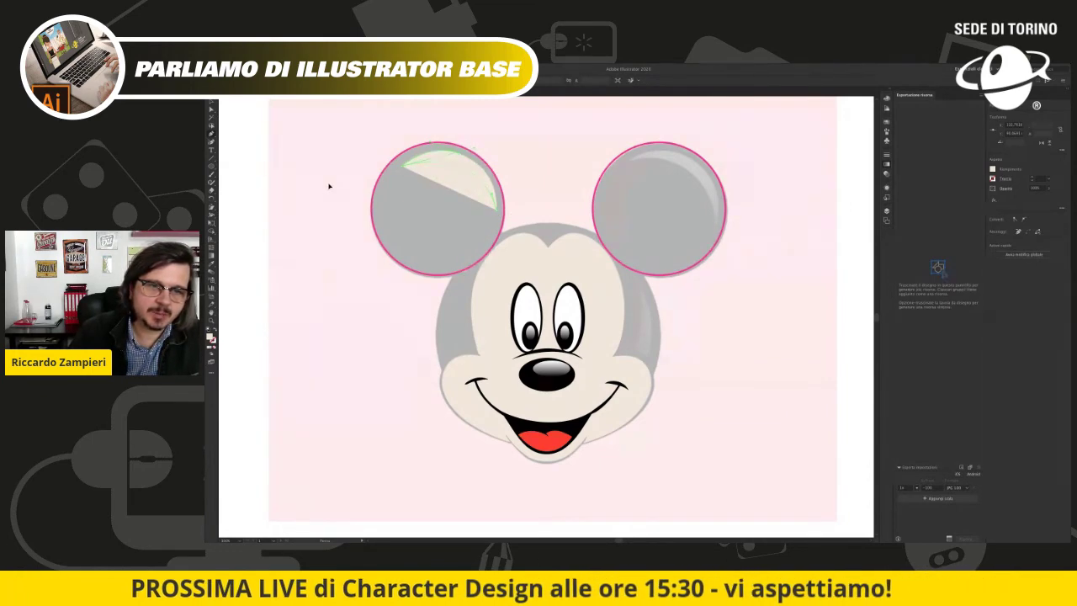
{"action": "key", "text": "ctrl+z"}
{"action": "left_click", "coordinate": [329, 185]}
Step: Give the left ear crescent a black-to-white gradient and copy it onto the right ear
{"action": "left_click", "coordinate": [475, 177]}
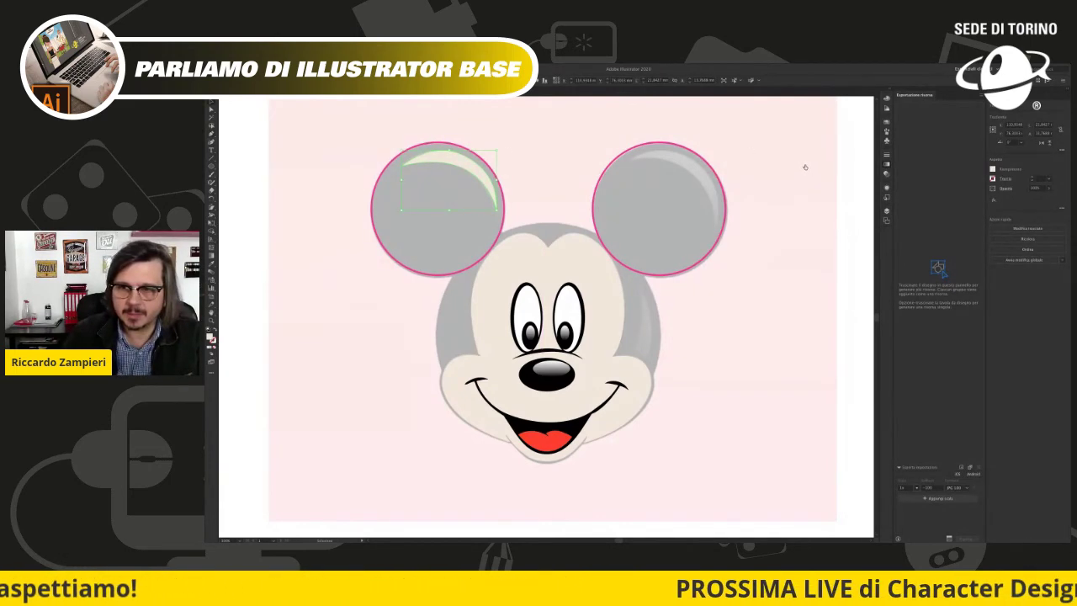
{"action": "key", "text": "period"}
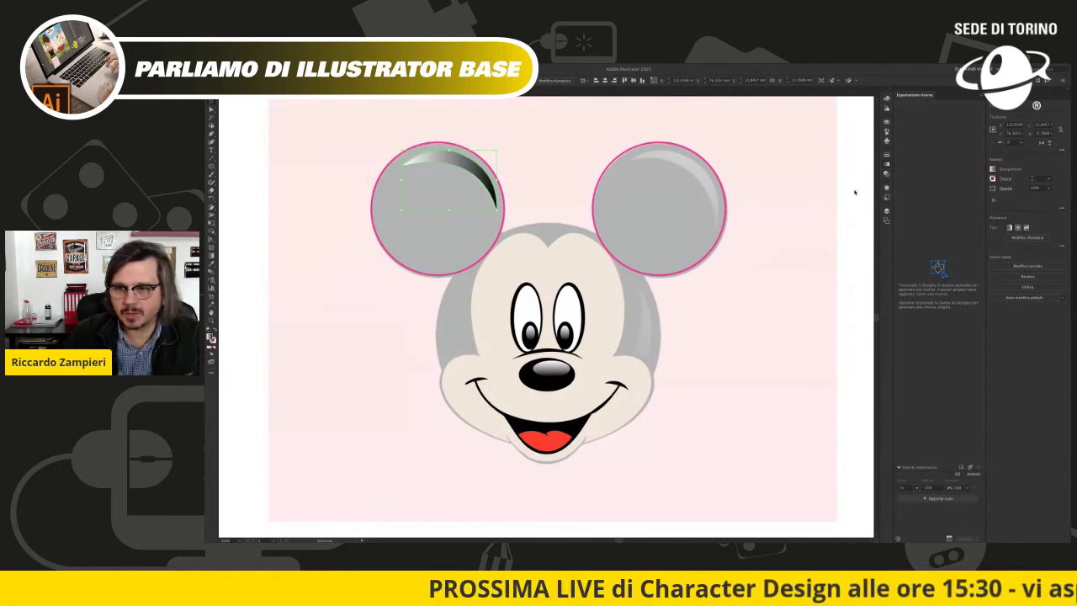
{"action": "left_click", "coordinate": [798, 293]}
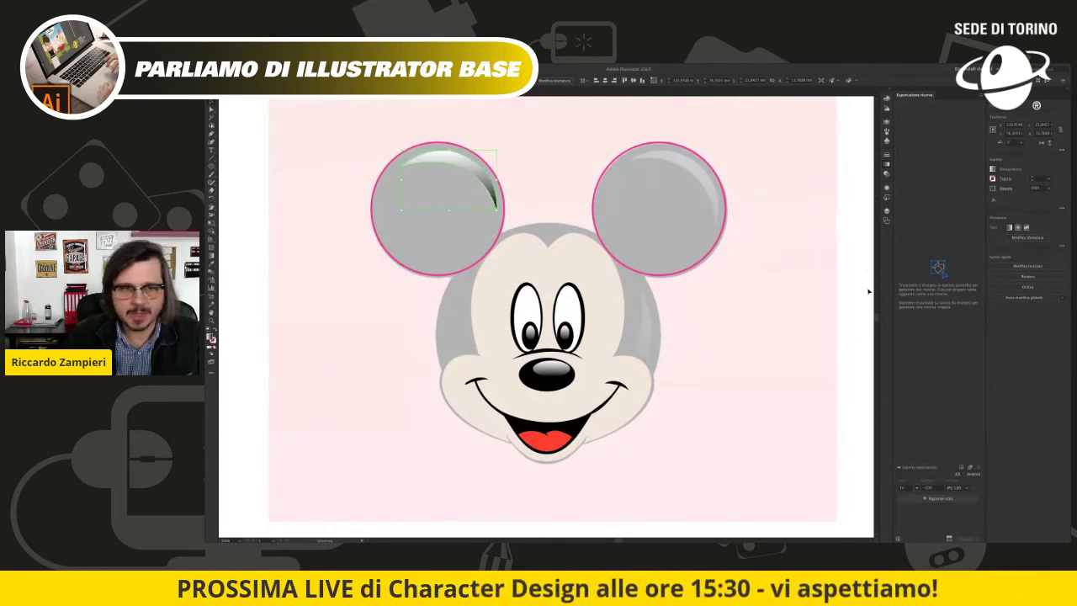
{"action": "left_click", "coordinate": [487, 177]}
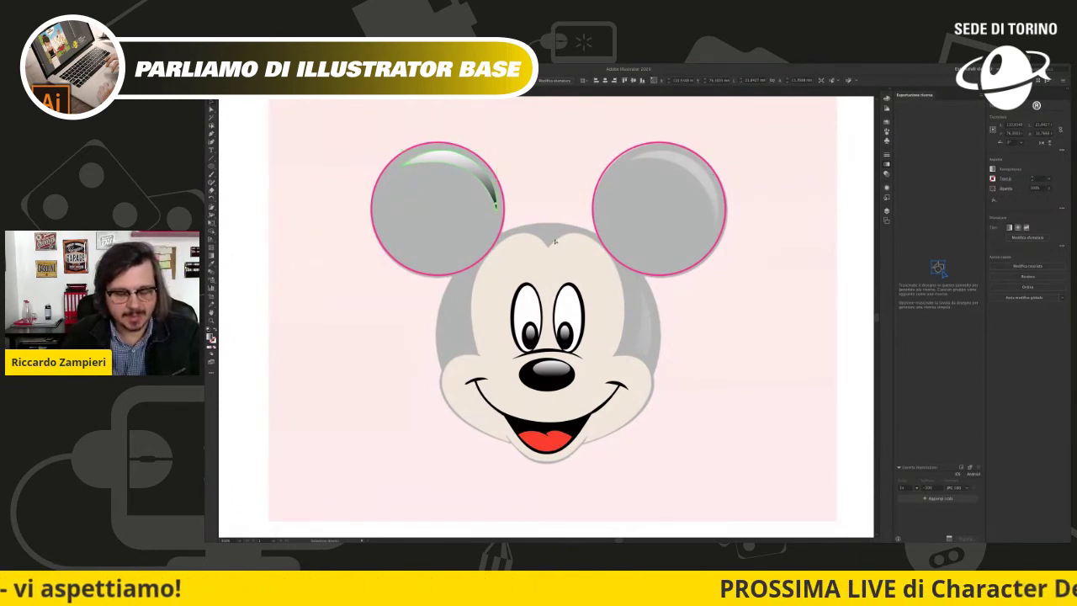
{"action": "left_click_drag", "start_coordinate": [468, 172], "coordinate": [688, 185]}
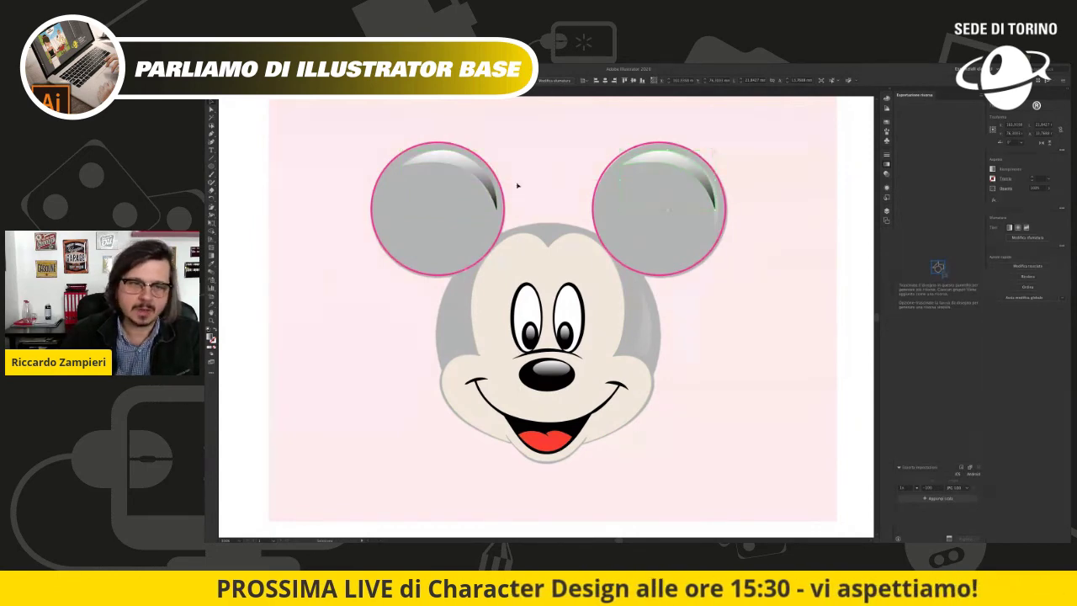
{"action": "left_click", "coordinate": [501, 206]}
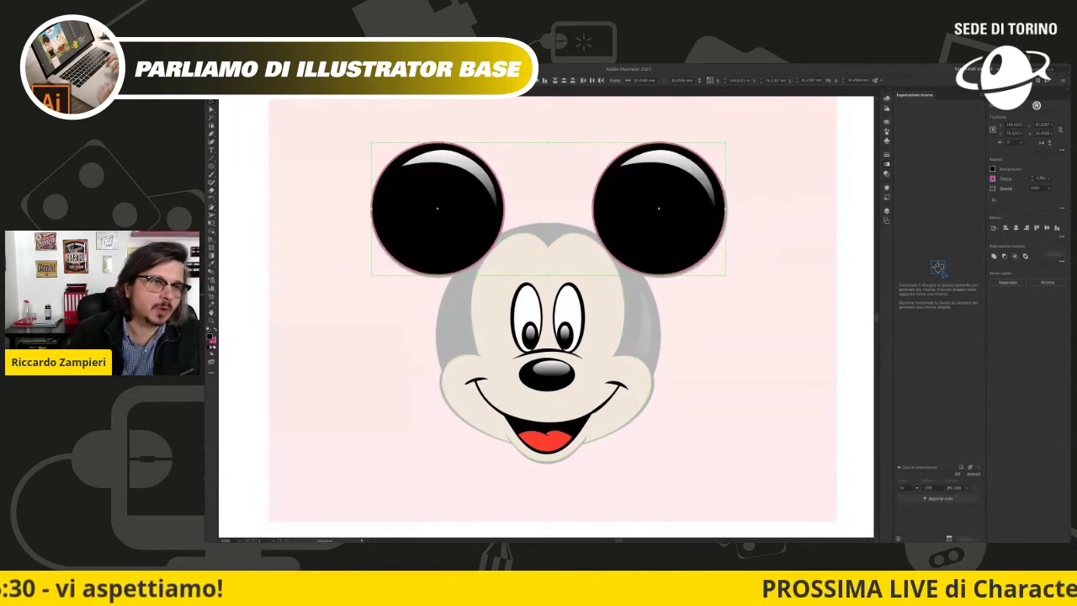
Step: Remove the pink outline from both black ears and deselect them
{"action": "key", "text": "slash"}
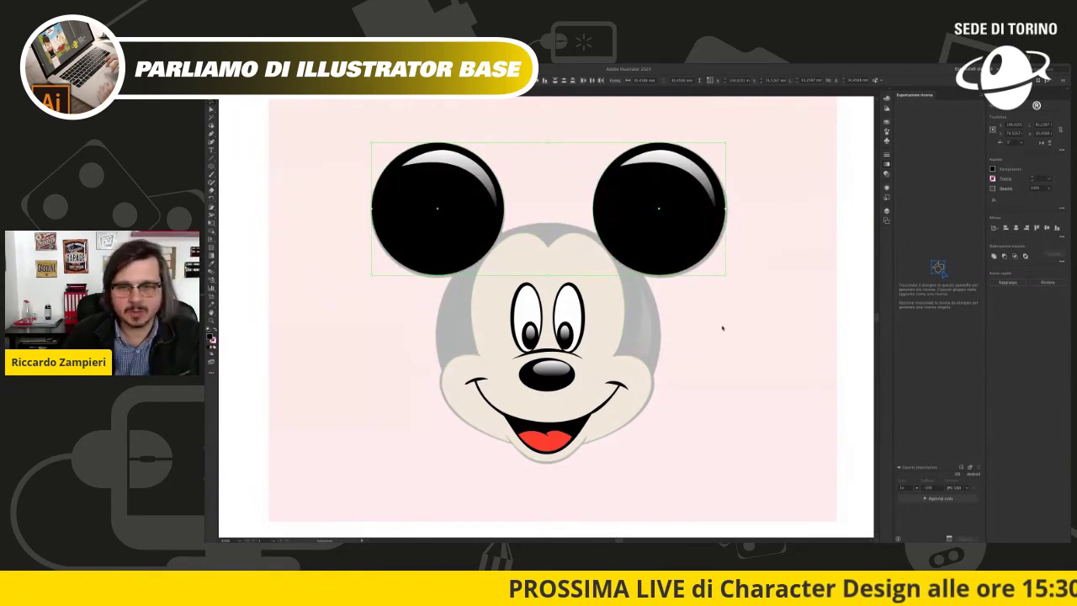
{"action": "left_click", "coordinate": [721, 356]}
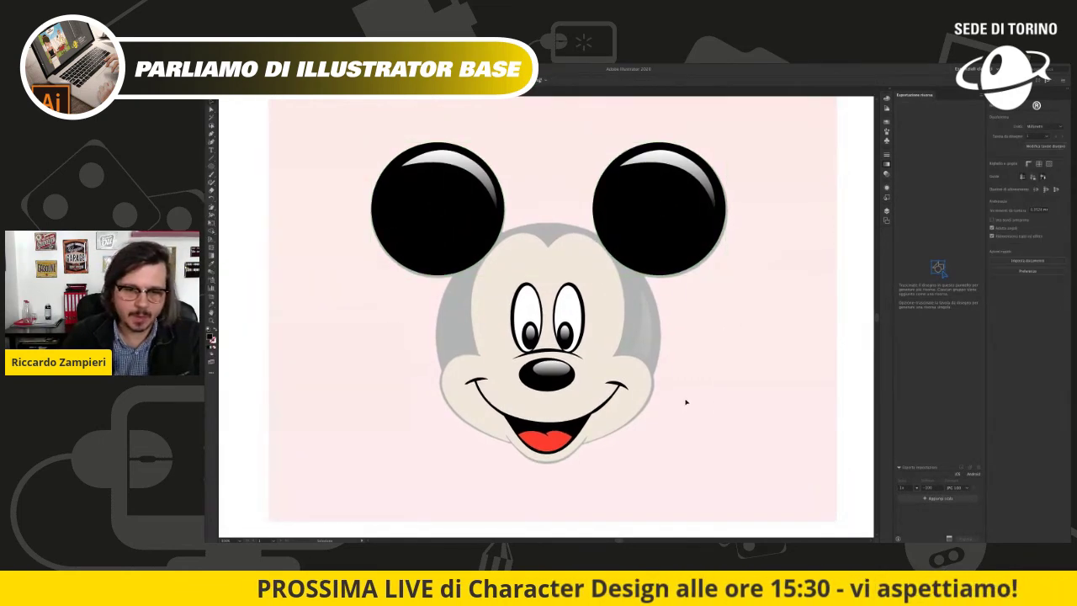
Step: Reshape the dark right-cheek shape into a curved crescent with a grey gradient fill
{"action": "scroll", "coordinate": [694, 353], "scroll_direction": "up", "scroll_amount": 2}
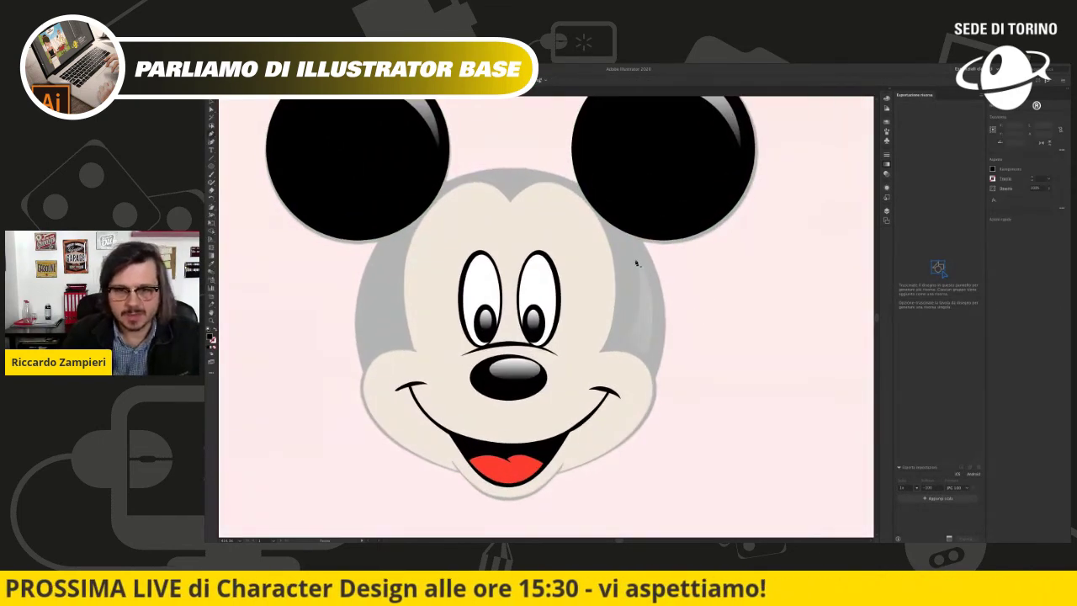
{"action": "left_click", "coordinate": [618, 357]}
{"action": "left_click_drag", "start_coordinate": [618, 357], "coordinate": [602, 383]}
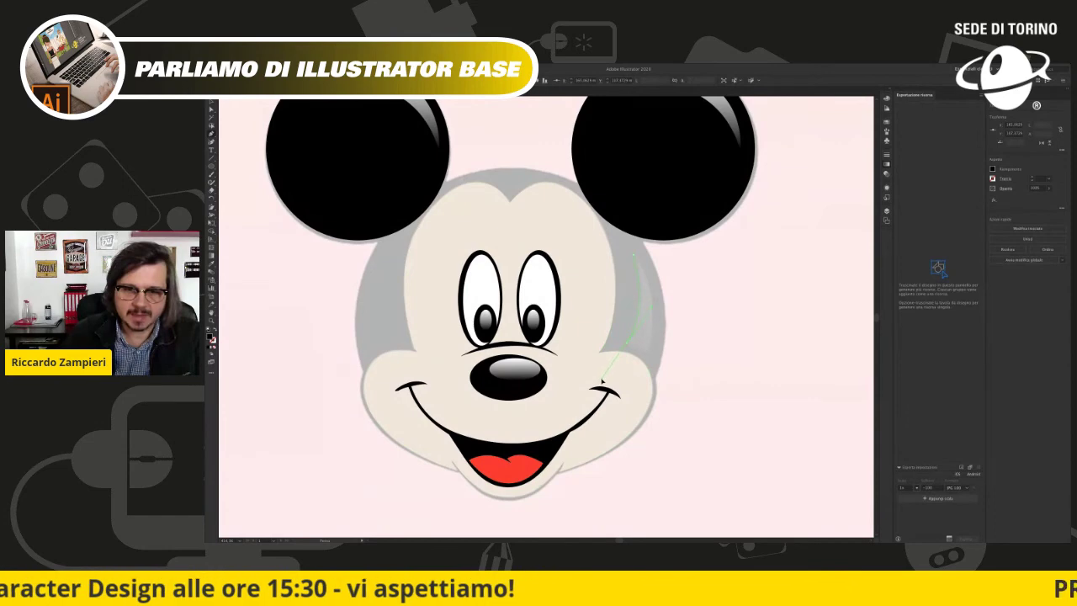
{"action": "left_click", "coordinate": [649, 357]}
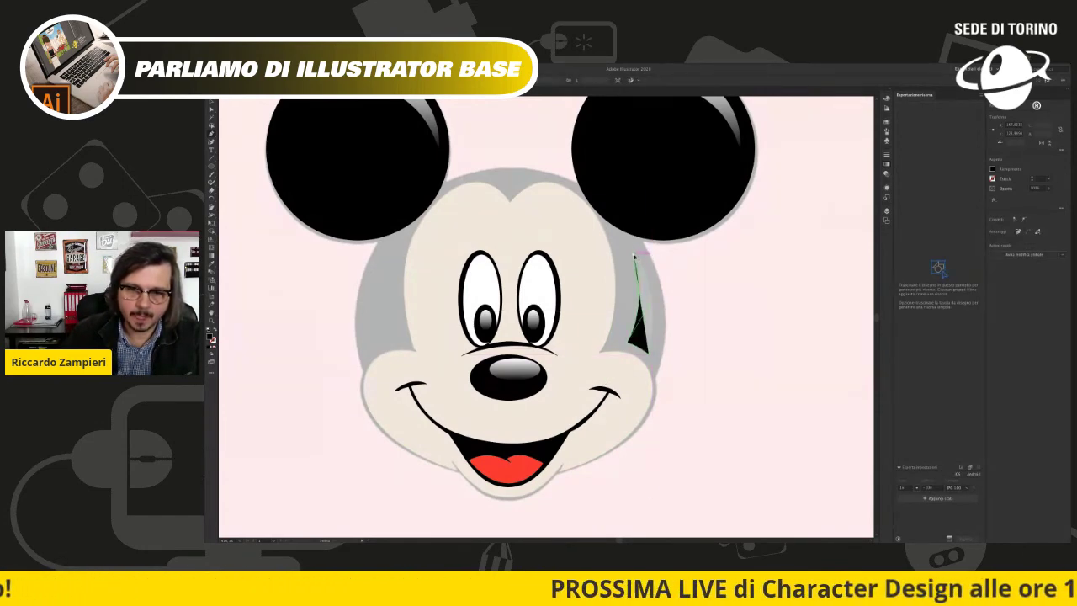
{"action": "left_click_drag", "start_coordinate": [636, 261], "coordinate": [664, 290]}
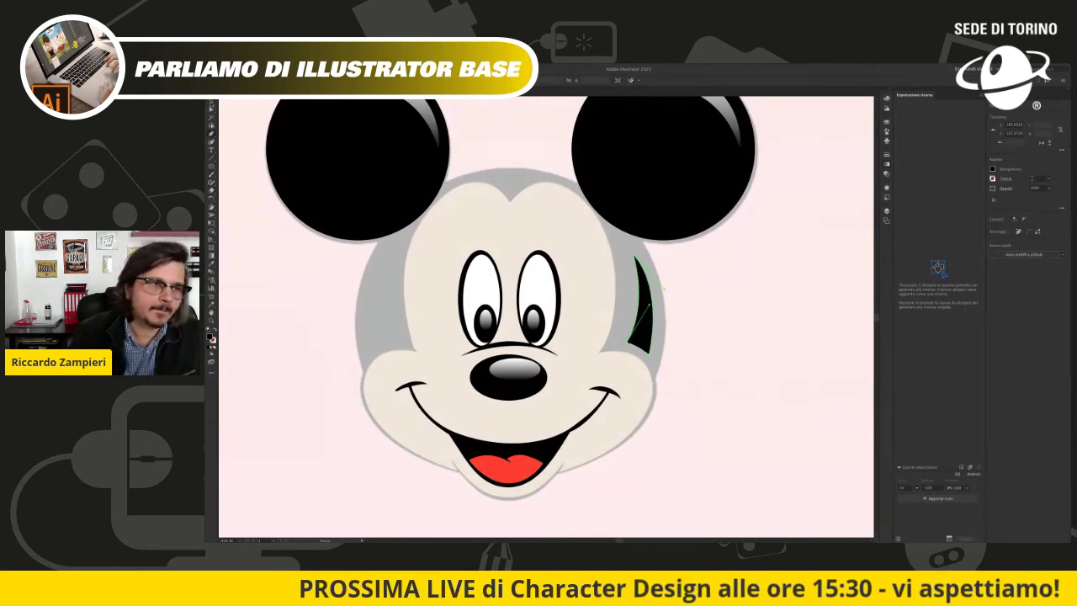
{"action": "key", "text": "period"}
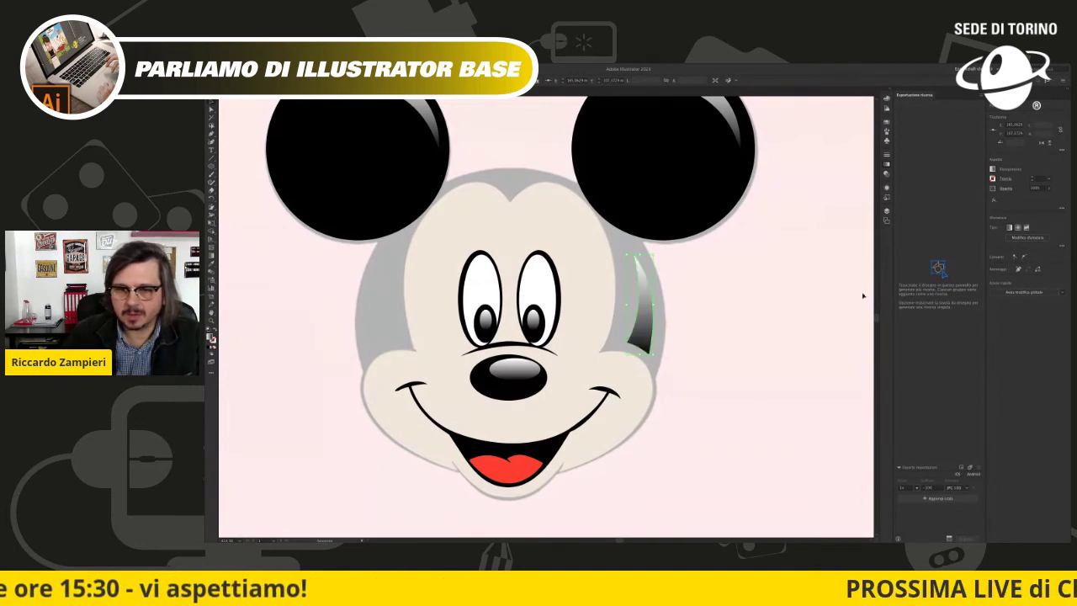
{"action": "left_click", "coordinate": [708, 350]}
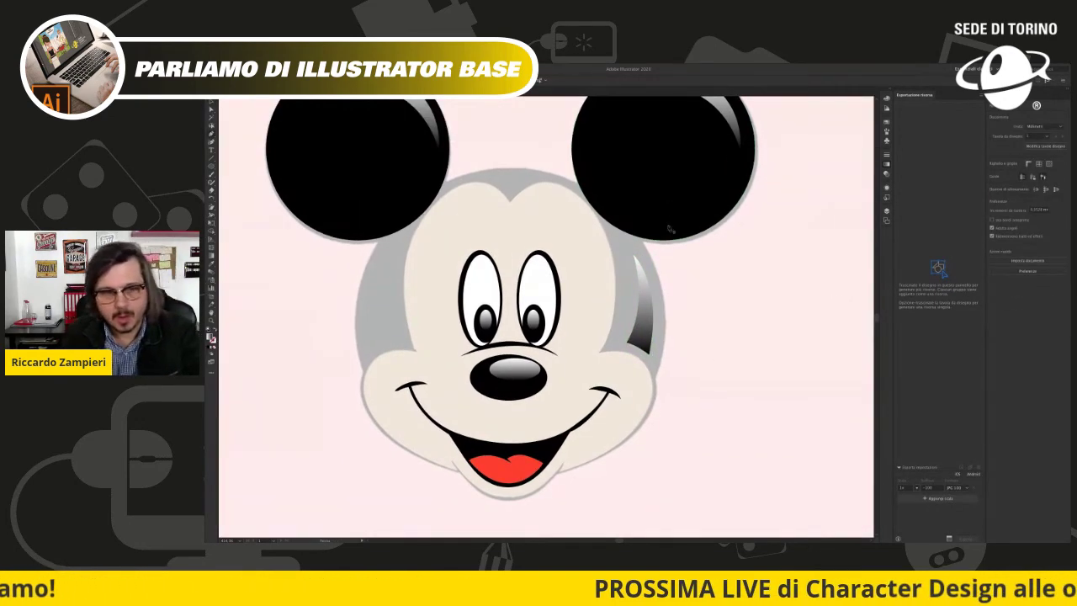
{"action": "left_click", "coordinate": [419, 201]}
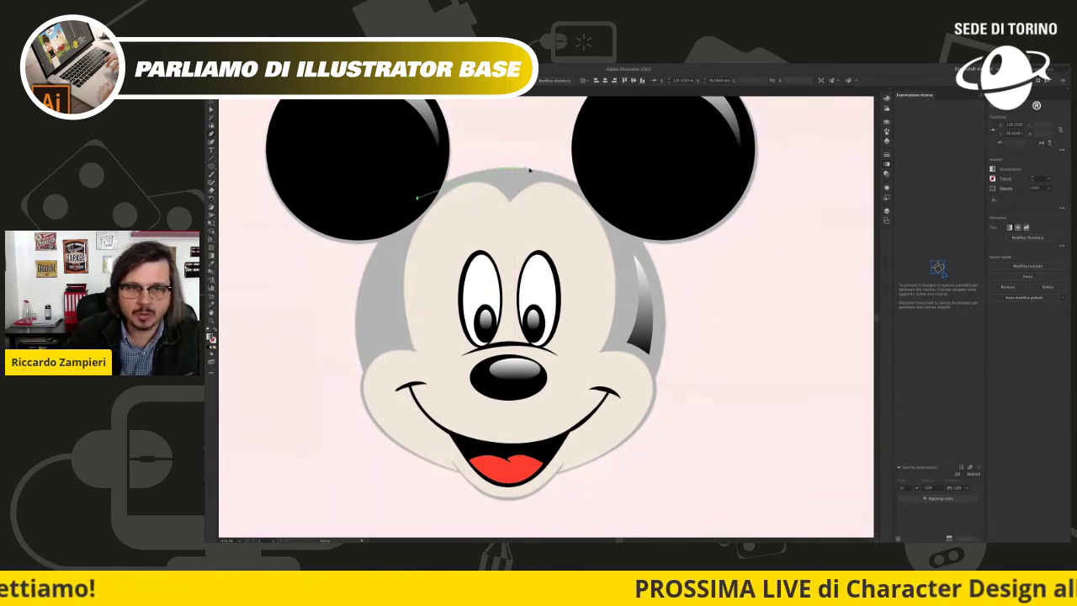
Step: Trace the outline of Mickey's head with the Pen tool, from the right ear around the chin
{"action": "left_click_drag", "start_coordinate": [579, 169], "coordinate": [597, 175]}
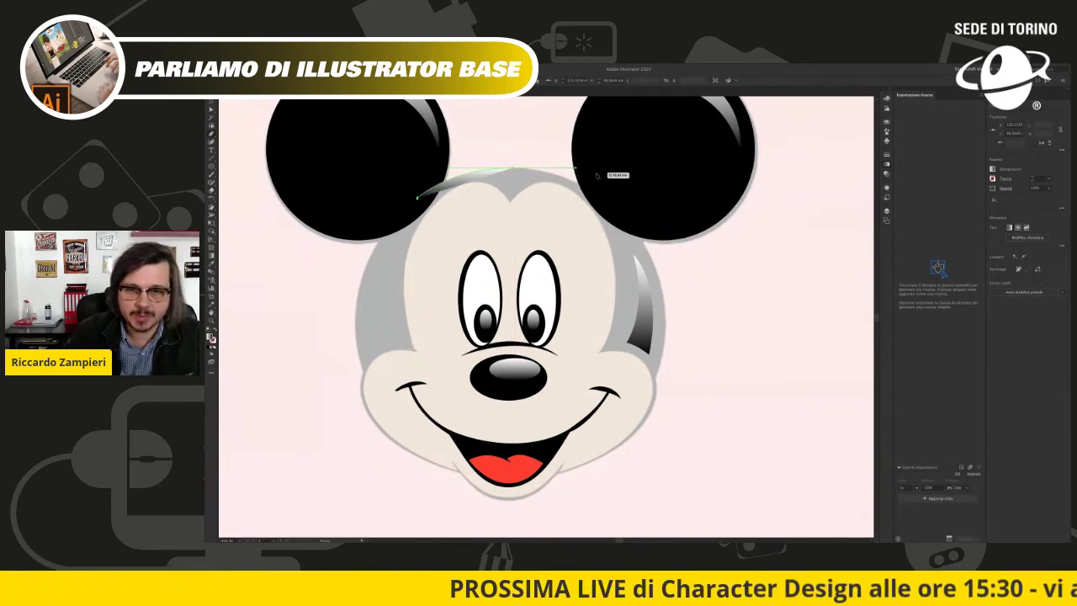
{"action": "left_click", "coordinate": [630, 222]}
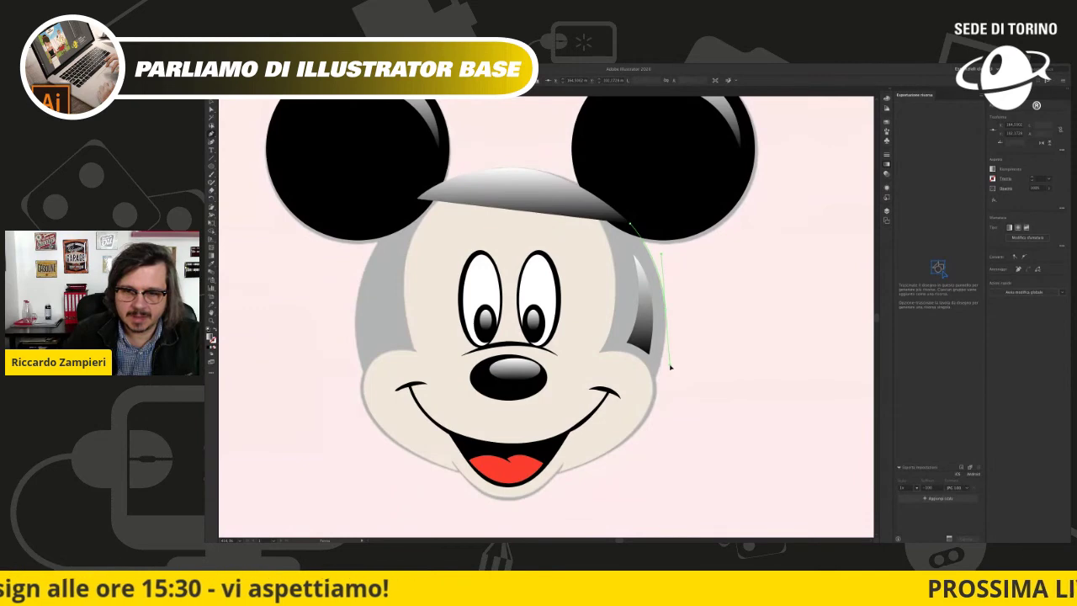
{"action": "left_click", "coordinate": [661, 377]}
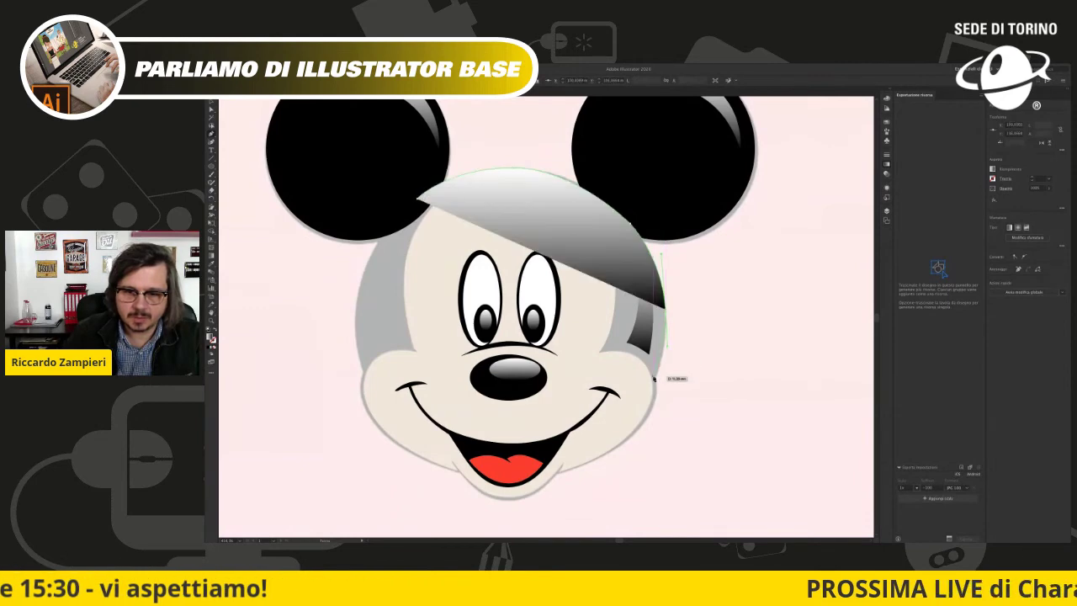
{"action": "left_click", "coordinate": [631, 443]}
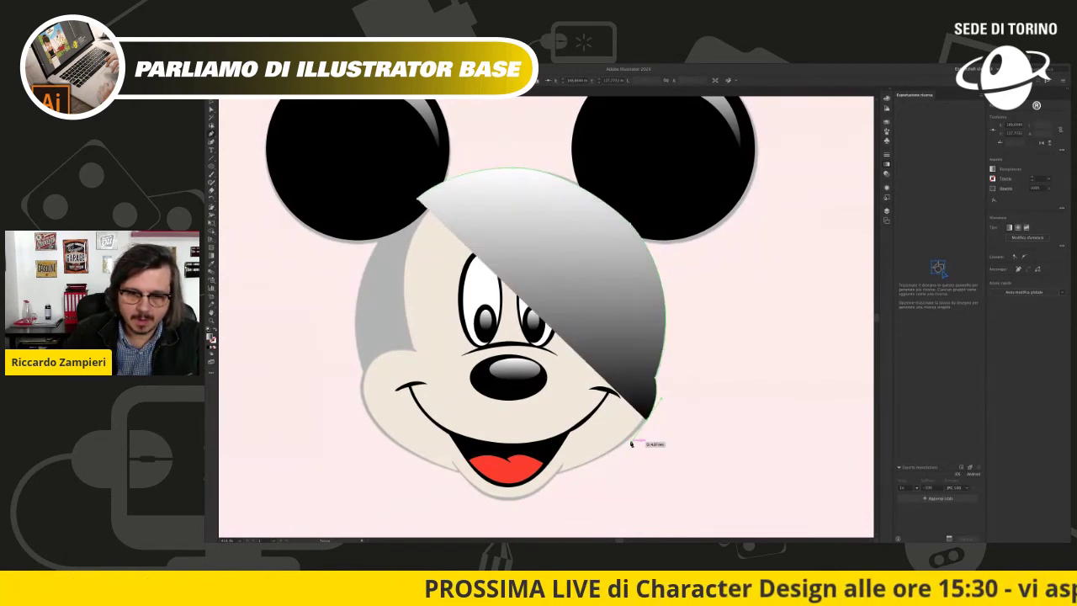
{"action": "left_click", "coordinate": [548, 475]}
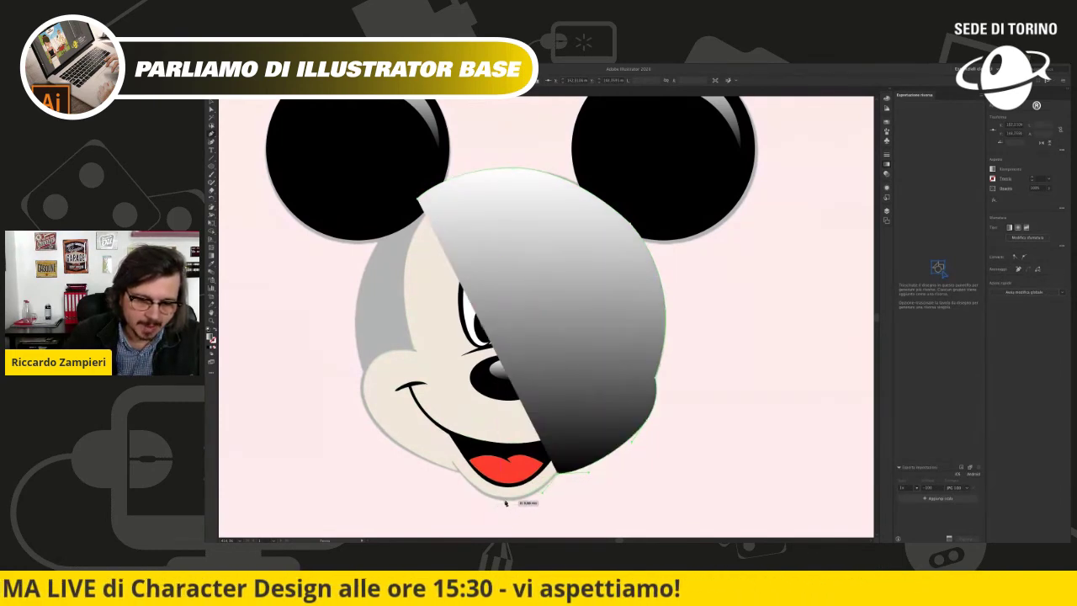
{"action": "left_click", "coordinate": [503, 502]}
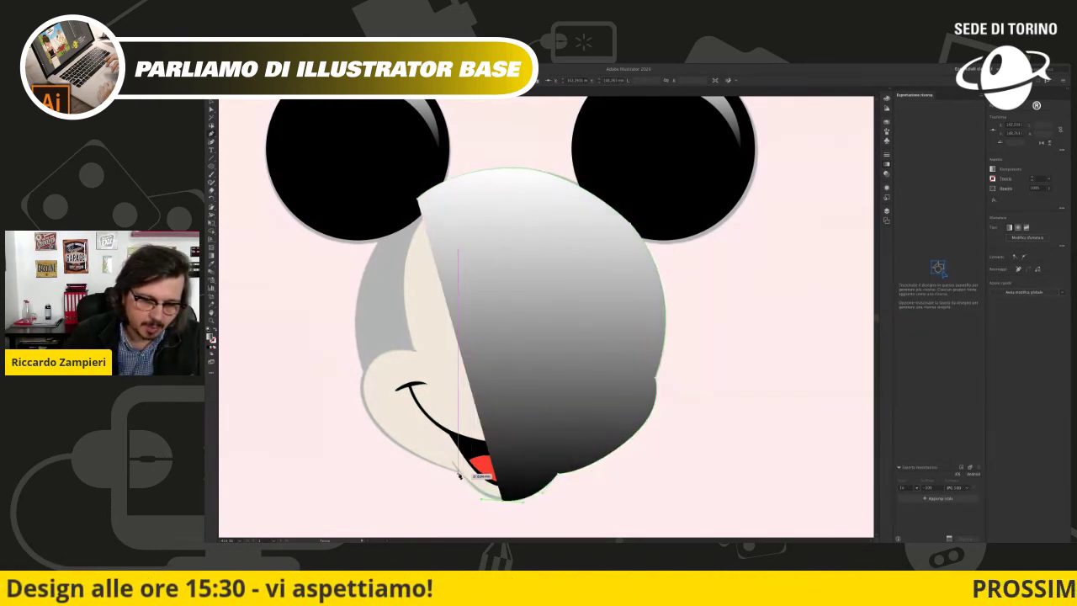
{"action": "left_click", "coordinate": [459, 475]}
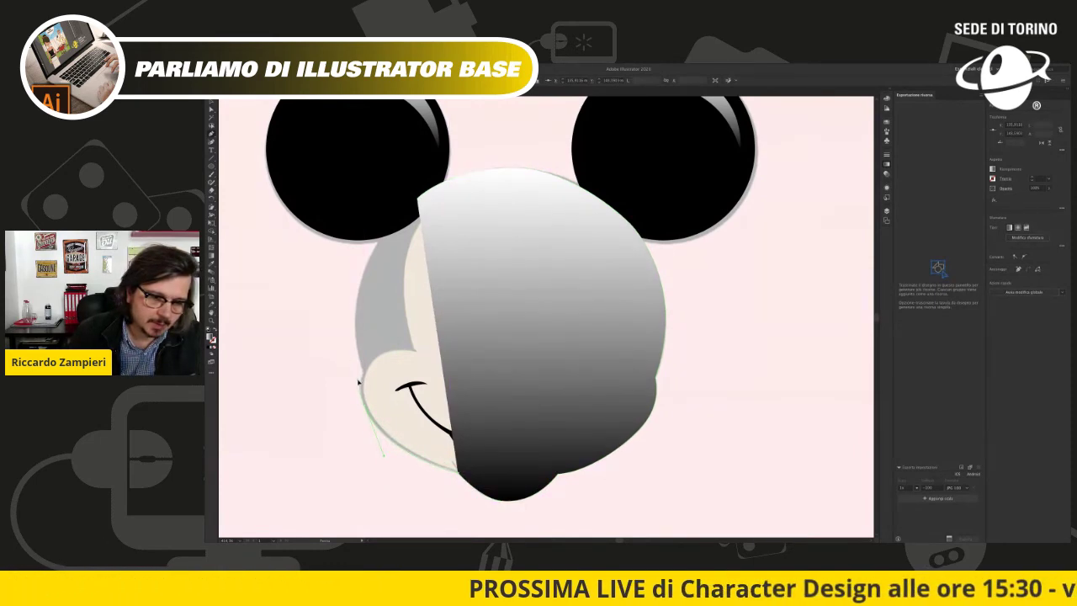
{"action": "left_click", "coordinate": [358, 384]}
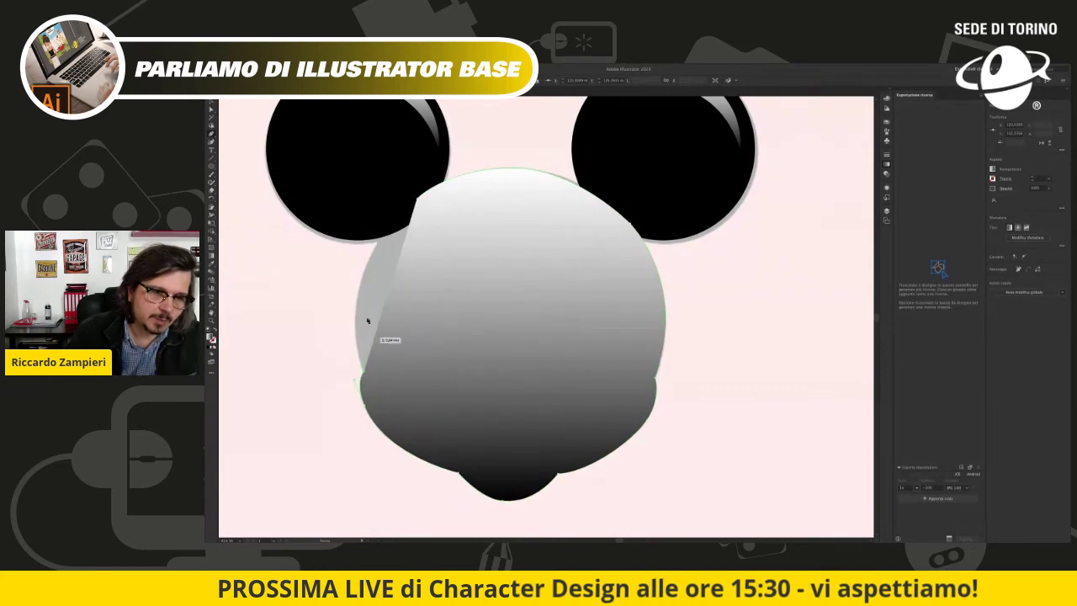
{"action": "mouse_move", "coordinate": [385, 233]}
{"action": "left_mouse_down"}
{"action": "mouse_move", "coordinate": [427, 181]}
{"action": "mouse_move", "coordinate": [404, 203]}
{"action": "left_mouse_up"}
Step: Send the new gradient head shape behind Mickey's face artwork
{"action": "key", "text": "v"}
{"action": "left_click", "coordinate": [529, 219]}
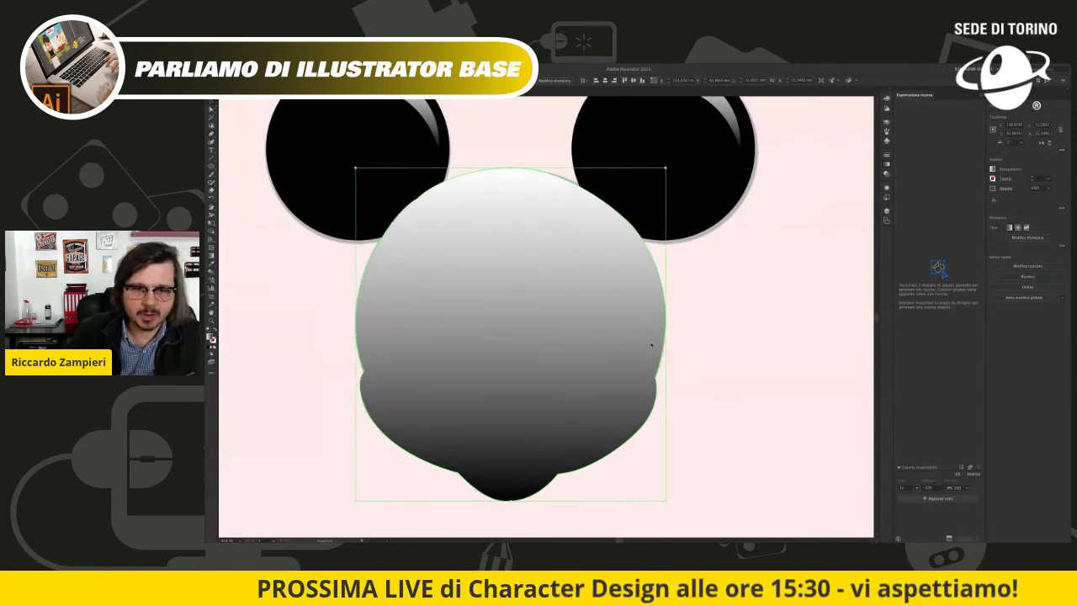
{"action": "key", "text": "ctrl+shift+bracketleft"}
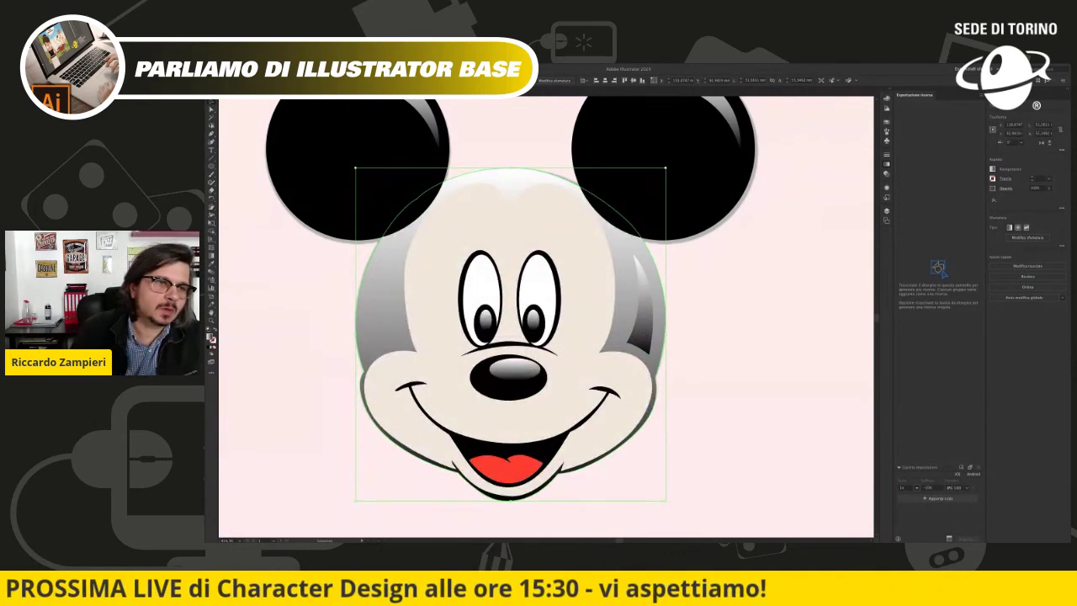
Step: Fit the artboard in the window, then select all the Mickey paths and group them
{"action": "left_click", "coordinate": [734, 344]}
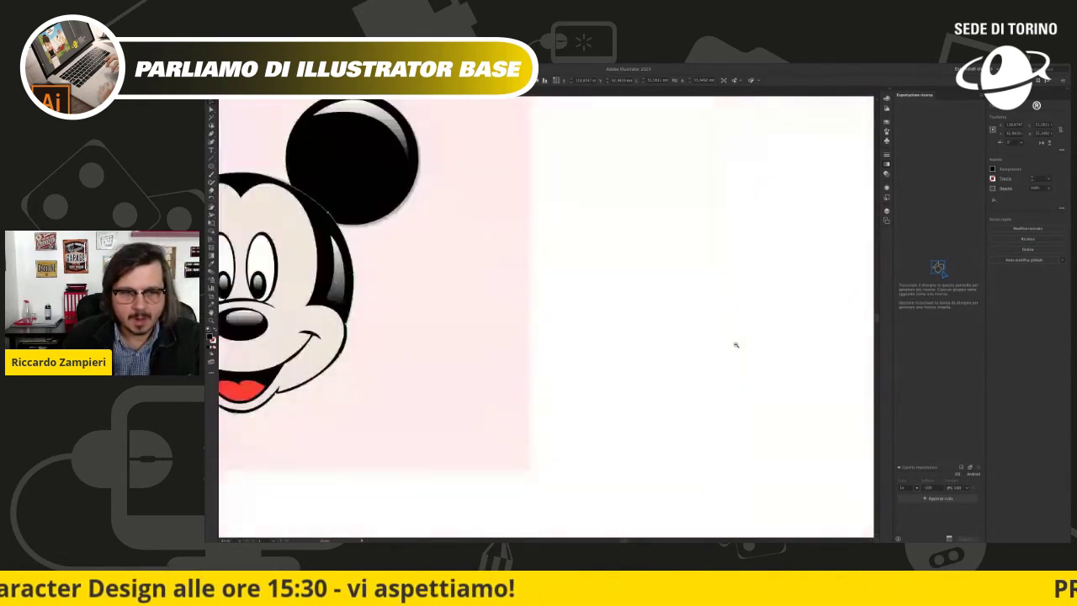
{"action": "key", "text": "ctrl+0"}
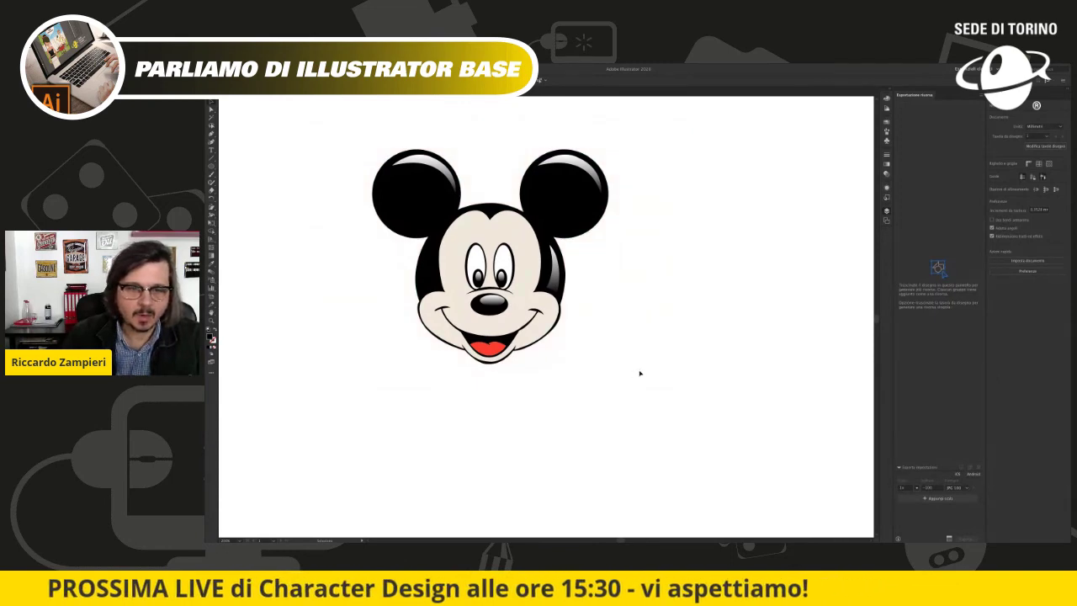
{"action": "scroll", "coordinate": [639, 372], "scroll_direction": "down", "scroll_amount": 3}
{"action": "scroll", "coordinate": [654, 392], "scroll_direction": "down", "scroll_amount": 2}
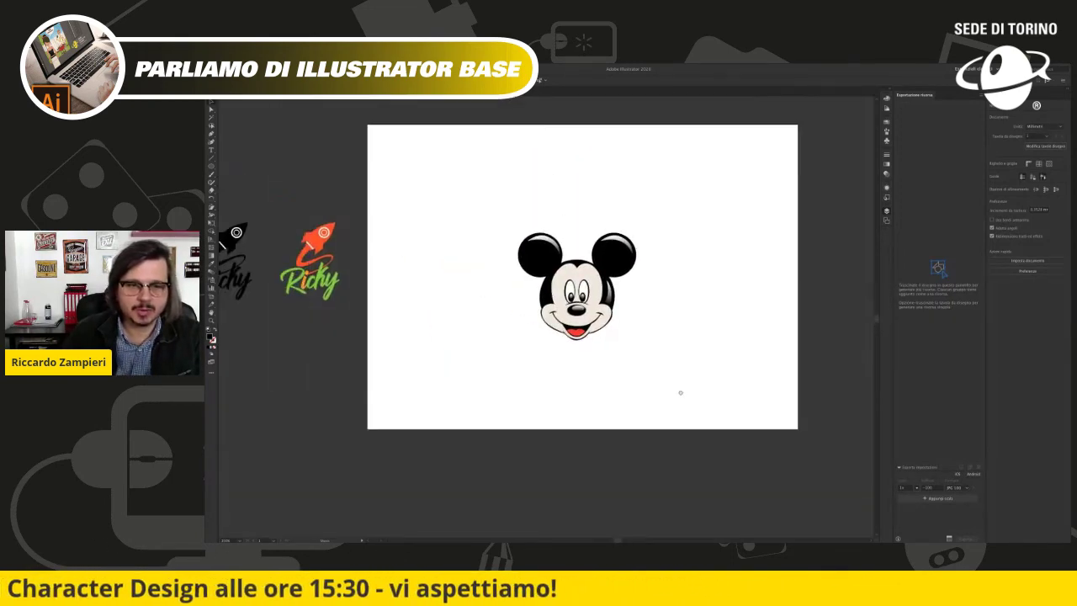
{"action": "left_click_drag", "start_coordinate": [709, 204], "coordinate": [462, 396]}
{"action": "key", "text": "v"}
{"action": "left_click_drag", "start_coordinate": [623, 256], "coordinate": [680, 283]}
{"action": "key", "text": "ctrl+z"}
{"action": "left_click_drag", "start_coordinate": [461, 392], "coordinate": [462, 392]}
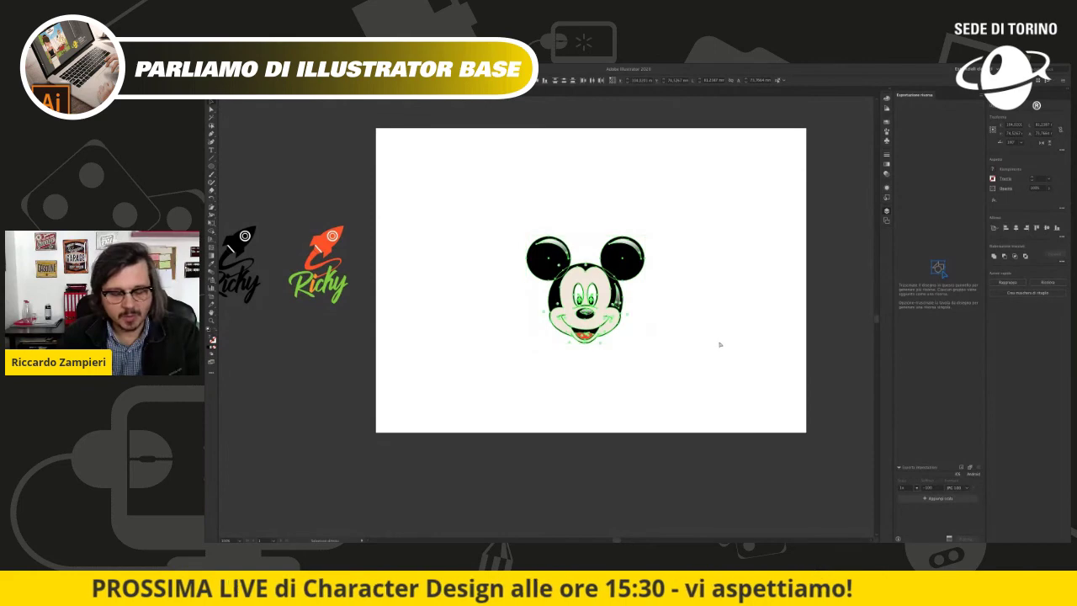
{"action": "key", "text": "ctrl+g"}
Step: Resize the Mickey group to a moderate size and move it to the top-left pasteboard
{"action": "left_click_drag", "start_coordinate": [646, 236], "coordinate": [730, 165]}
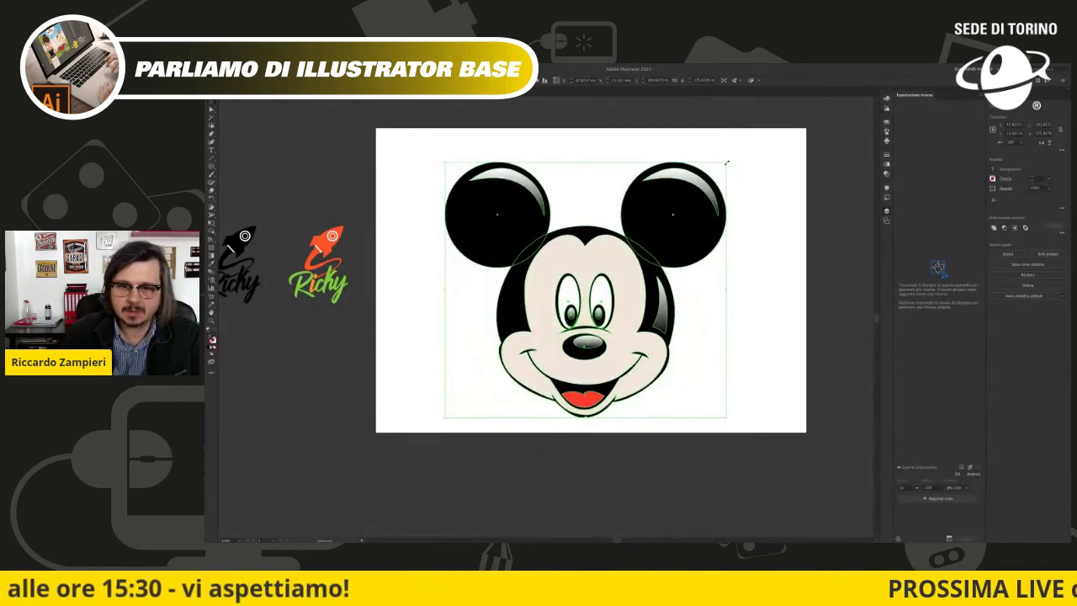
{"action": "left_click_drag", "start_coordinate": [726, 162], "coordinate": [656, 317]}
{"action": "left_click", "coordinate": [603, 339]}
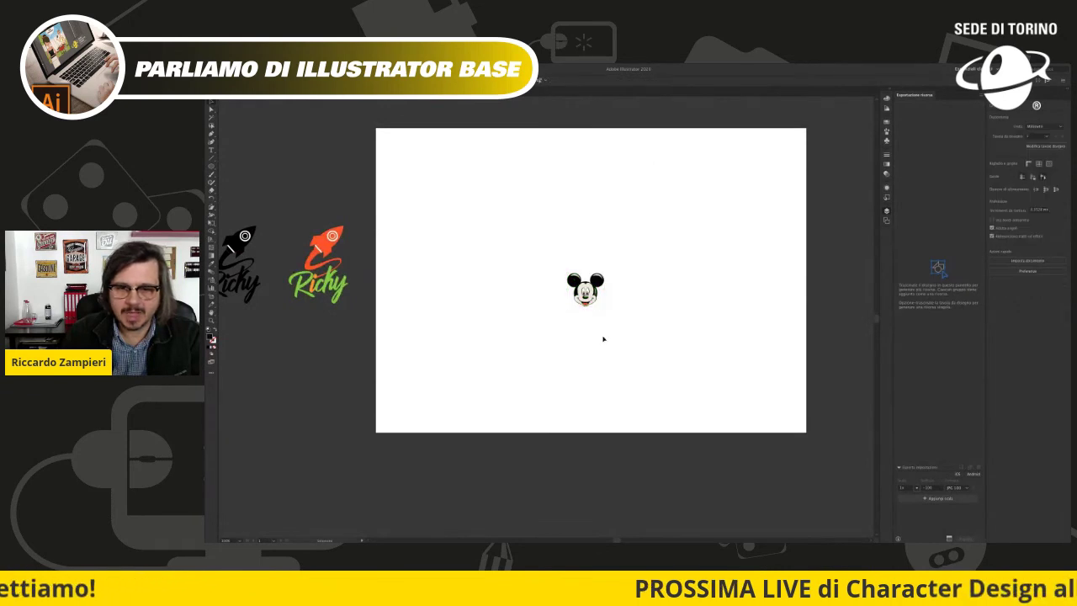
{"action": "left_click", "coordinate": [593, 294]}
{"action": "left_click_drag", "start_coordinate": [605, 309], "coordinate": [668, 356]}
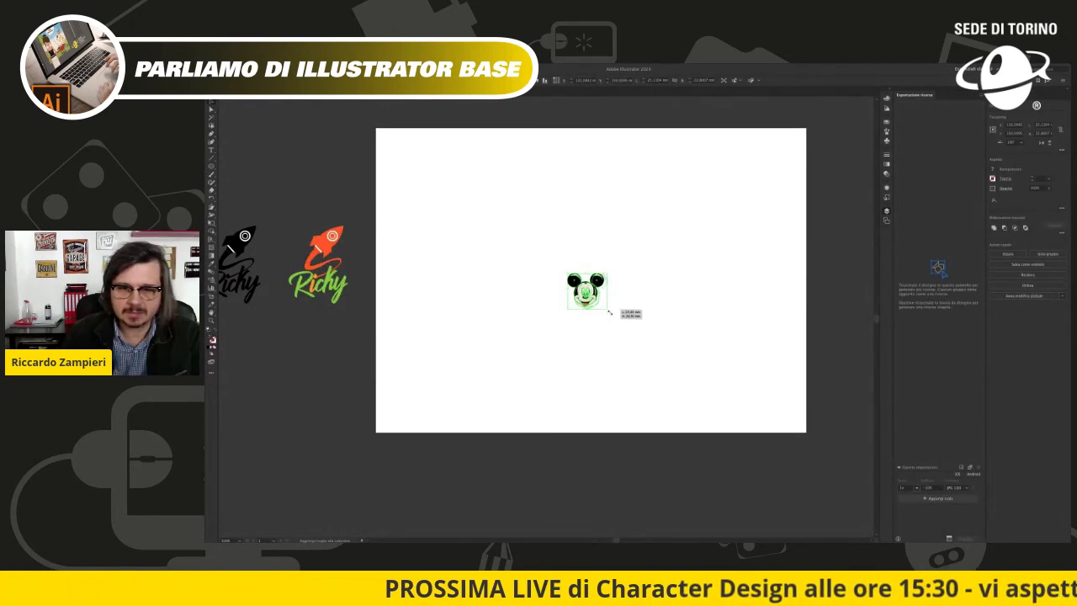
{"action": "left_click", "coordinate": [680, 340]}
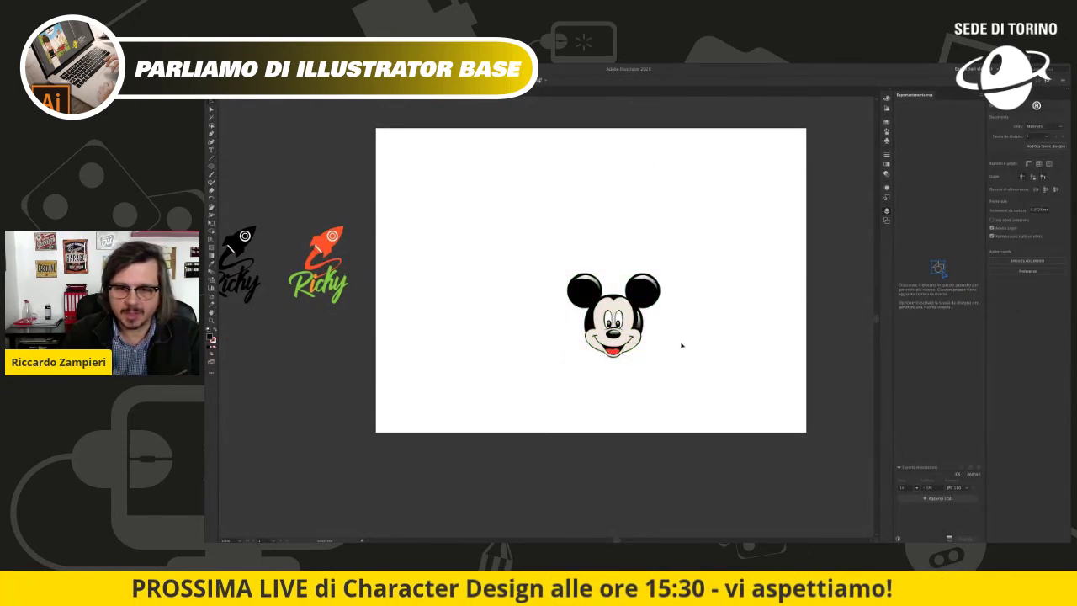
{"action": "left_click_drag", "start_coordinate": [623, 313], "coordinate": [299, 166]}
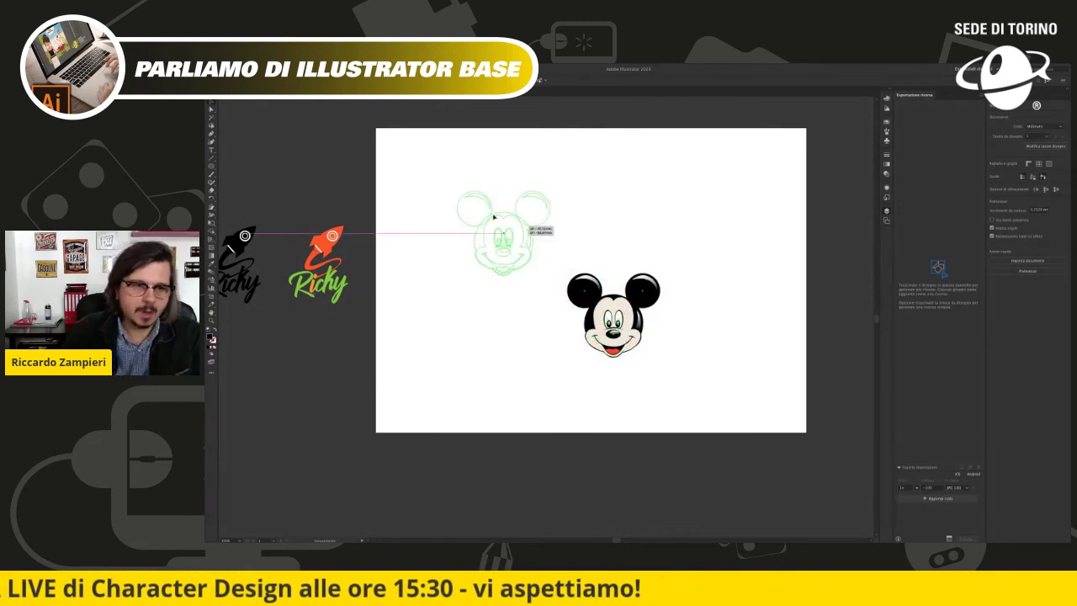
{"action": "left_click", "coordinate": [609, 236]}
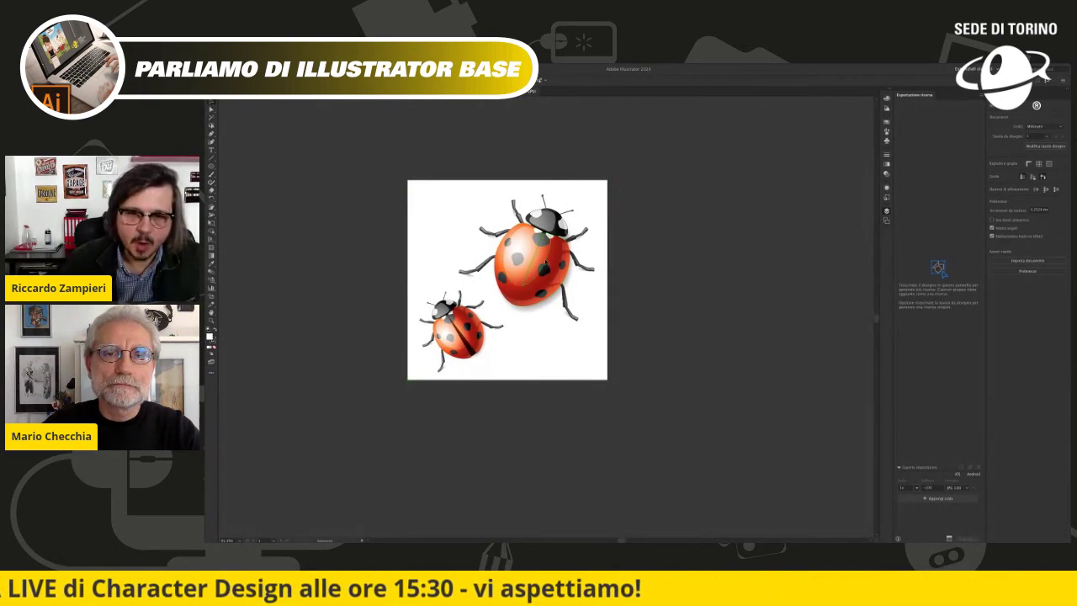
Step: Place Mickey near the top-left of the artboard with both Richy logos below it
{"action": "left_click", "coordinate": [563, 254]}
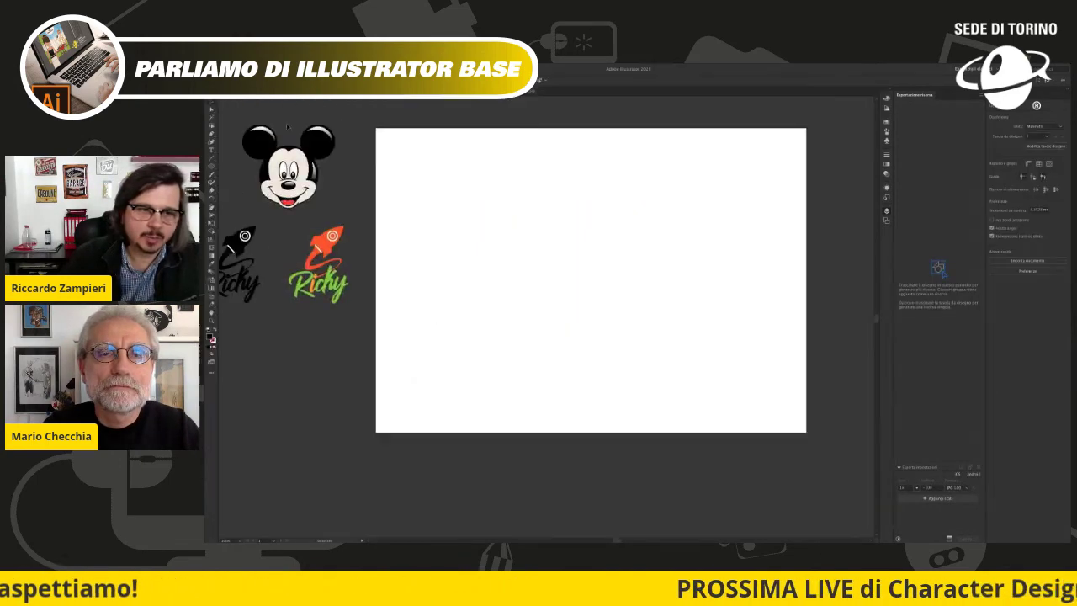
{"action": "left_click_drag", "start_coordinate": [330, 173], "coordinate": [492, 197]}
{"action": "mouse_move", "coordinate": [352, 228]}
{"action": "left_mouse_down"}
{"action": "mouse_move", "coordinate": [582, 284]}
{"action": "mouse_move", "coordinate": [654, 242]}
{"action": "left_mouse_up"}
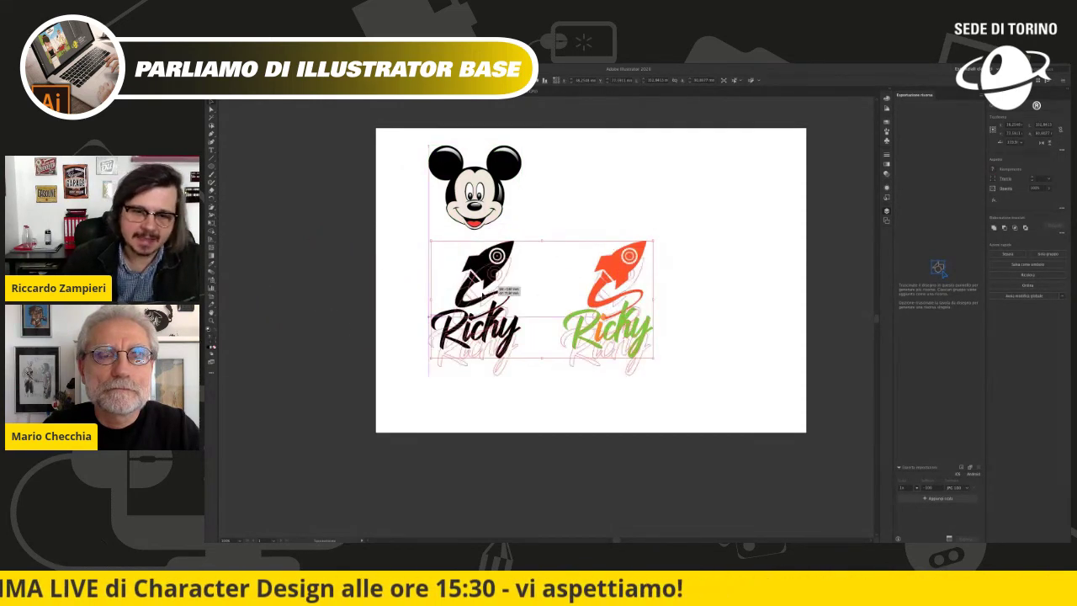
{"action": "left_click_drag", "start_coordinate": [490, 274], "coordinate": [483, 305]}
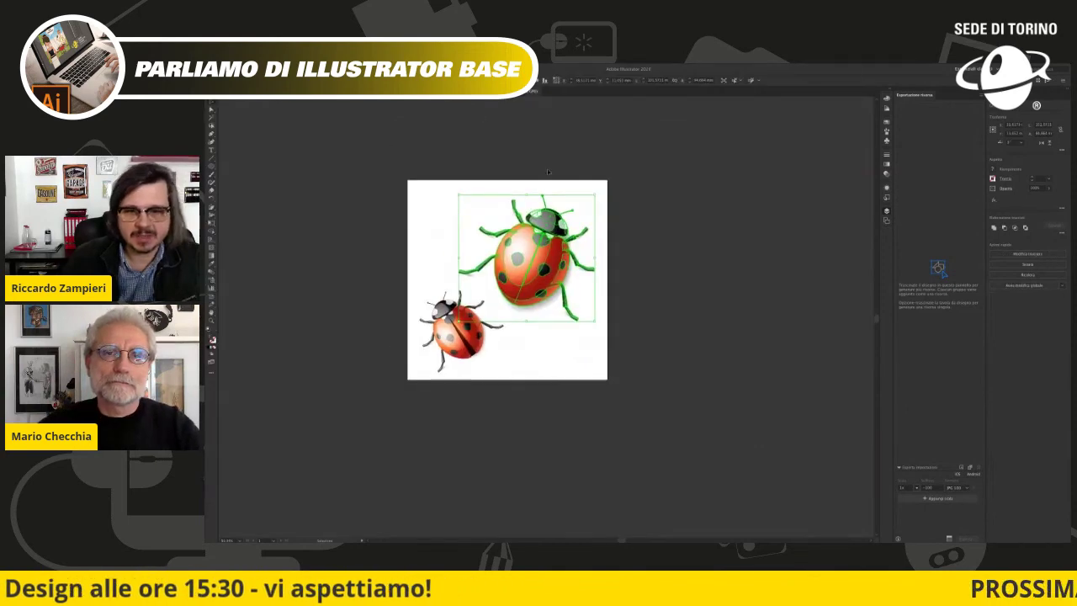
Step: Inspect the large ladybug, then create a new blank portrait document
{"action": "scroll", "coordinate": [541, 256], "scroll_direction": "up", "scroll_amount": 2}
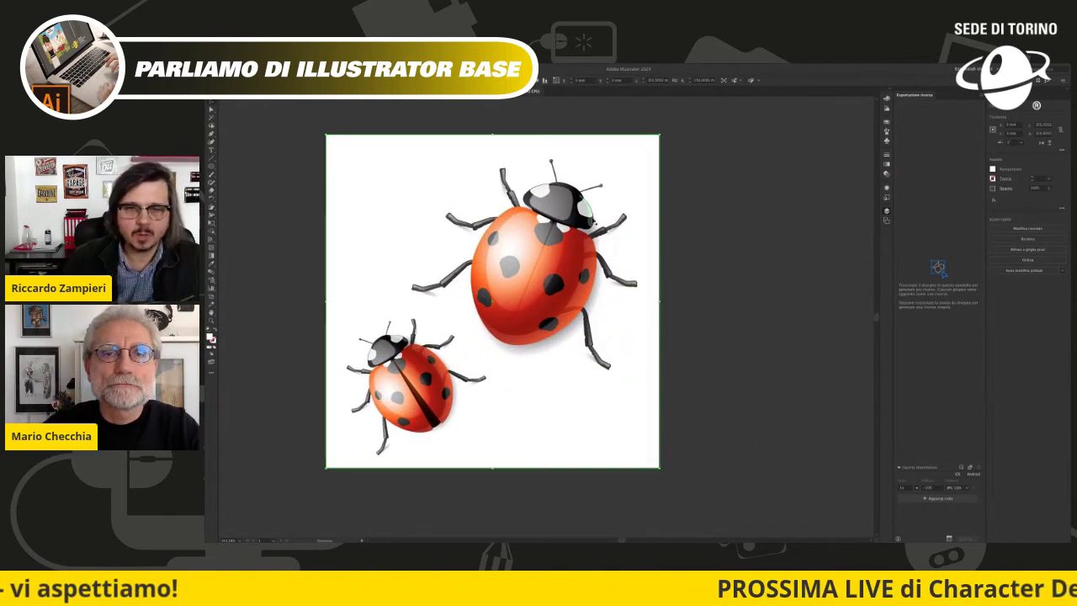
{"action": "left_click", "coordinate": [661, 225]}
{"action": "left_click", "coordinate": [567, 283]}
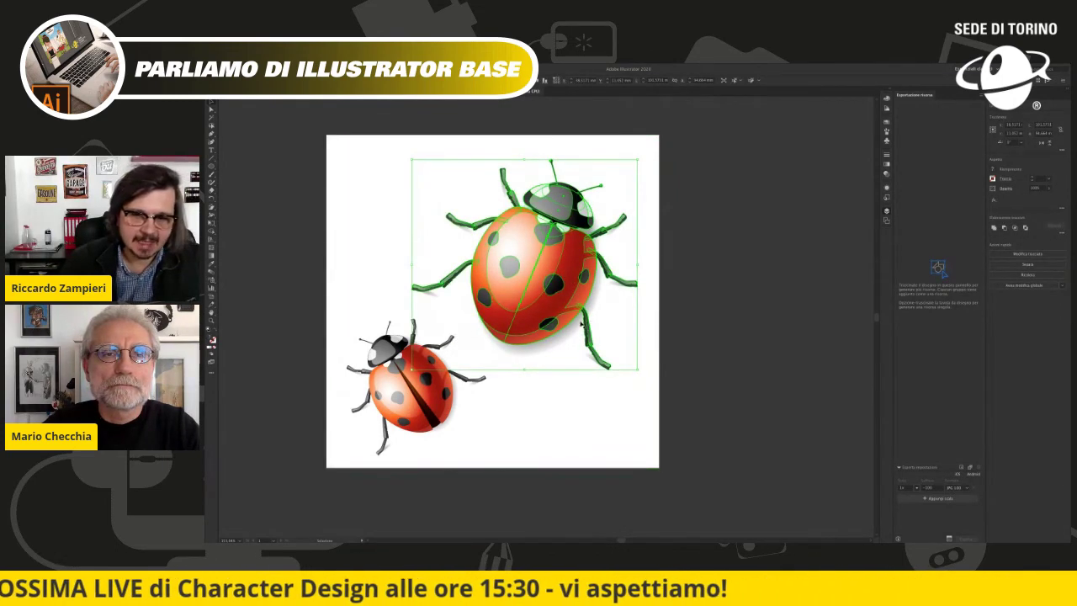
{"action": "left_click", "coordinate": [730, 218]}
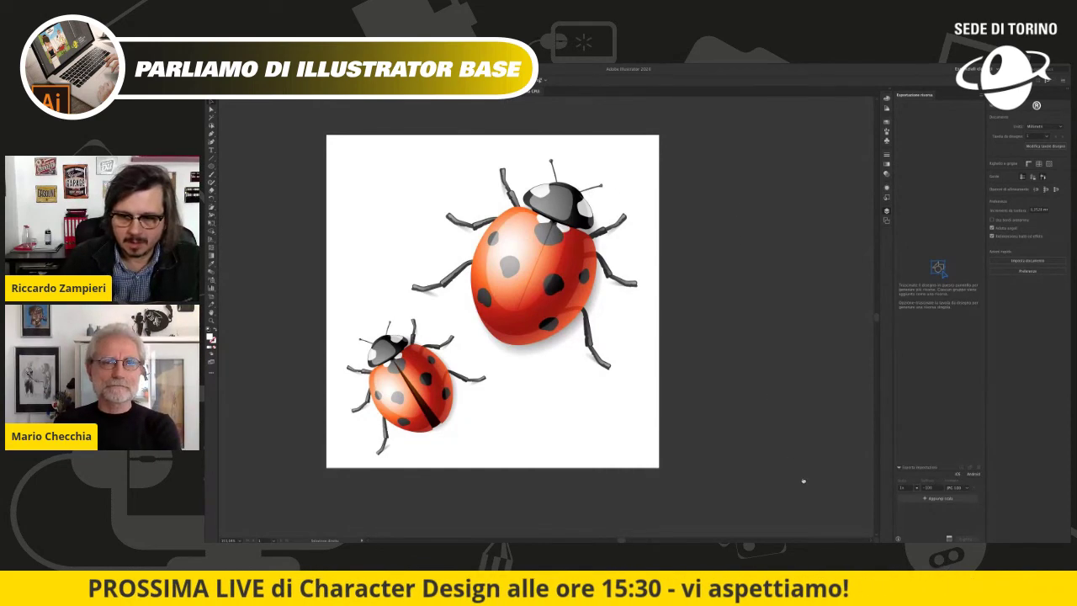
{"action": "key", "text": "ctrl+alt+n"}
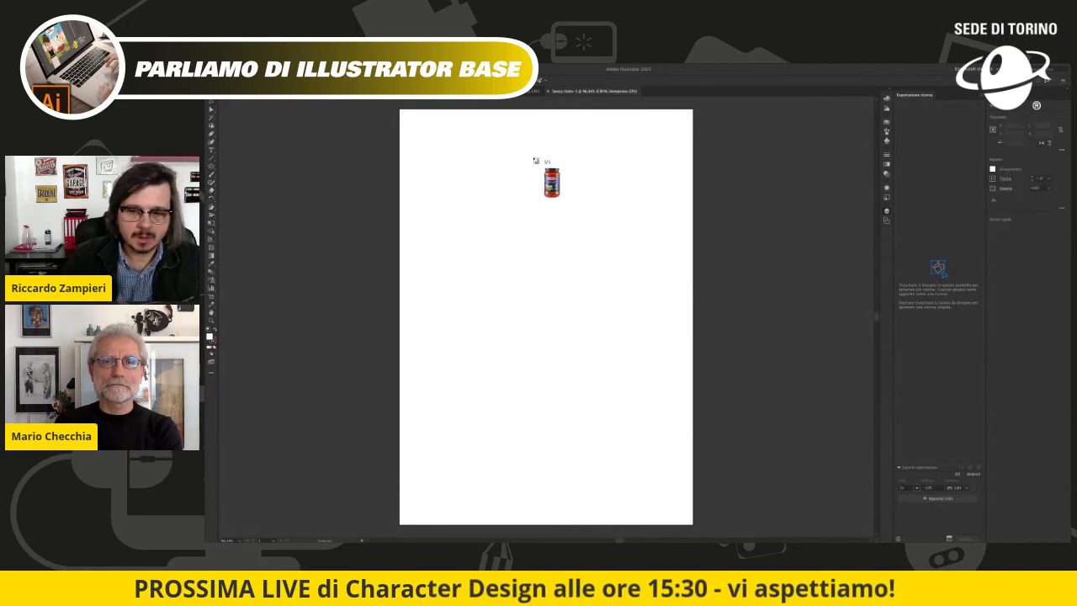
Step: Place the Barilla basil jar image centred on the page, then draw a page-sized rectangle
{"action": "left_click", "coordinate": [522, 204]}
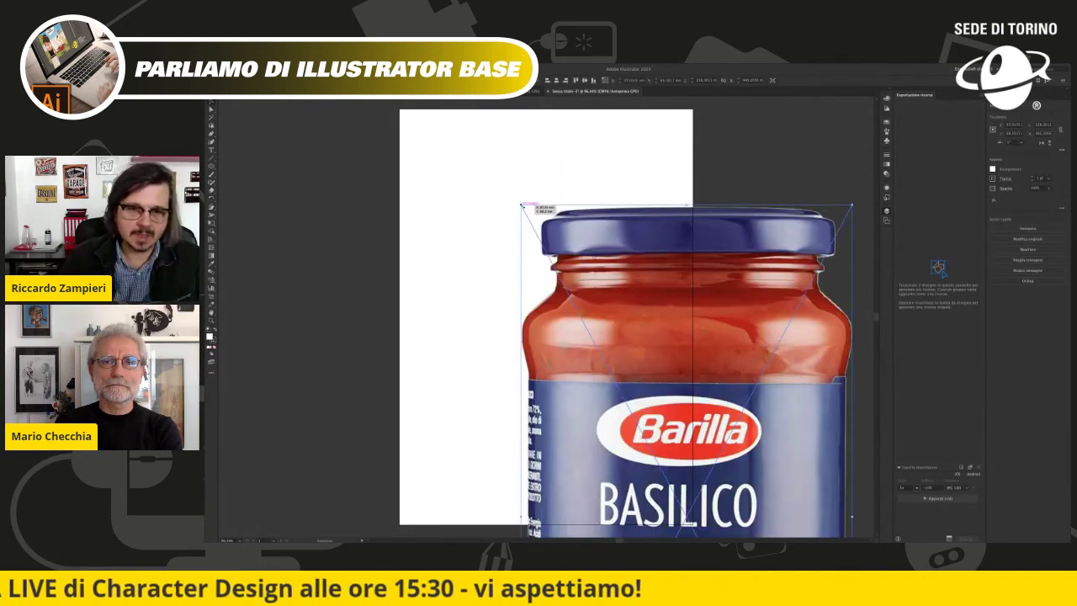
{"action": "left_click_drag", "start_coordinate": [528, 213], "coordinate": [673, 364]}
{"action": "left_click_drag", "start_coordinate": [692, 461], "coordinate": [550, 237]}
{"action": "left_click_drag", "start_coordinate": [597, 202], "coordinate": [599, 192]}
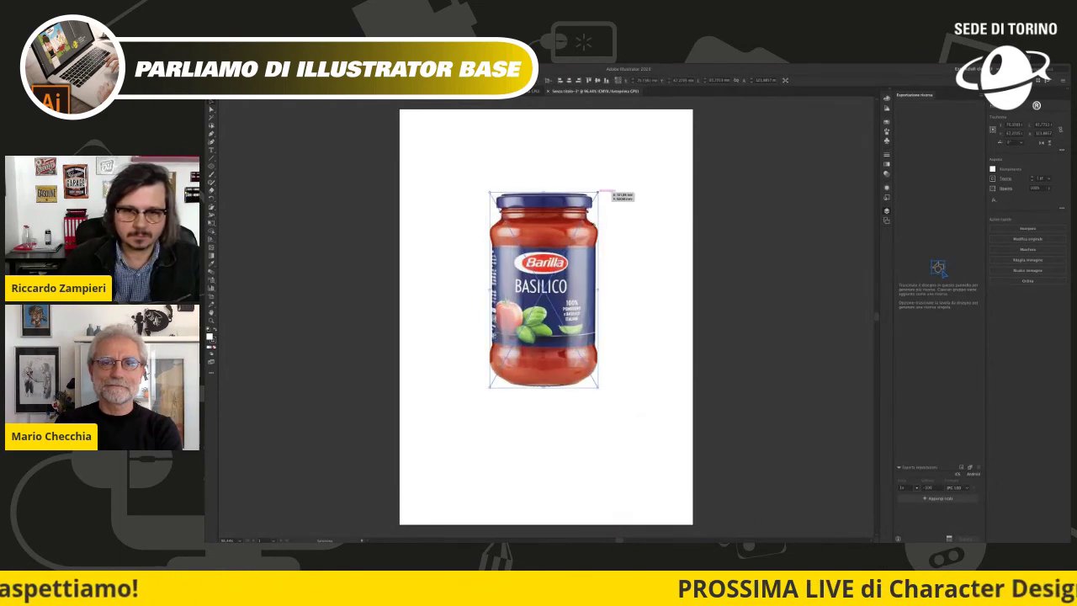
{"action": "left_click_drag", "start_coordinate": [572, 282], "coordinate": [577, 303]}
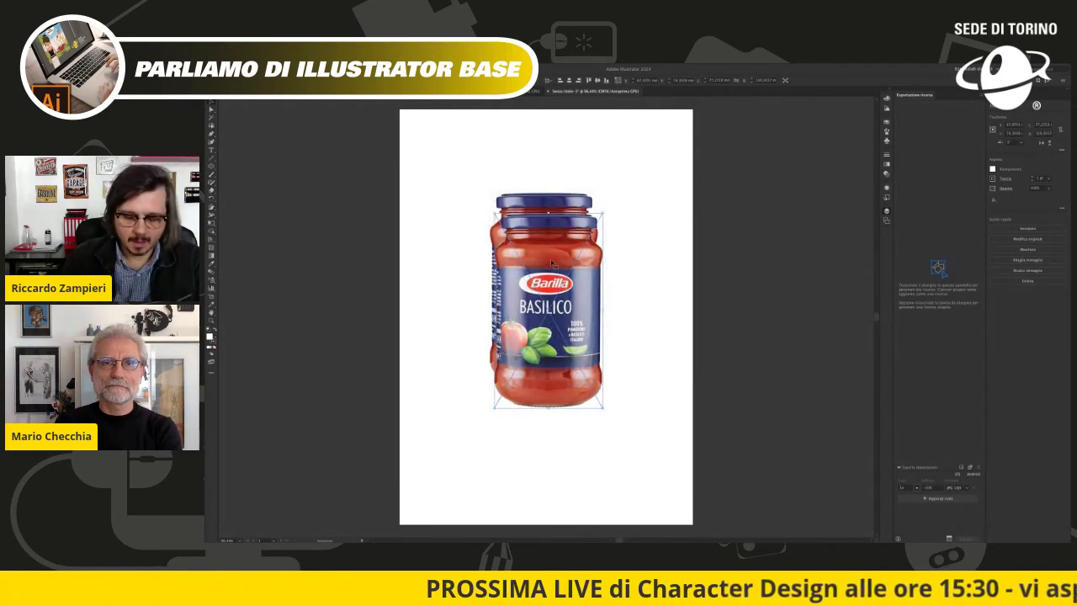
{"action": "left_click_drag", "start_coordinate": [552, 263], "coordinate": [566, 287]}
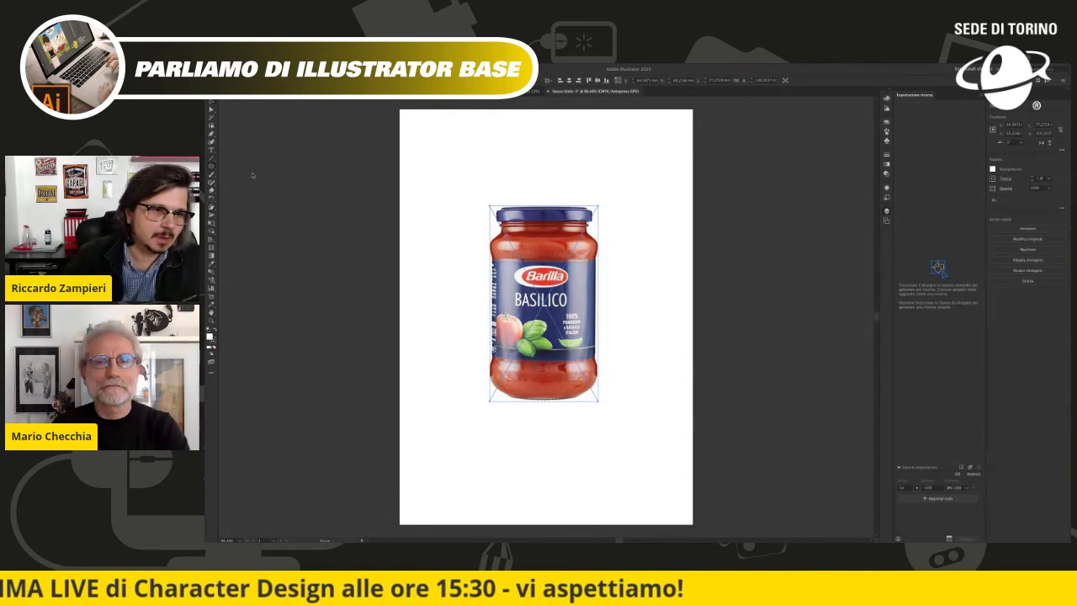
{"action": "left_click_drag", "start_coordinate": [400, 109], "coordinate": [692, 523]}
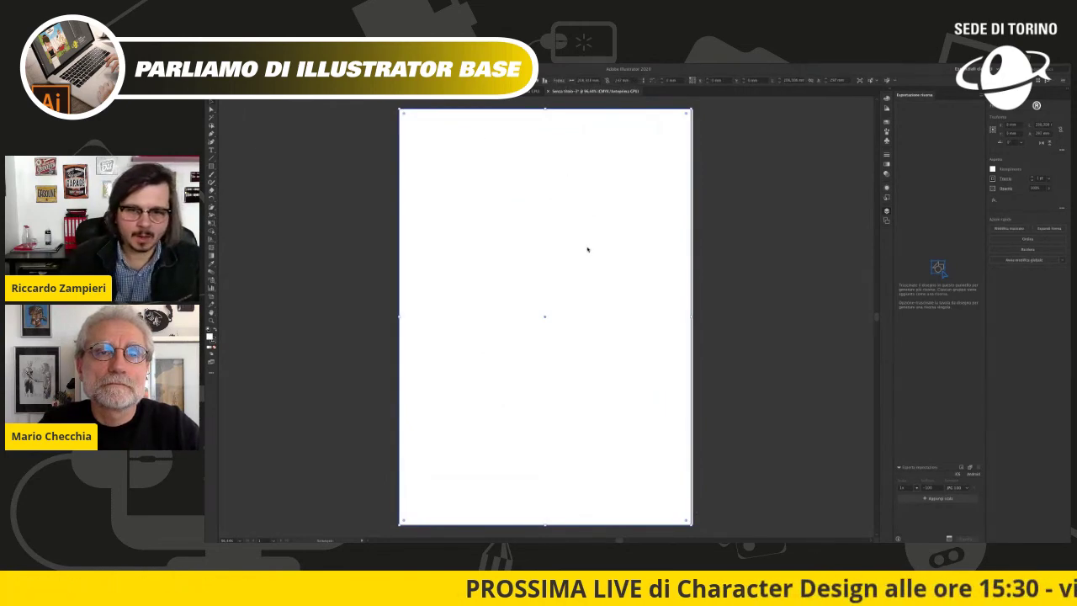
Step: Send the page-sized rectangle behind the jar as a purple background
{"action": "key", "text": "ctrl+shift+bracketleft"}
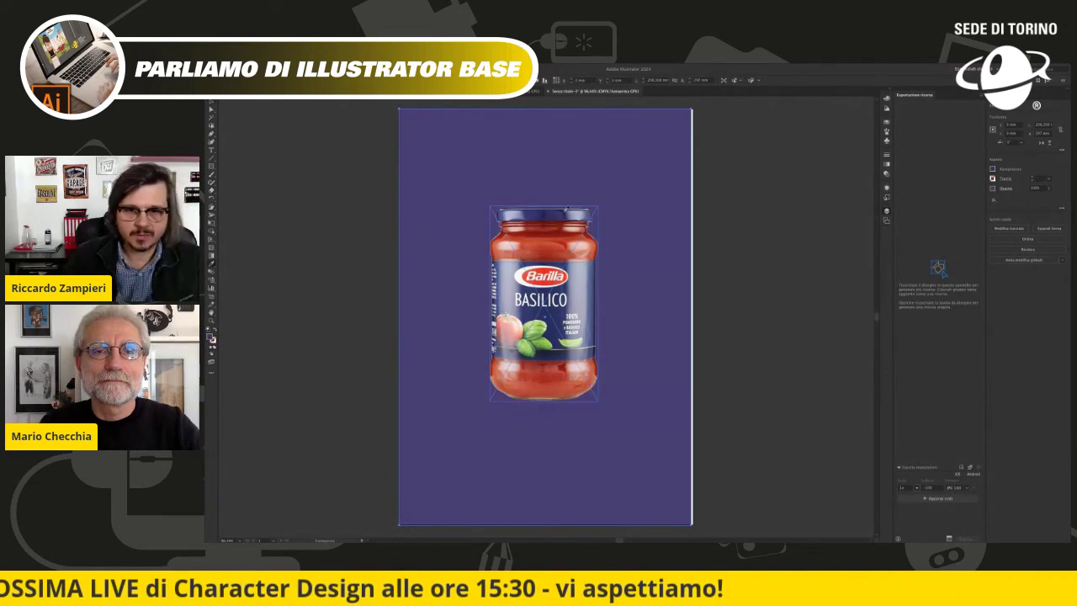
{"action": "left_click", "coordinate": [638, 187]}
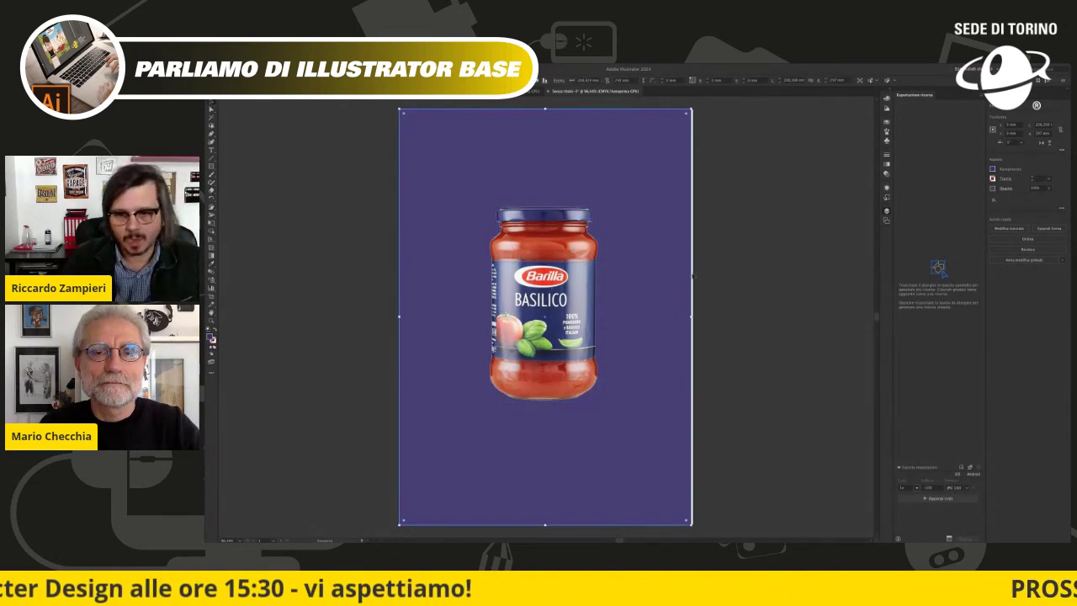
{"action": "key", "text": "ctrl+shift+a"}
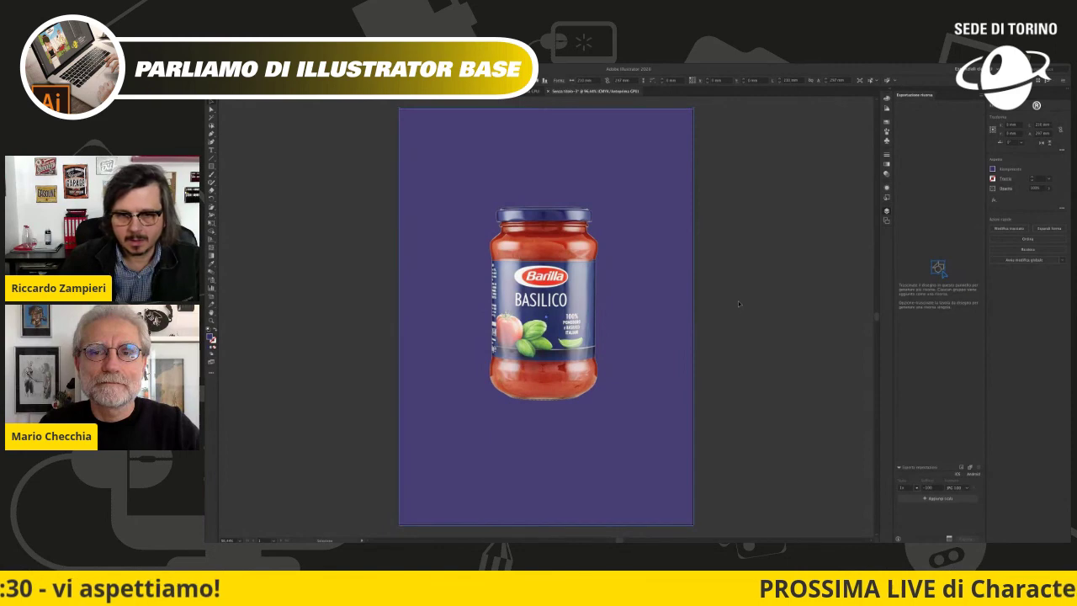
{"action": "left_click_drag", "start_coordinate": [578, 310], "coordinate": [579, 310]}
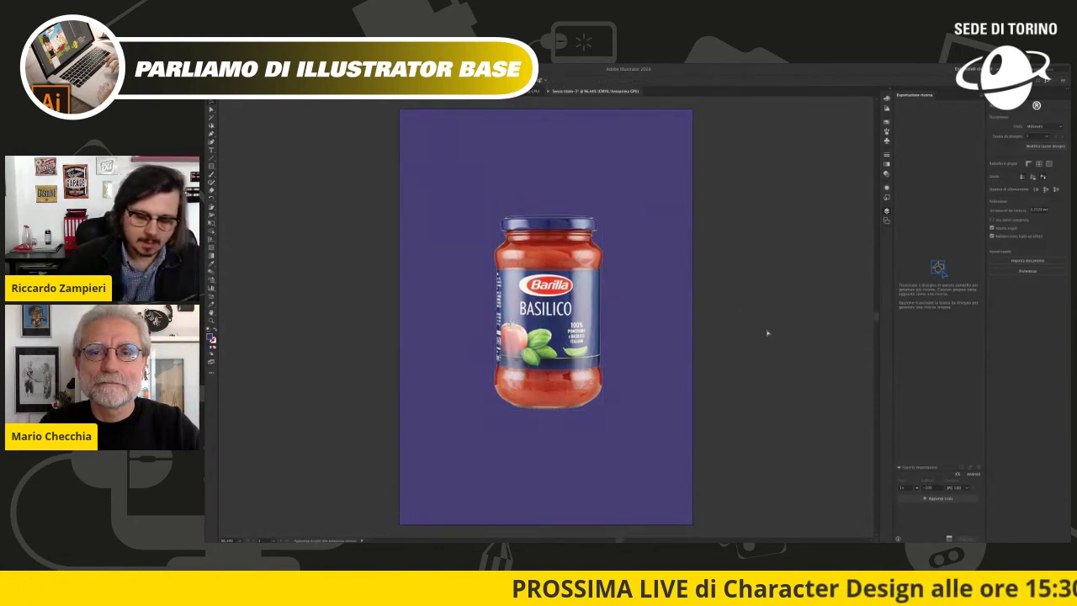
Step: Place the Barilla logo and shrink it into the bottom-right corner of the page
{"action": "mouse_move", "coordinate": [614, 333]}
{"action": "left_mouse_down"}
{"action": "mouse_move", "coordinate": [645, 473]}
{"action": "mouse_move", "coordinate": [678, 477]}
{"action": "left_mouse_up"}
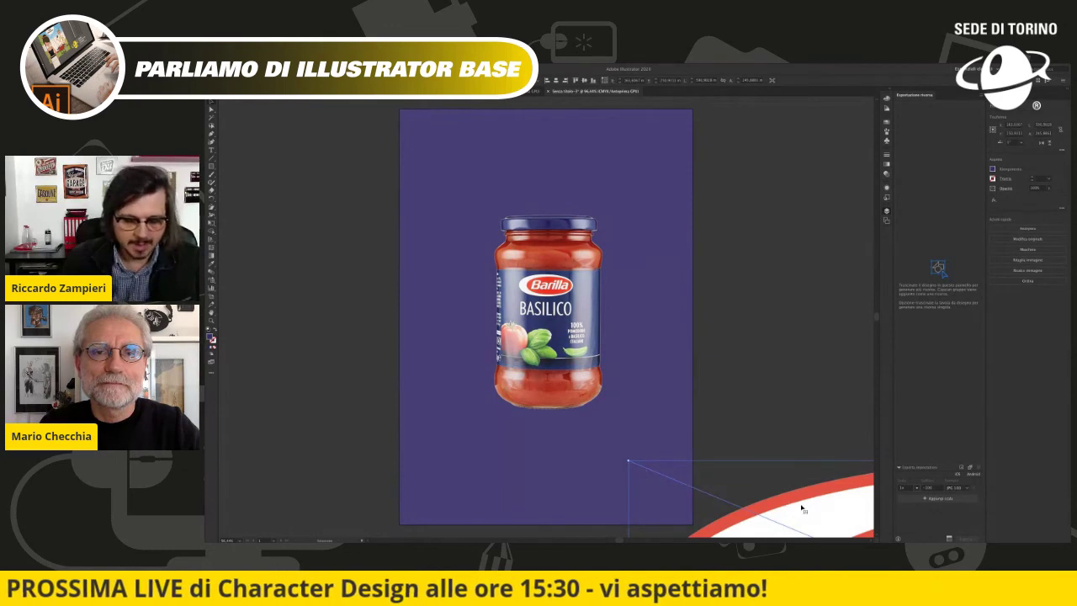
{"action": "left_click_drag", "start_coordinate": [805, 507], "coordinate": [395, 215]}
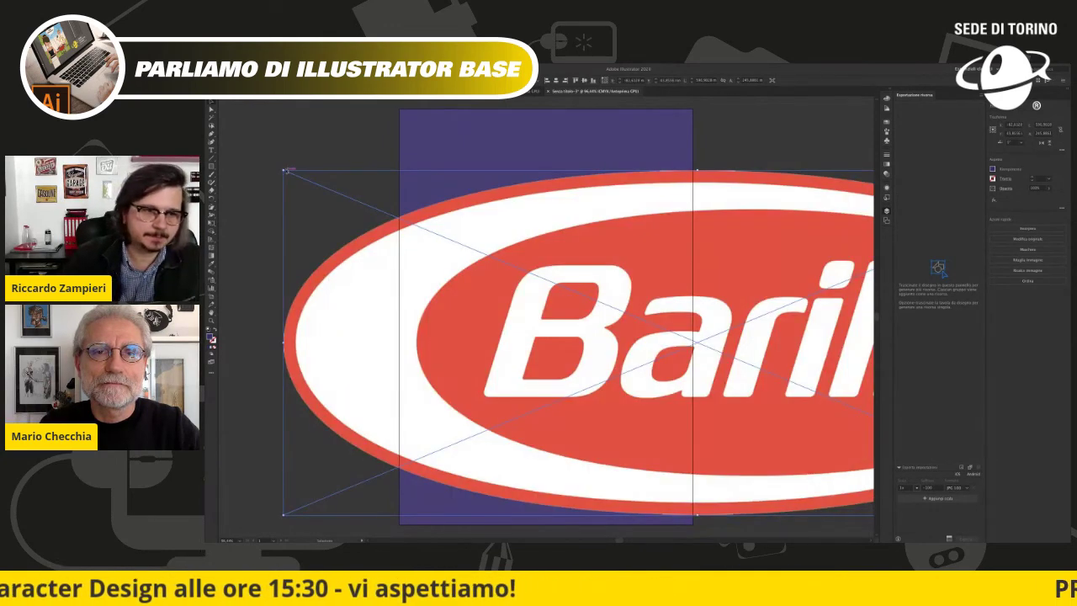
{"action": "left_click_drag", "start_coordinate": [286, 171], "coordinate": [629, 315]}
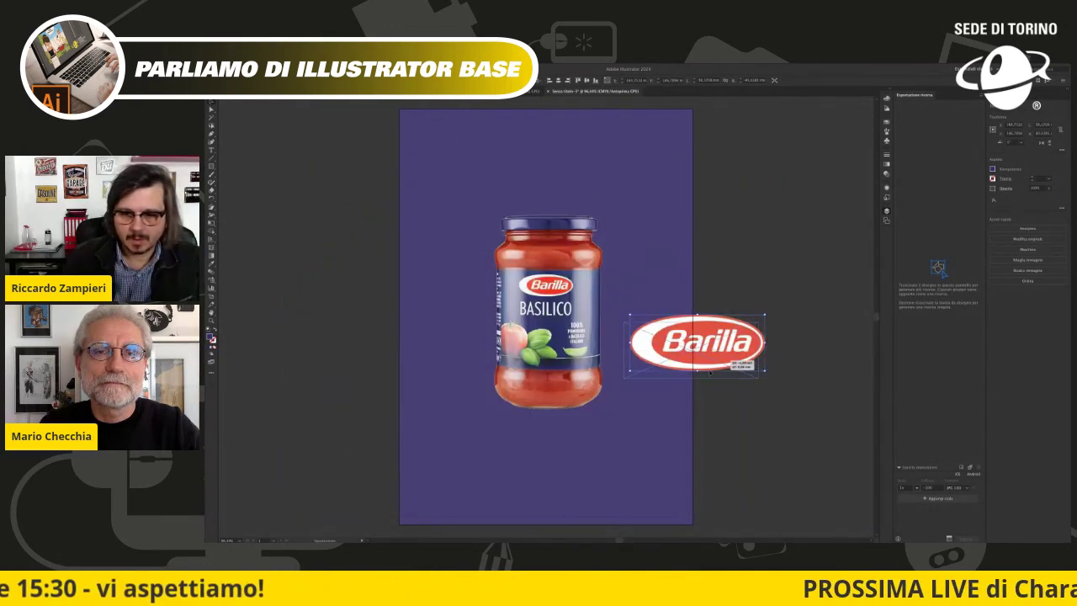
{"action": "mouse_move", "coordinate": [710, 373]}
{"action": "left_mouse_down"}
{"action": "mouse_move", "coordinate": [569, 470]}
{"action": "mouse_move", "coordinate": [614, 486]}
{"action": "left_mouse_up"}
{"action": "left_click", "coordinate": [599, 446]}
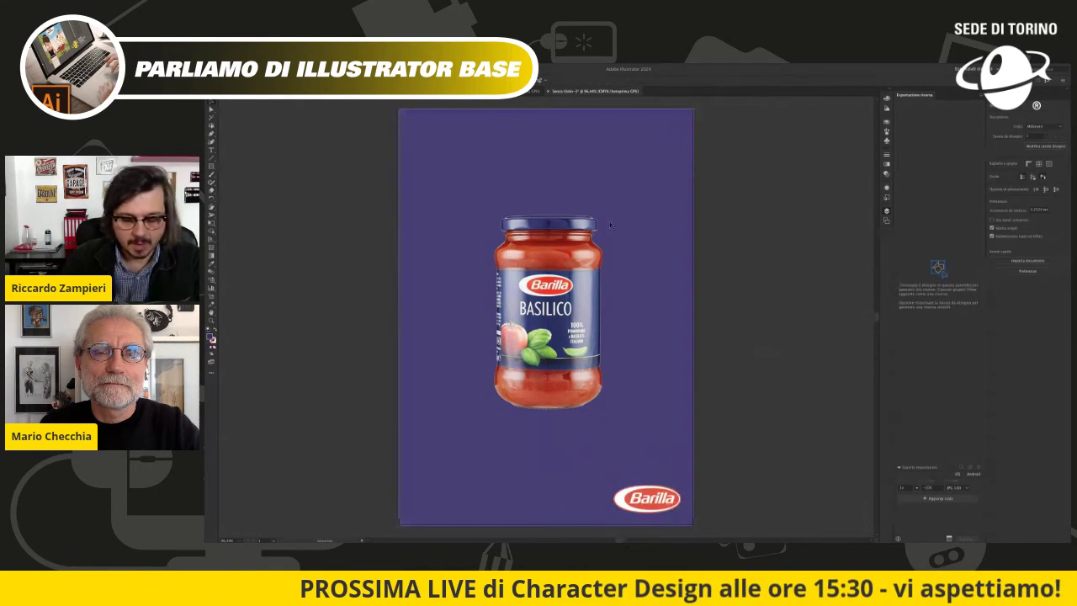
{"action": "left_click", "coordinate": [590, 281]}
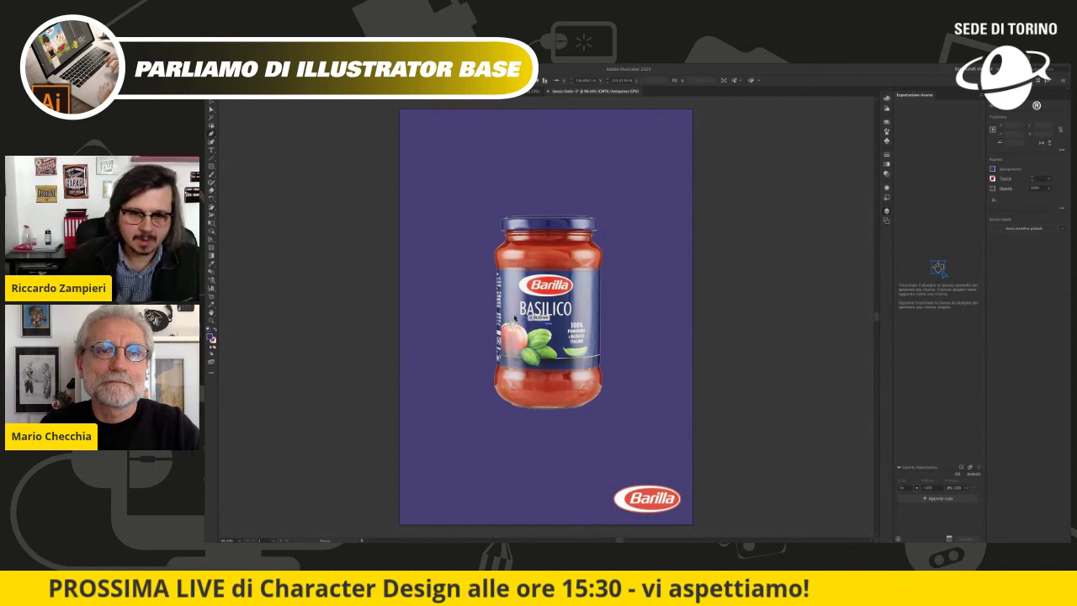
Step: Draw one black mustache half over the jar and add a mirrored copy
{"action": "mouse_move", "coordinate": [547, 322]}
{"action": "left_mouse_down"}
{"action": "mouse_move", "coordinate": [473, 351]}
{"action": "mouse_move", "coordinate": [486, 364]}
{"action": "left_mouse_up"}
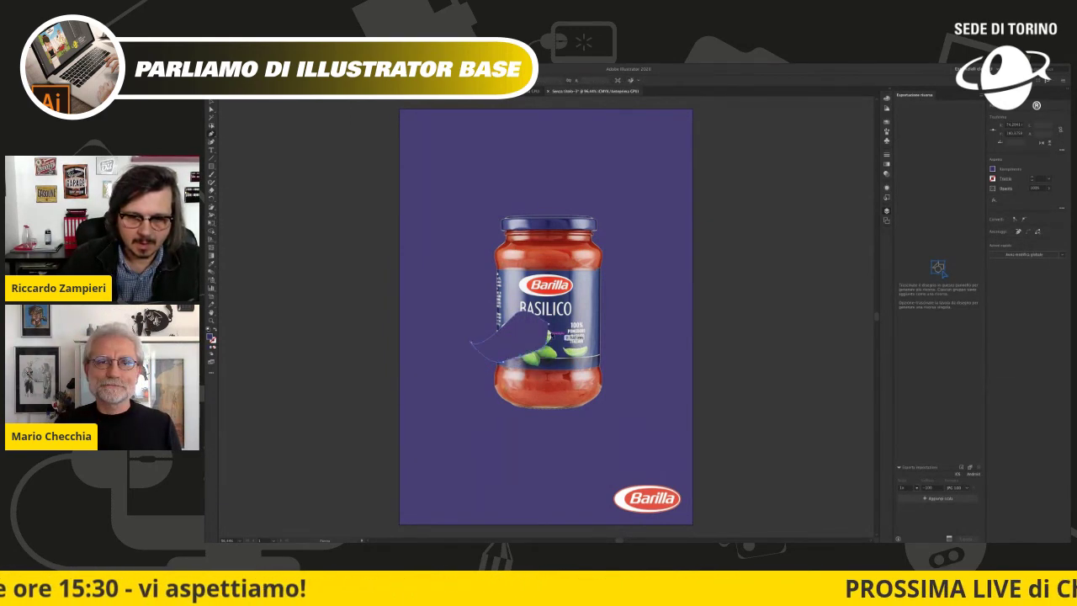
{"action": "key", "text": "v"}
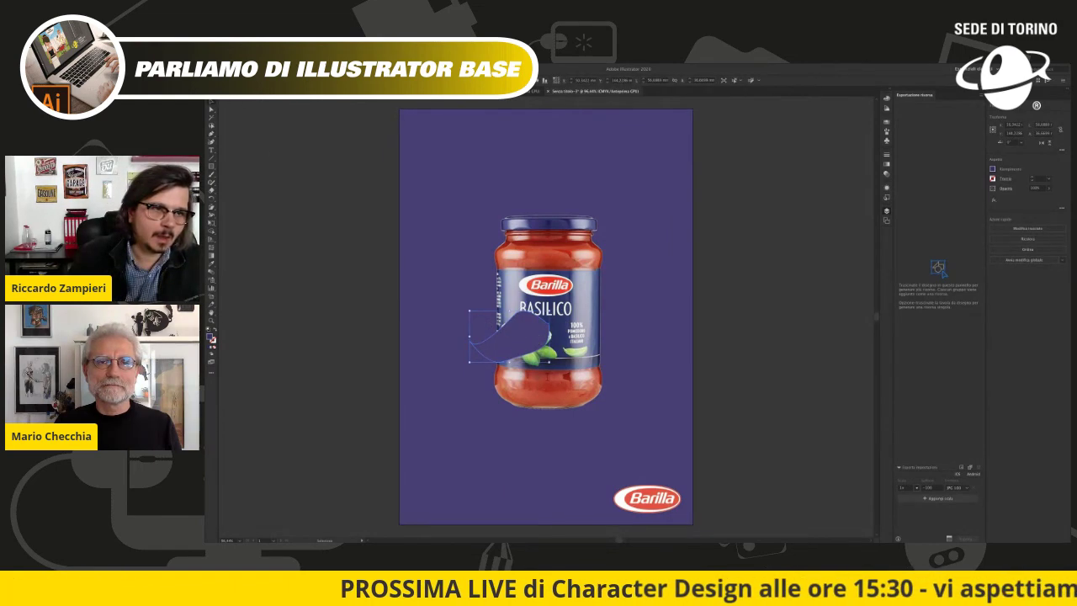
{"action": "key", "text": "shift+x"}
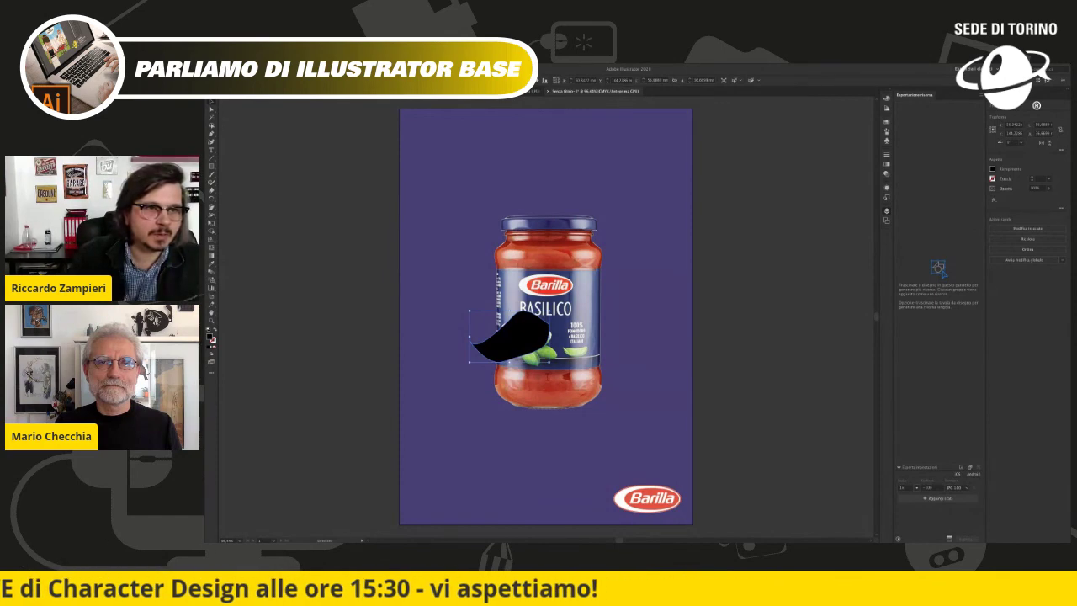
{"action": "key", "text": "ctrl+z"}
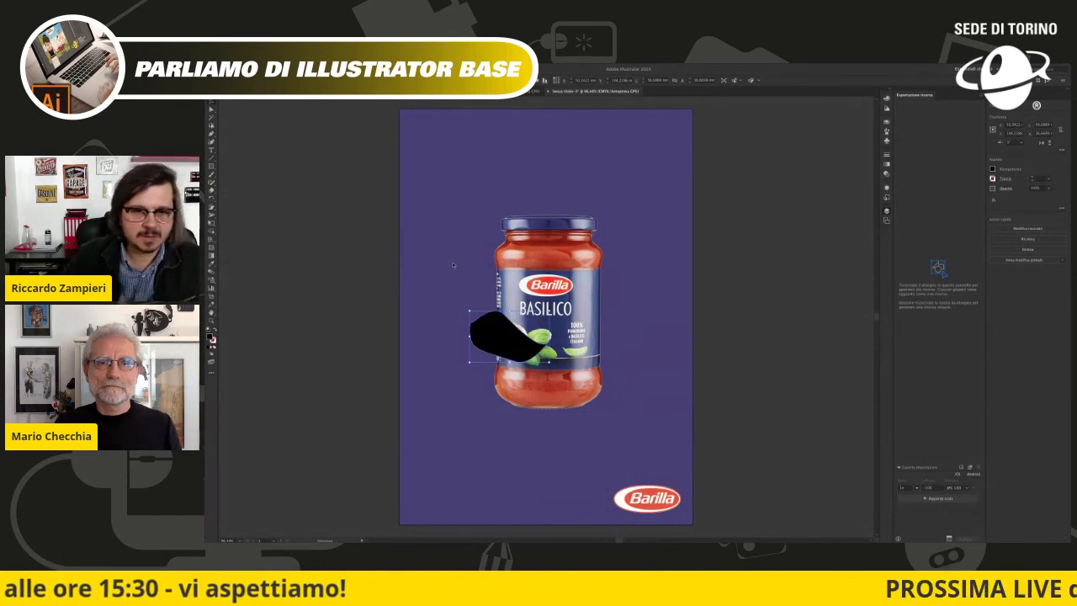
{"action": "left_click_drag", "start_coordinate": [587, 322], "coordinate": [588, 346]}
Step: Deselect the mustache and start a text frame near the top of the page
{"action": "left_click", "coordinate": [726, 304]}
{"action": "key", "text": "t"}
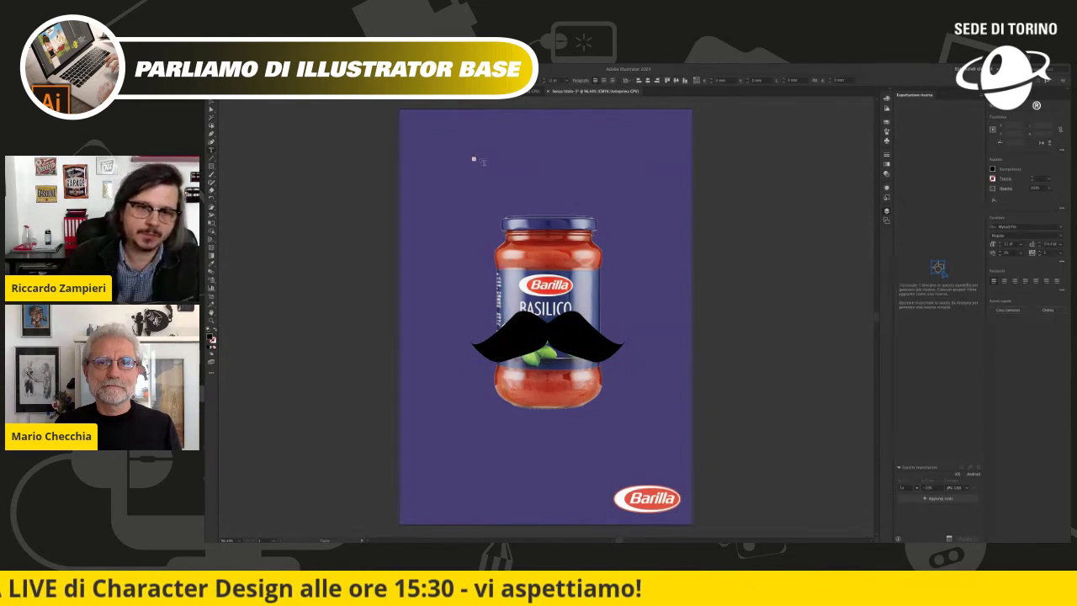
{"action": "left_click", "coordinate": [474, 159]}
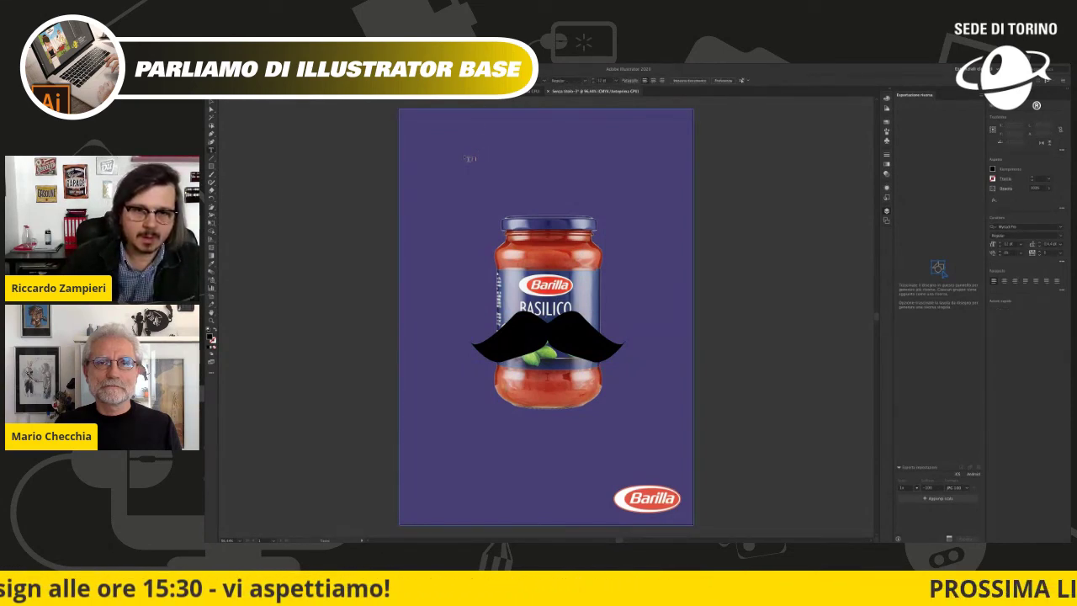
Step: Type the white slogan 'BUONO DA LECCARSI I BAFFI' on one line, centred near the top
{"action": "left_click_drag", "start_coordinate": [643, 192], "coordinate": [645, 188]}
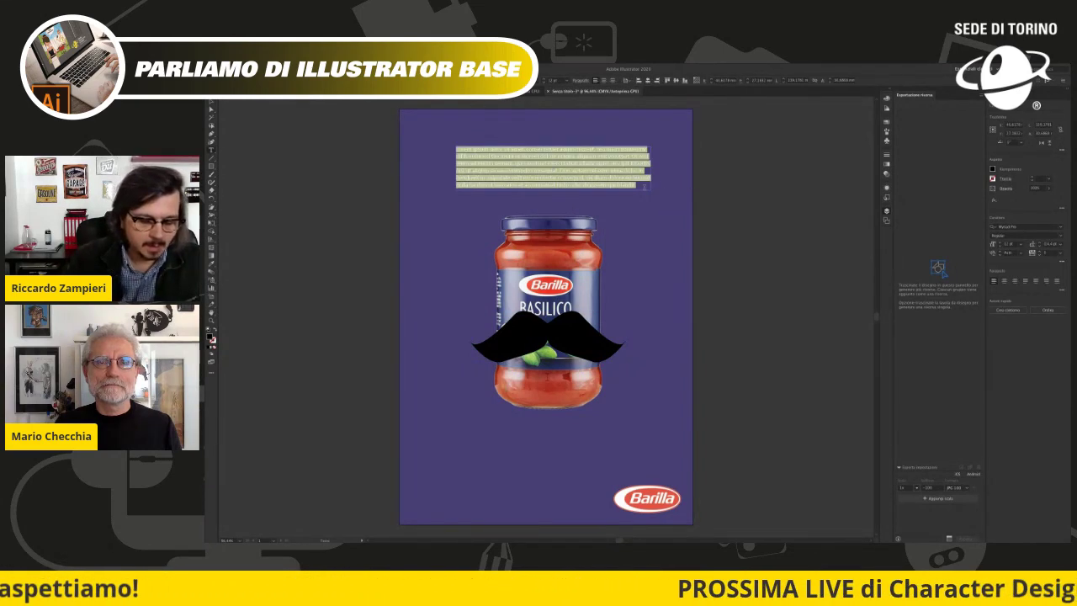
{"action": "key", "text": "Delete"}
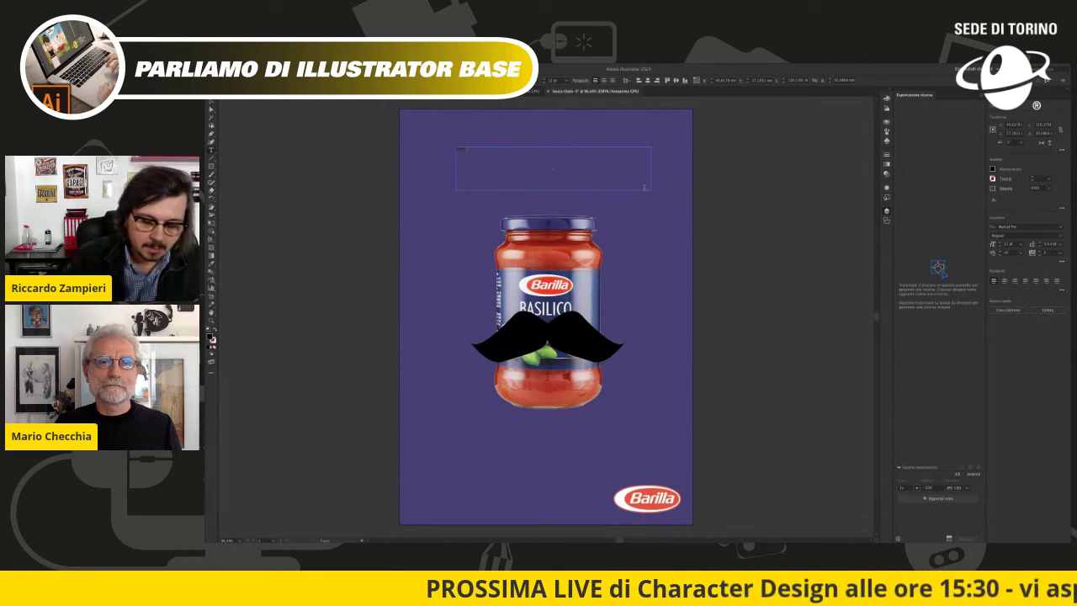
{"action": "type", "text": "la"}
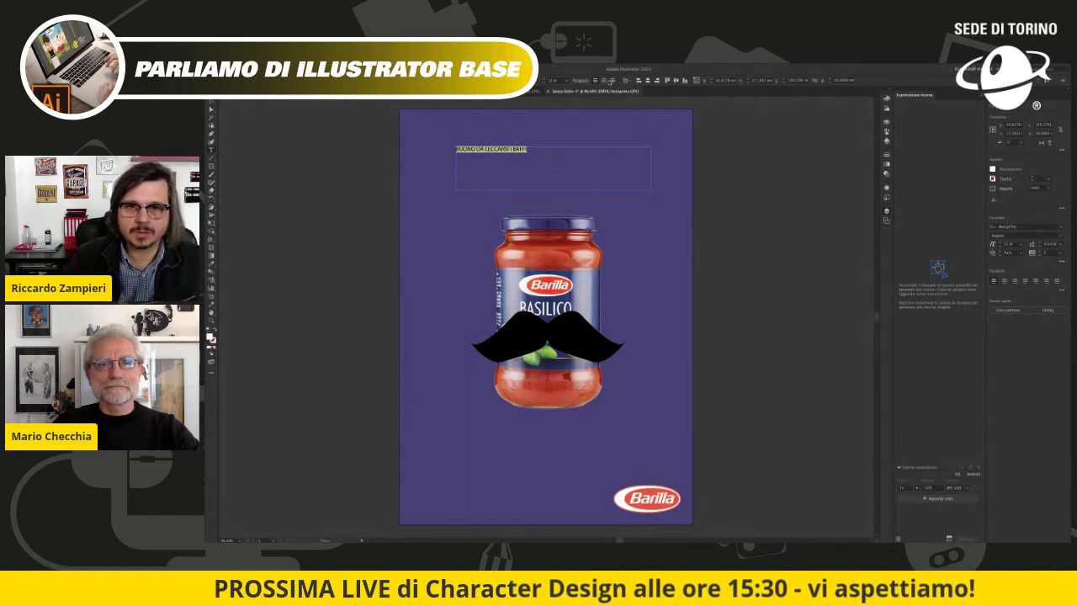
{"action": "key", "text": "ctrl+shift+period"}
{"action": "key", "text": "ctrl+shift+period"}
{"action": "key", "text": "ctrl+shift+period"}
{"action": "key", "text": "ctrl+shift+comma"}
{"action": "key", "text": "ctrl+shift+comma"}
{"action": "key", "text": "ctrl+shift+comma"}
{"action": "key", "text": "ctrl+shift+comma"}
{"action": "key", "text": "ctrl+shift+comma"}
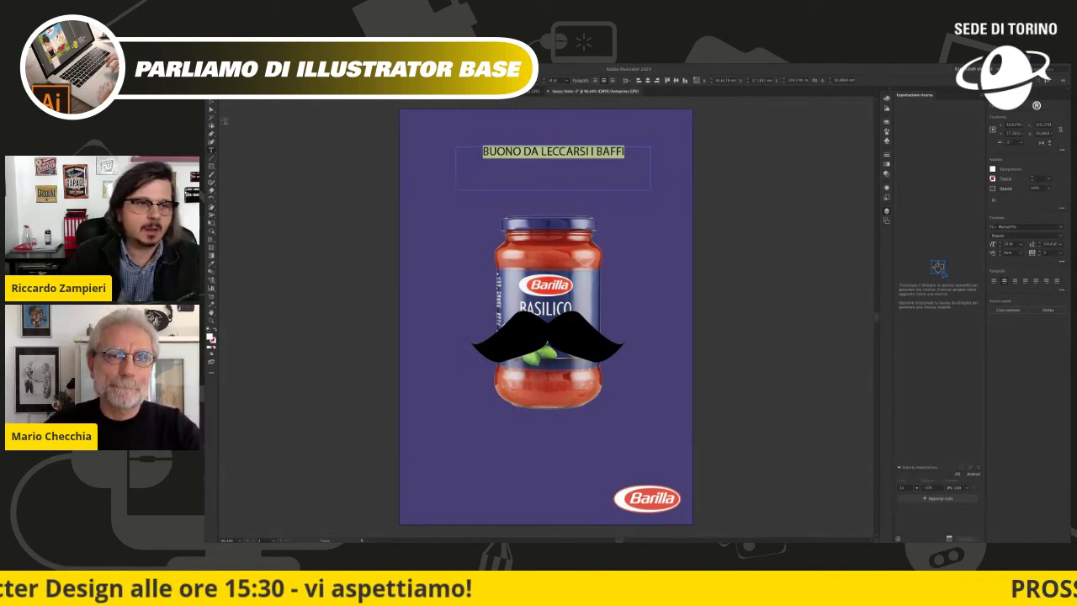
{"action": "key", "text": "Escape"}
{"action": "left_click_drag", "start_coordinate": [547, 153], "coordinate": [537, 171]}
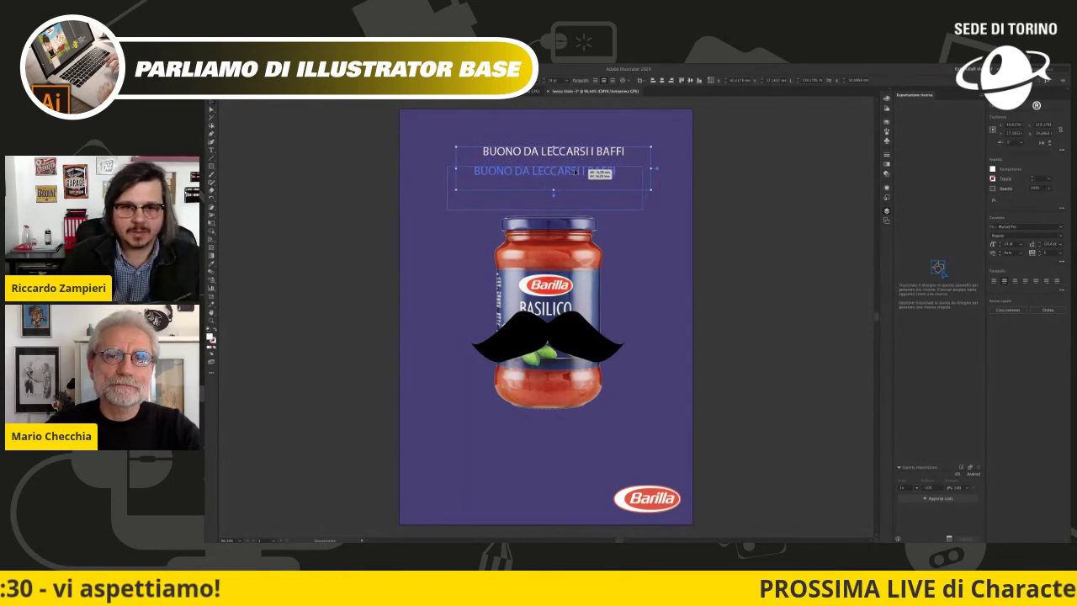
{"action": "left_click", "coordinate": [768, 272]}
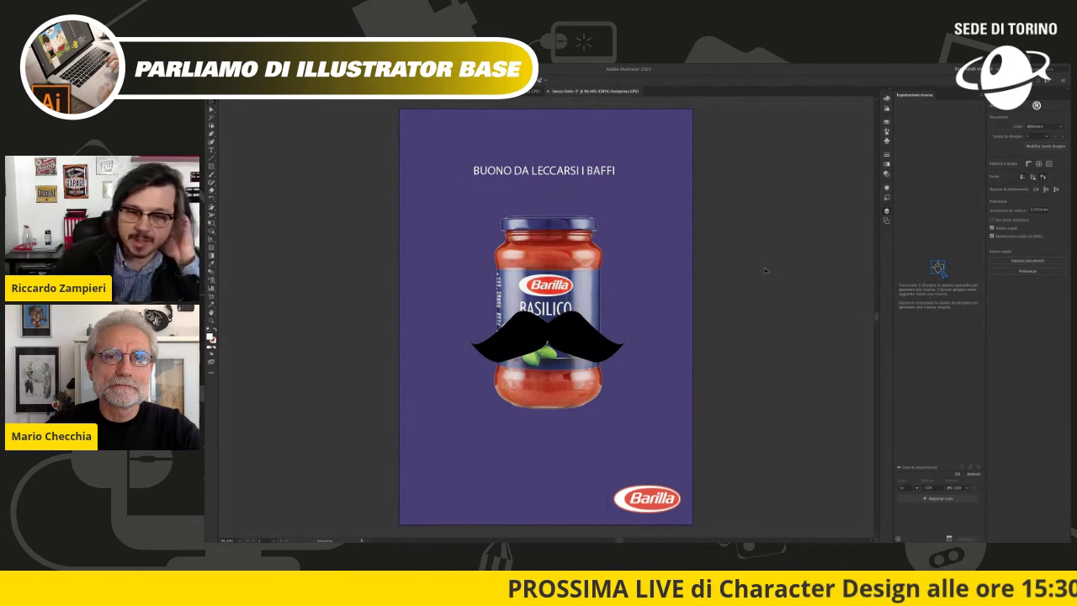